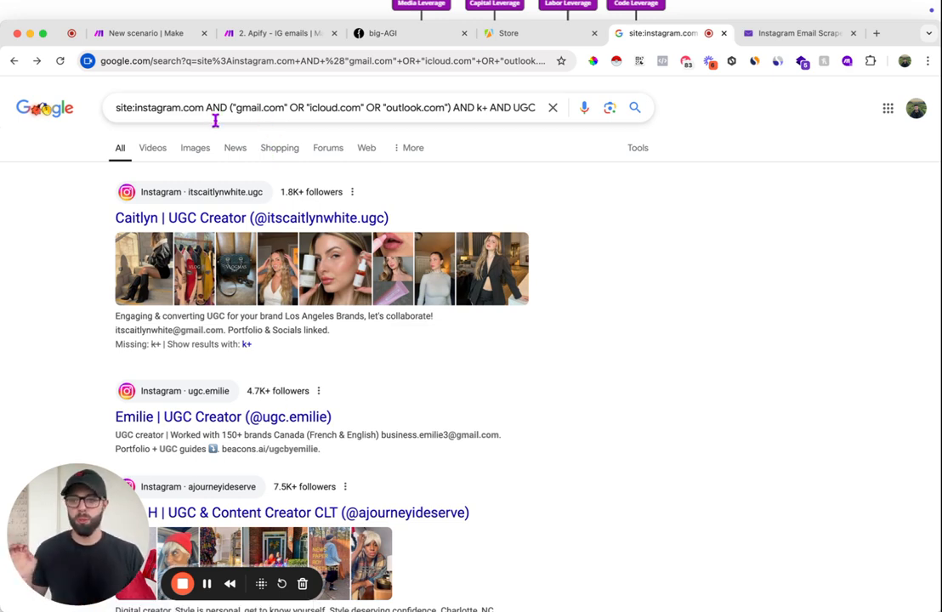
pyautogui.moveTo(182, 110); pyautogui.dragTo(136, 110)
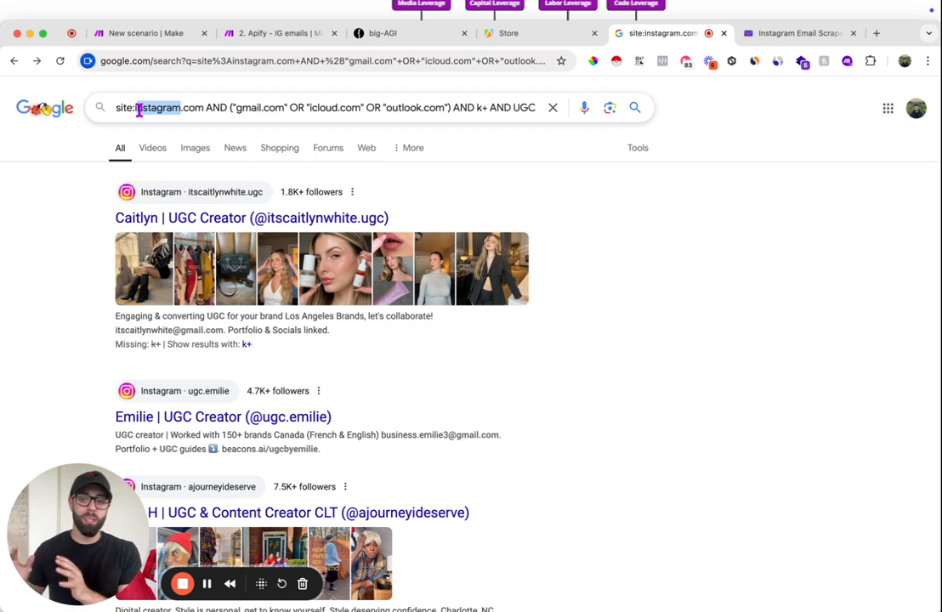
pyautogui.click(197, 107)
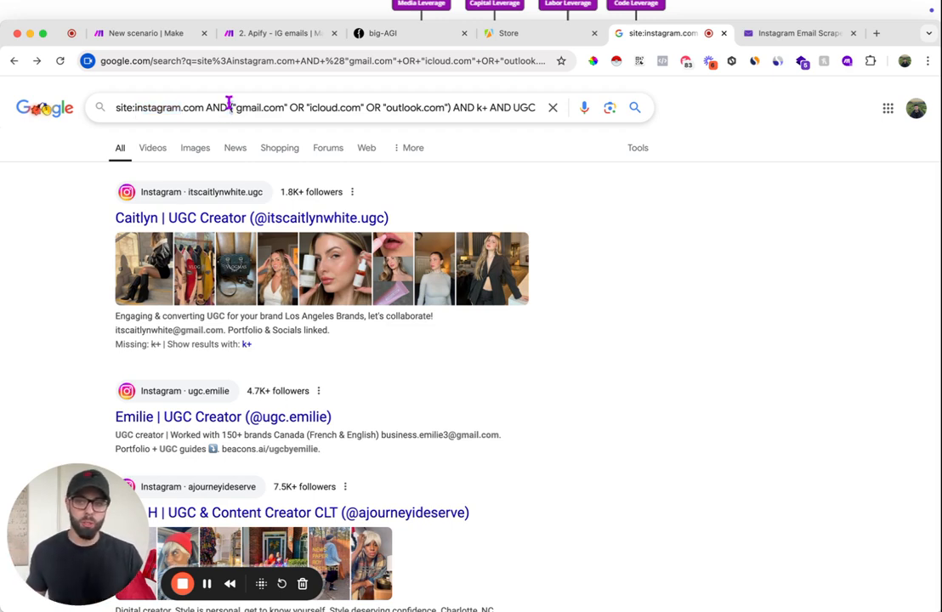
pyautogui.doubleClick(274, 107)
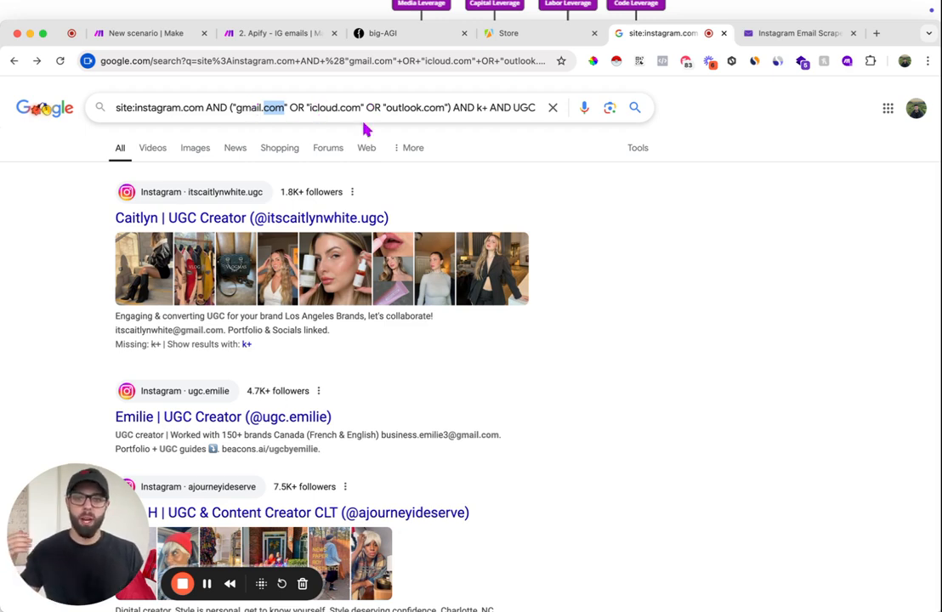
pyautogui.click(403, 107)
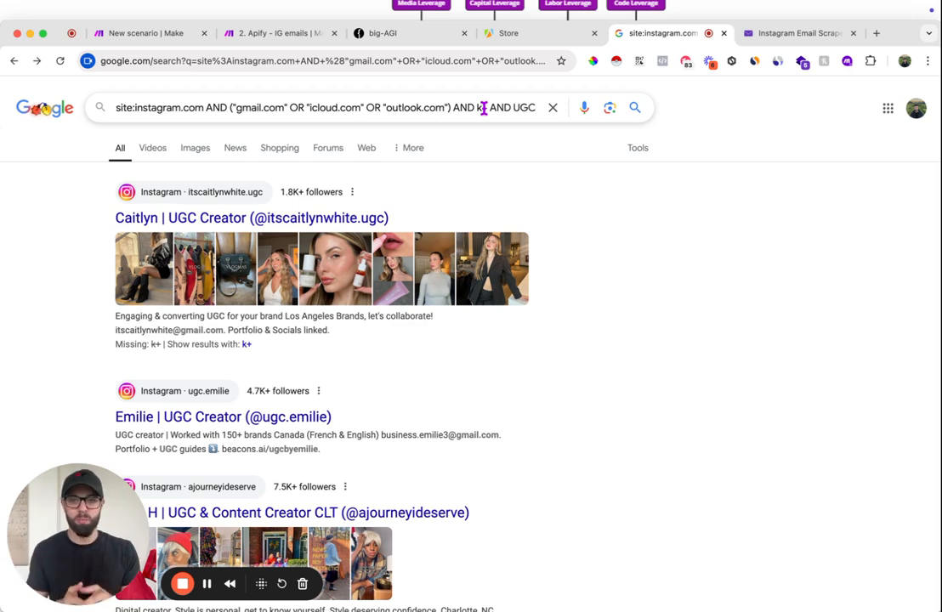
# - Replace UGC with "digital creator" in the Instagram email search query, run the search and look through the results
pyautogui.doubleClick(527, 108)
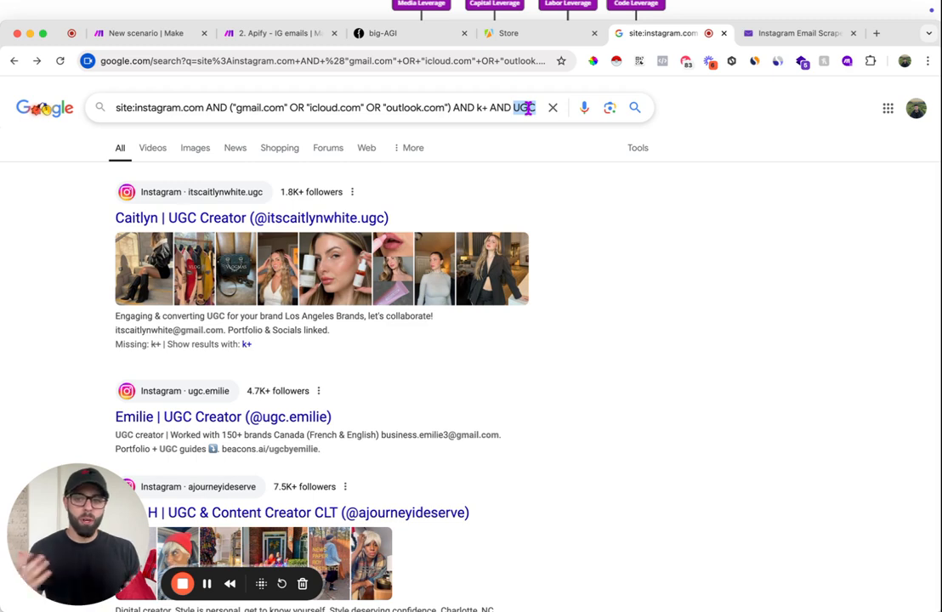
pyautogui.write('dig')
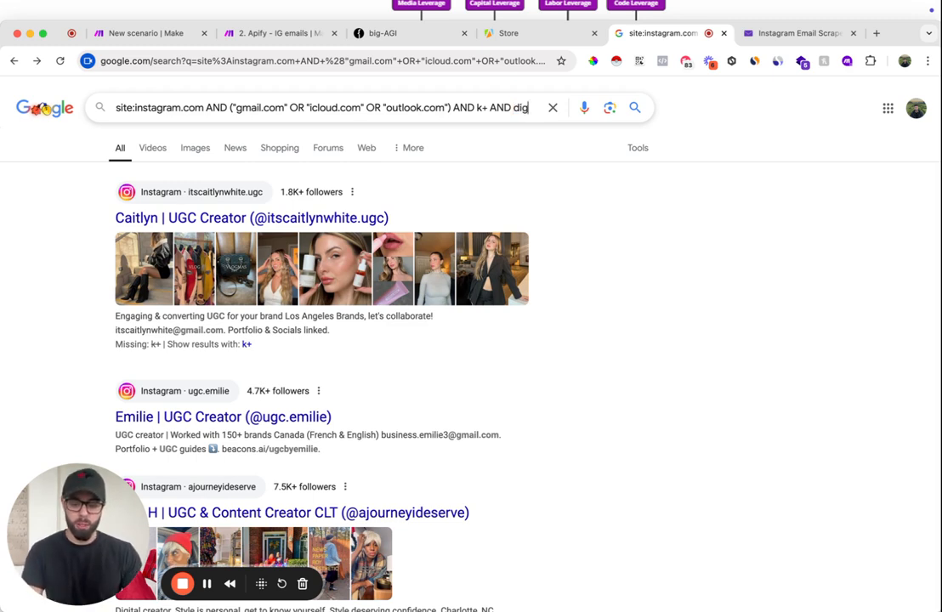
pyautogui.write('ital creator')
pyautogui.press('Return')
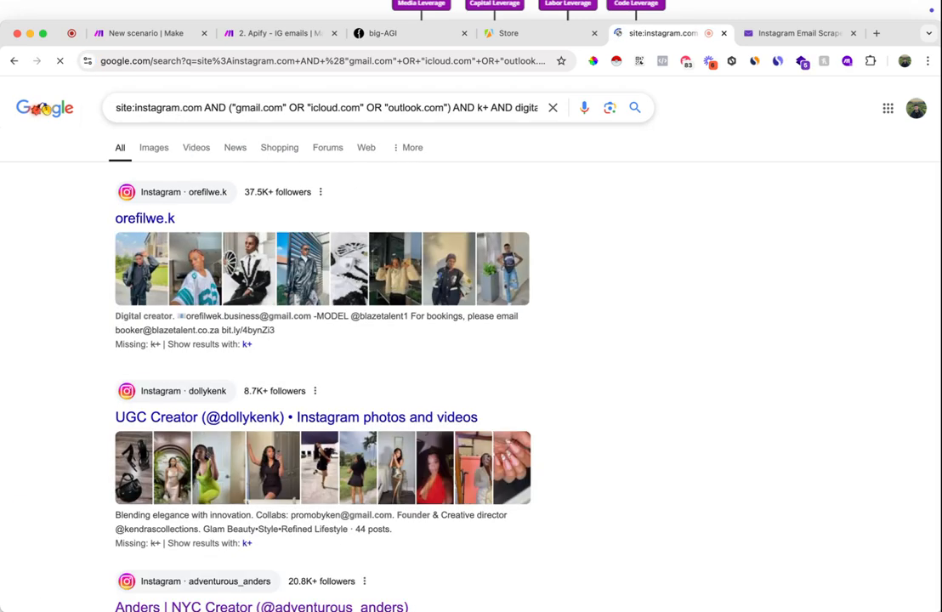
pyautogui.scroll(-3, 456, 350)
pyautogui.scroll(-2, 455, 350)
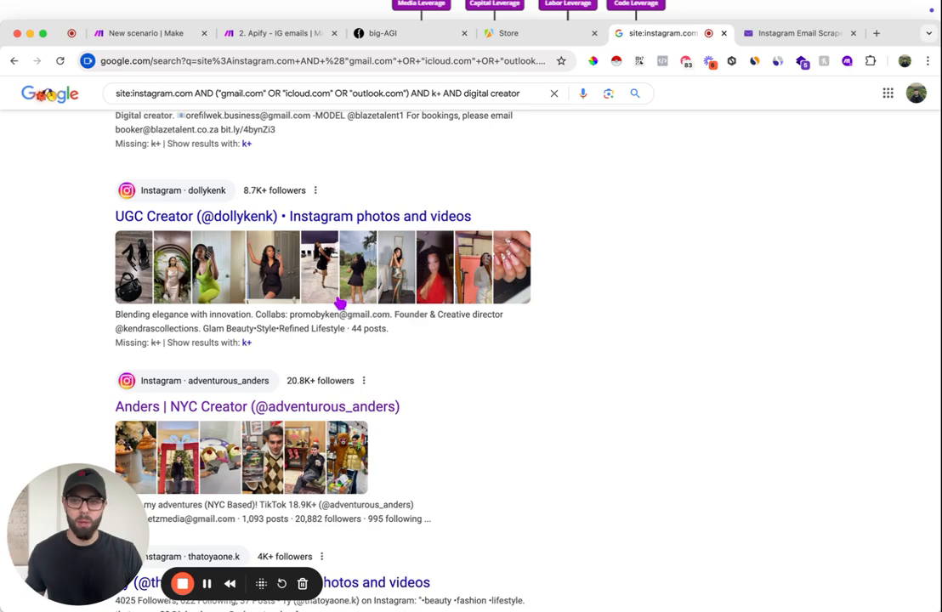
pyautogui.scroll(5, 323, 255)
pyautogui.tripleClick(303, 108)
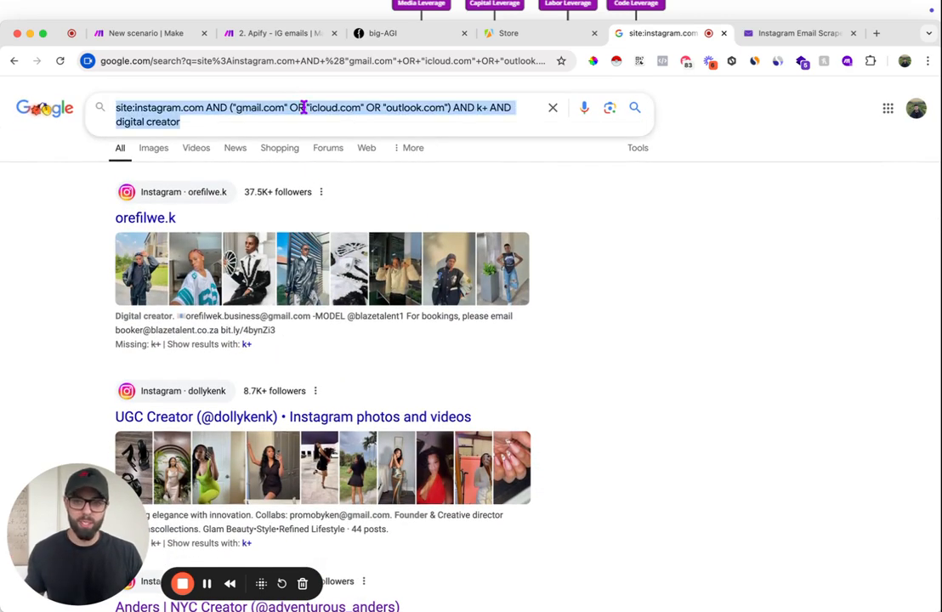
pyautogui.scroll(-4, 522, 334)
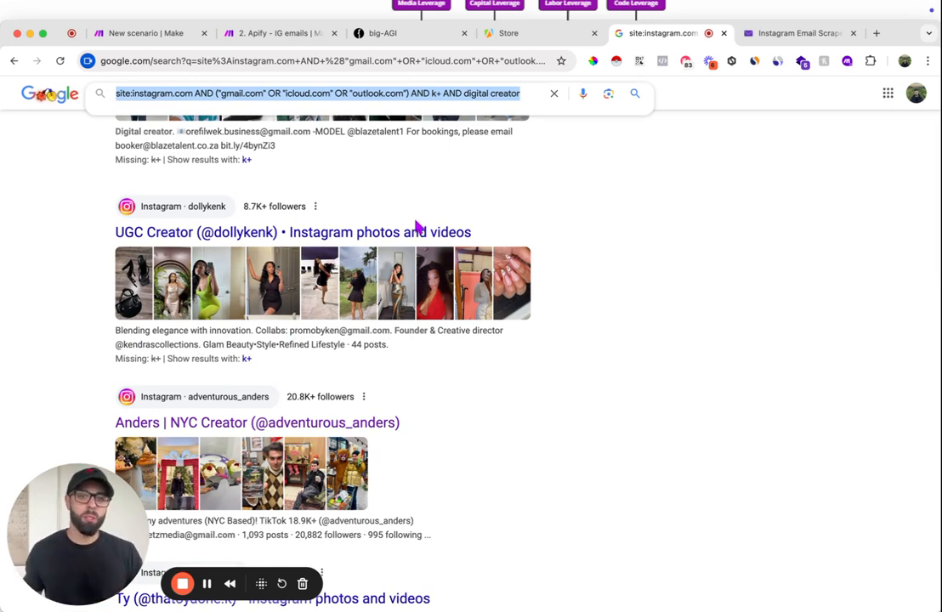
# - Look over the Actors offered in the Apify Store and the empty "1. Apify - IG emails" scenario in Make
pyautogui.click(510, 34)
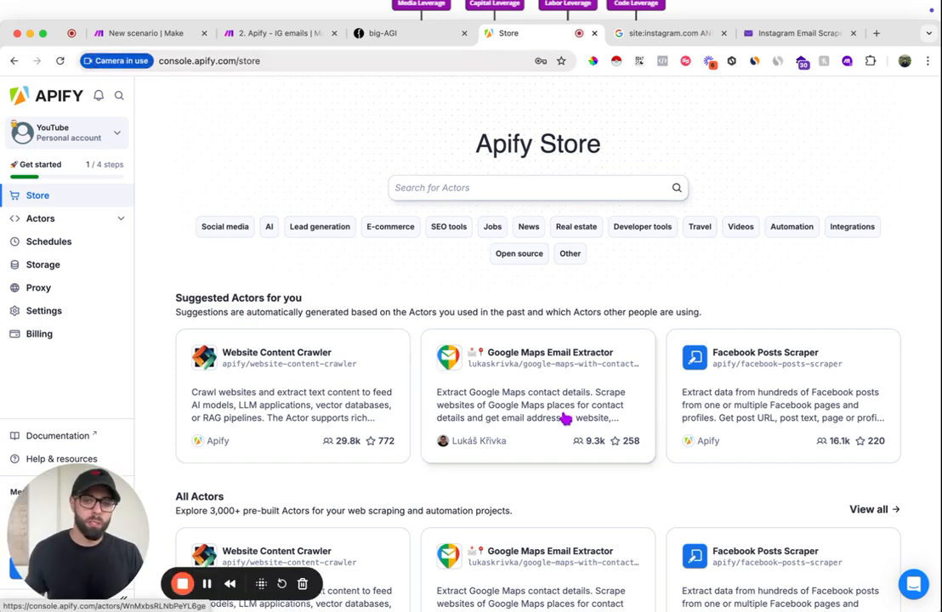
pyautogui.scroll(-5, 551, 412)
pyautogui.scroll(-1, 579, 416)
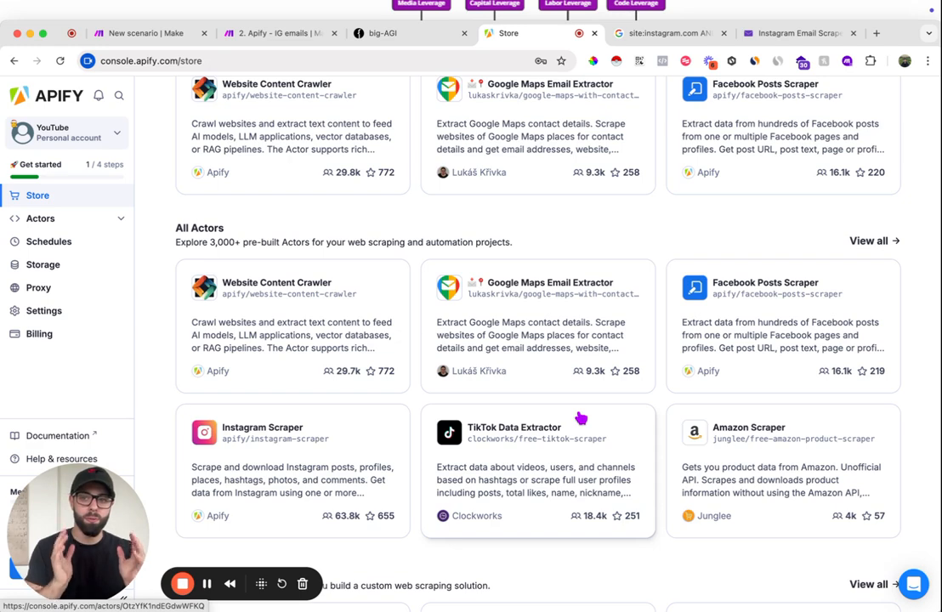
pyautogui.click(115, 33)
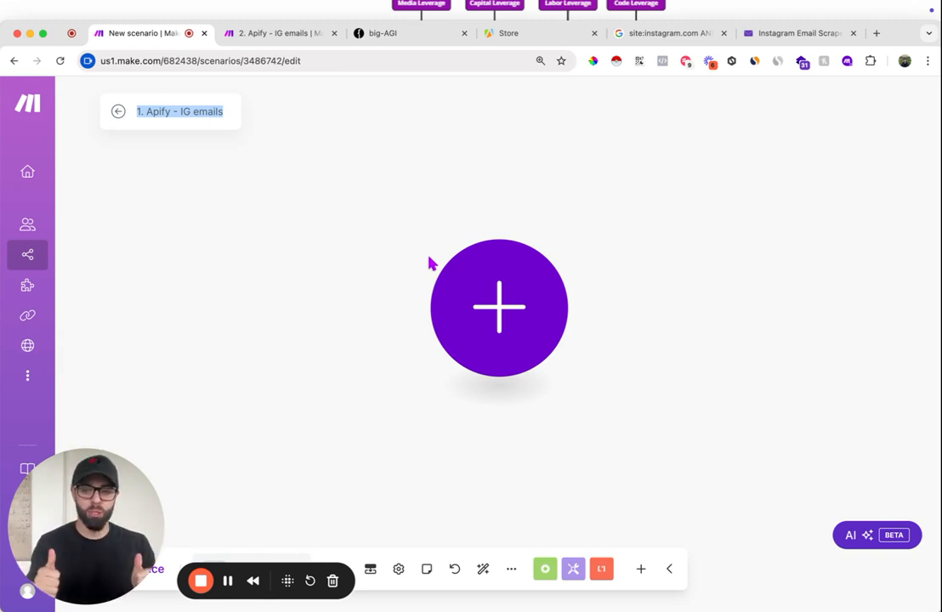
pyautogui.click(228, 580)
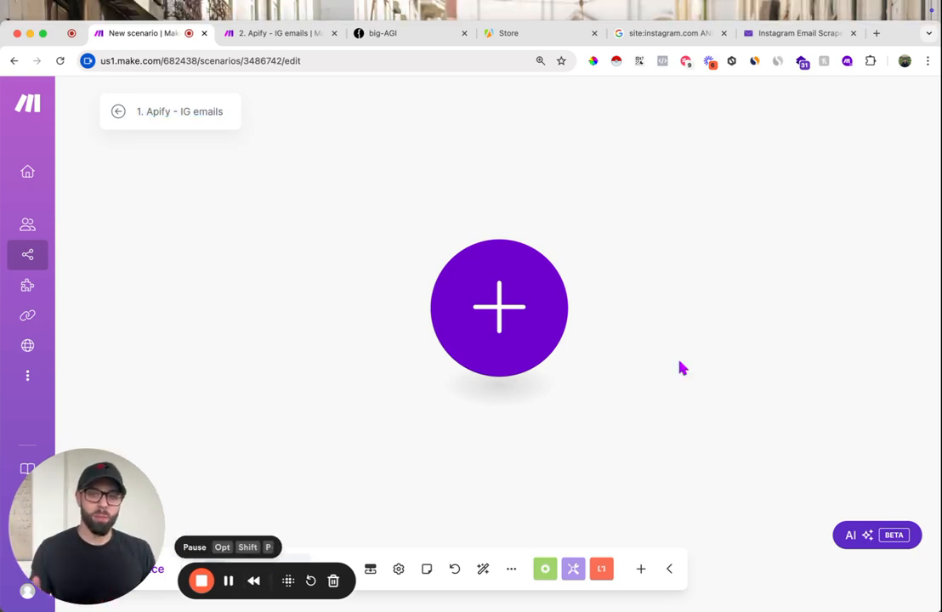
# - Switch to Apify, search the store for "google search" and open the Google Search Results Scraper maintained by Apify
pyautogui.click(523, 34)
pyautogui.scroll(3, 510, 212)
pyautogui.scroll(2, 561, 232)
pyautogui.click(536, 185)
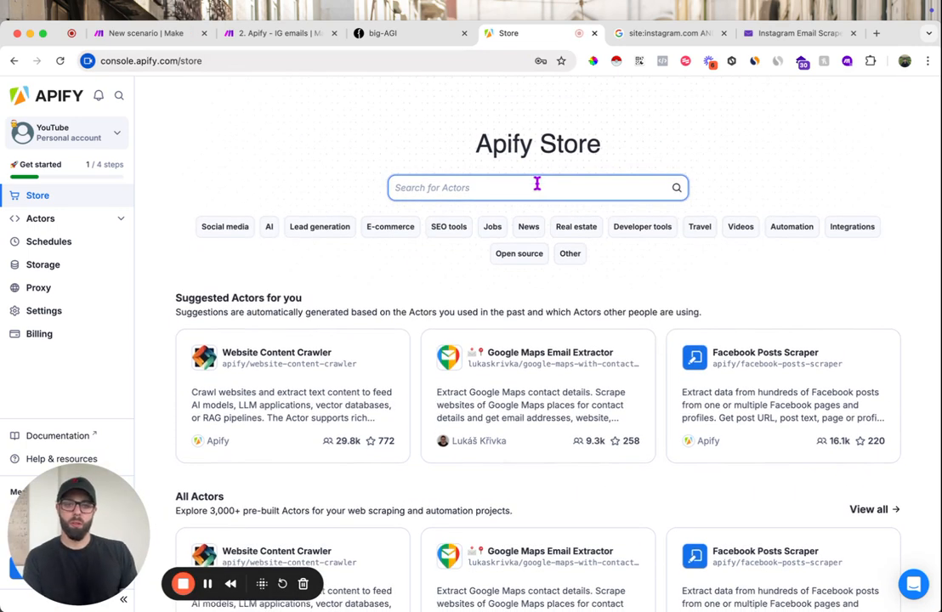
pyautogui.write('google search')
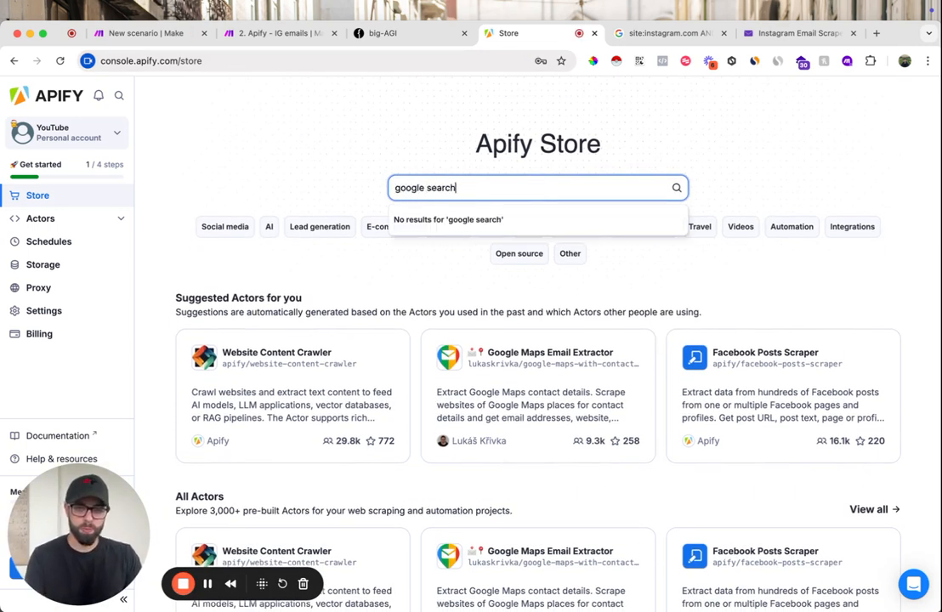
pyautogui.press('Return')
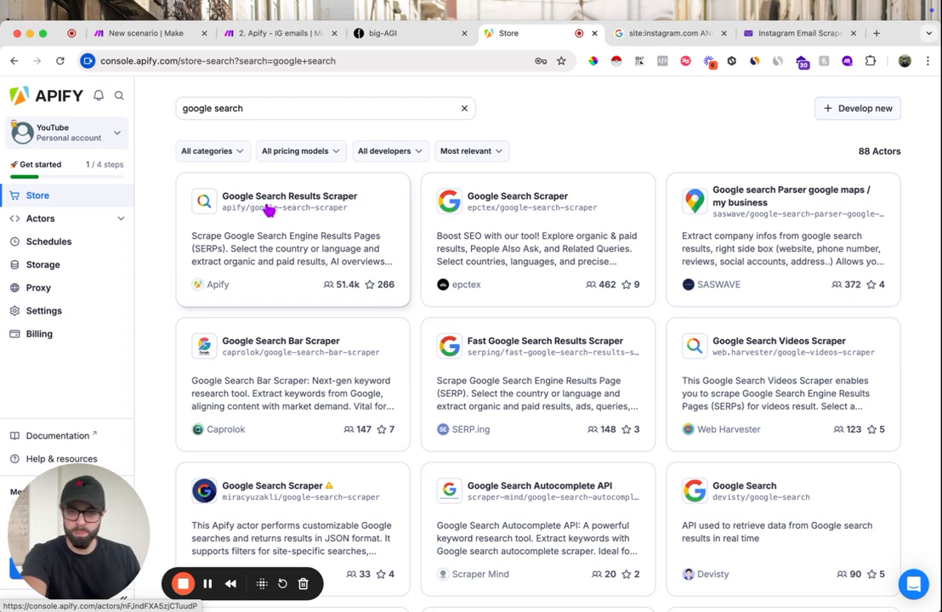
pyautogui.click(266, 209)
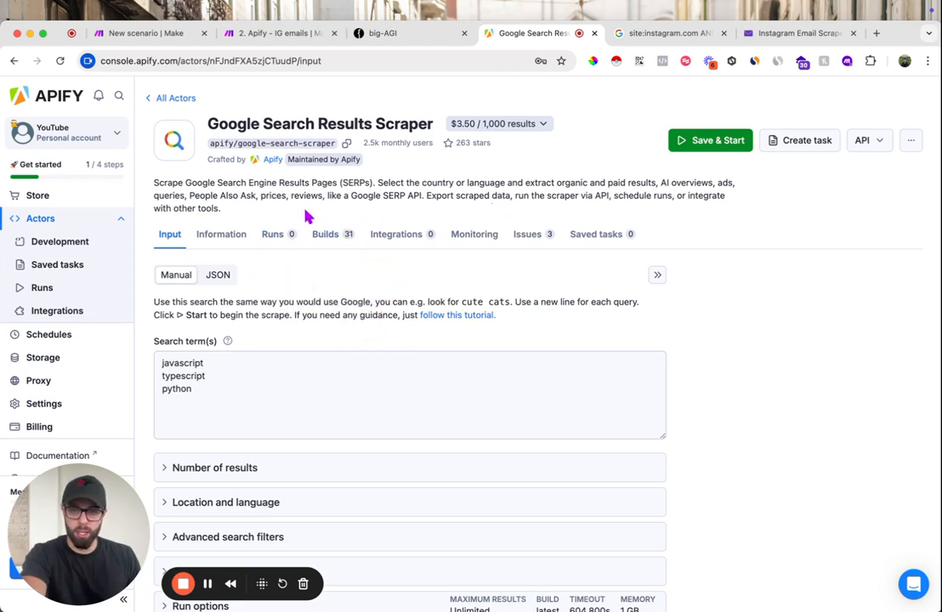
pyautogui.scroll(-3, 417, 353)
pyautogui.scroll(3, 416, 353)
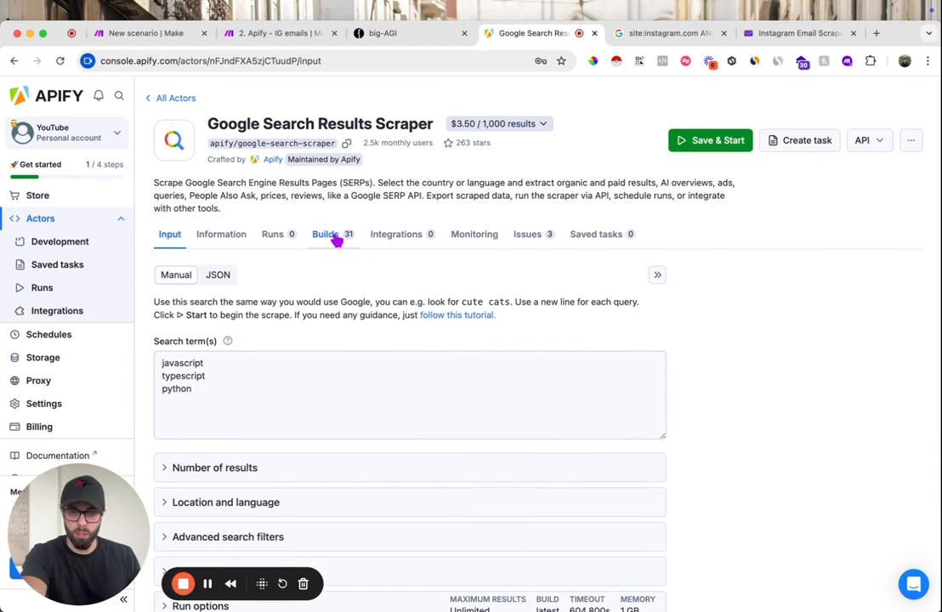
pyautogui.click(866, 140)
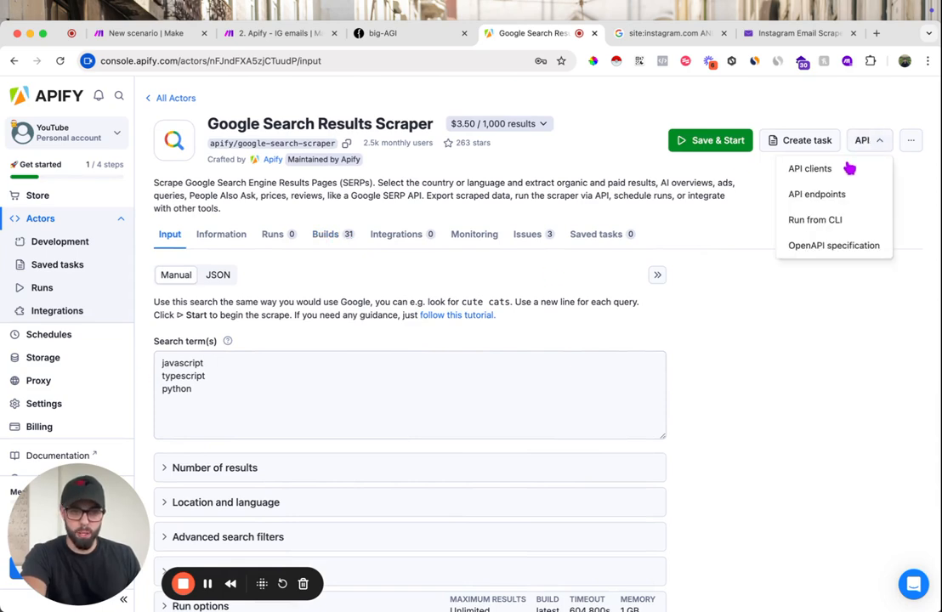
pyautogui.click(832, 169)
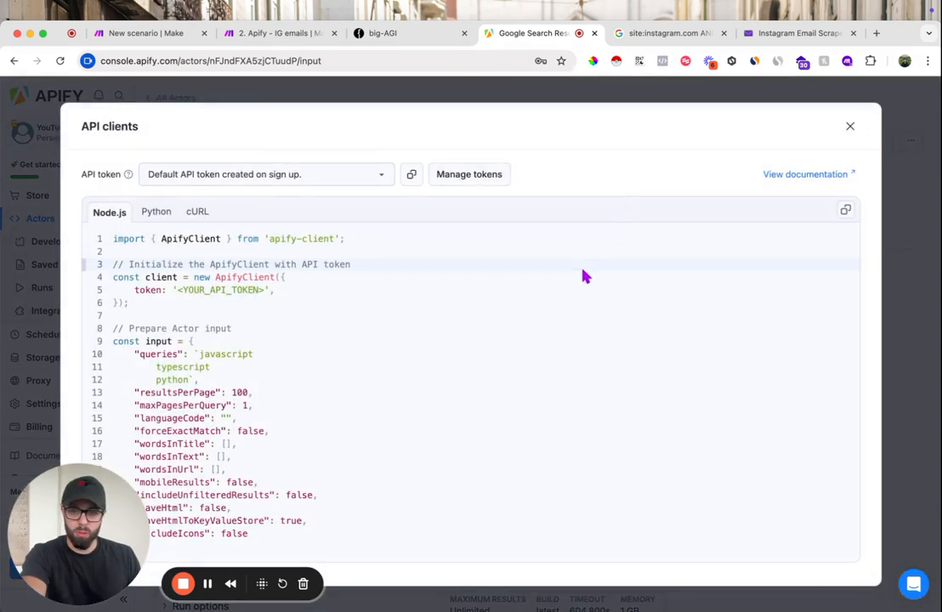
pyautogui.press('Escape')
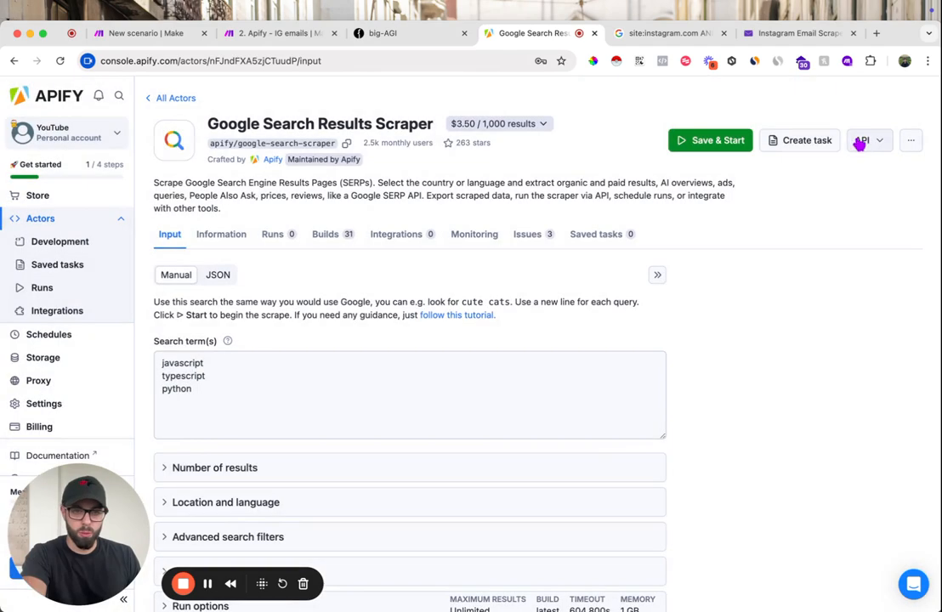
# - Go from the scraper's API endpoints to token management and copy the default personal API token
pyautogui.click(858, 141)
pyautogui.click(846, 195)
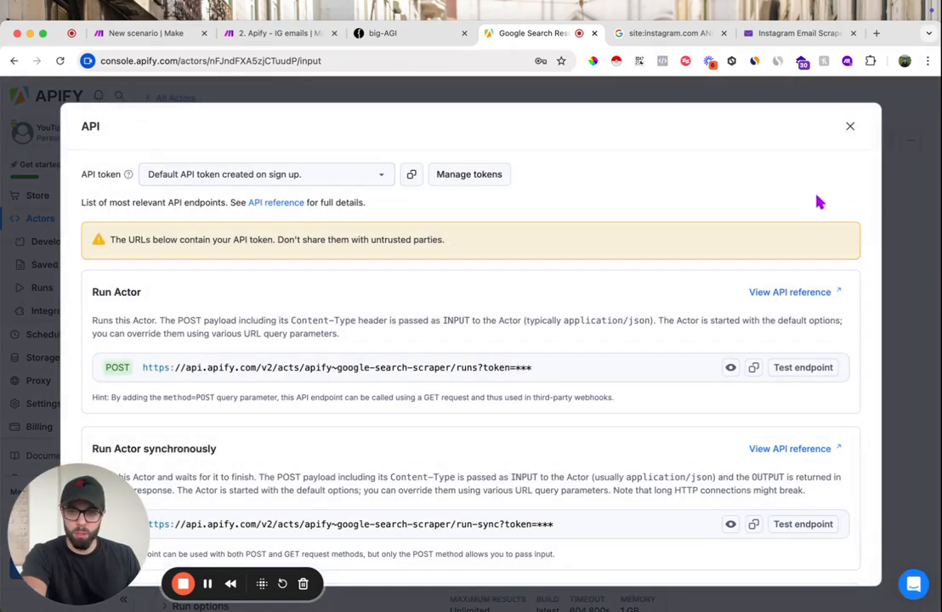
pyautogui.click(331, 179)
pyautogui.click(308, 205)
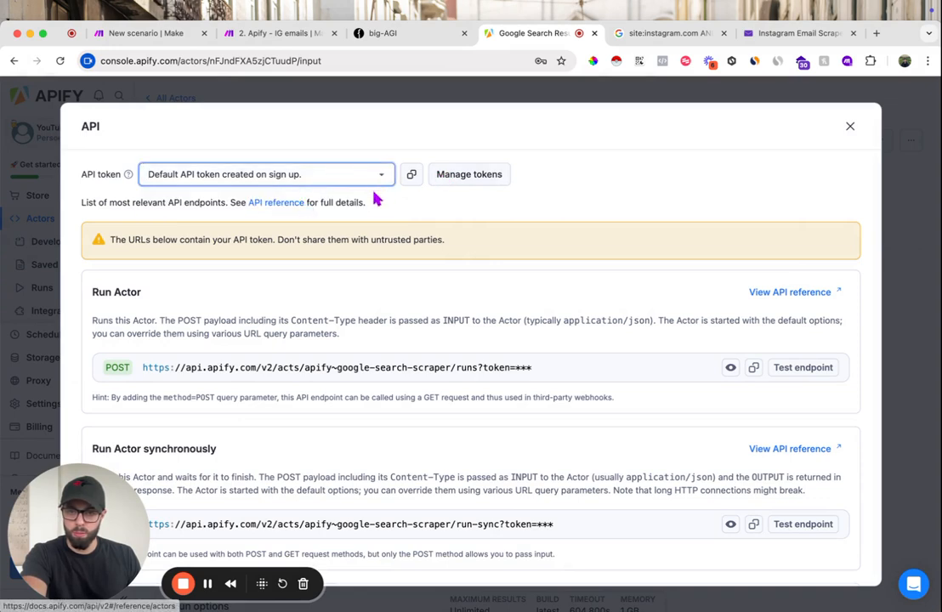
pyautogui.click(469, 175)
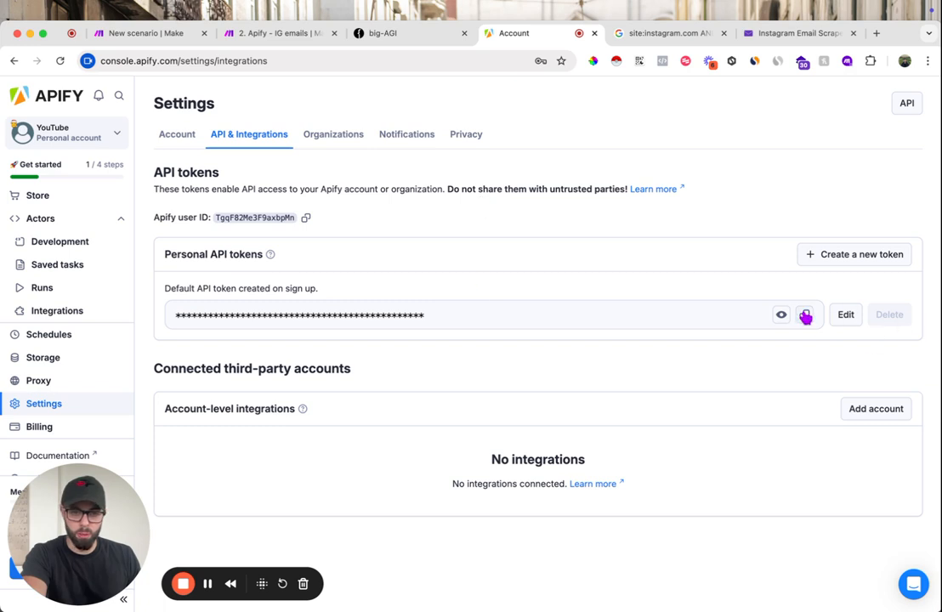
pyautogui.click(805, 316)
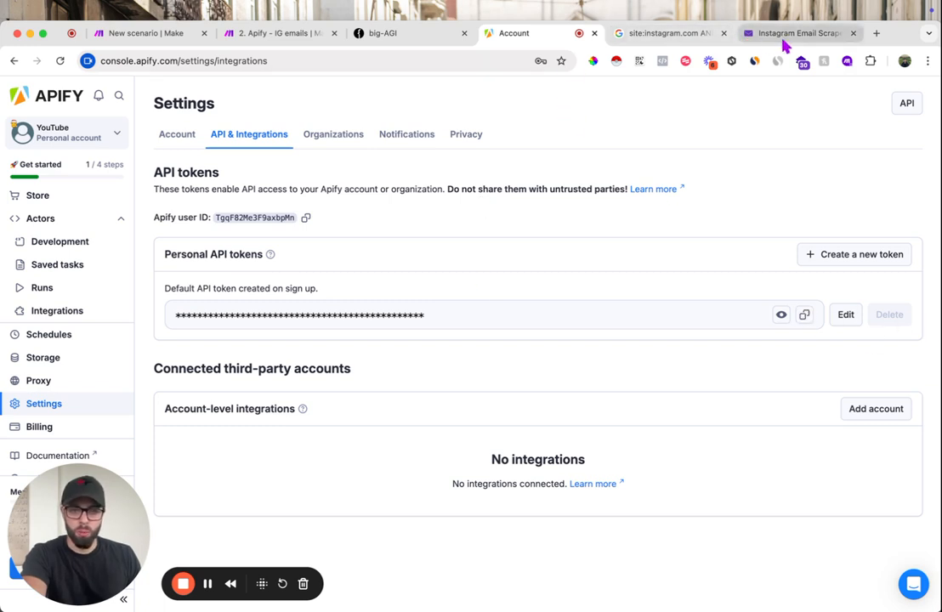
# - Switch to the Make scenario "1. Apify - IG emails" and add a Set multiple variables module as its first module
pyautogui.click(143, 34)
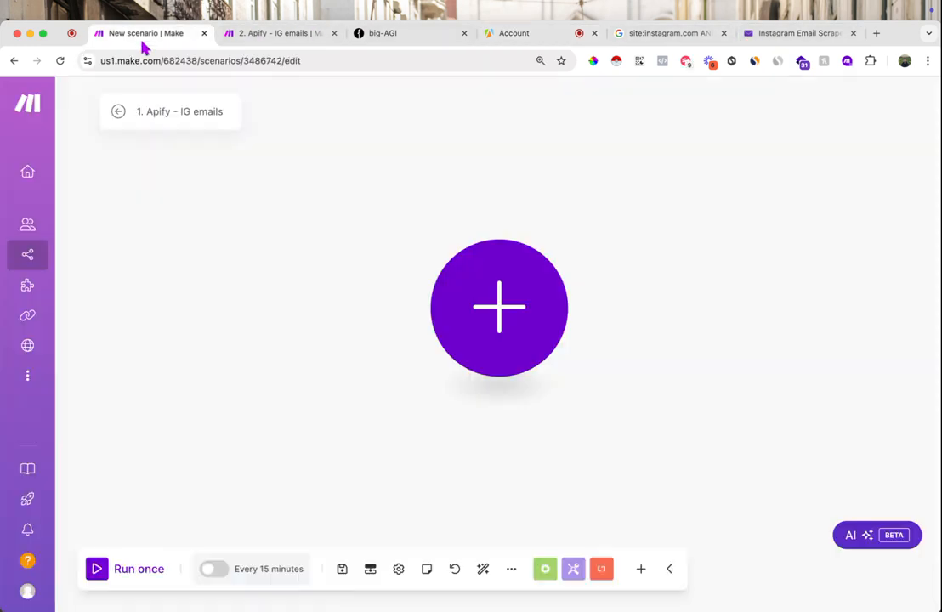
pyautogui.click(514, 310)
pyautogui.write('set')
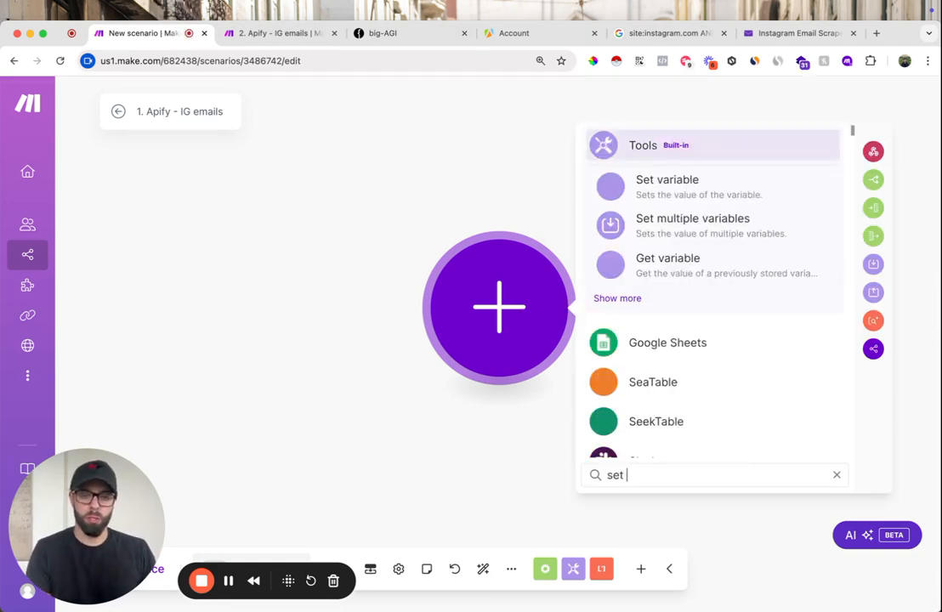
pyautogui.click(736, 222)
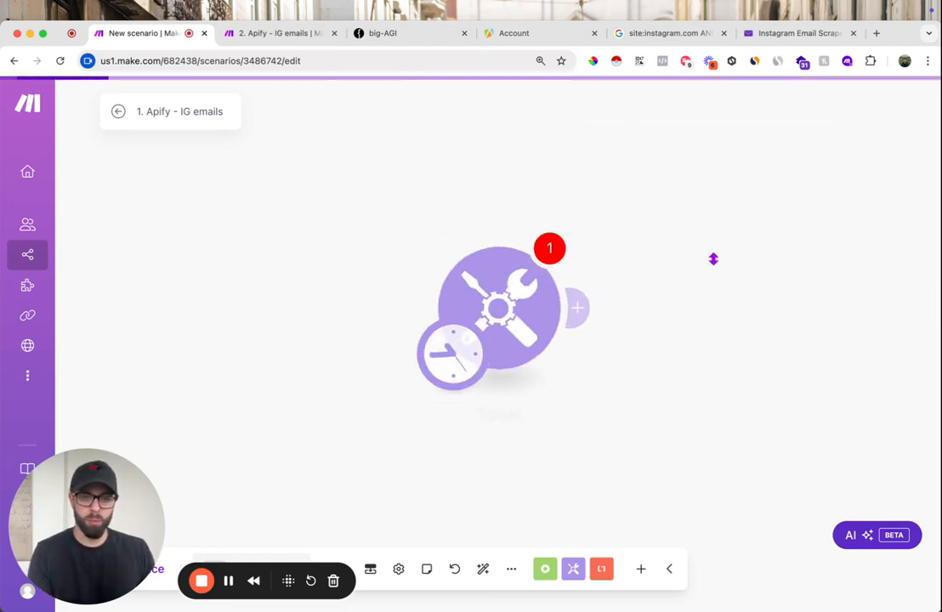
# - Define a variable named customText with the value "digital creator" and save the module's settings
pyautogui.click(662, 319)
pyautogui.click(703, 289)
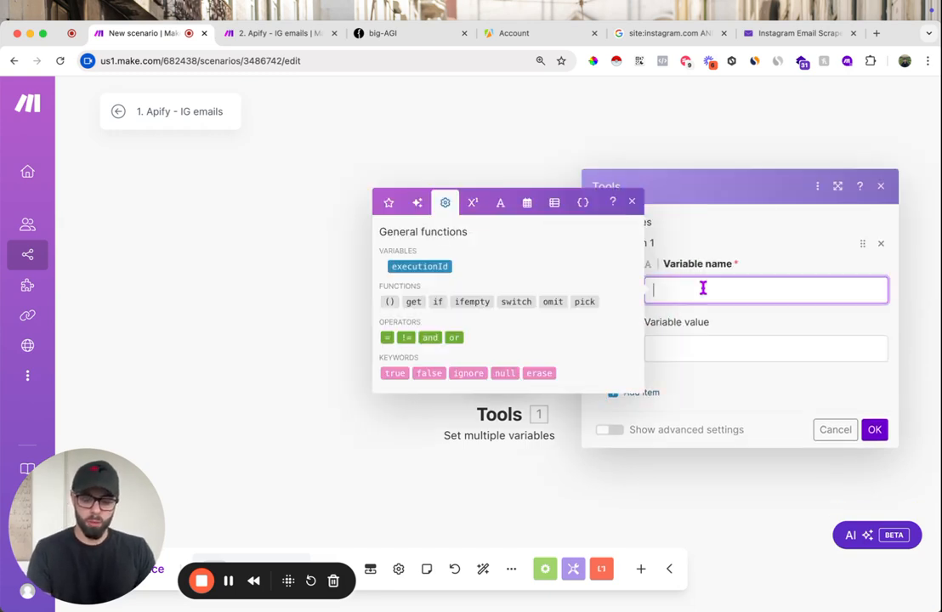
pyautogui.write('custom')
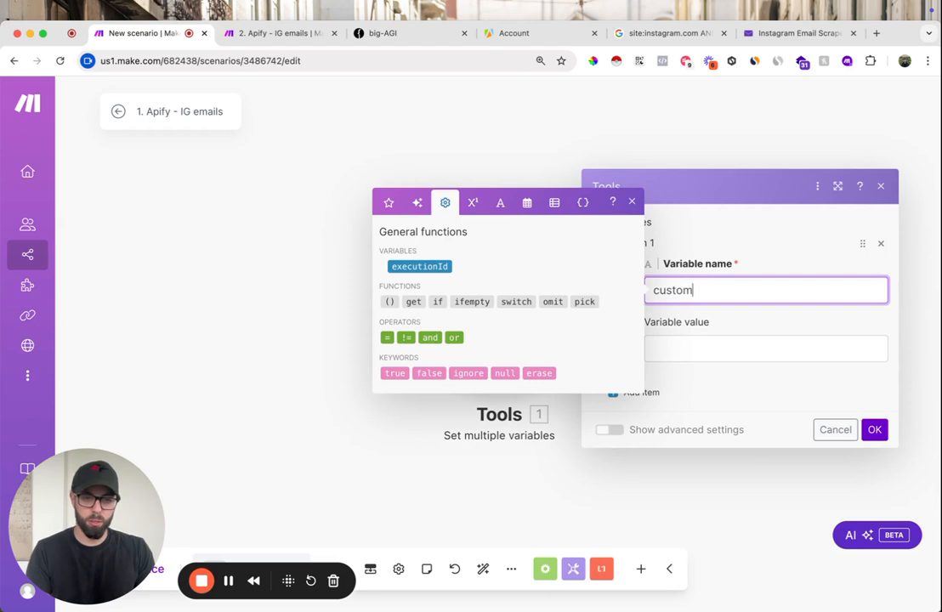
pyautogui.write('Text')
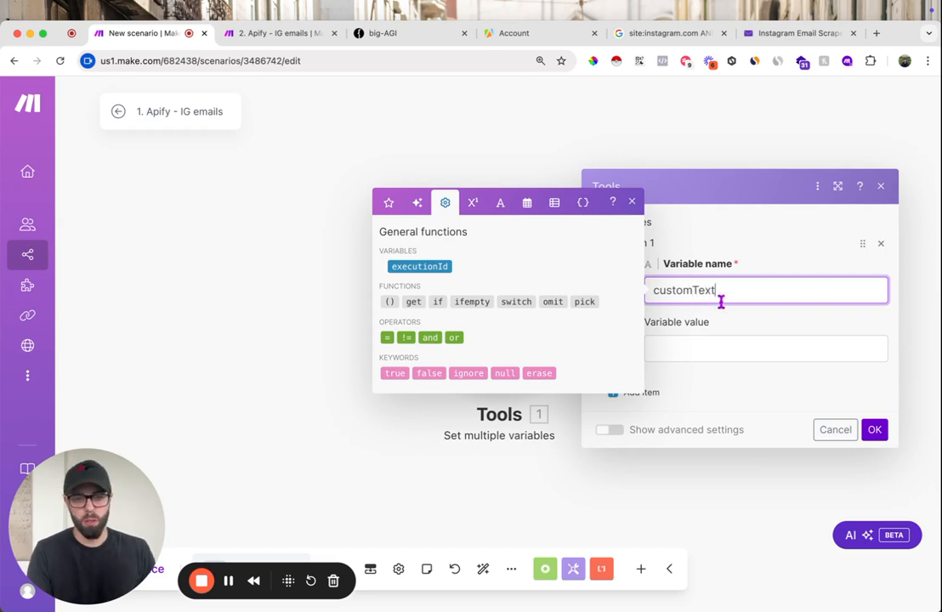
pyautogui.click(725, 341)
pyautogui.write('digital crea')
pyautogui.click(874, 430)
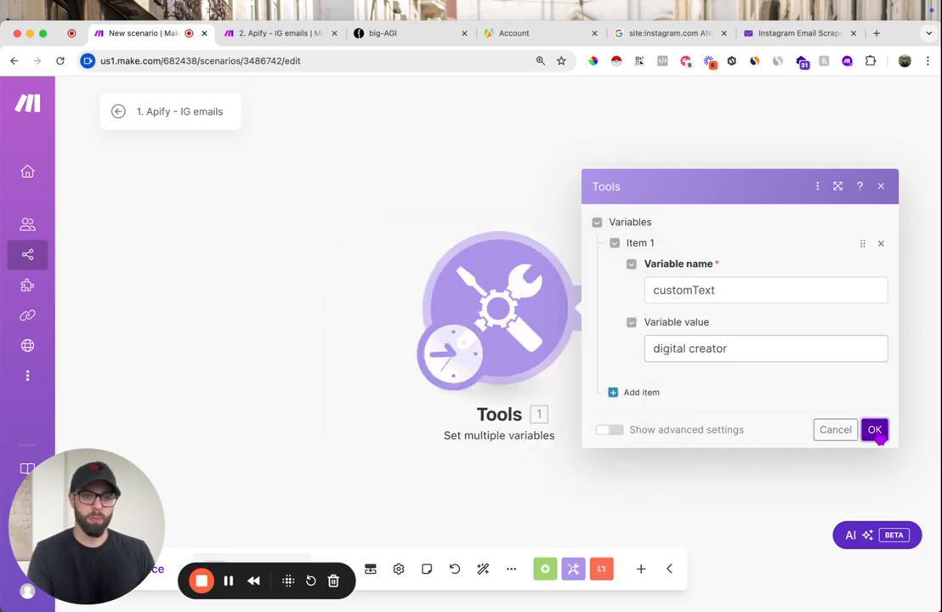
# - Add Apify's Run an Actor module after Set multiple variables and set up its connection named "YouTube - Dec 2024"
pyautogui.click(717, 316)
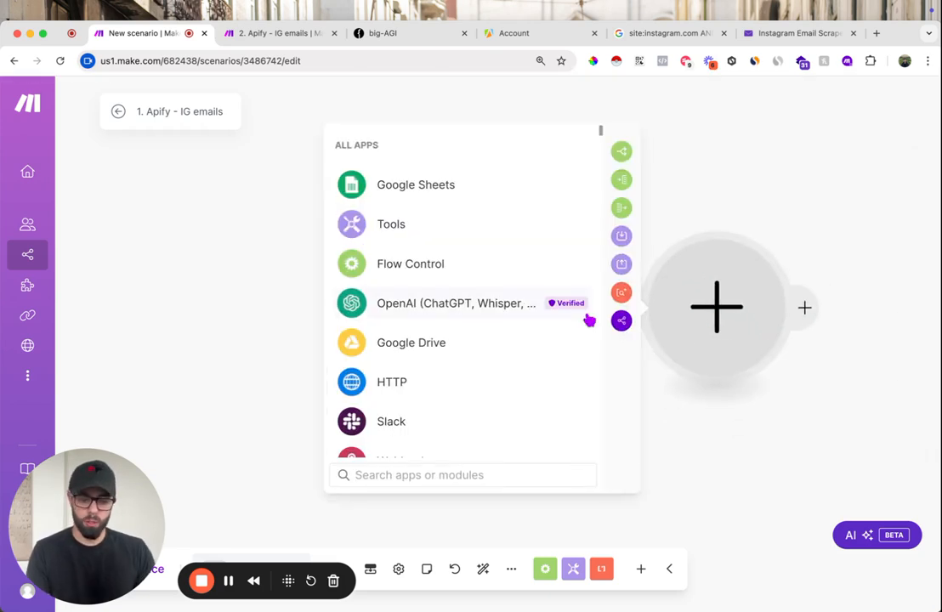
pyautogui.write('apify')
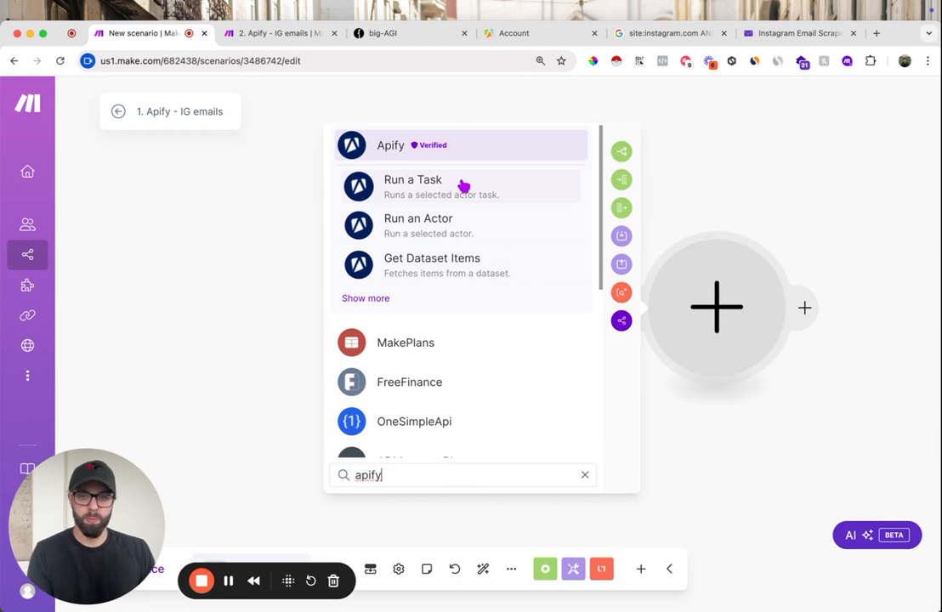
pyautogui.click(427, 225)
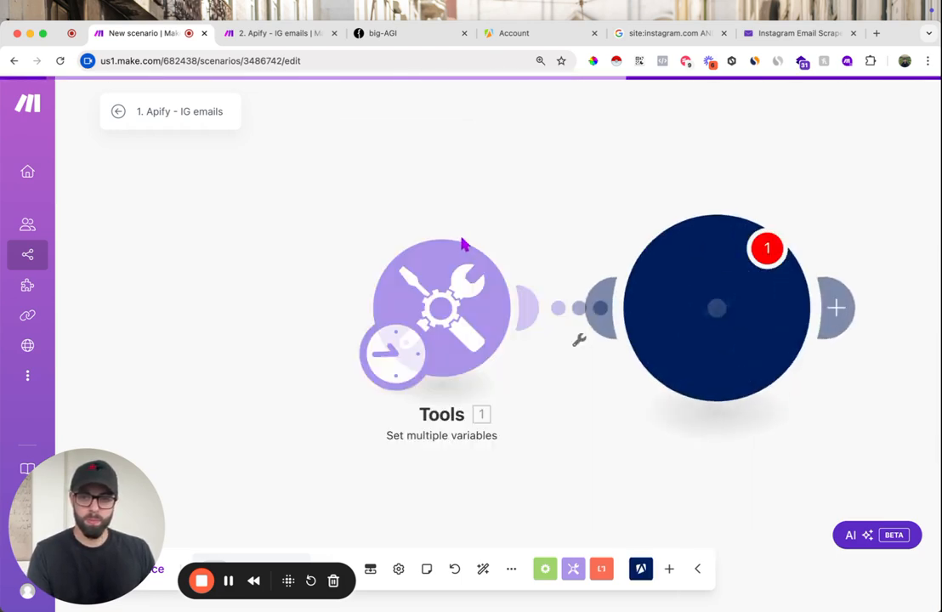
pyautogui.click(605, 162)
pyautogui.click(717, 272)
pyautogui.click(600, 162)
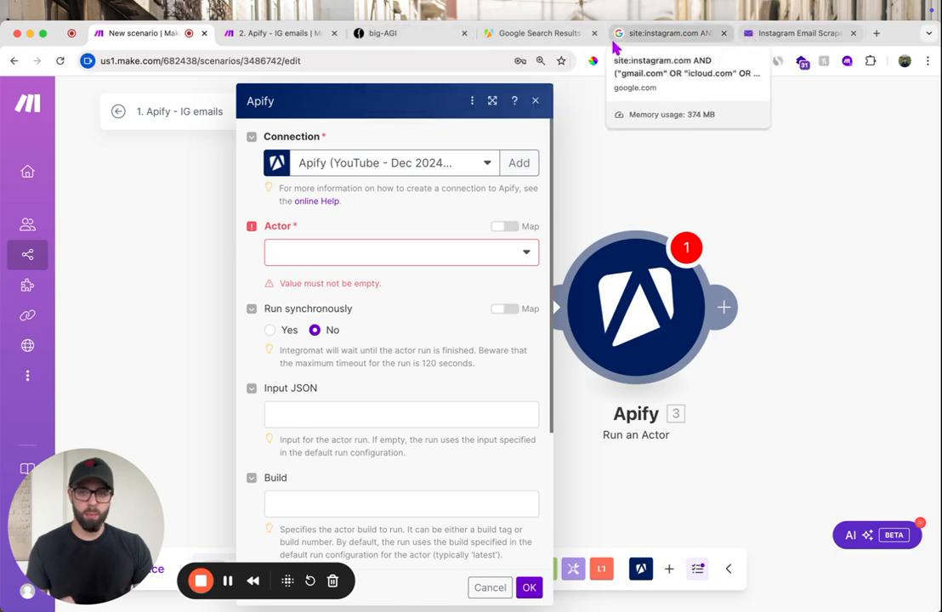
# - Switch to Apify and fill the scraper's search terms with the Google query: site:instagram.com AND ("gmail.com" OR "icloud.com" OR "outlook.com") AND k+ AND digital creator
pyautogui.click(536, 38)
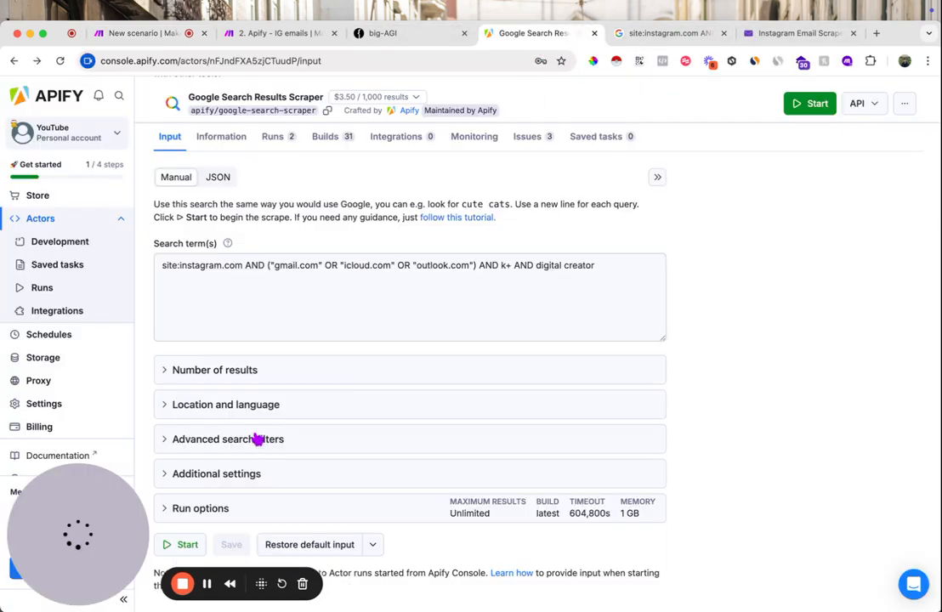
pyautogui.click(278, 267)
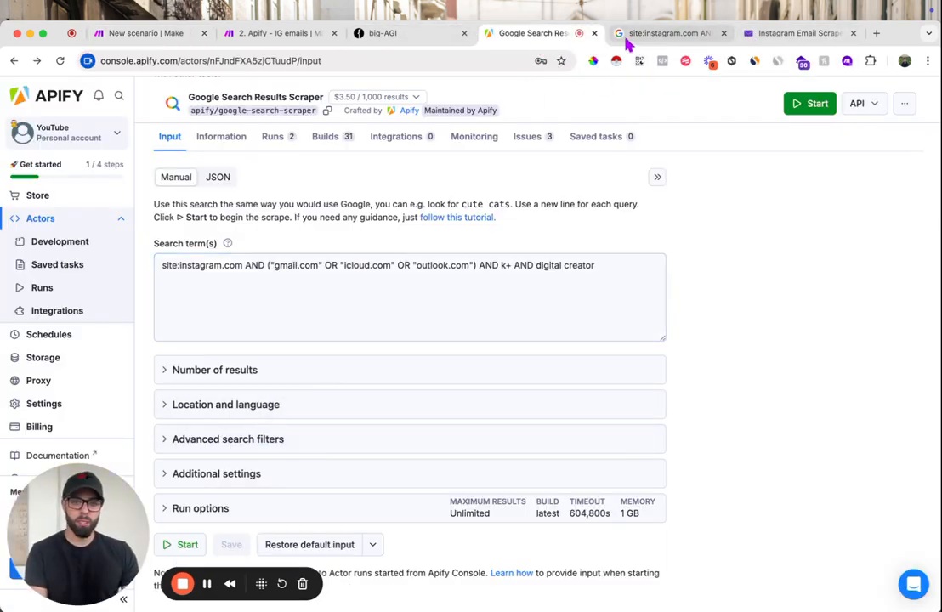
pyautogui.click(655, 34)
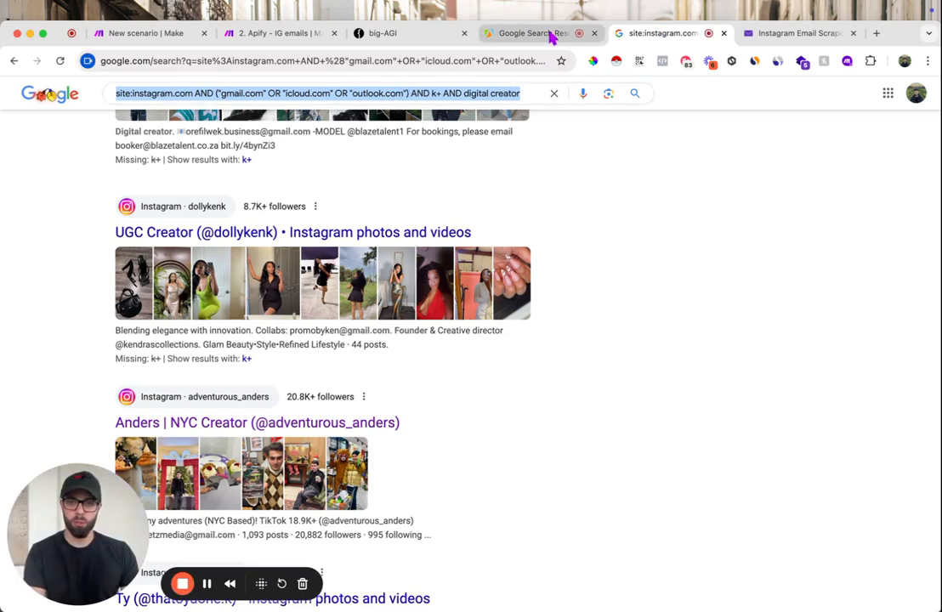
pyautogui.click(498, 37)
pyautogui.click(266, 261)
pyautogui.press('super+a')
pyautogui.write('site:instagram.com AND ("gmail.com" OR "icloud.com" OR "outlook.com") AND k+ AND digital creator')
# - Start a run of the Google Search Results Scraper and examine the organic results in its output
pyautogui.scroll(-1, 186, 494)
pyautogui.click(189, 506)
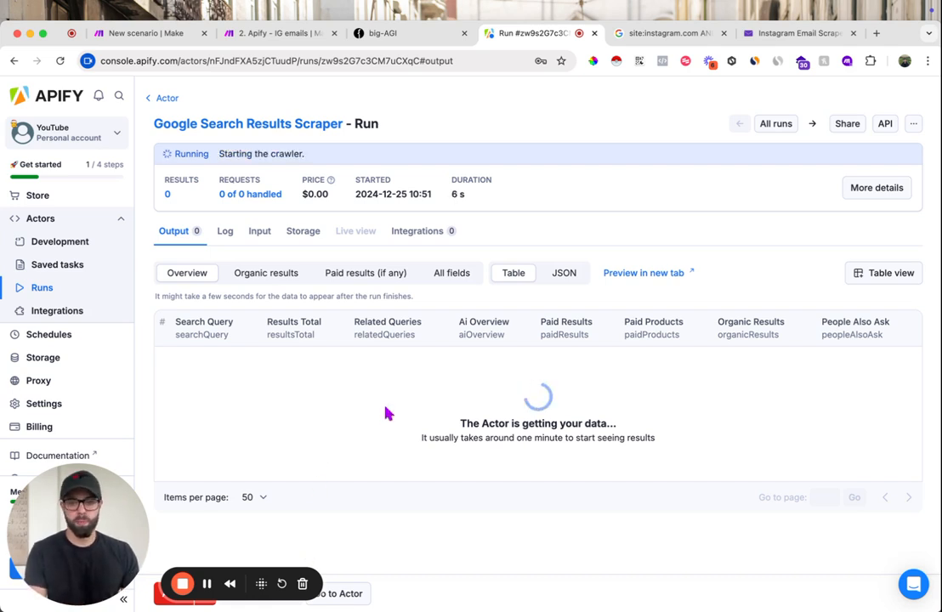
pyautogui.click(207, 585)
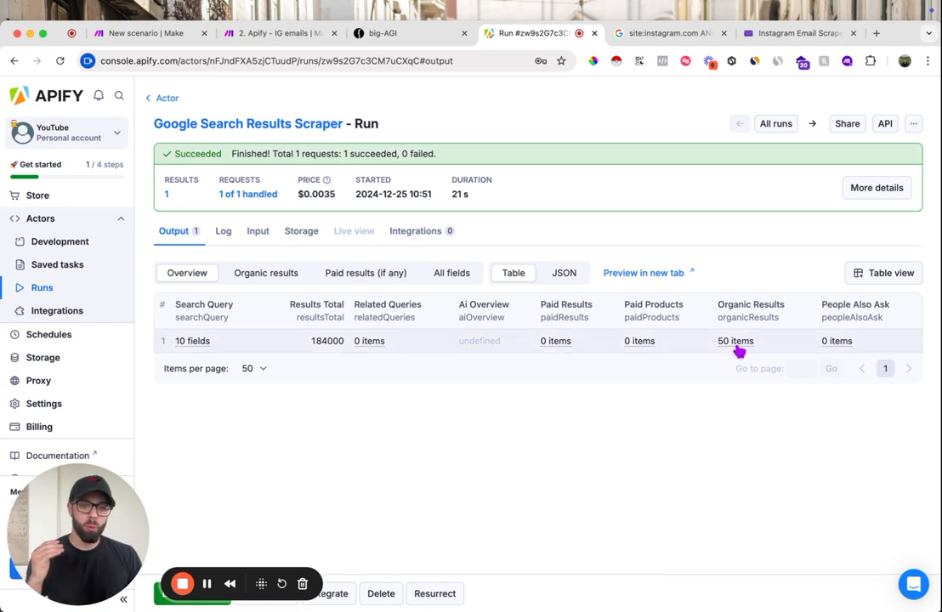
pyautogui.moveTo(740, 349)
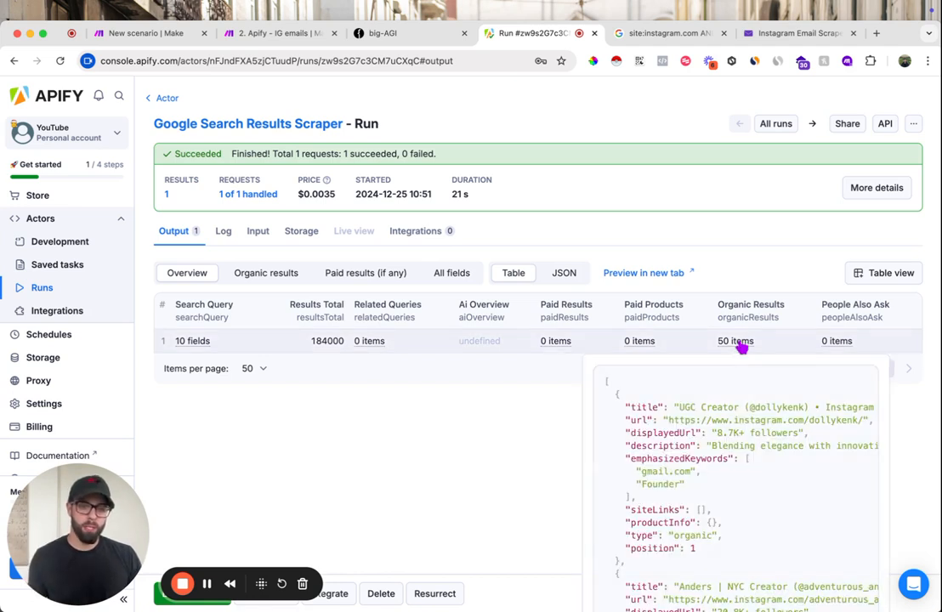
pyautogui.scroll(-4, 756, 466)
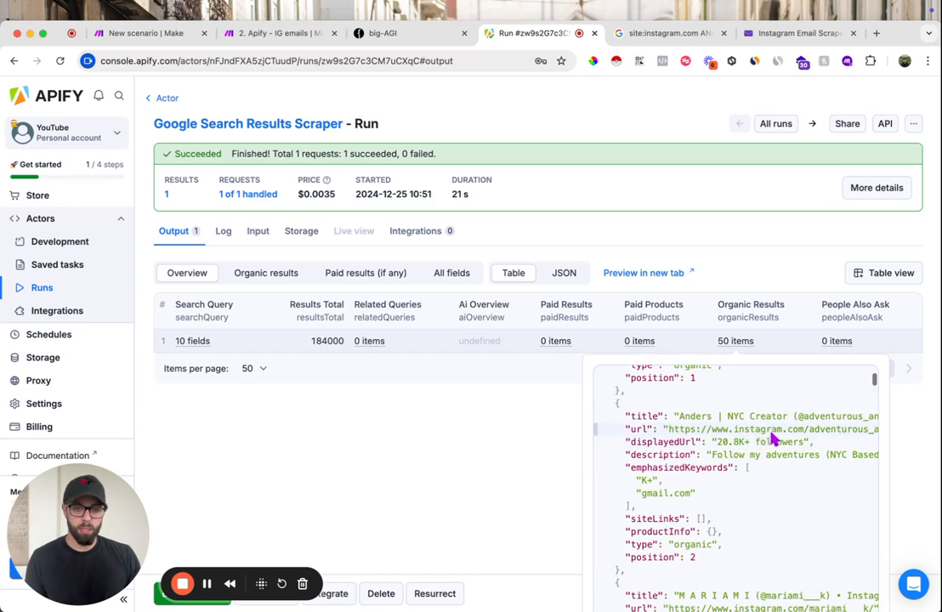
pyautogui.scroll(-10, 731, 451)
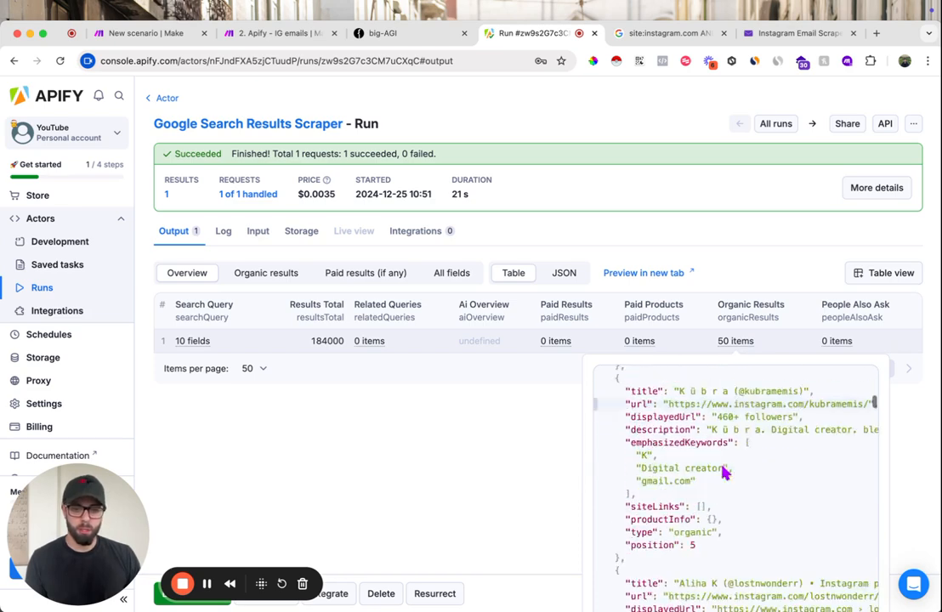
pyautogui.scroll(-15, 725, 473)
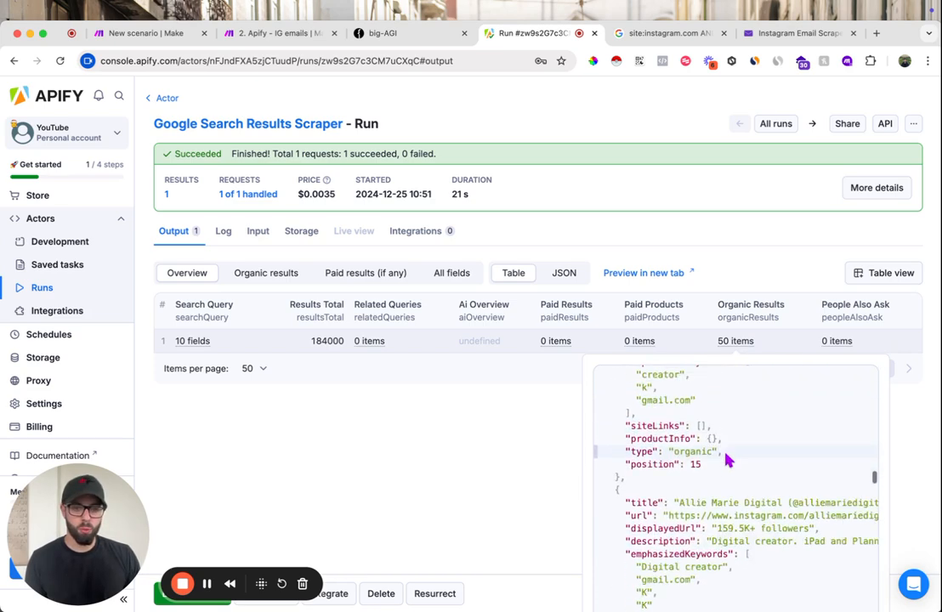
pyautogui.scroll(-4, 727, 462)
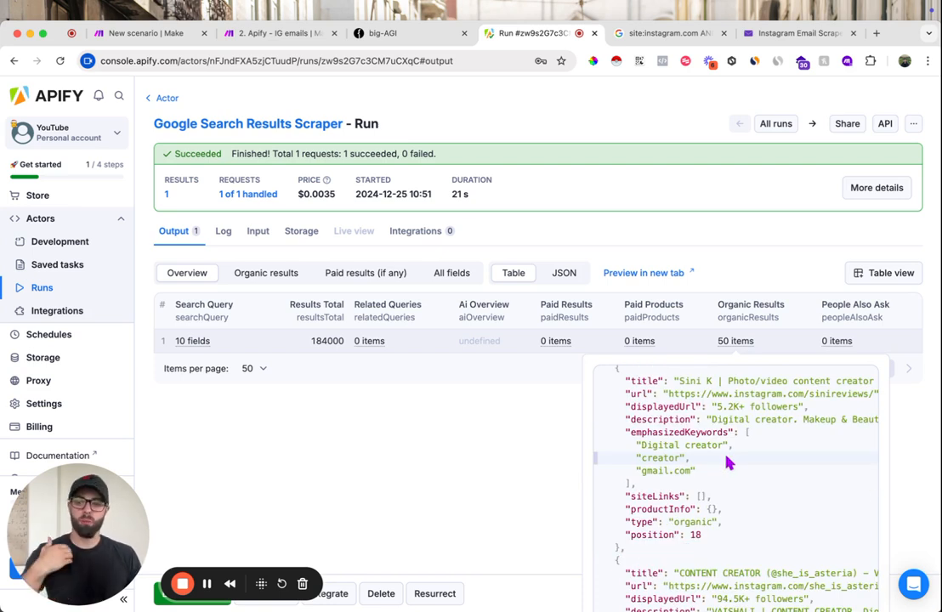
# - Switch to the Make scenario and choose Google Search Results Scraper as the actor of the Apify module
pyautogui.click(150, 40)
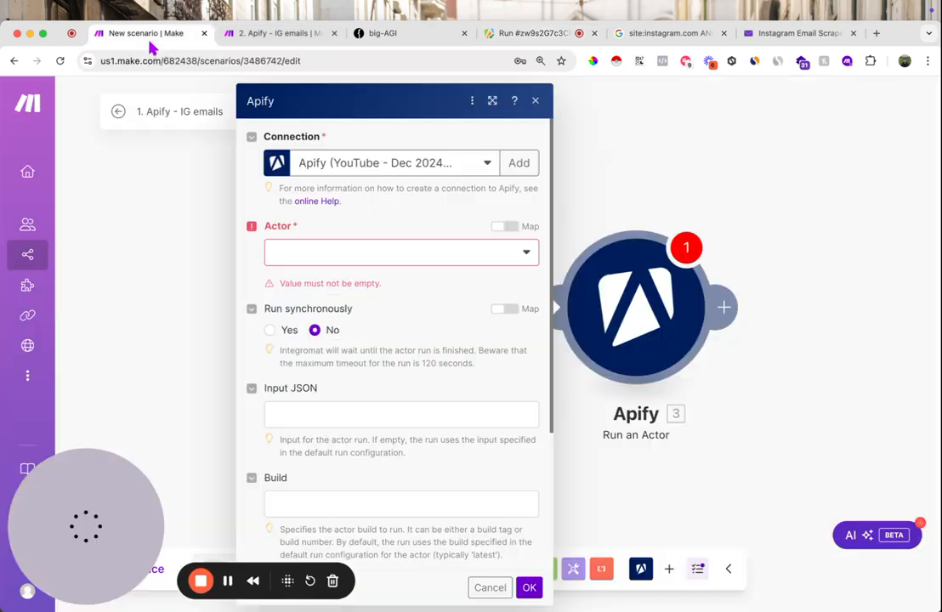
pyautogui.click(370, 259)
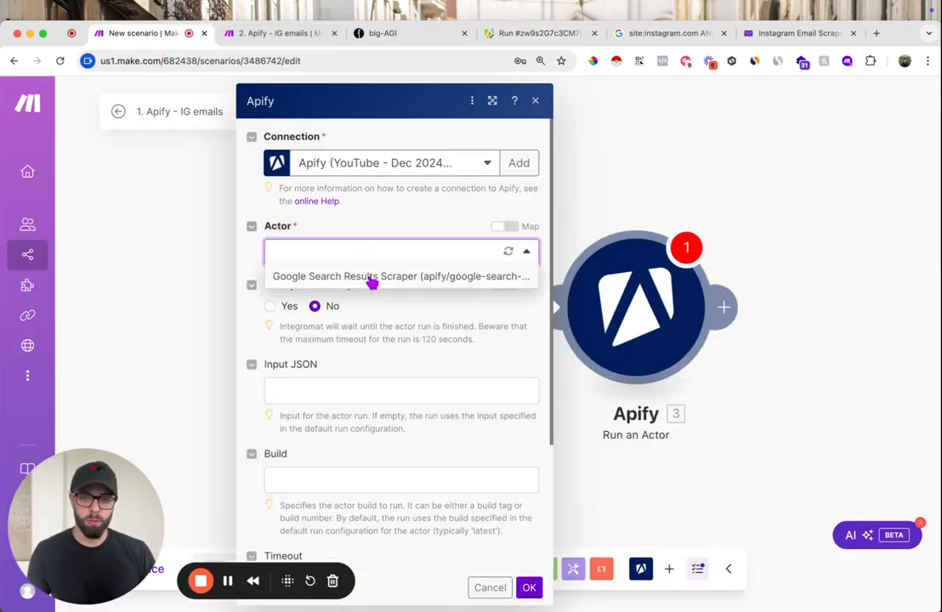
pyautogui.click(356, 279)
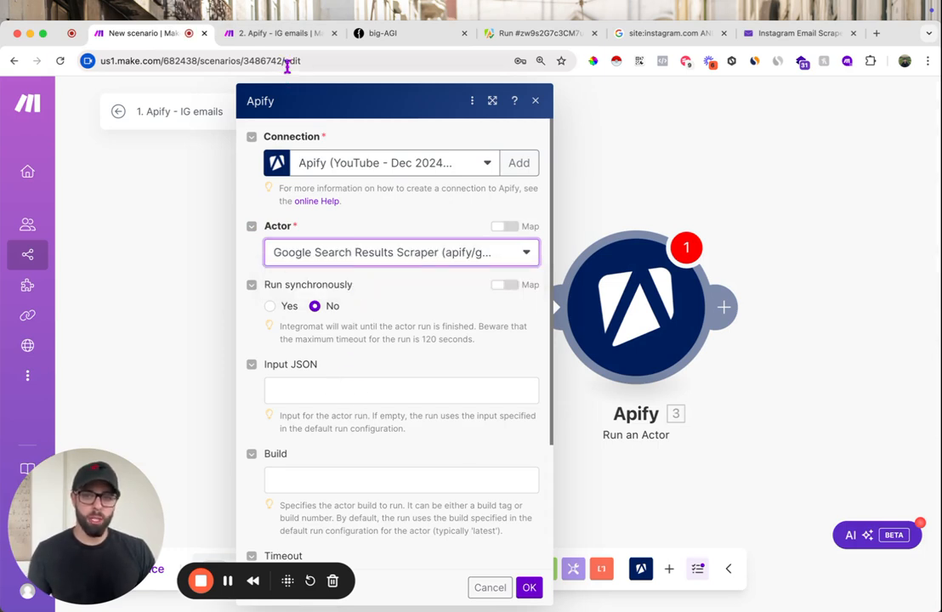
# - Copy the scraper's full input in JSON form from Apify and paste it into the Input JSON of Make's Apify module
pyautogui.click(508, 34)
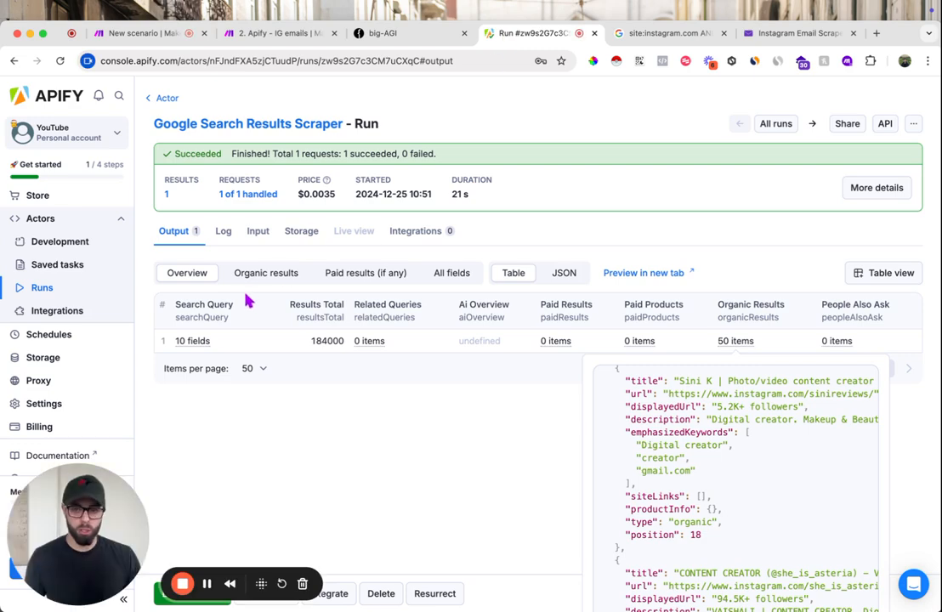
pyautogui.click(261, 126)
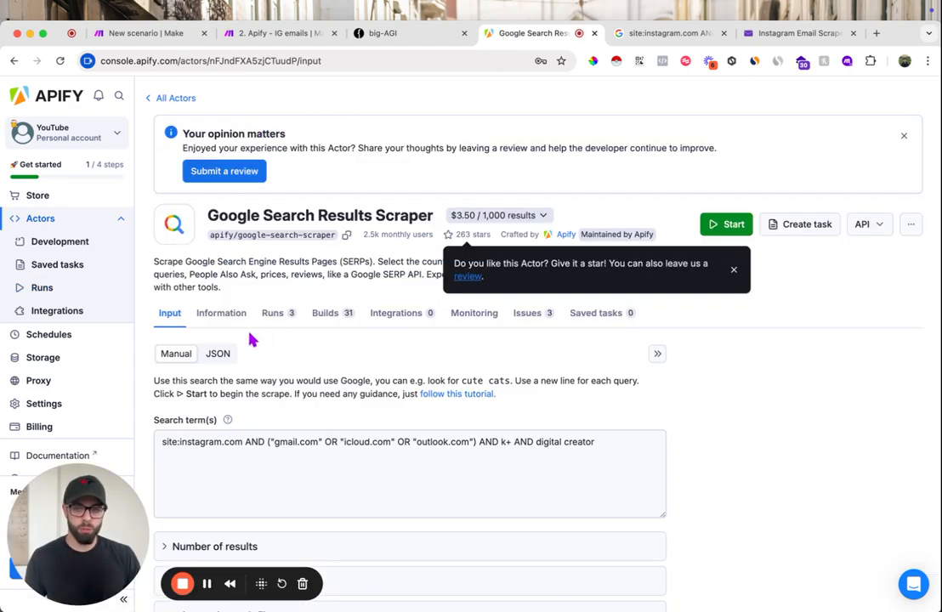
pyautogui.scroll(-3, 257, 357)
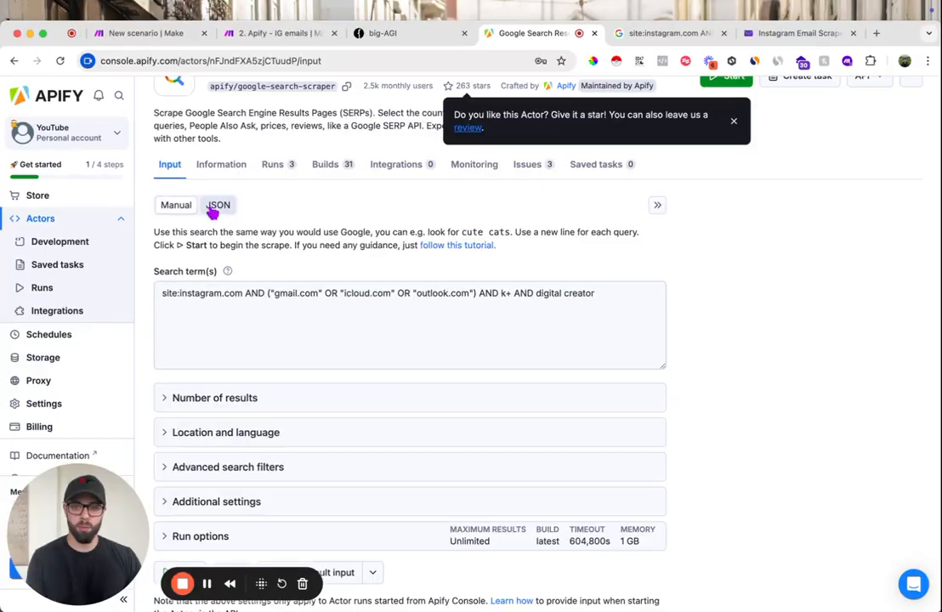
pyautogui.click(215, 207)
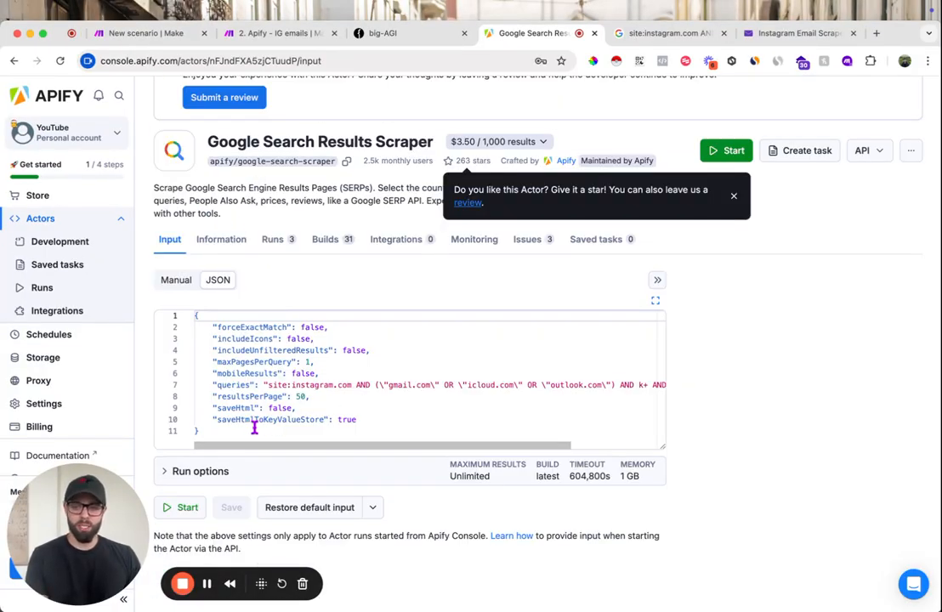
pyautogui.moveTo(249, 431); pyautogui.dragTo(147, 294)
pyautogui.press('super+c')
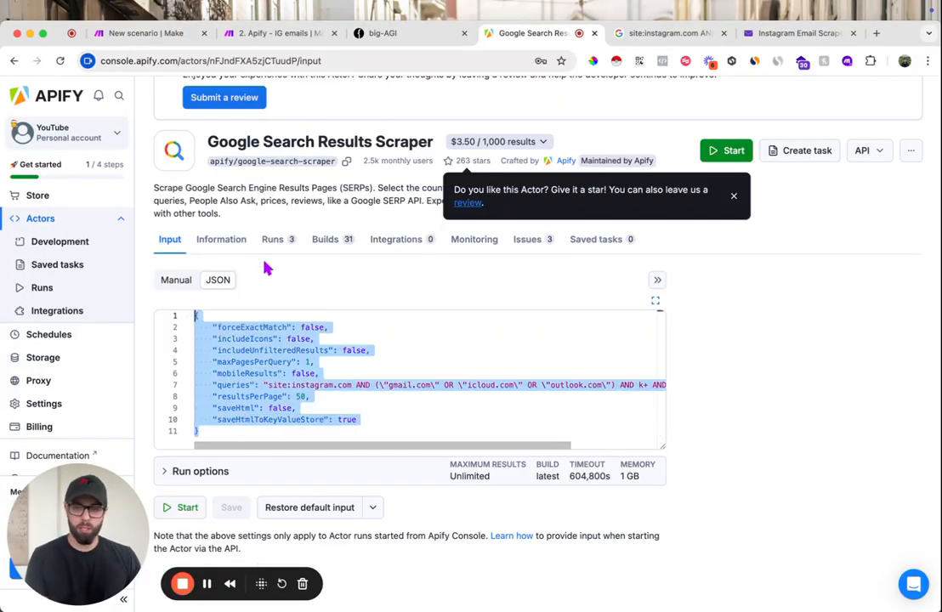
pyautogui.click(141, 37)
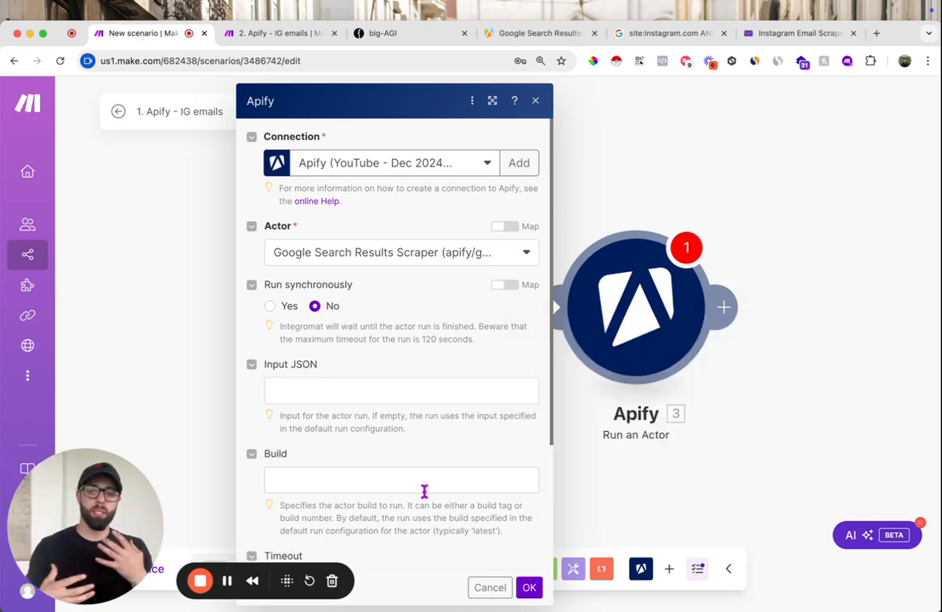
pyautogui.click(367, 390)
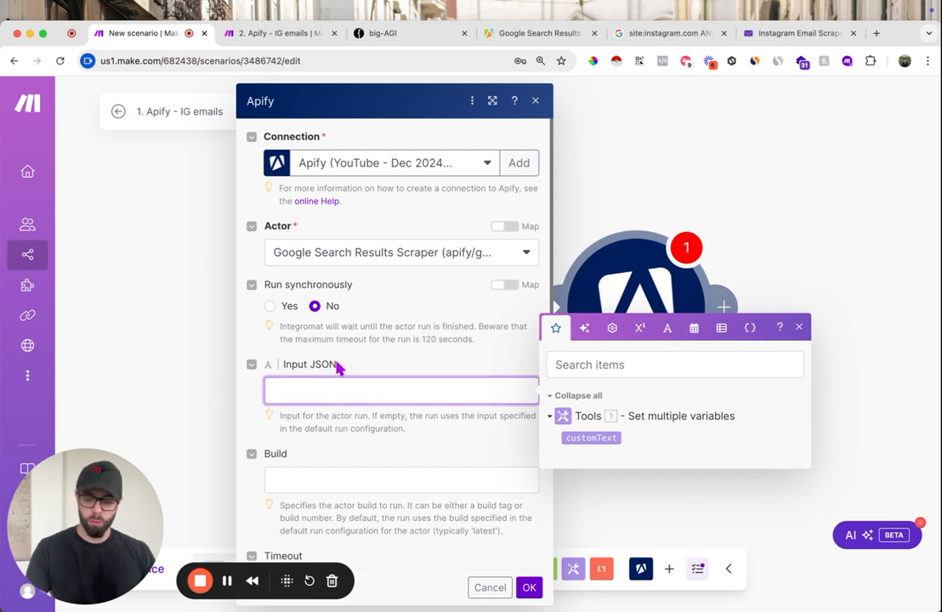
pyautogui.press('super+v')
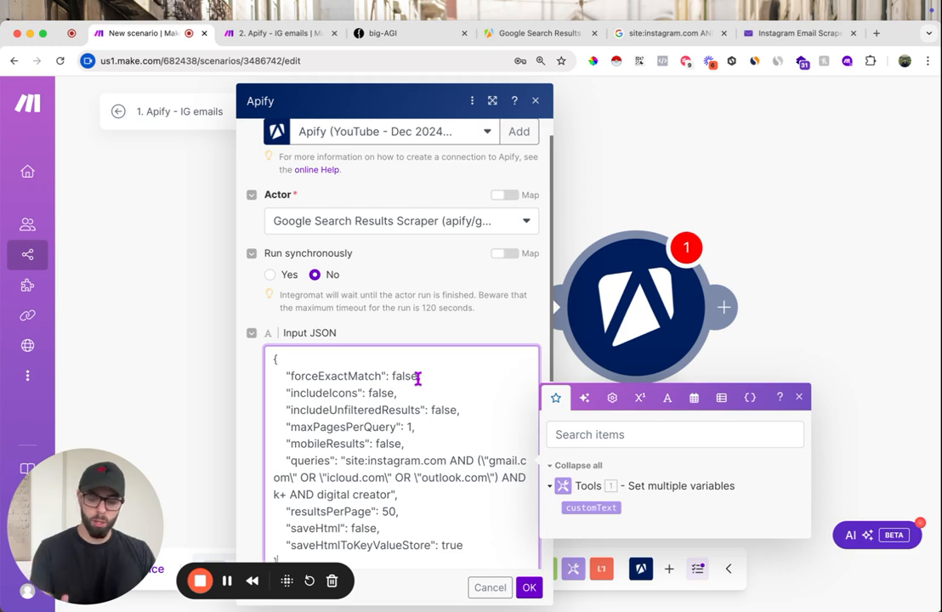
# - Replace "digital creator" in the Input JSON's queries value with the customText variable and save the Apify module's settings
pyautogui.scroll(-3, 434, 379)
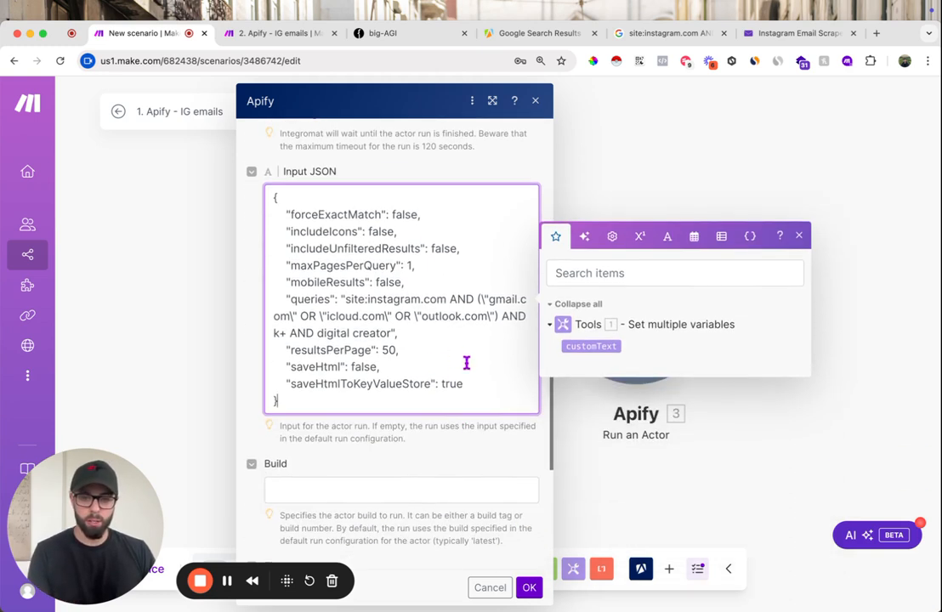
pyautogui.moveTo(390, 333); pyautogui.dragTo(324, 334)
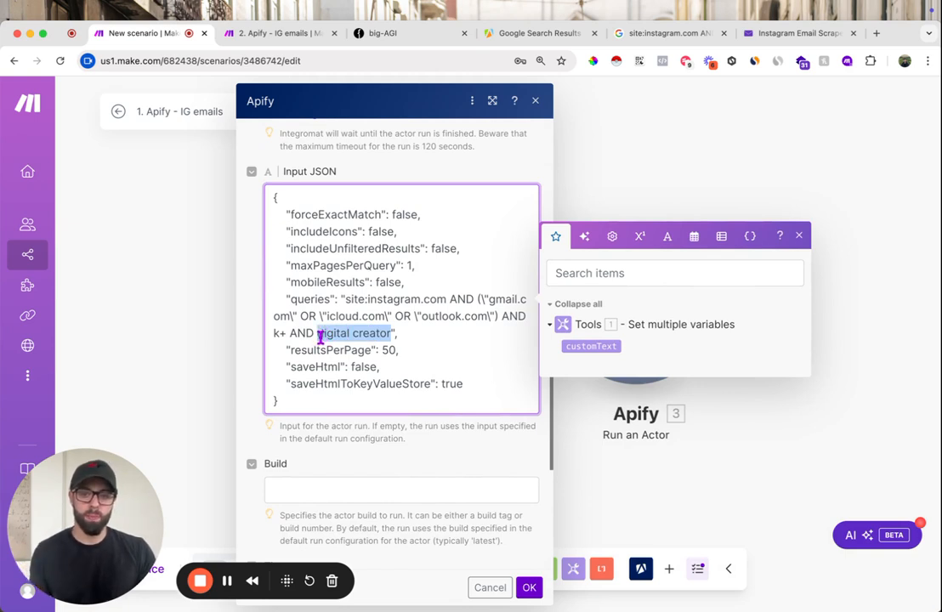
pyautogui.press('BackSpace')
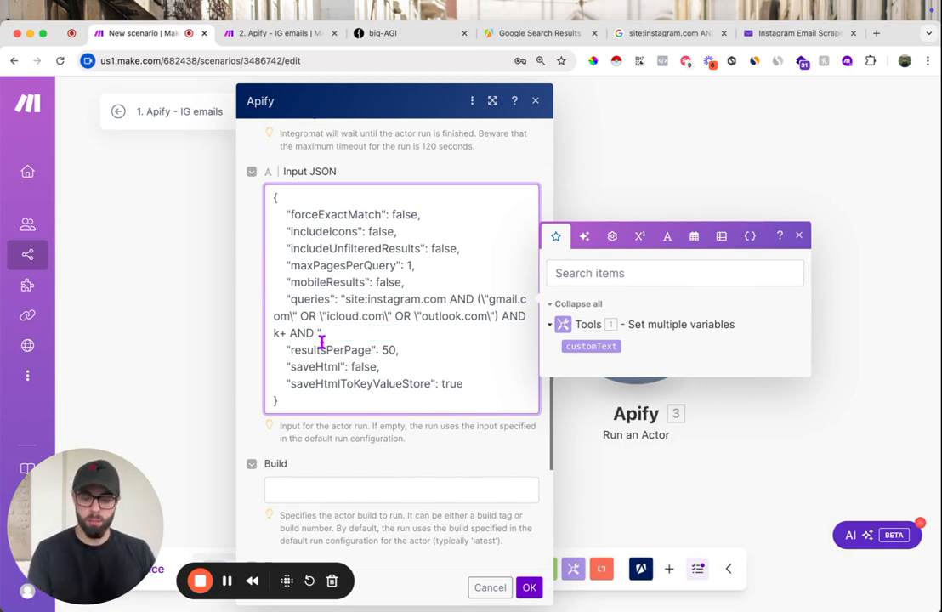
pyautogui.write('digital creator')
pyautogui.moveTo(390, 333); pyautogui.dragTo(324, 336)
pyautogui.press('BackSpace')
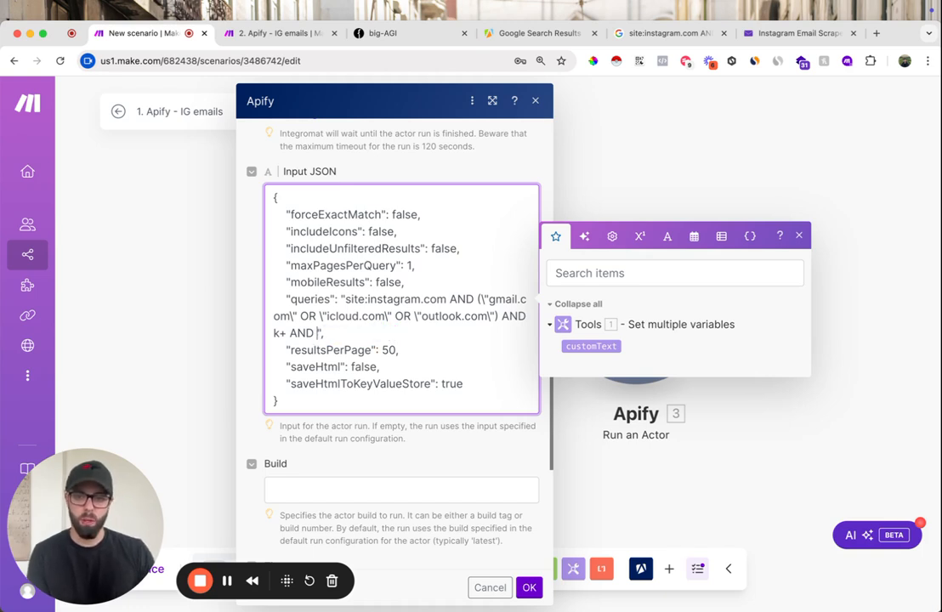
pyautogui.click(590, 347)
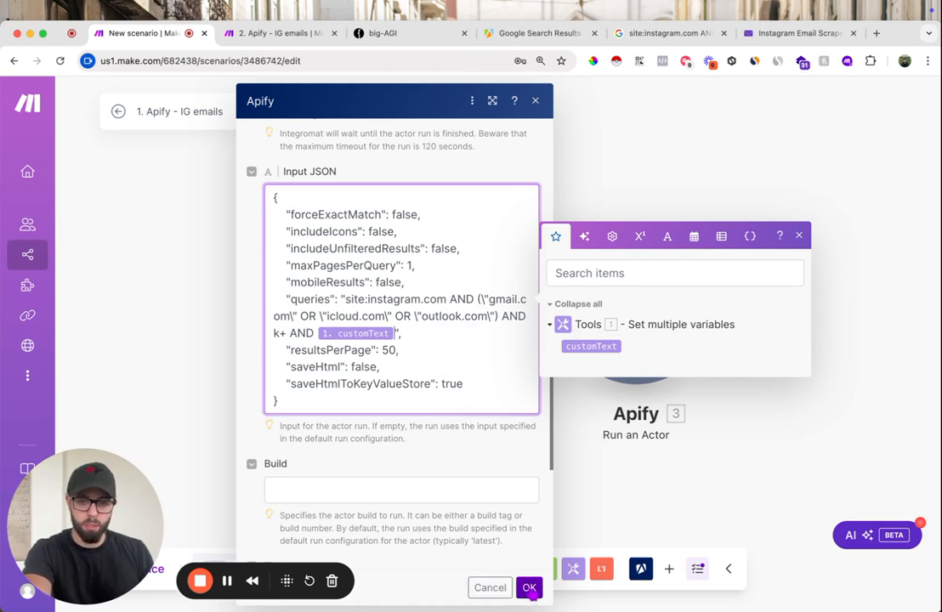
pyautogui.scroll(-5, 498, 484)
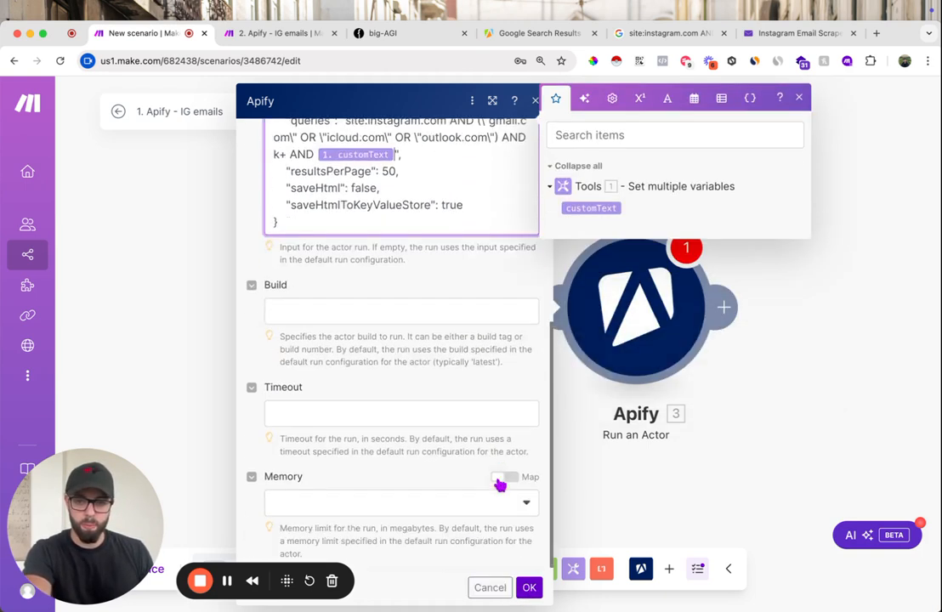
pyautogui.click(523, 589)
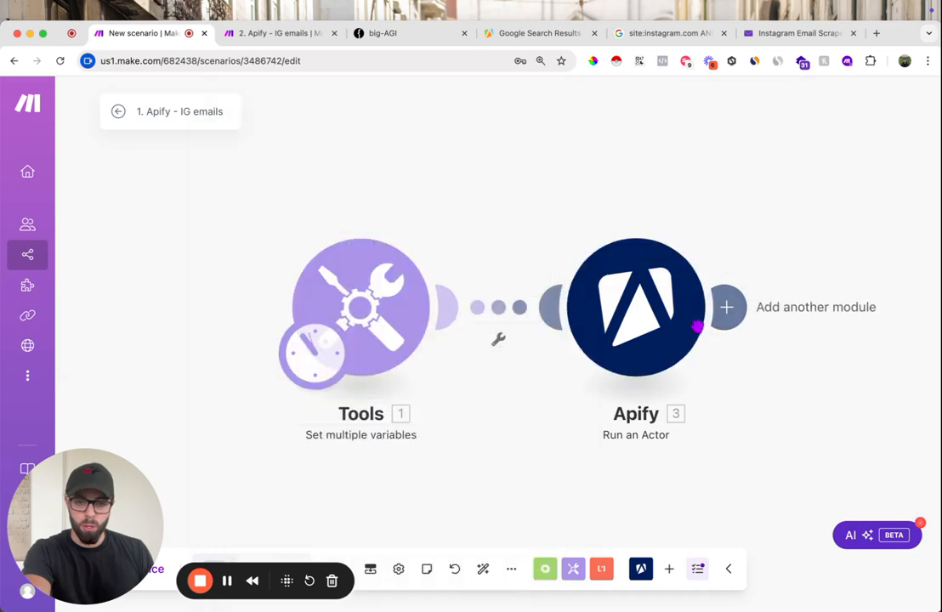
# - Rename the Apify module "Run Google Search Scraper" and move the Tools module farther away from it
pyautogui.rightClick(590, 316)
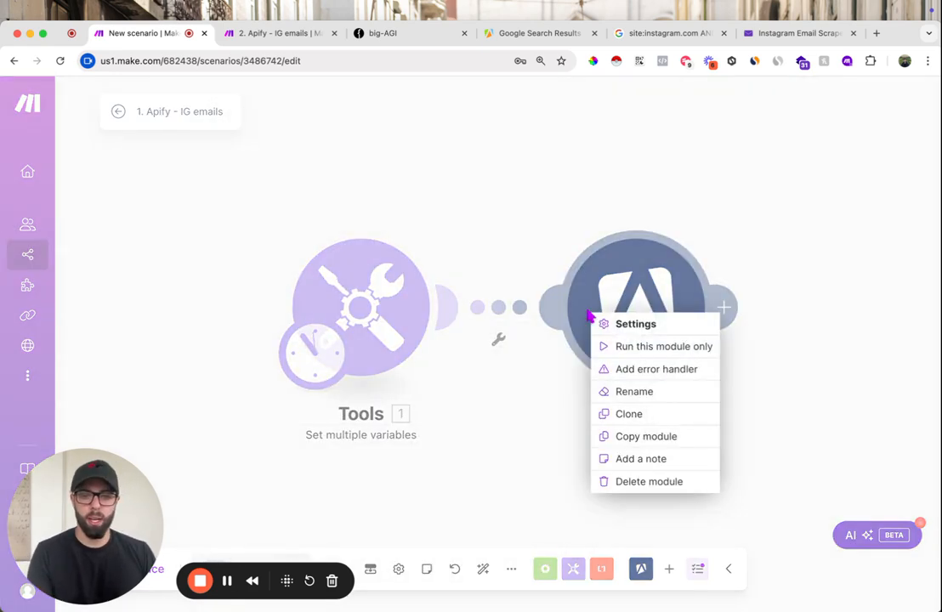
pyautogui.click(635, 391)
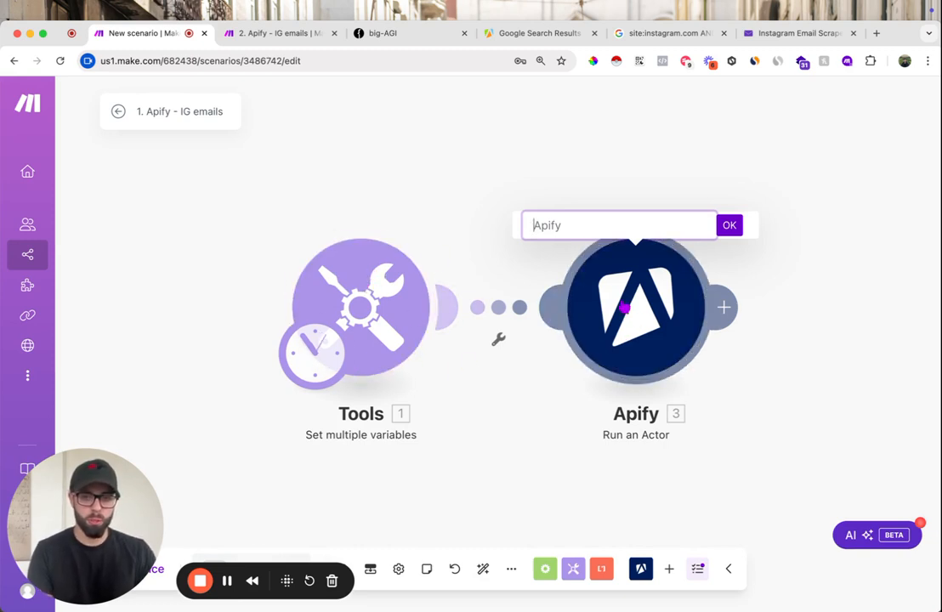
pyautogui.write('Run Google Search Scraper')
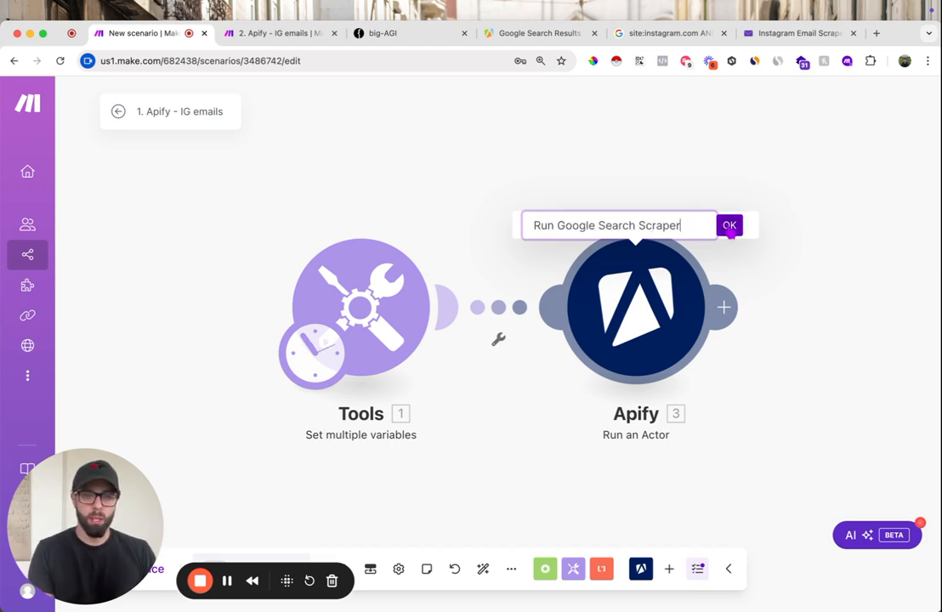
pyautogui.click(729, 226)
pyautogui.moveTo(399, 321); pyautogui.dragTo(253, 340)
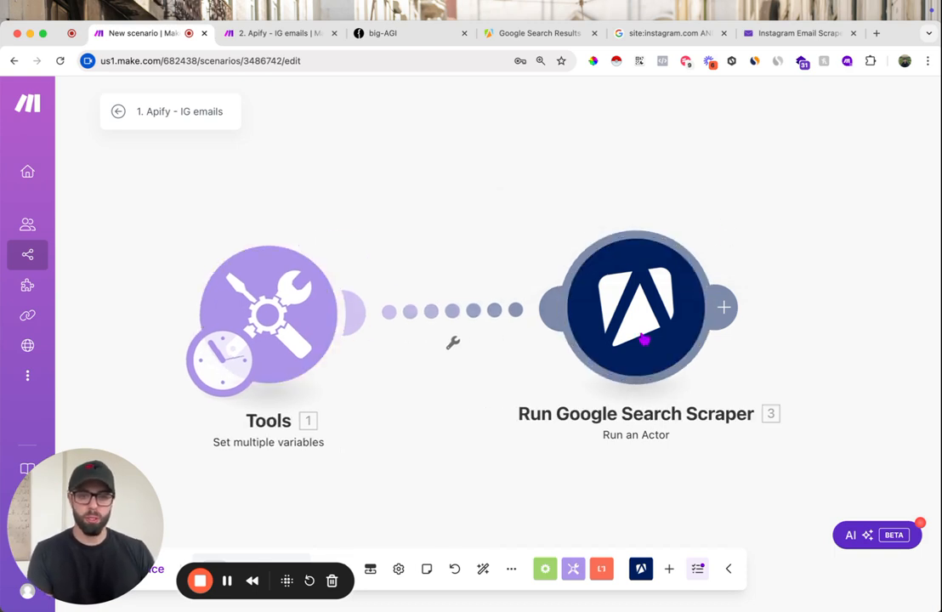
# - Set the customText variable's value to "restaurants" in the Tools module and run the scenario once
pyautogui.moveTo(158, 476); pyautogui.dragTo(179, 227)
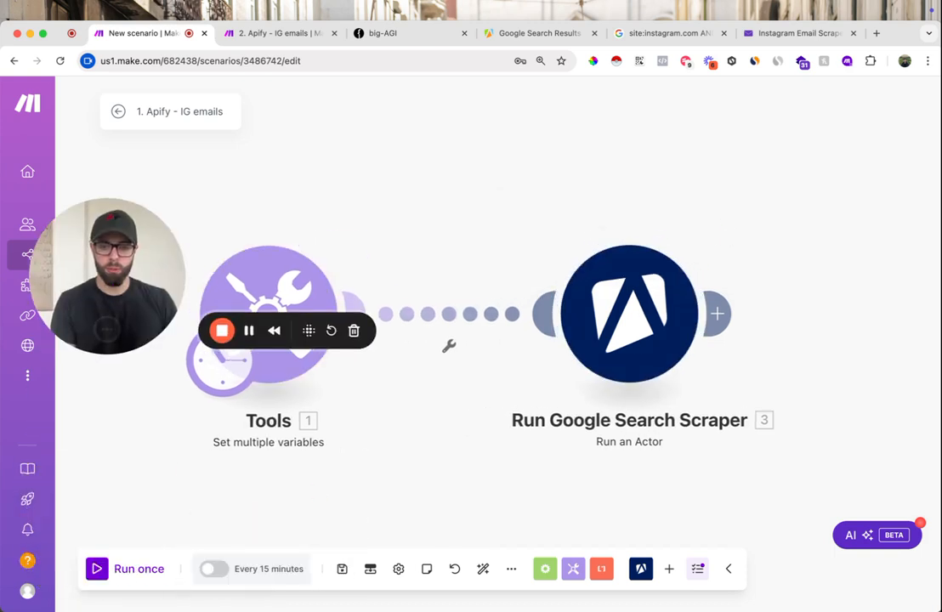
pyautogui.click(228, 258)
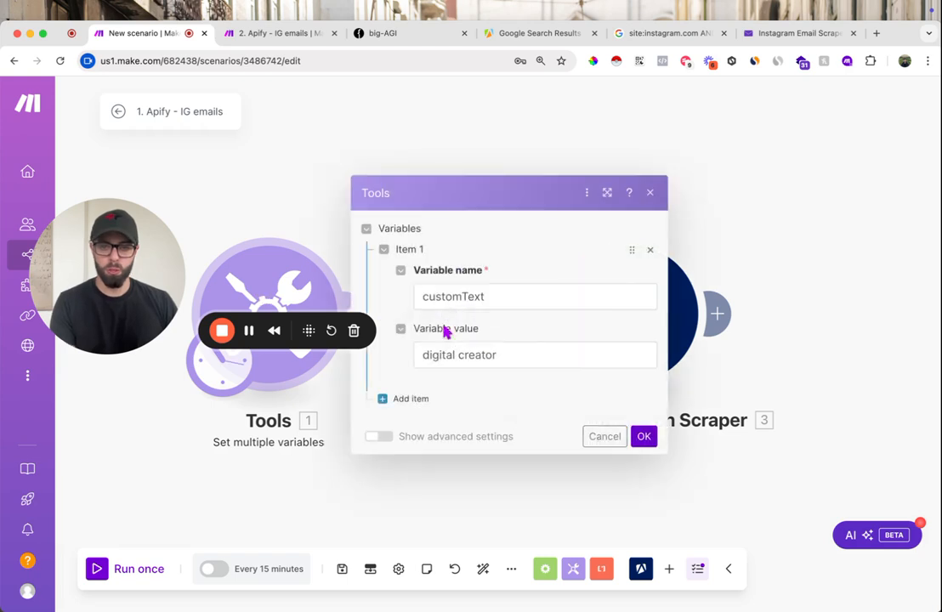
pyautogui.tripleClick(496, 355)
pyautogui.write('restaurants')
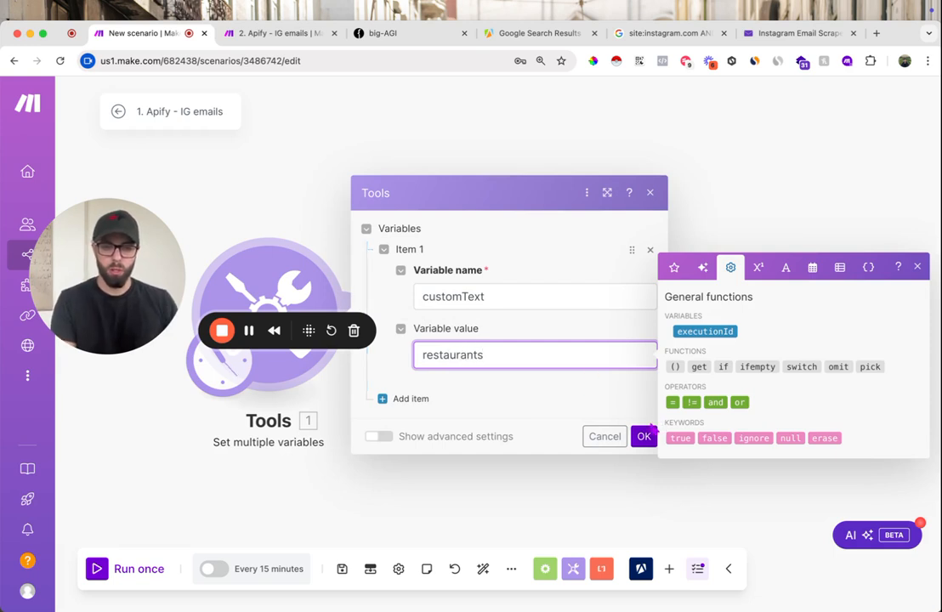
pyautogui.click(644, 437)
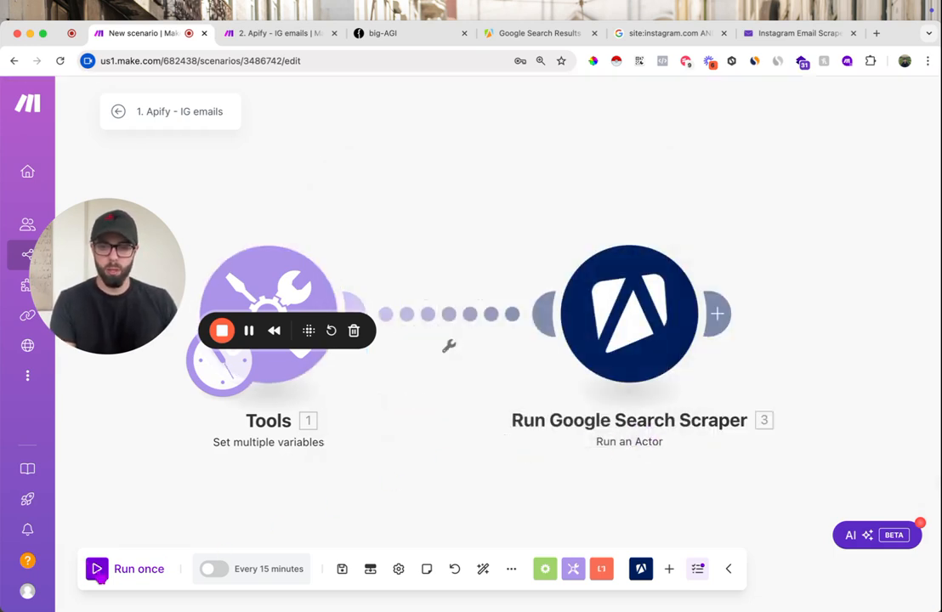
pyautogui.click(96, 568)
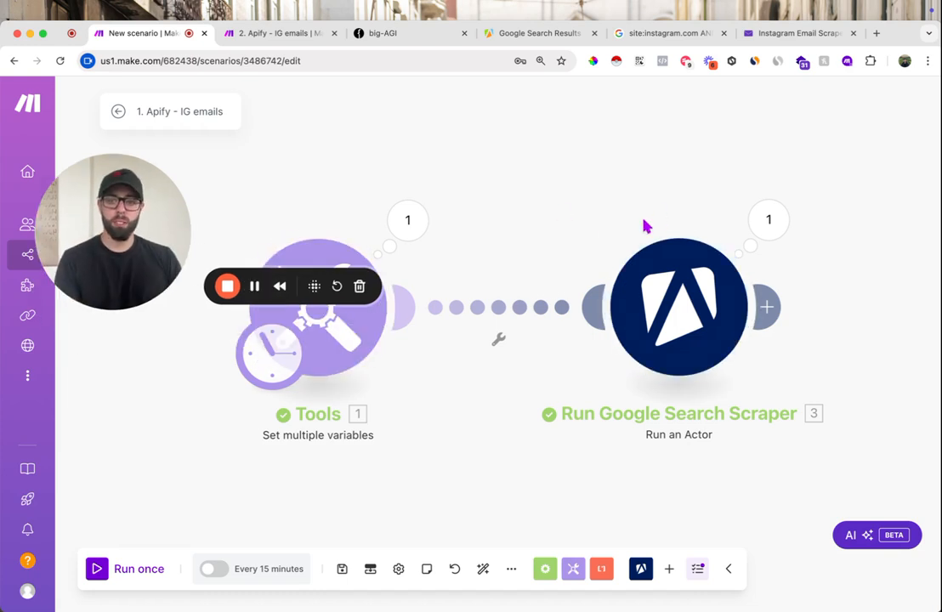
pyautogui.moveTo(618, 231); pyautogui.dragTo(608, 231)
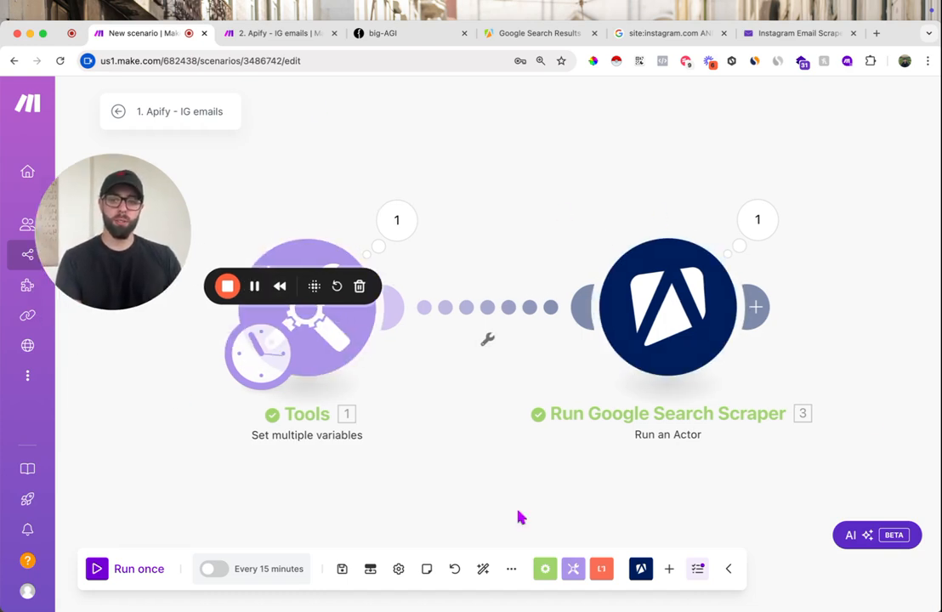
# - Switch to Apify, open the scraper's most recent run and examine the organic results in its output
pyautogui.click(520, 39)
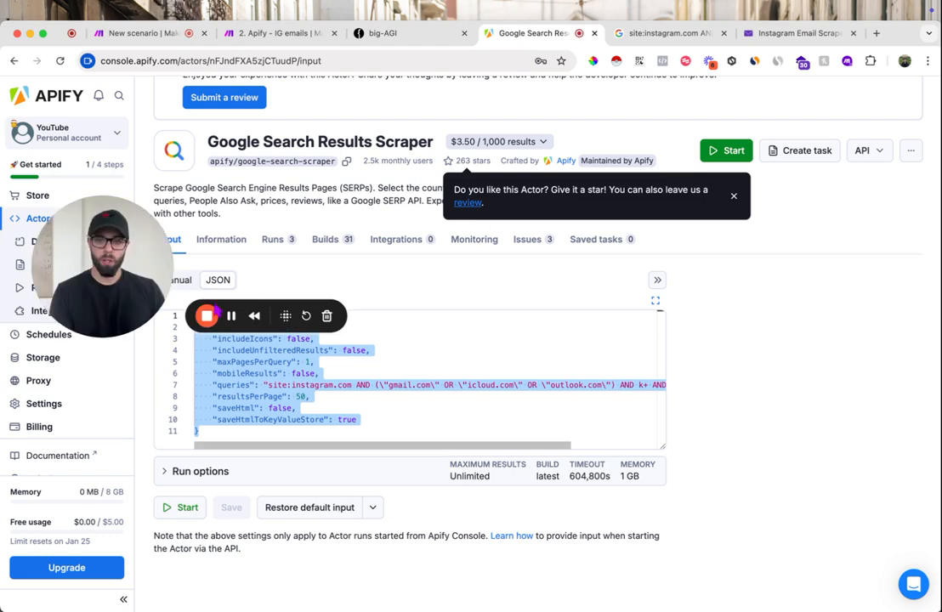
pyautogui.click(273, 241)
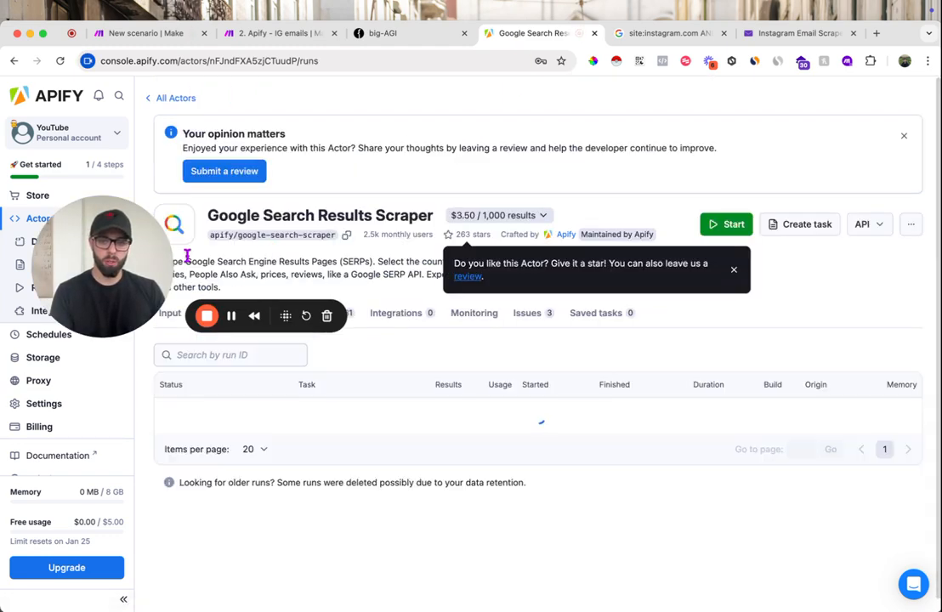
pyautogui.scroll(-2, 417, 332)
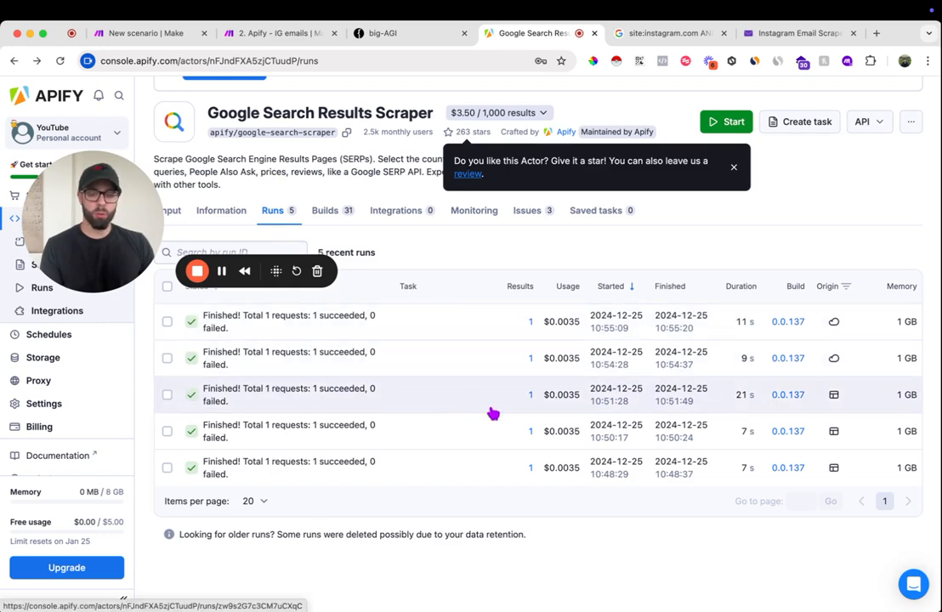
pyautogui.click(481, 331)
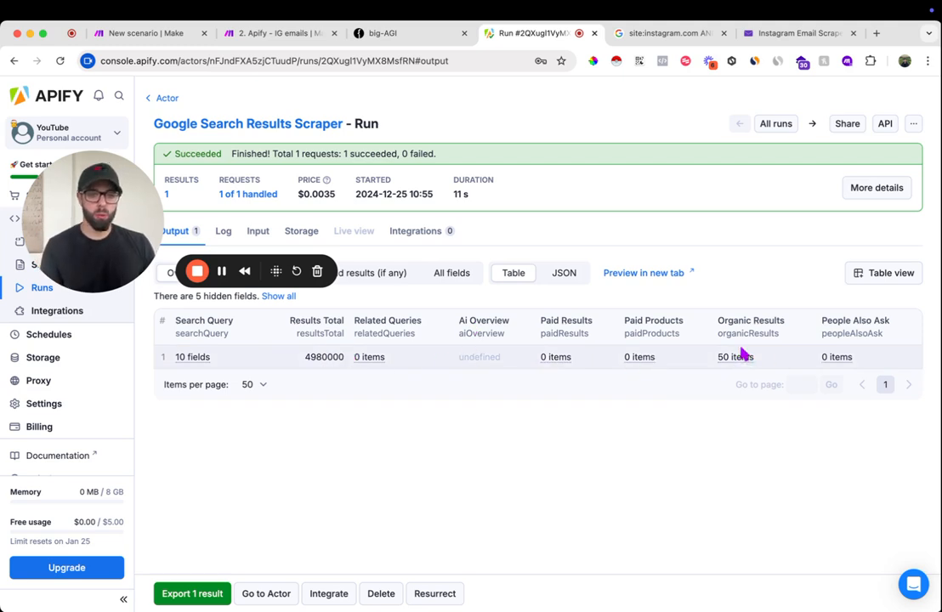
pyautogui.moveTo(733, 358)
pyautogui.scroll(-10, 736, 297)
pyautogui.scroll(-20, 742, 282)
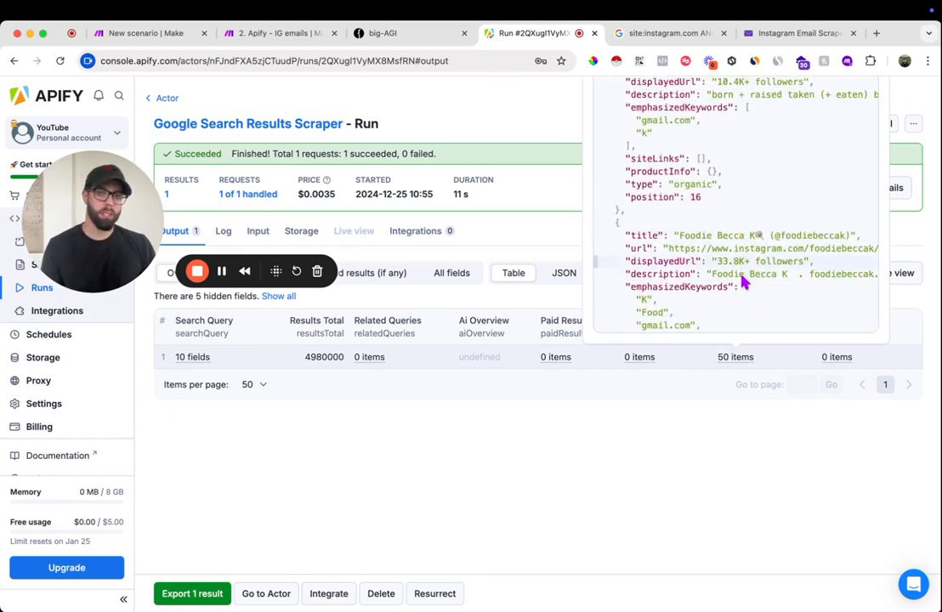
pyautogui.scroll(-12, 744, 278)
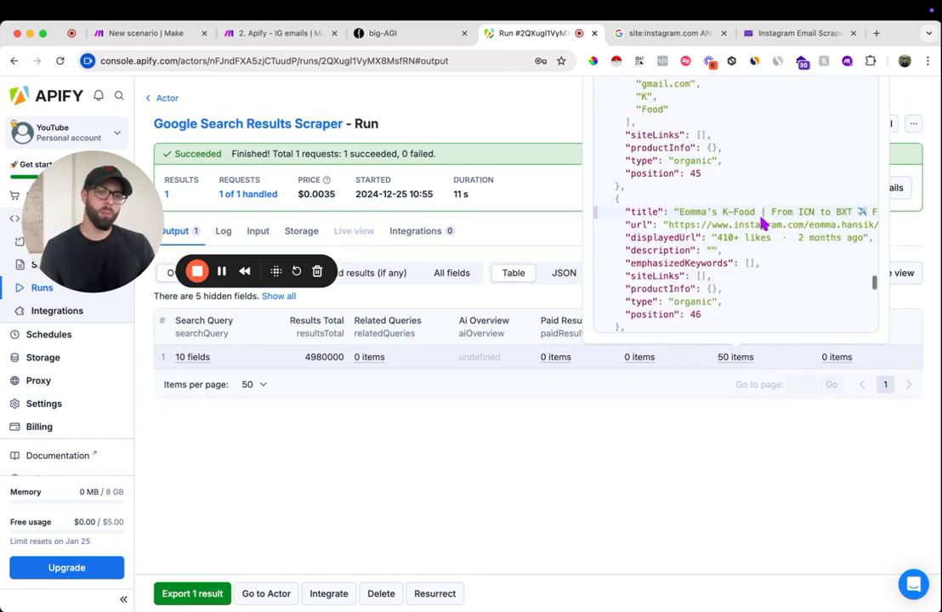
pyautogui.hscroll(5, 763, 228)
pyautogui.hscroll(-5, 764, 229)
pyautogui.scroll(5, 739, 235)
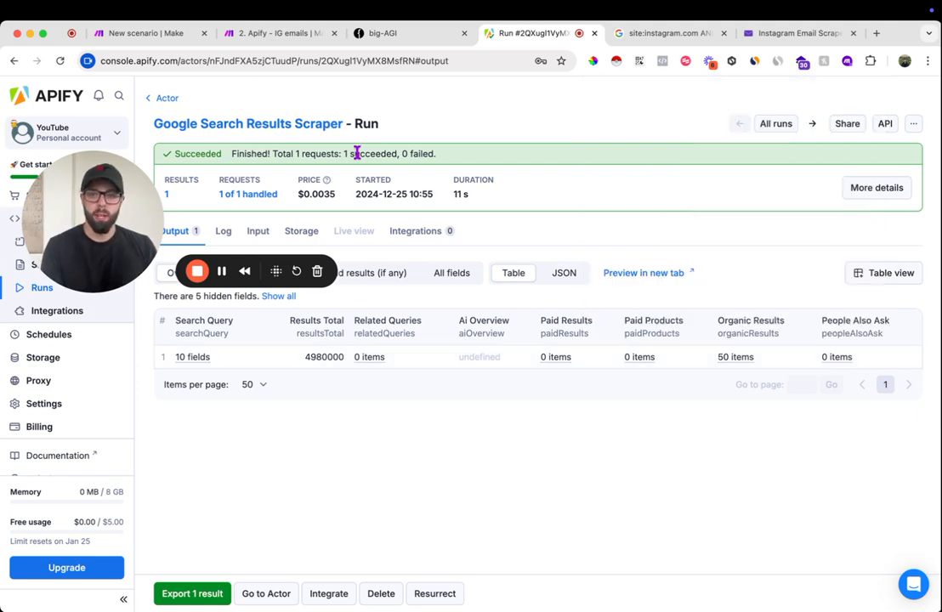
# - Set up an HTTP webhook integration for the Google Search Results Scraper that starts on "Run succeeded"
pyautogui.click(415, 237)
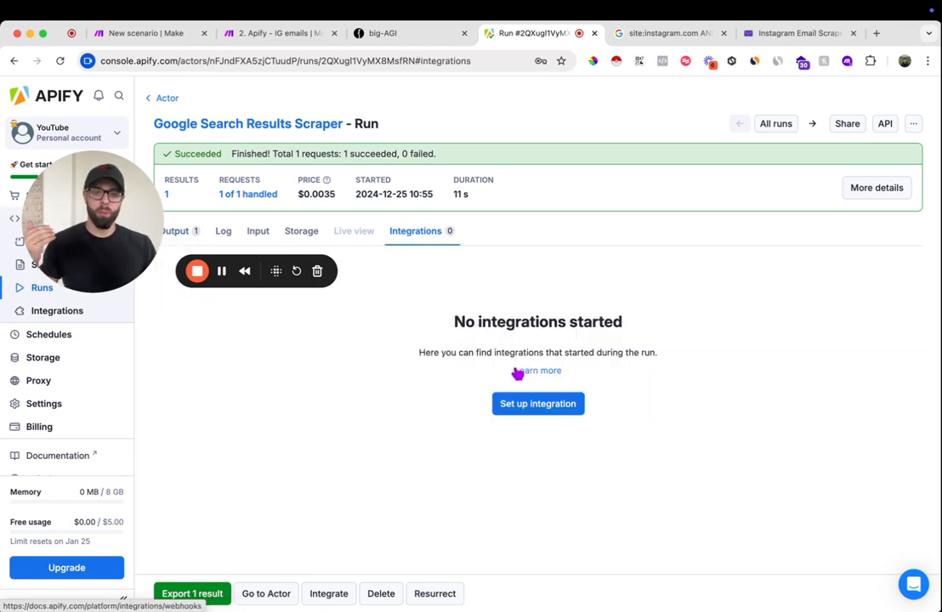
pyautogui.click(535, 406)
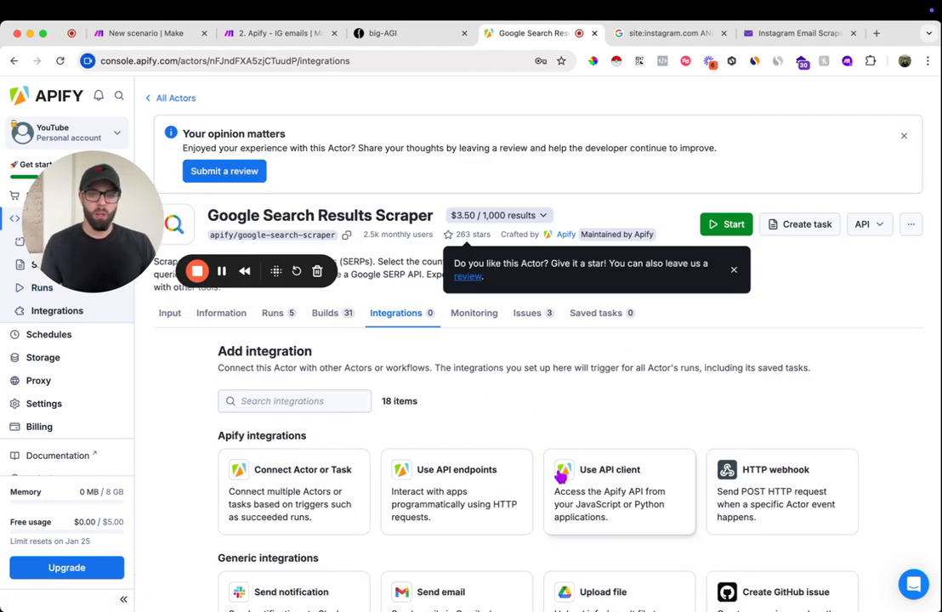
pyautogui.scroll(-4, 564, 478)
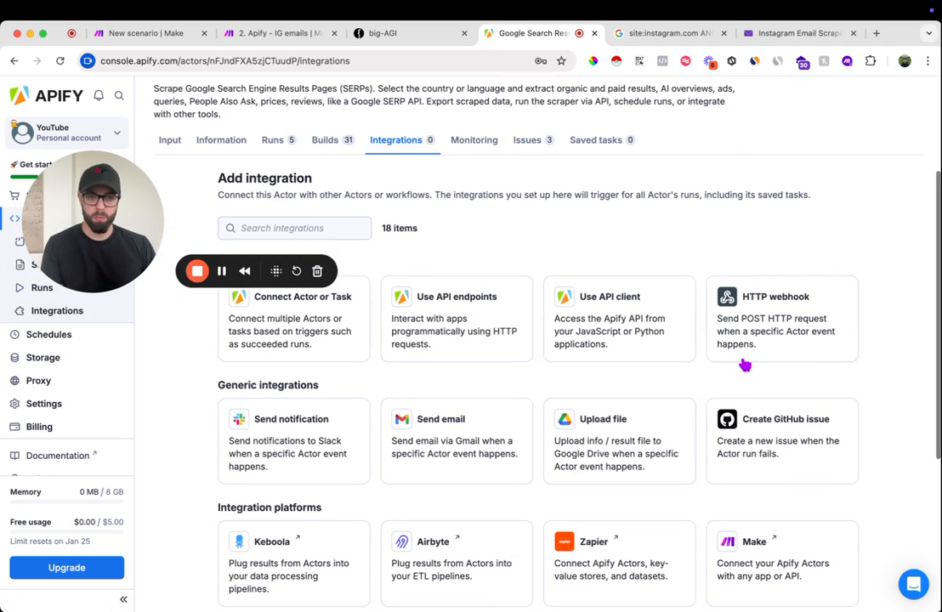
pyautogui.click(799, 321)
pyautogui.scroll(-2, 431, 466)
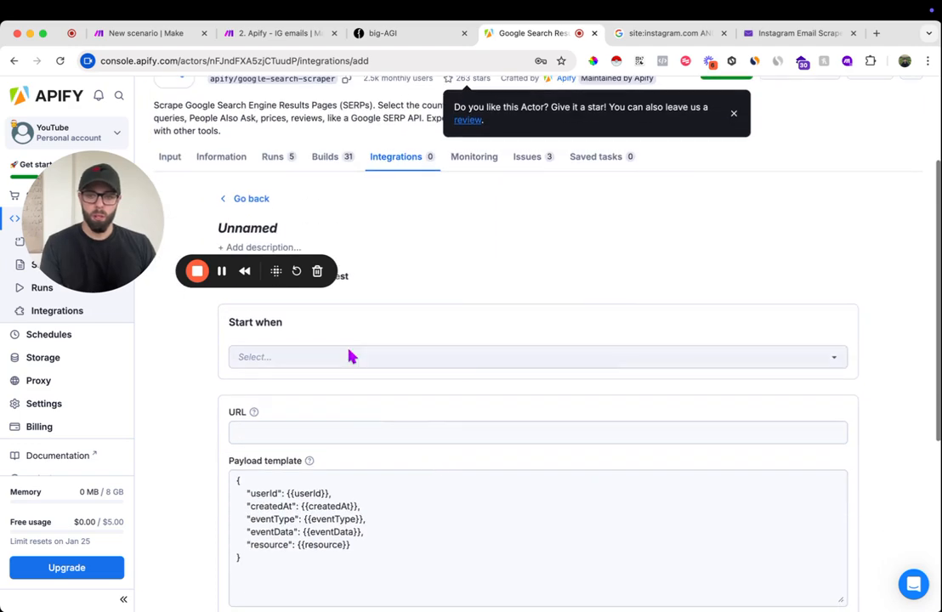
pyautogui.click(350, 358)
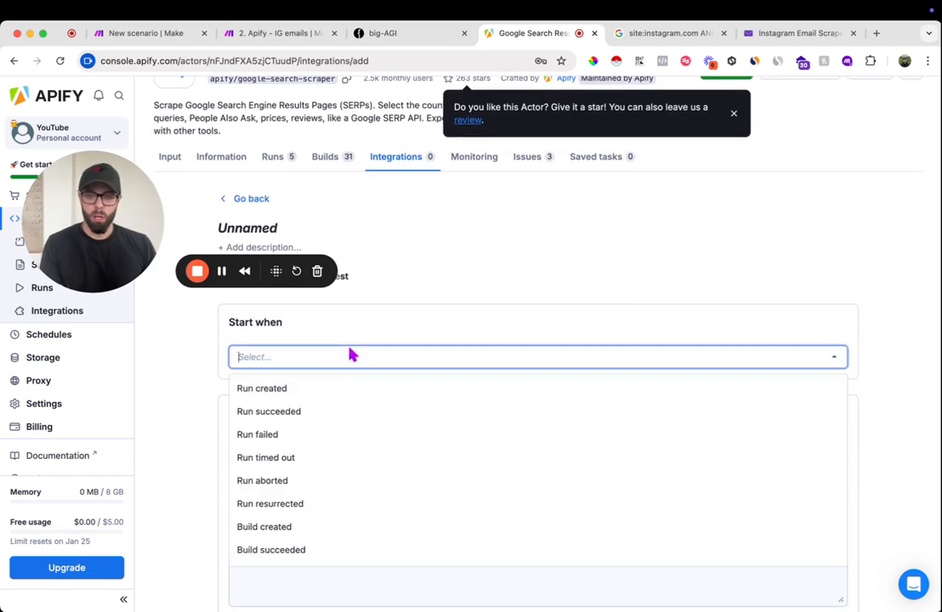
pyautogui.click(319, 421)
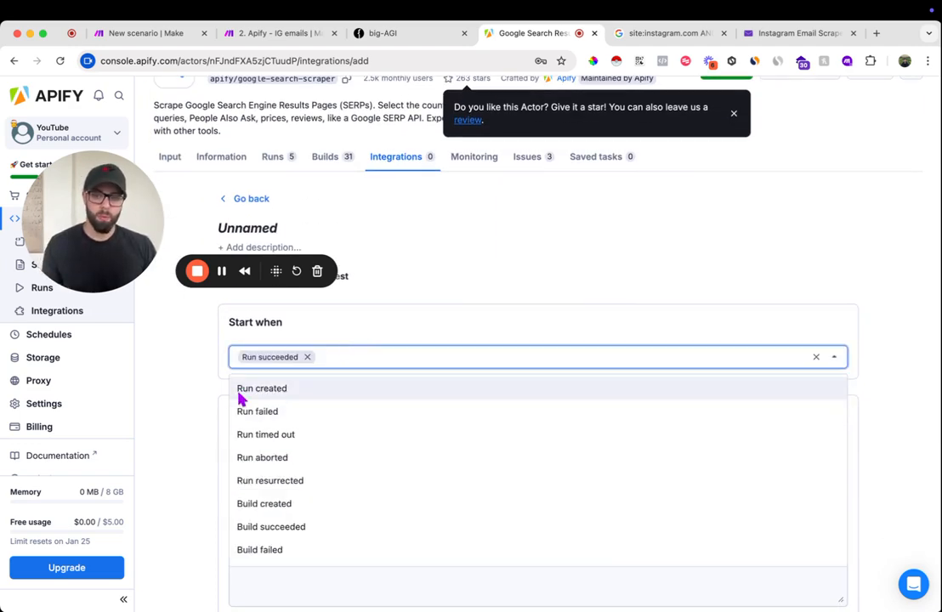
pyautogui.click(210, 399)
pyautogui.click(362, 435)
pyautogui.click(357, 434)
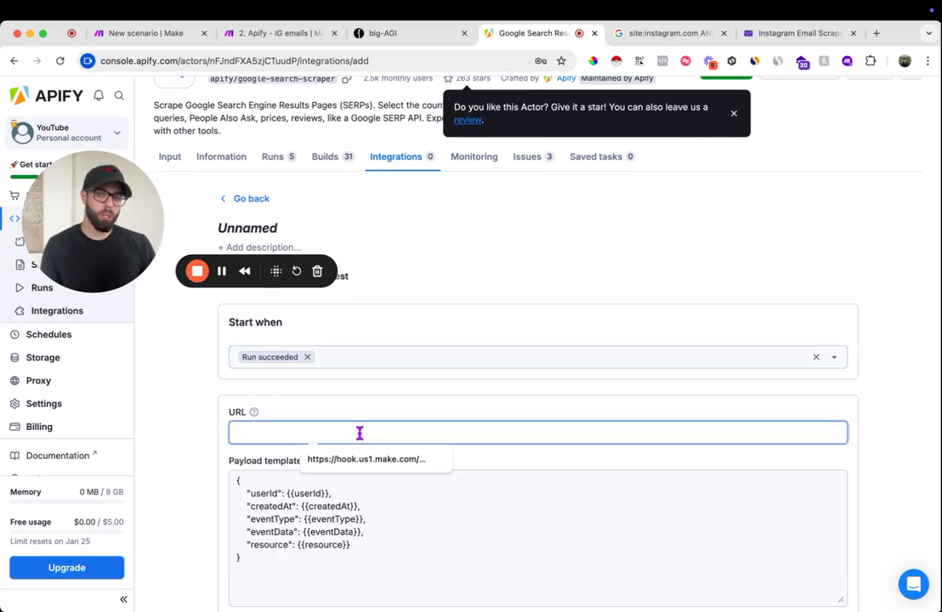
# - Switch to the "2. Apify - IG emails" scenario in Make and add a Custom webhook as its first module
pyautogui.click(279, 34)
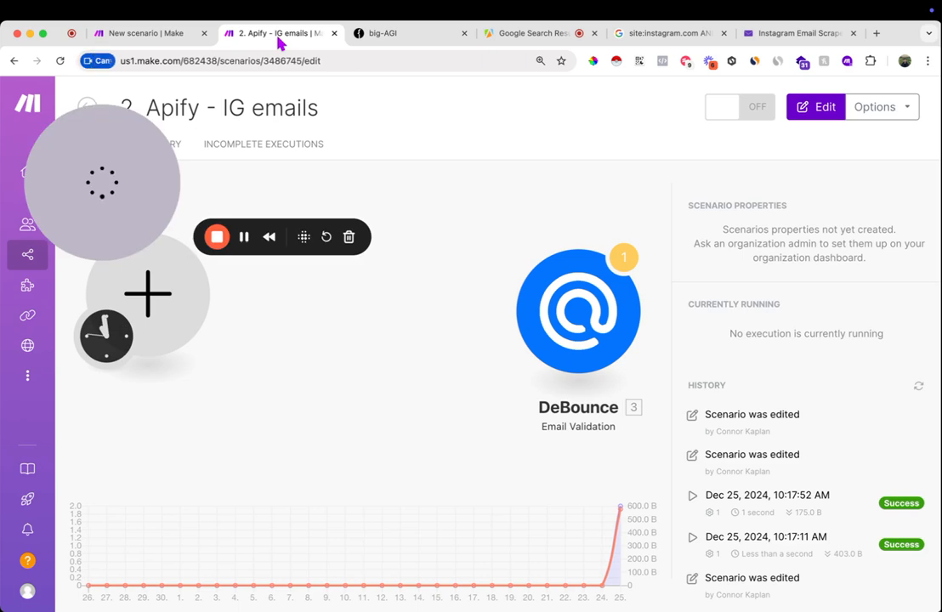
pyautogui.moveTo(301, 334); pyautogui.dragTo(377, 385)
pyautogui.click(377, 385)
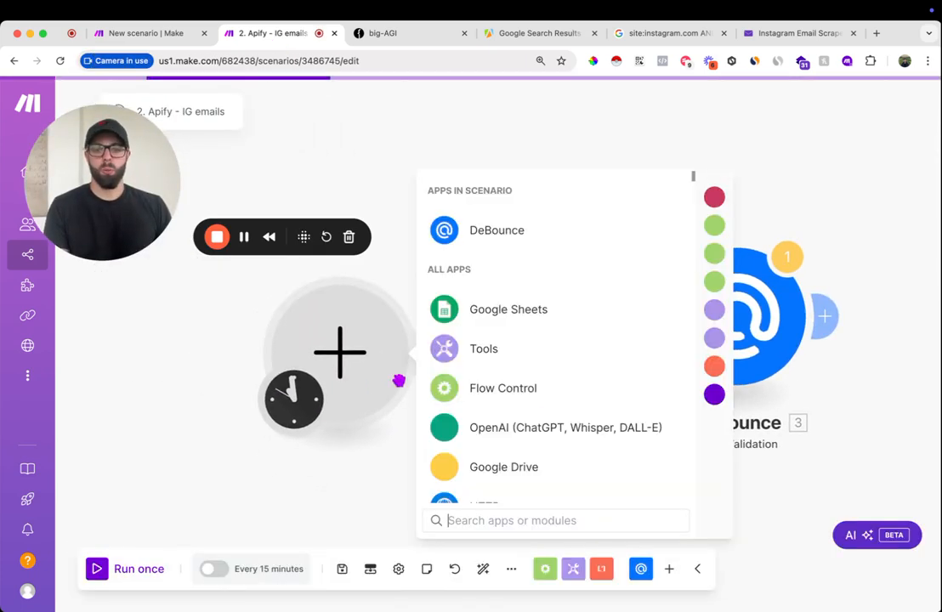
pyautogui.click(714, 199)
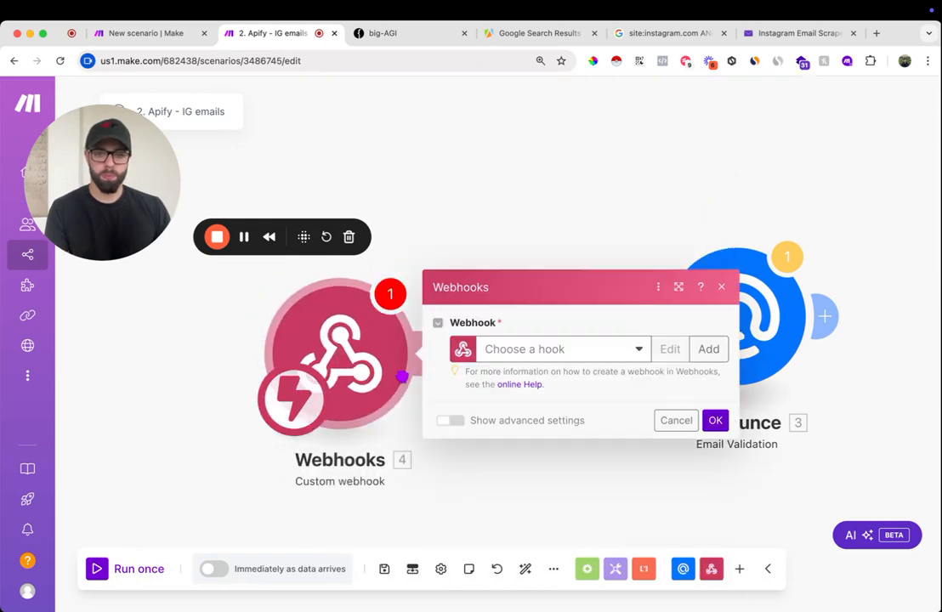
# - Create a webhook named "Influencer Leads from Apify (Dec 2024)" for the Webhooks module
pyautogui.click(718, 352)
pyautogui.click(454, 286)
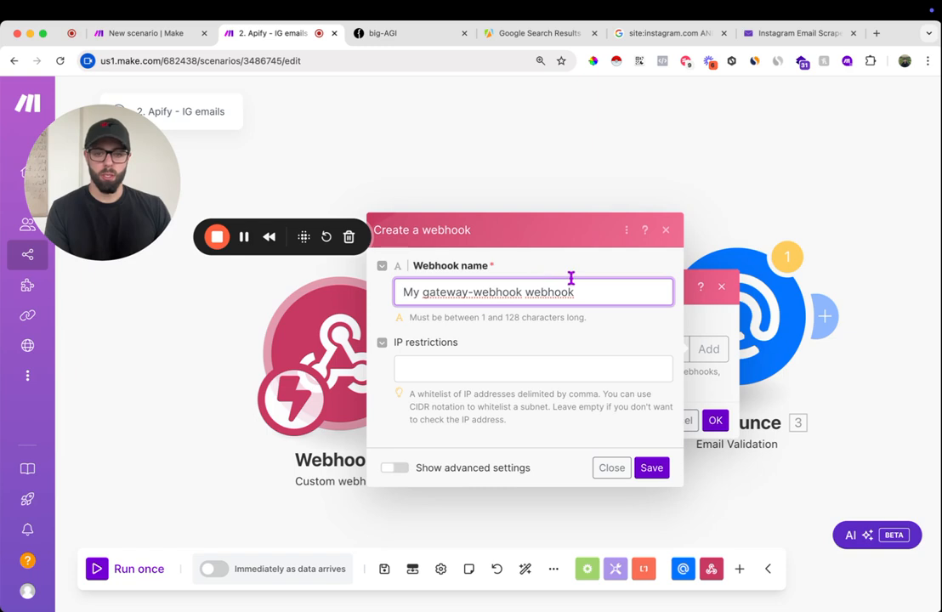
pyautogui.press('super+a')
pyautogui.press('BackSpace')
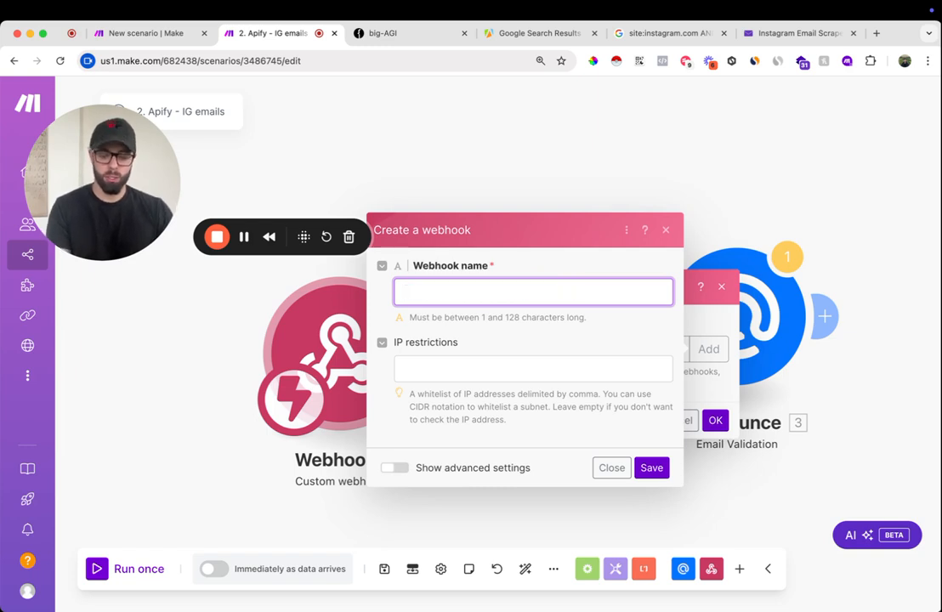
pyautogui.write('Influencer Leads from Apify (Dec 2024')
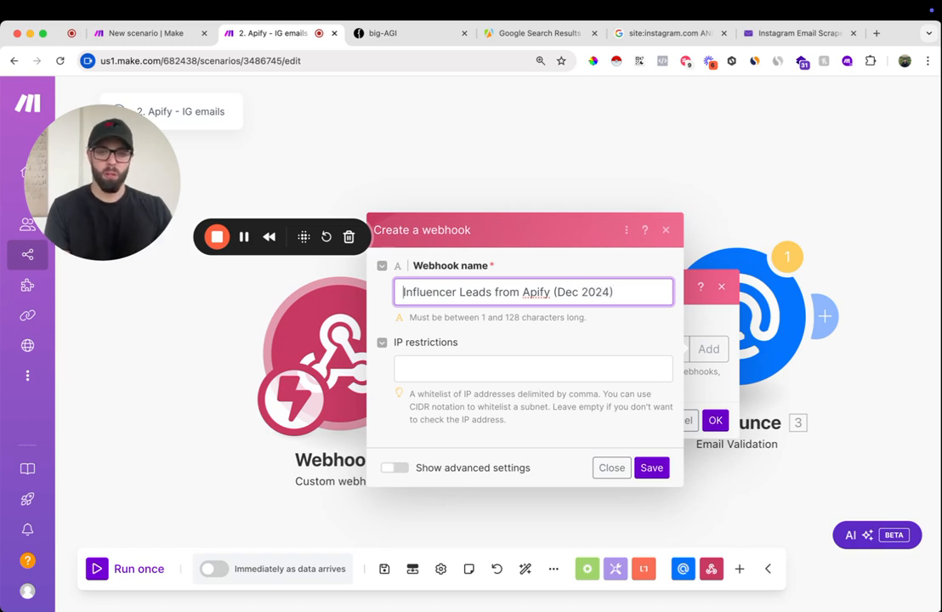
pyautogui.click(653, 469)
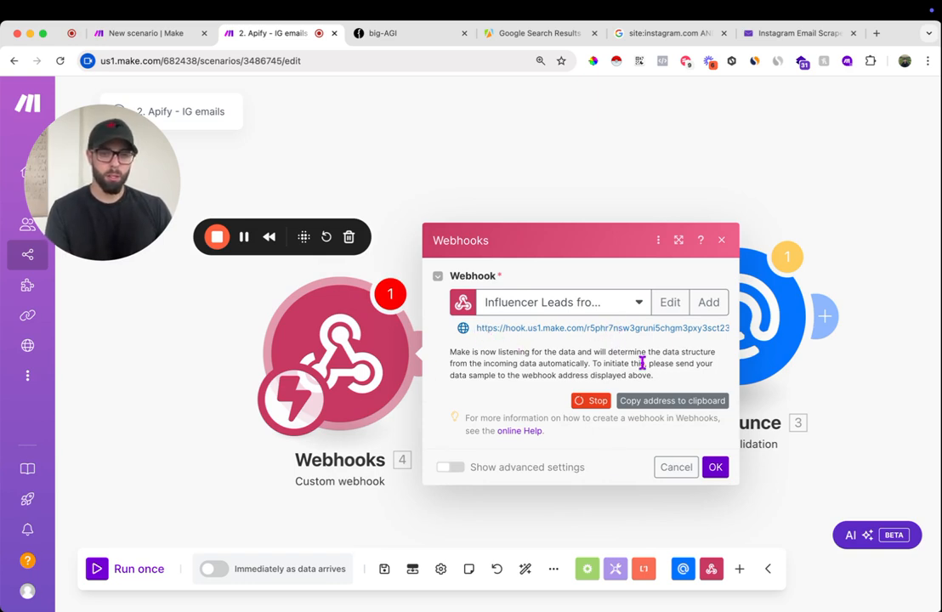
# - Copy the new webhook's address into the URL of Apify's HTTP webhook integration and return to the second Make scenario
pyautogui.click(652, 406)
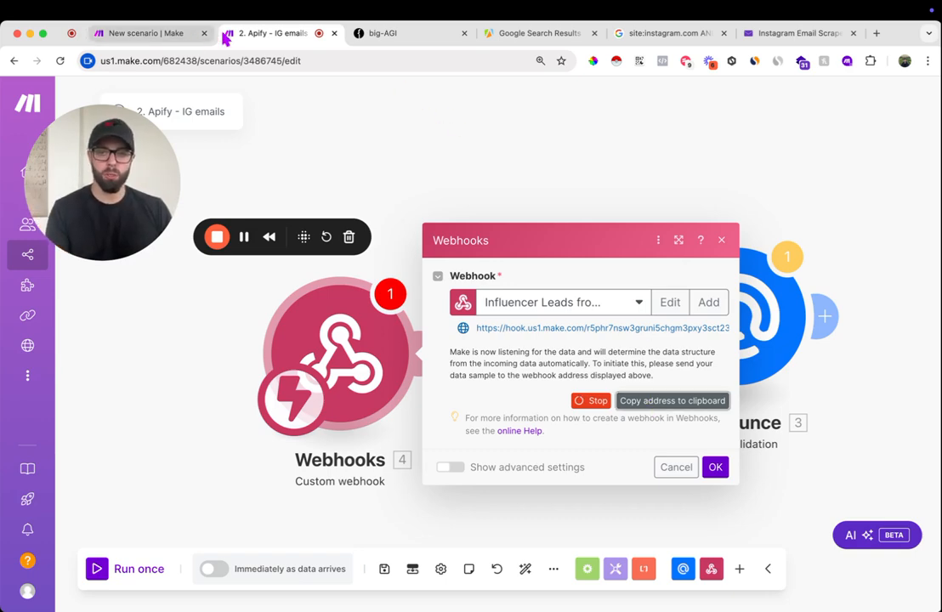
pyautogui.click(515, 33)
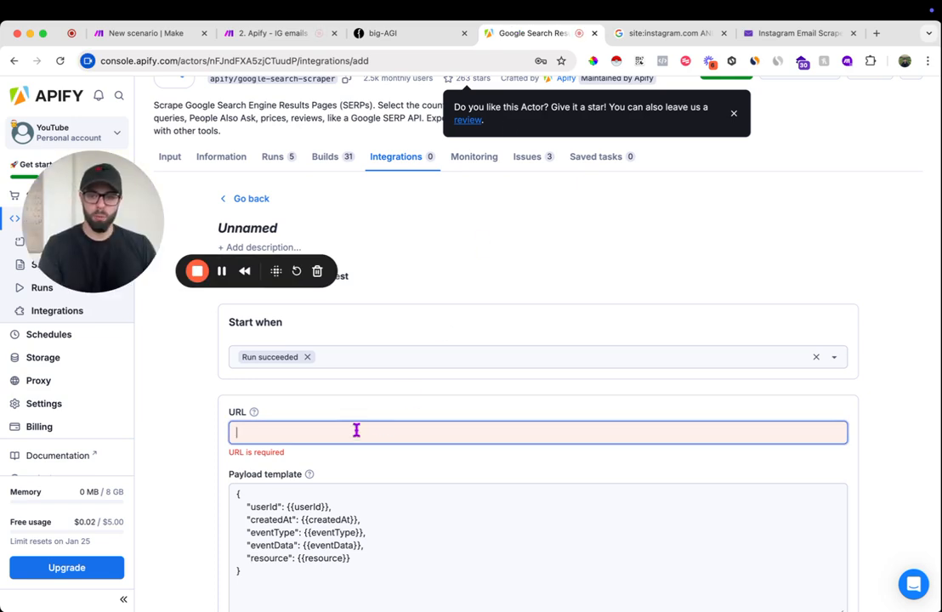
pyautogui.scroll(-5, 680, 401)
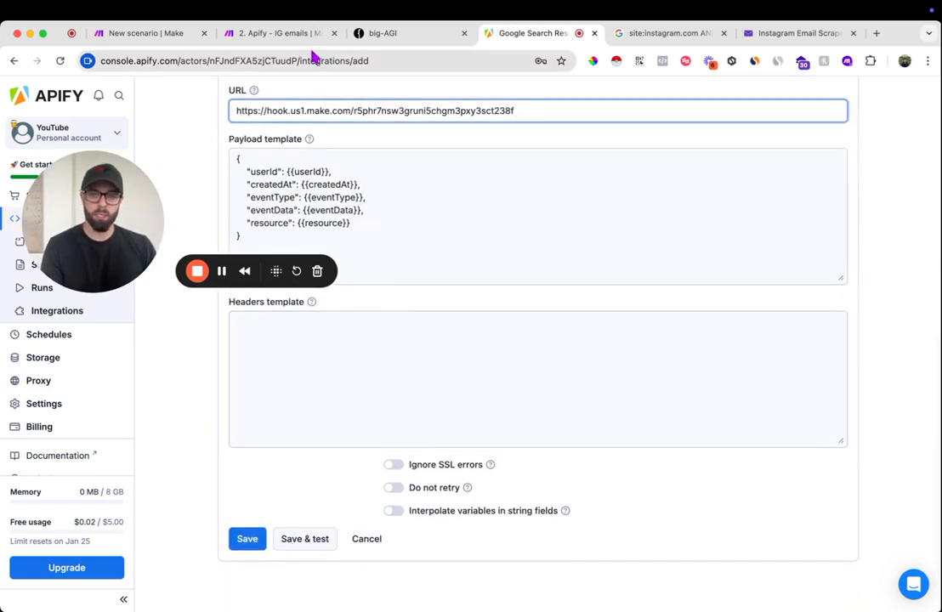
pyautogui.click(280, 34)
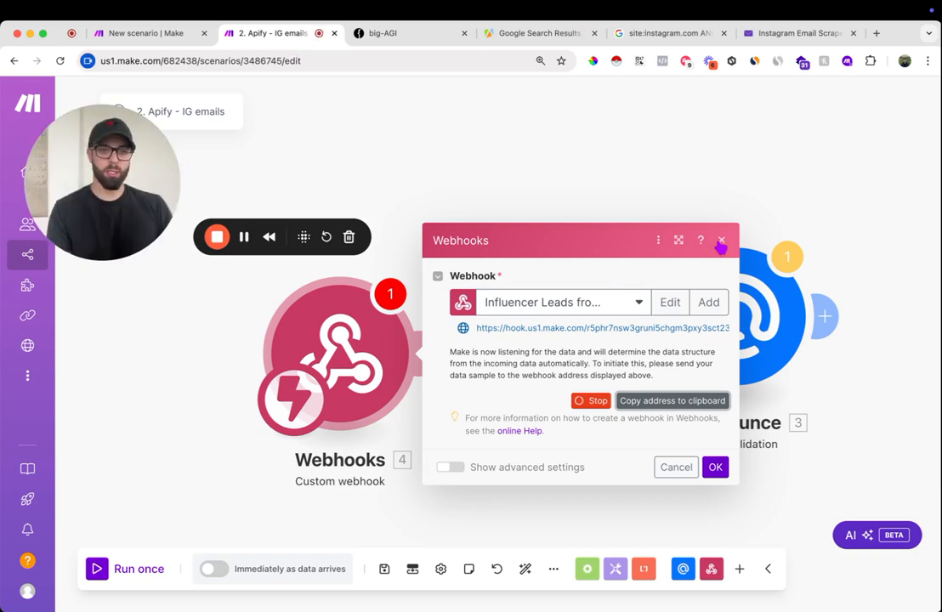
# - Confirm the webhook settings and run only the Webhooks module, then save and test the HTTP integration in Apify
pyautogui.click(719, 470)
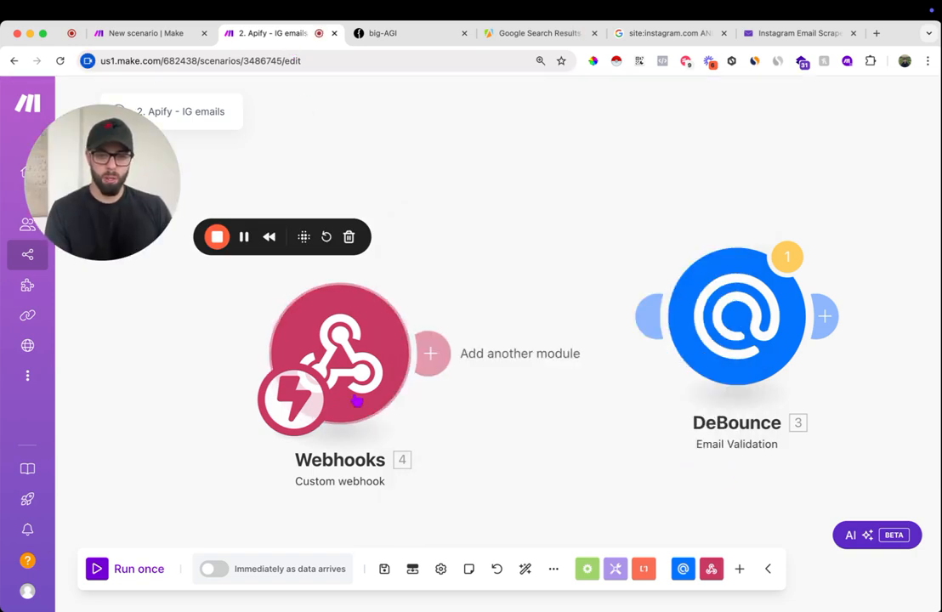
pyautogui.rightClick(344, 332)
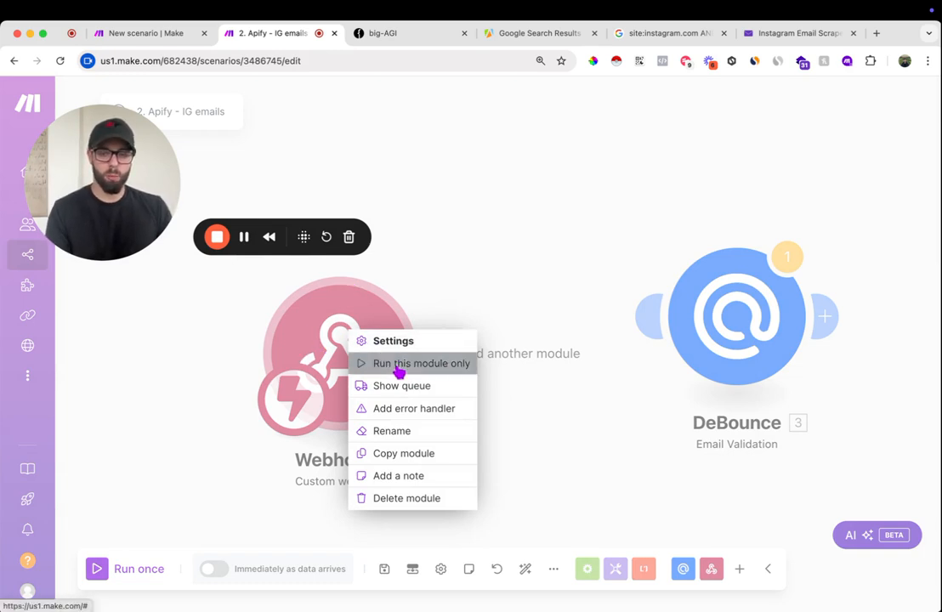
pyautogui.click(398, 366)
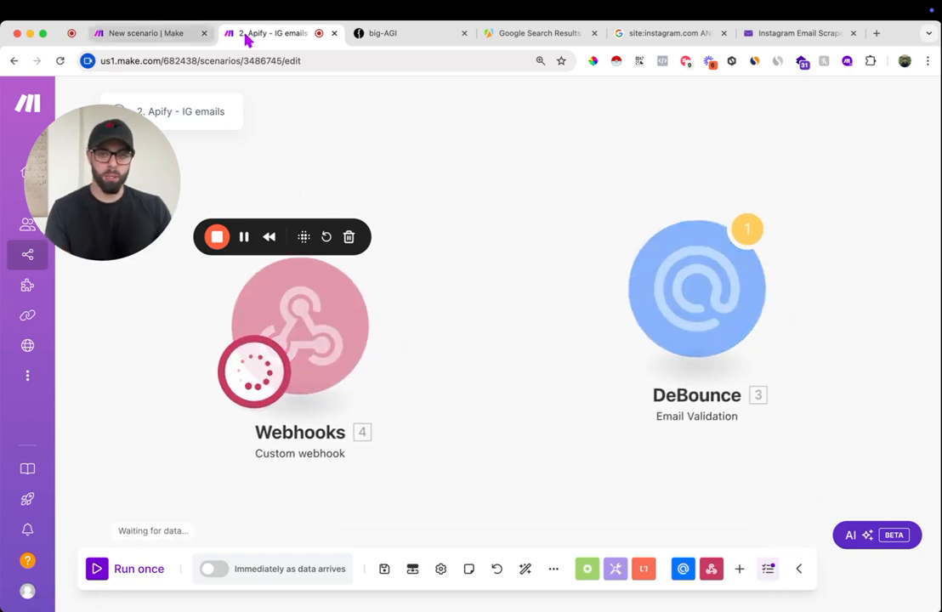
pyautogui.click(524, 34)
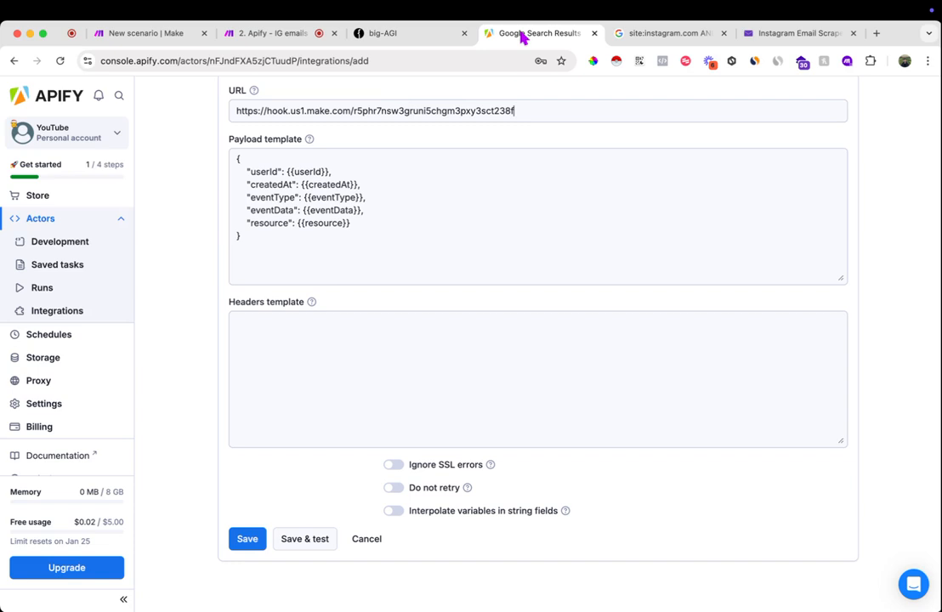
pyautogui.click(306, 544)
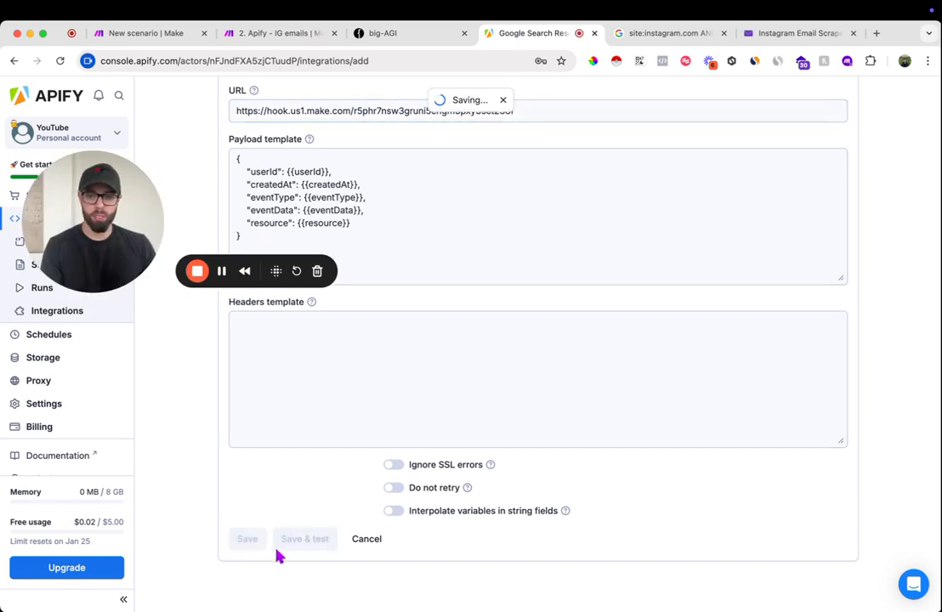
# - Return to the second Make scenario and examine the resource collection in the Webhooks module's test output
pyautogui.click(253, 36)
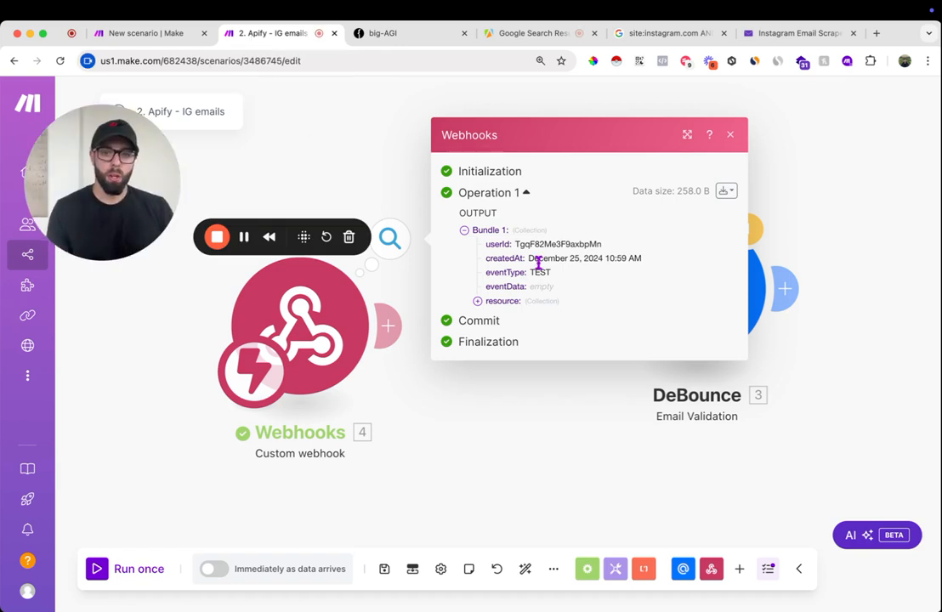
pyautogui.click(511, 306)
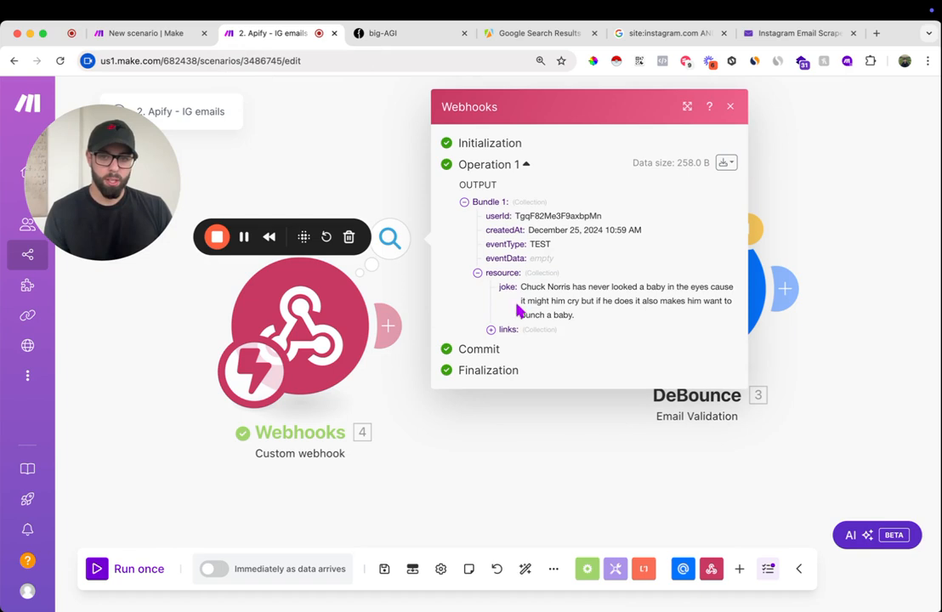
pyautogui.moveTo(531, 287); pyautogui.dragTo(619, 285)
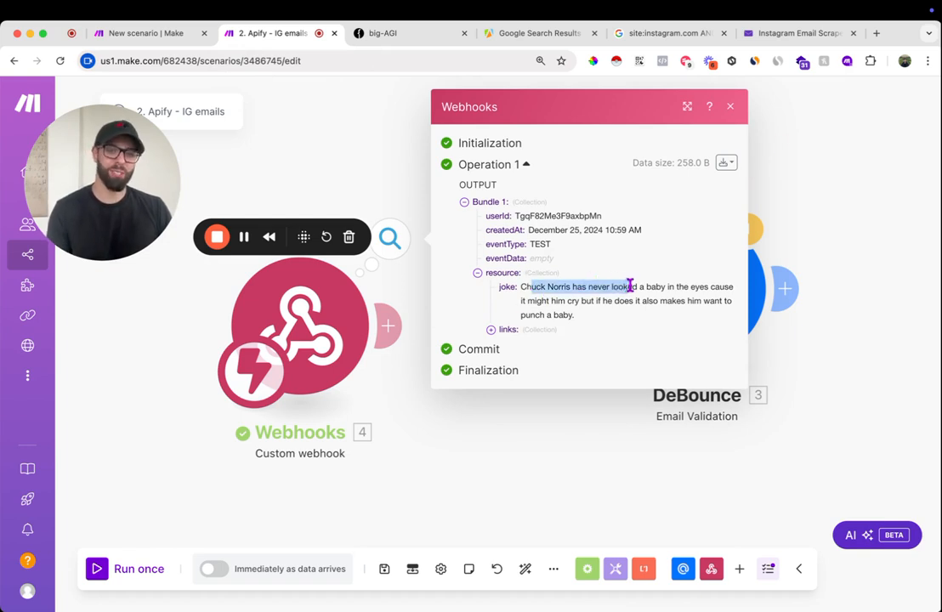
pyautogui.click(729, 106)
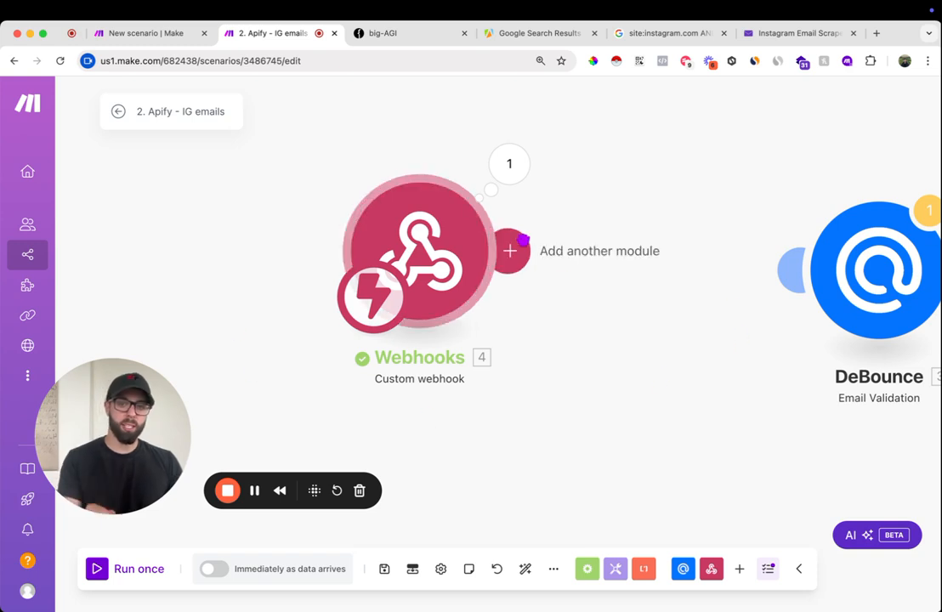
# - Run only the Webhooks module again, and set the customText variable in the first scenario to "digital creators"
pyautogui.rightClick(461, 248)
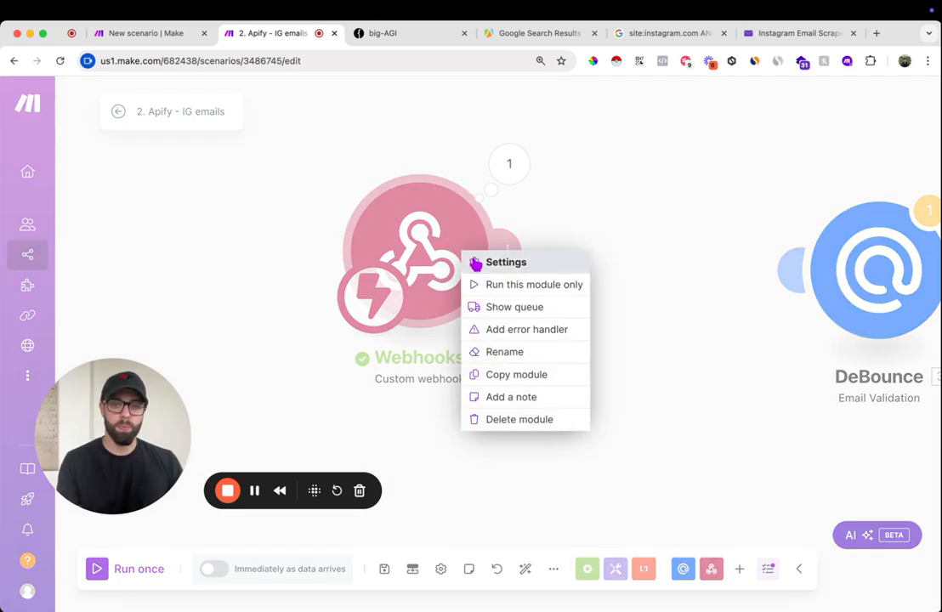
pyautogui.click(500, 288)
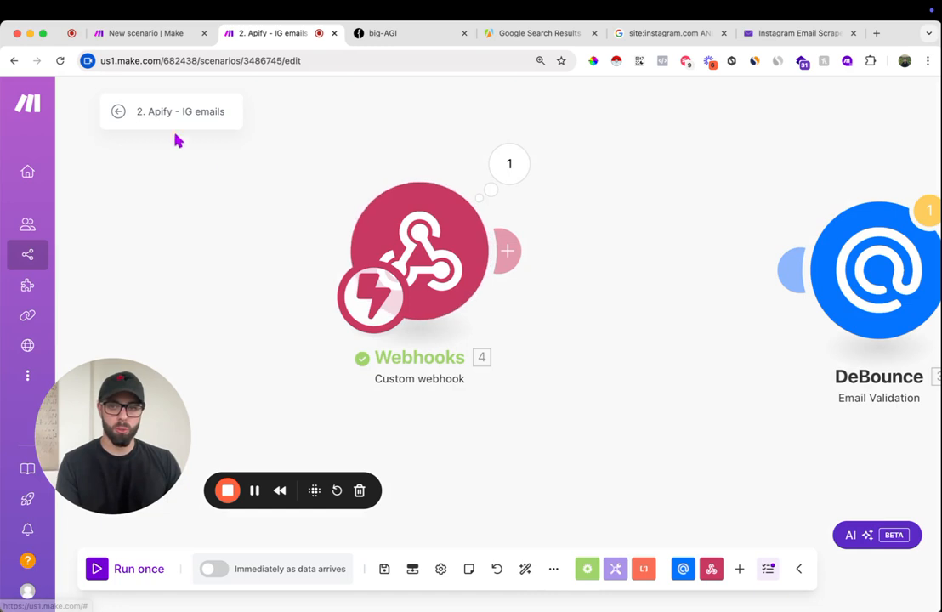
pyautogui.click(152, 35)
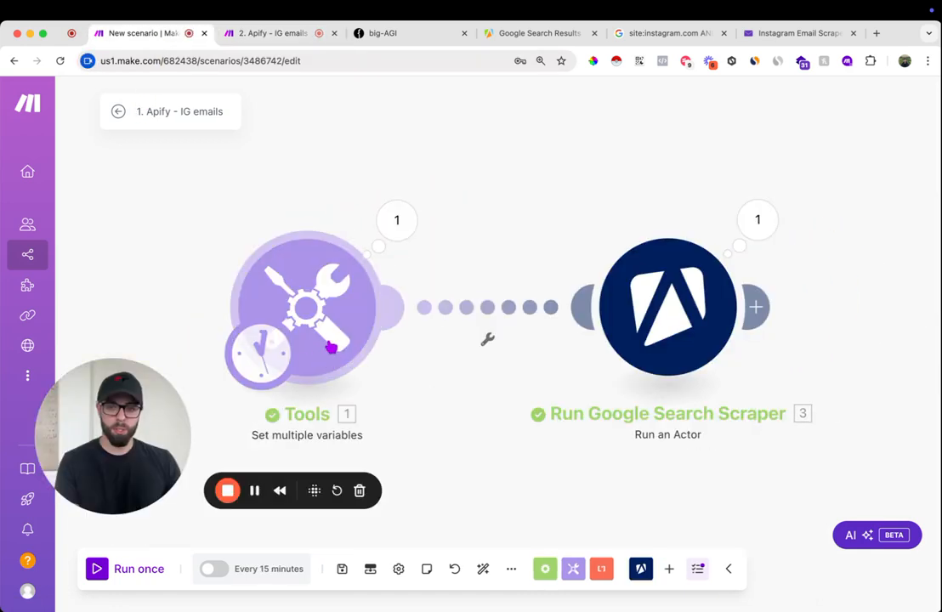
pyautogui.click(333, 343)
pyautogui.doubleClick(565, 348)
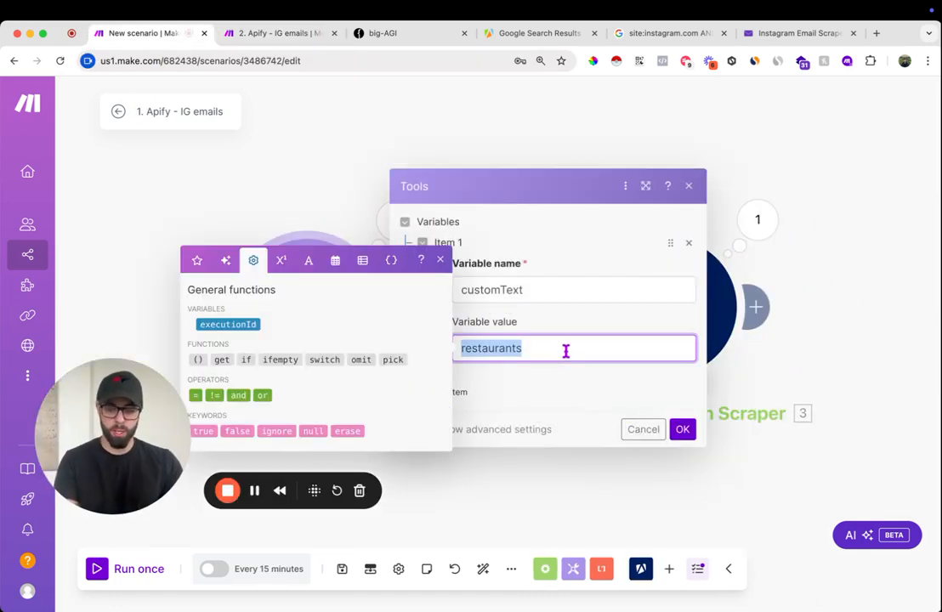
pyautogui.write('di')
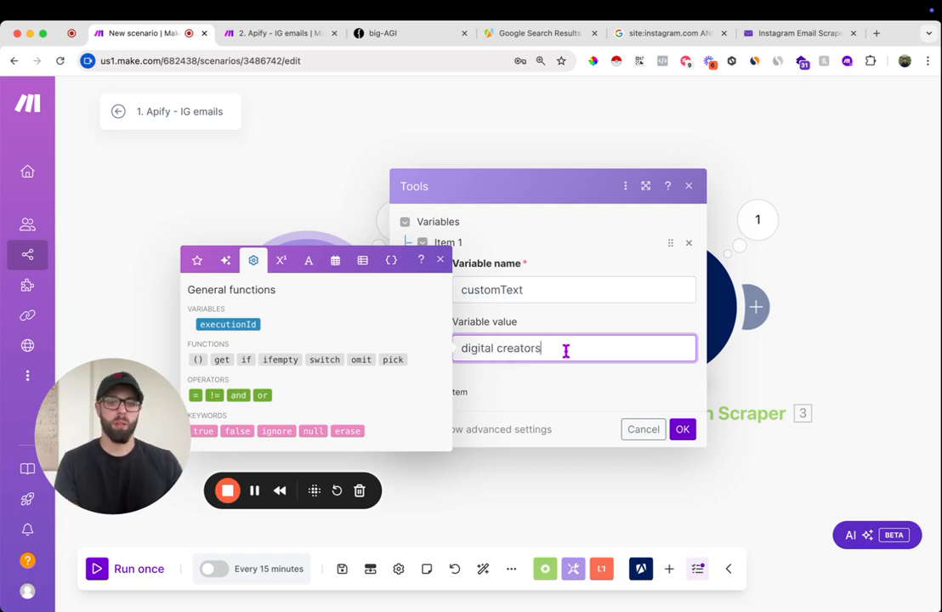
pyautogui.write('gital creators')
pyautogui.click(683, 429)
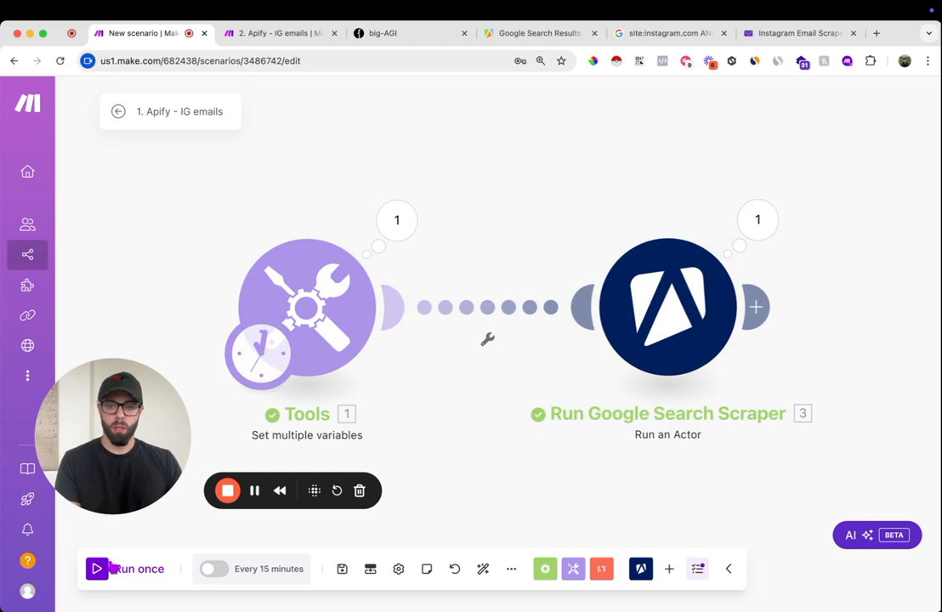
# - Run the first scenario once and examine the event type and resource data received by the second scenario's Webhooks module
pyautogui.click(96, 571)
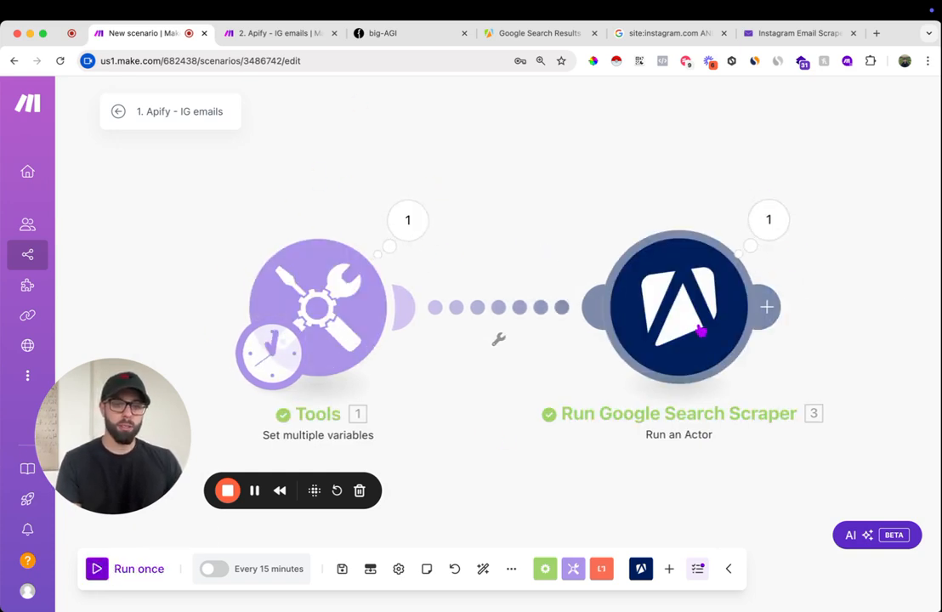
pyautogui.click(266, 38)
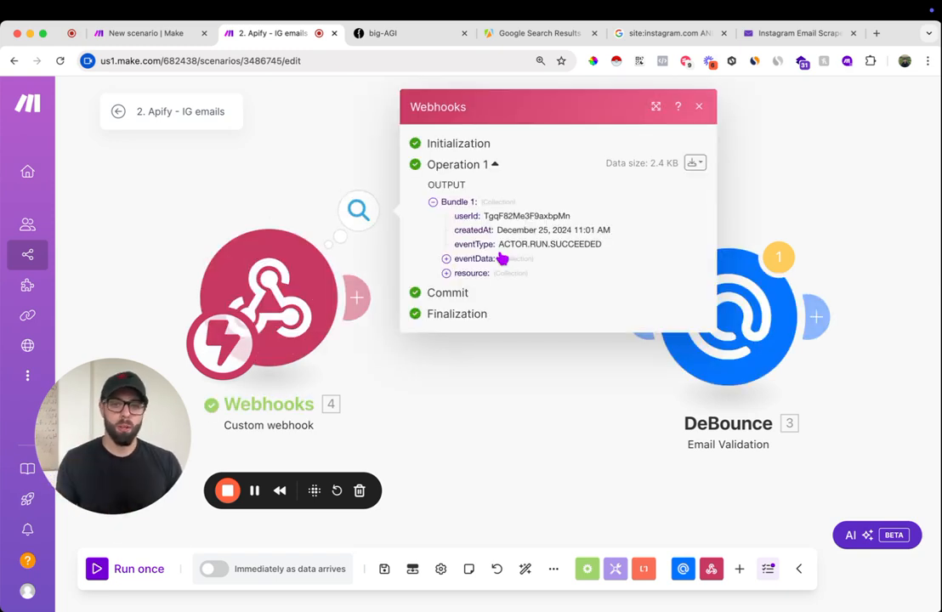
pyautogui.doubleClick(502, 245)
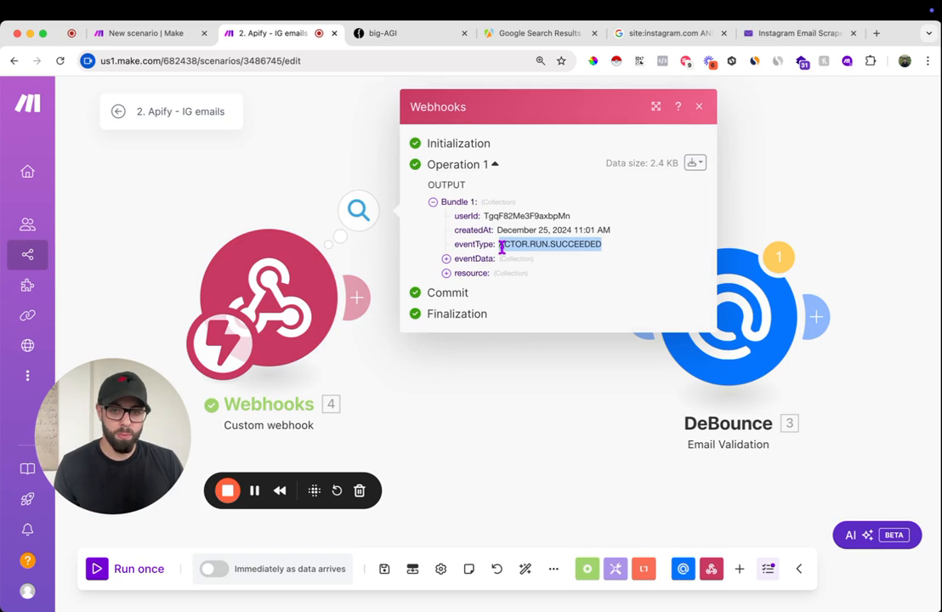
pyautogui.click(471, 273)
pyautogui.scroll(-2, 554, 332)
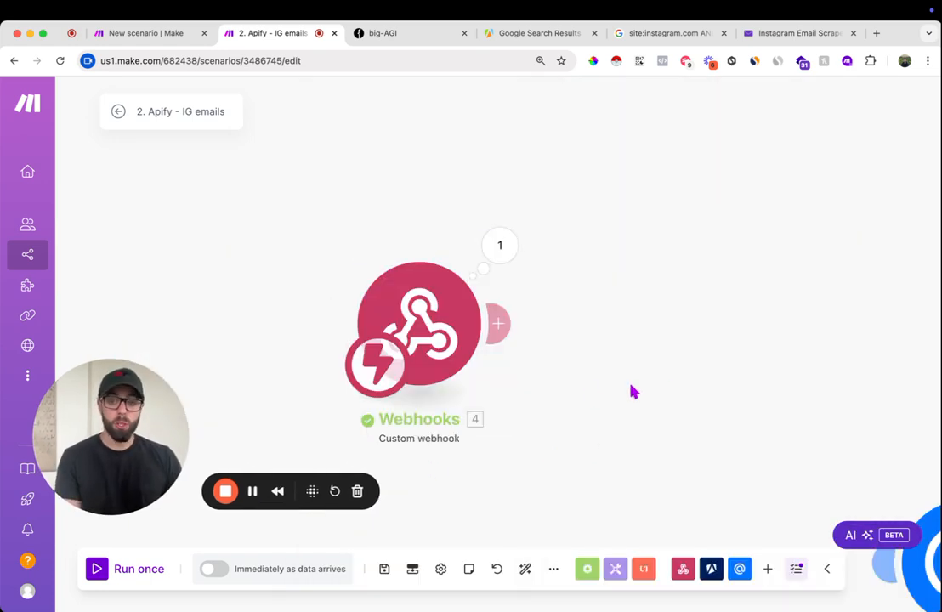
# - Add an Apify Get Dataset Items module after the Webhooks module, using the "Apify (YouTube - Dec 2024)" connection
pyautogui.click(502, 323)
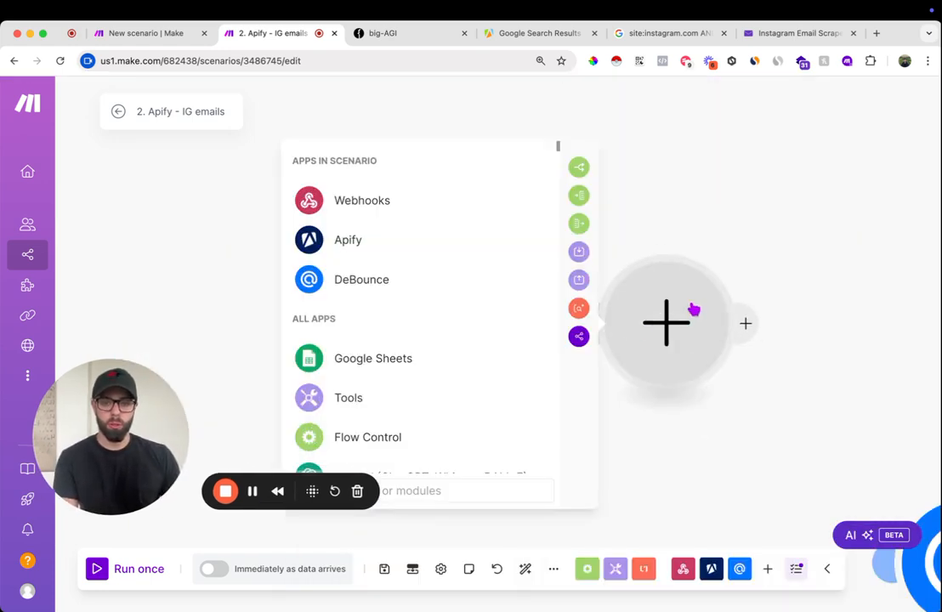
pyautogui.click(392, 485)
pyautogui.write('apify')
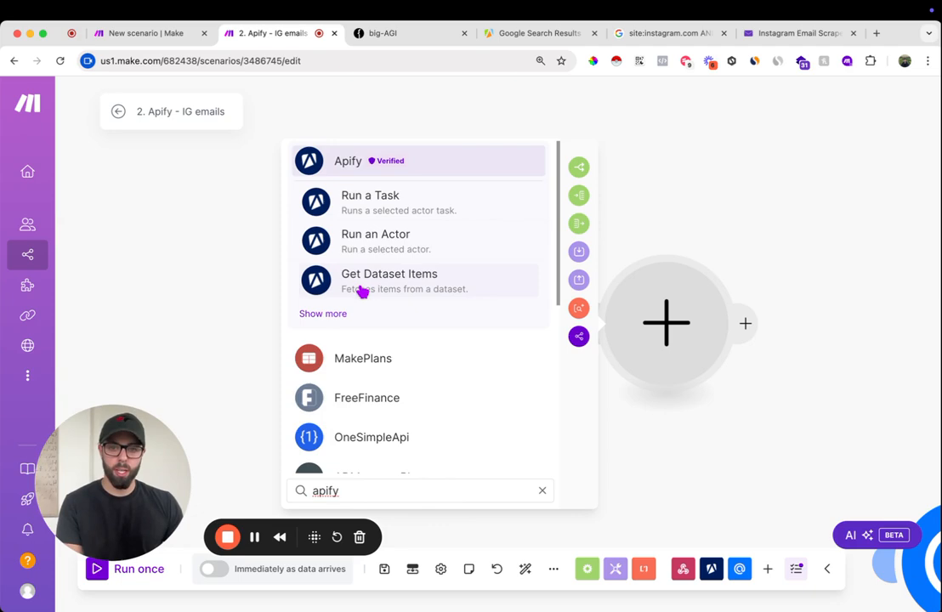
pyautogui.click(403, 286)
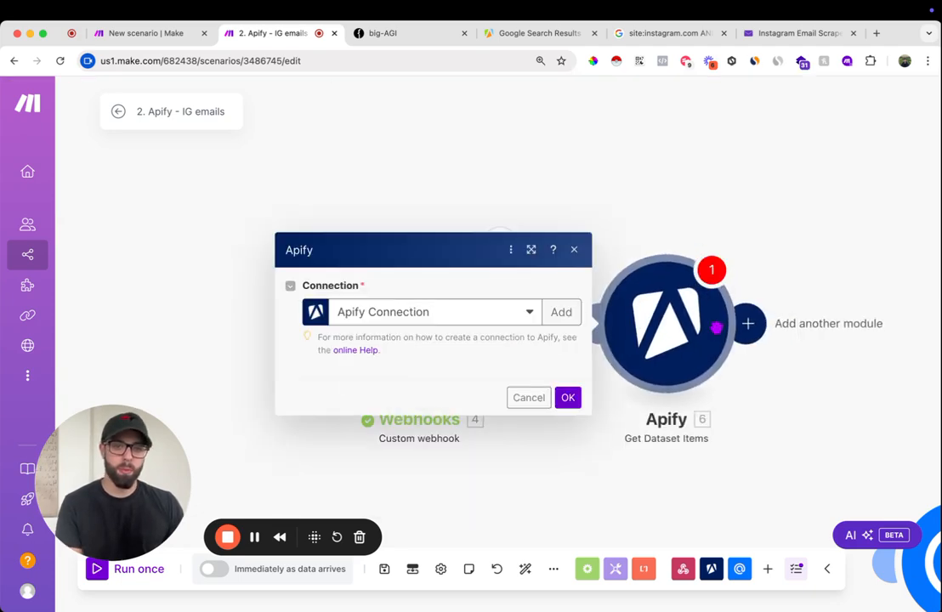
pyautogui.click(448, 161)
pyautogui.click(435, 211)
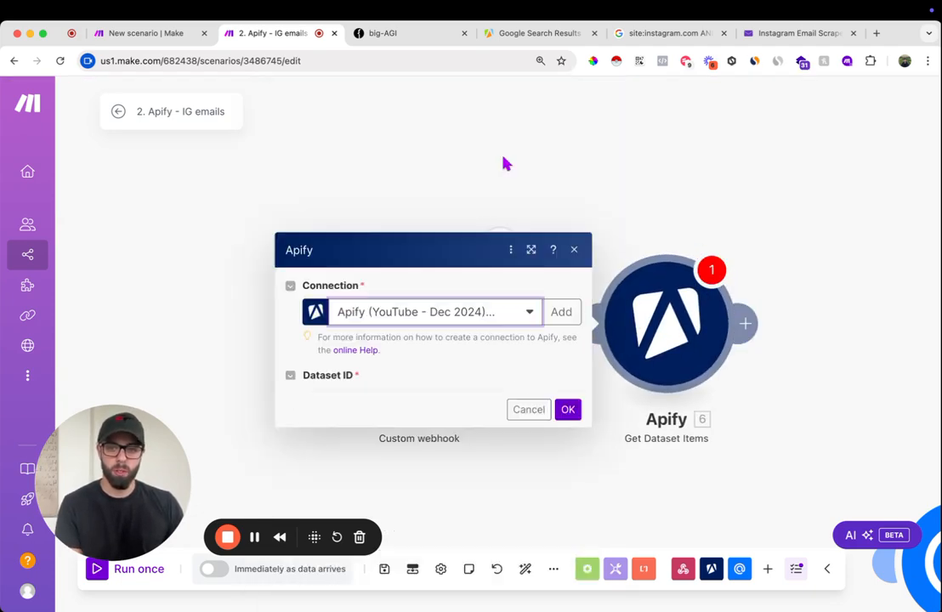
# - Map the Get Dataset Items module's Dataset ID to the webhook's "resource: defaultDatasetId" value
pyautogui.click(391, 258)
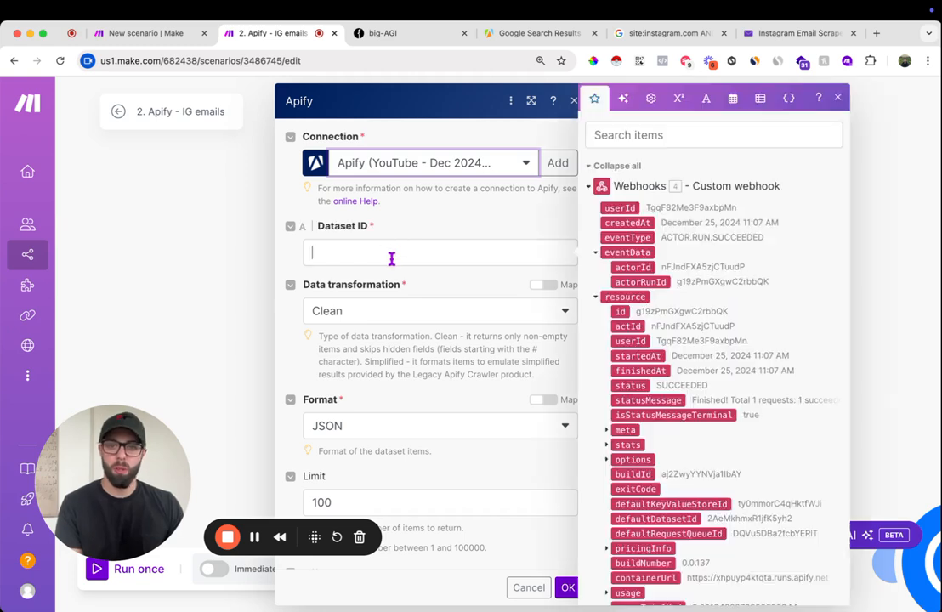
pyautogui.click(659, 138)
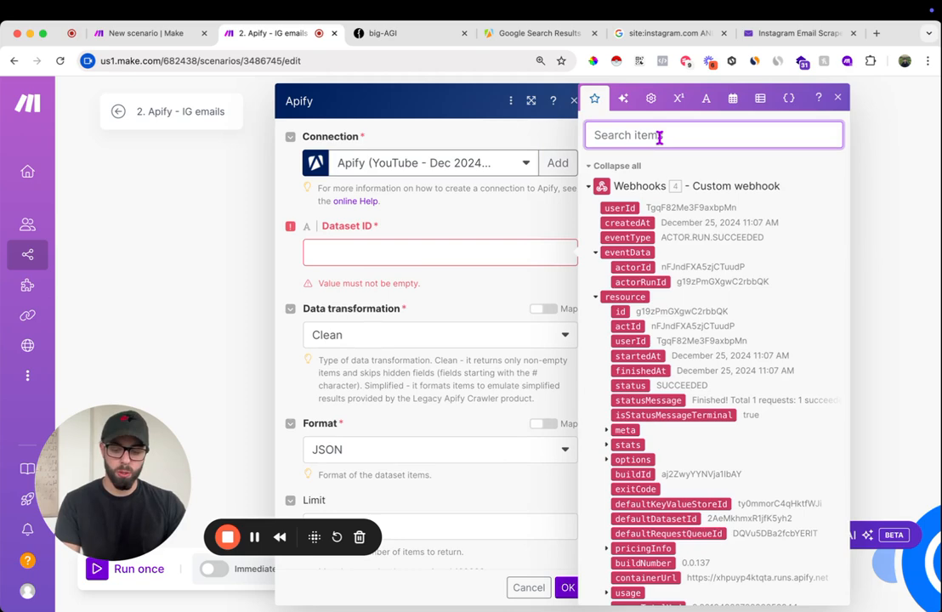
pyautogui.write('dataset')
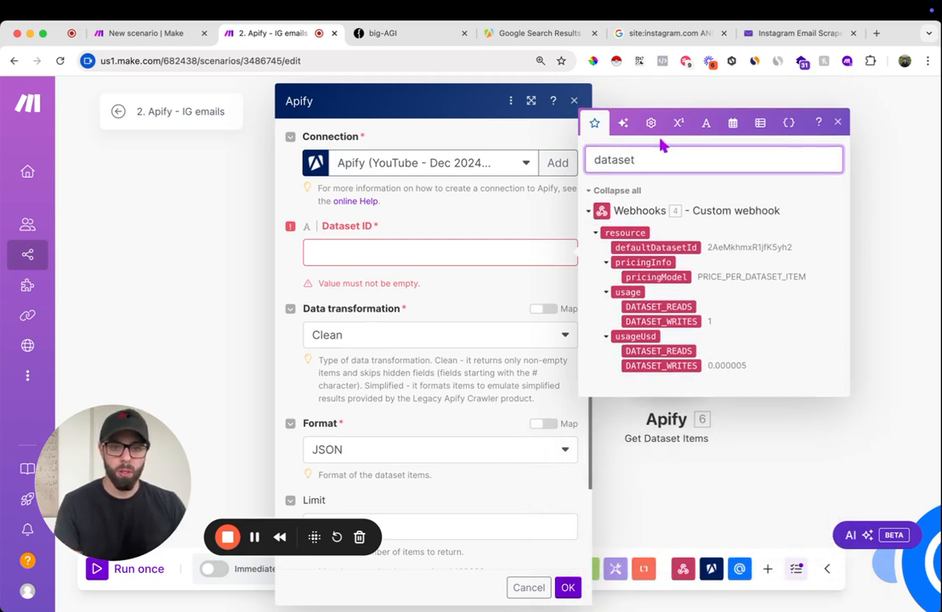
pyautogui.moveTo(662, 247); pyautogui.dragTo(465, 255)
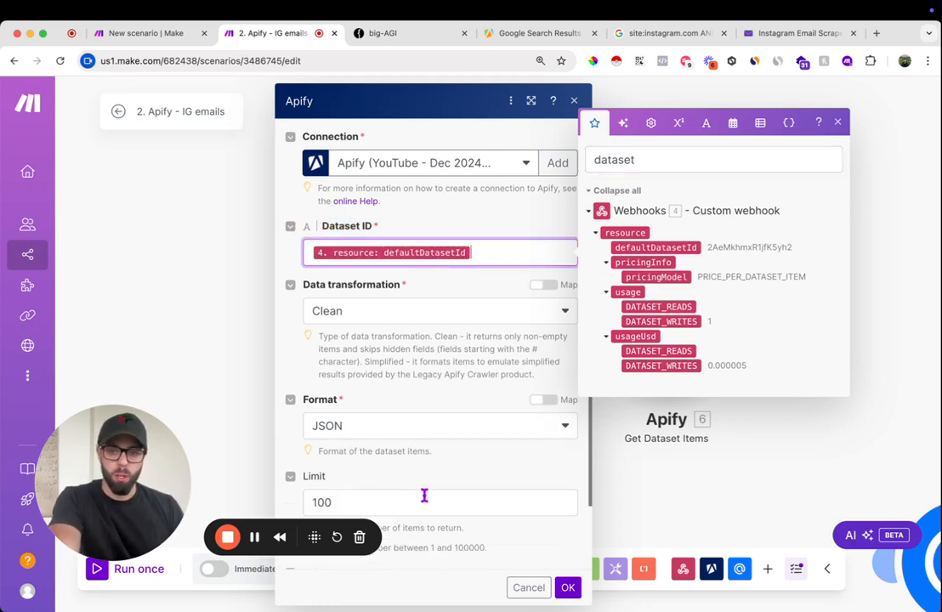
# - Set the Get Dataset Items module's limit to 1000 and confirm its settings
pyautogui.scroll(-2, 416, 476)
pyautogui.click(400, 435)
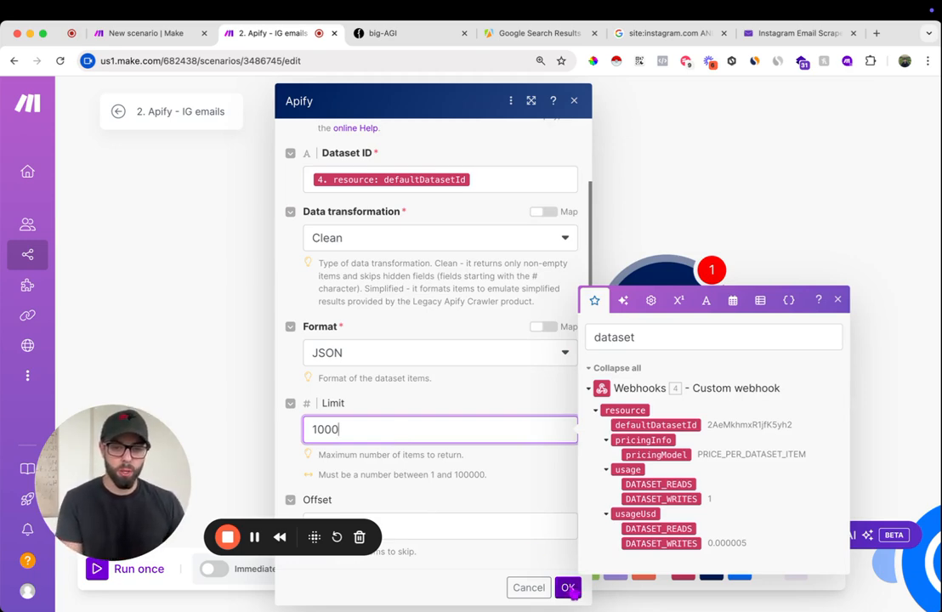
pyautogui.write('0')
pyautogui.click(567, 587)
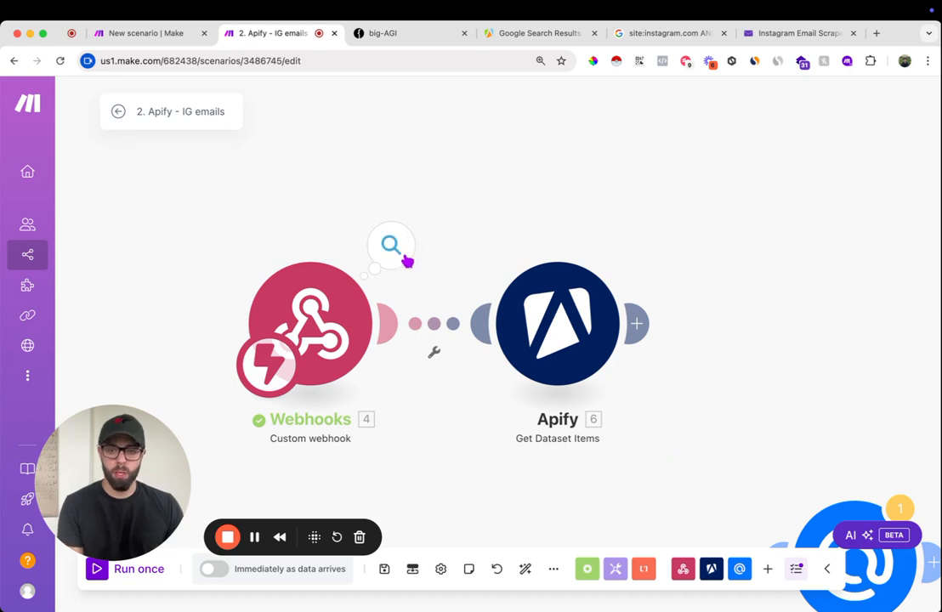
# - Check the Get Dataset Items mapping against the defaultDatasetId in the Webhooks module's resource output
pyautogui.click(405, 259)
pyautogui.click(728, 142)
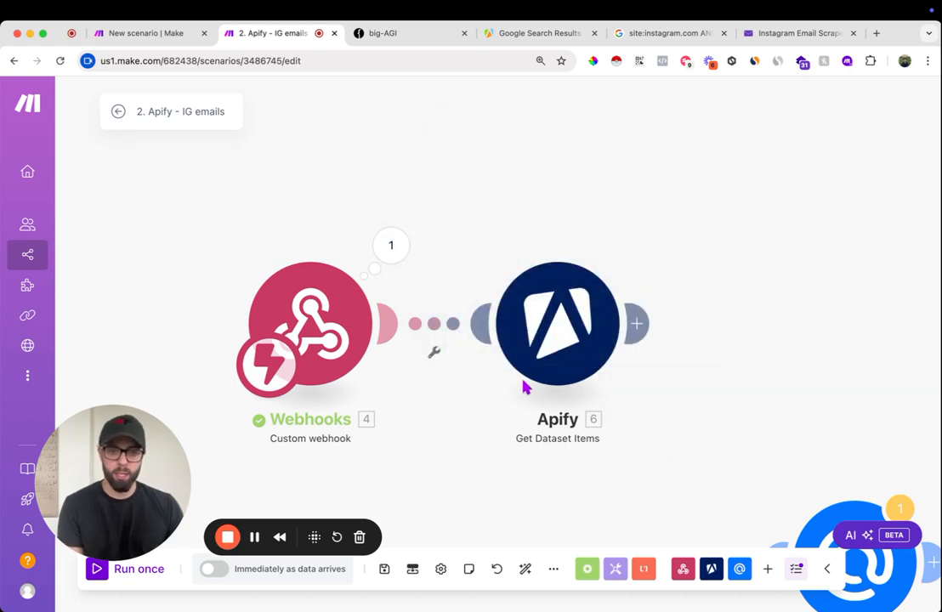
pyautogui.click(544, 343)
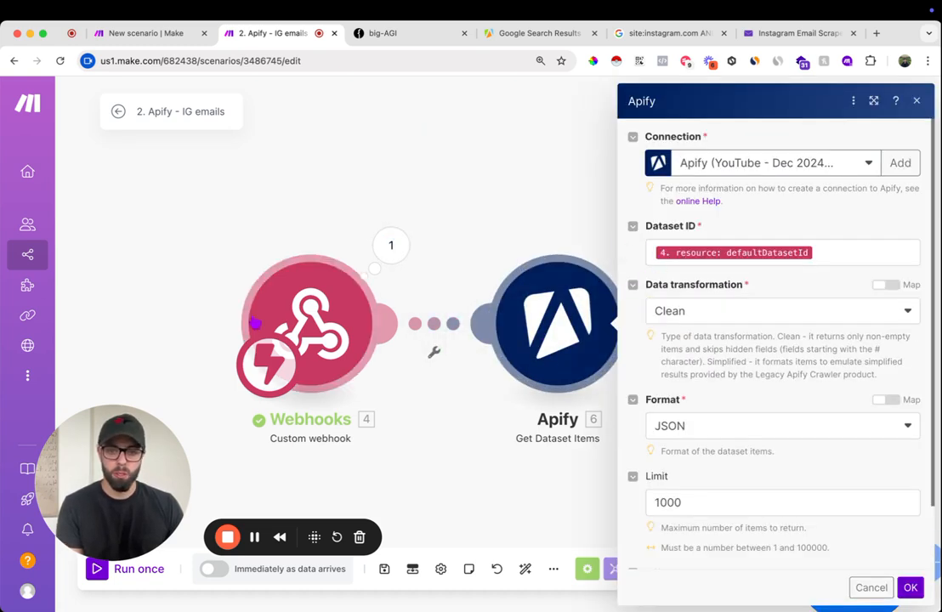
pyautogui.click(383, 255)
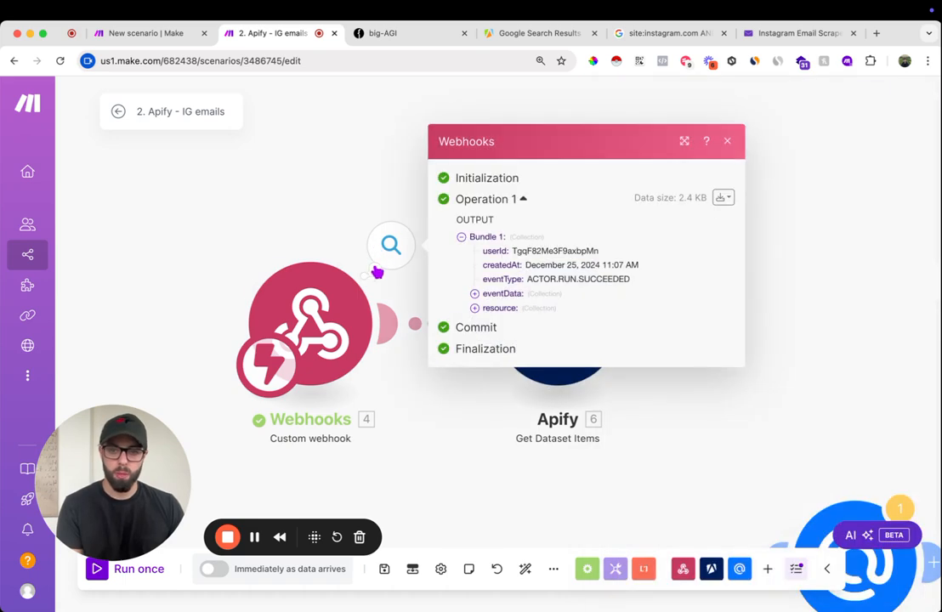
pyautogui.click(503, 293)
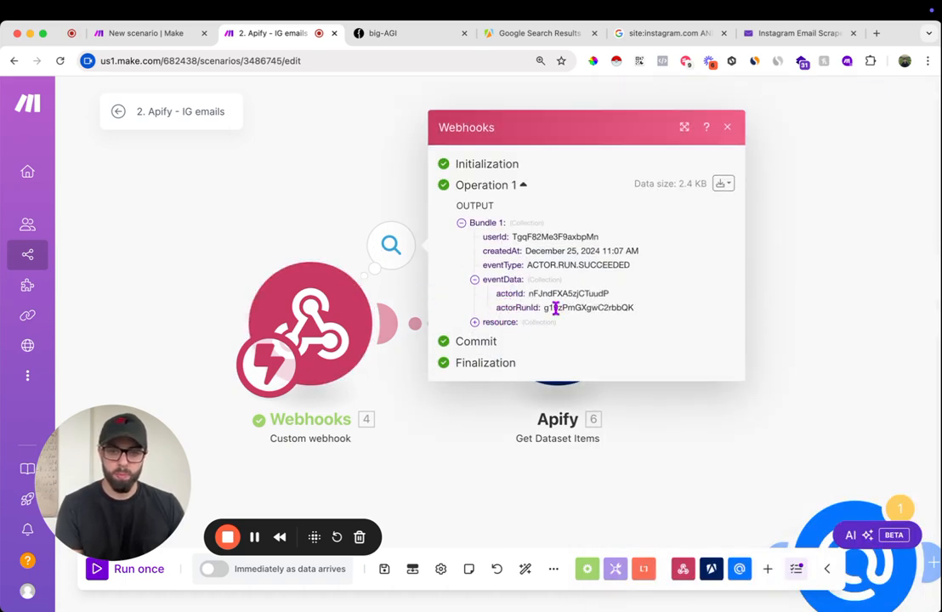
pyautogui.click(489, 323)
pyautogui.scroll(-1, 603, 361)
pyautogui.scroll(-2, 603, 361)
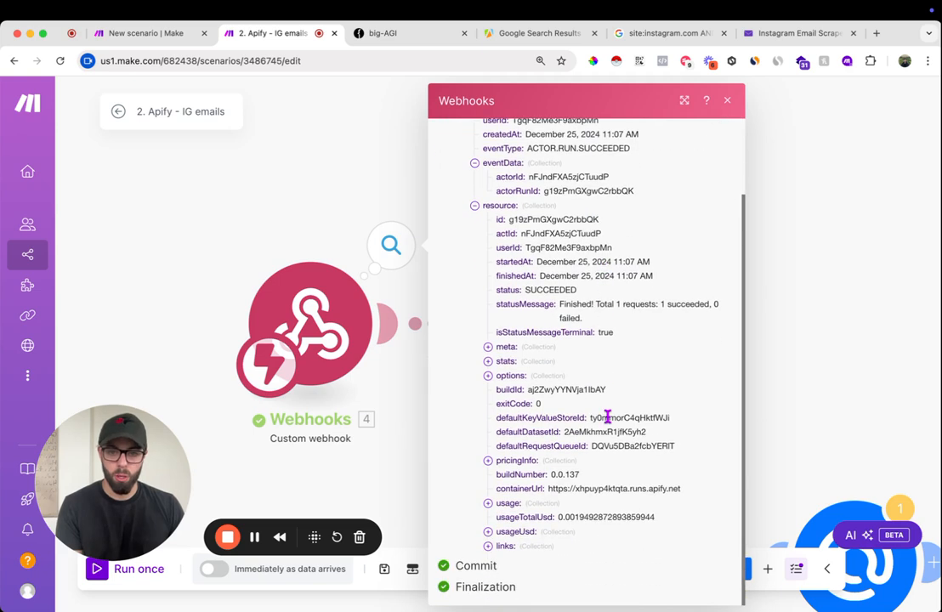
pyautogui.doubleClick(614, 432)
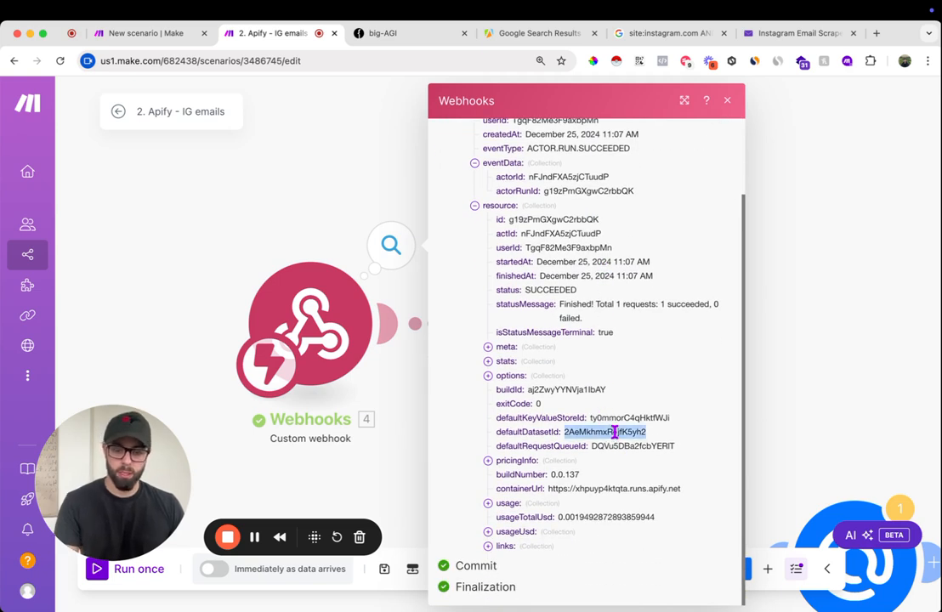
# - Run only the Get Dataset Items module, supplying the defaultDatasetId 2AeMkhmxR1jfK5yh2 copied from the webhook output
pyautogui.click(727, 100)
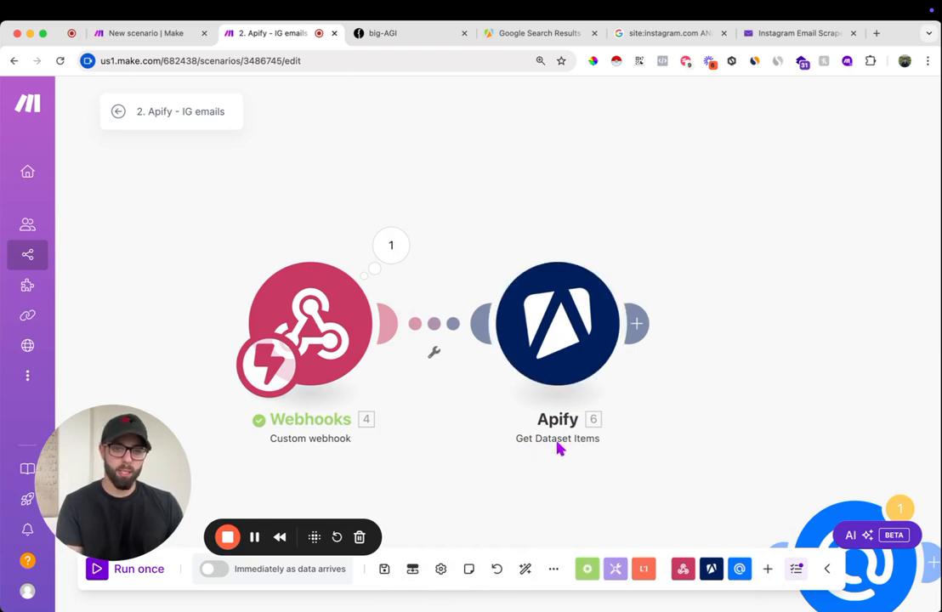
pyautogui.rightClick(563, 313)
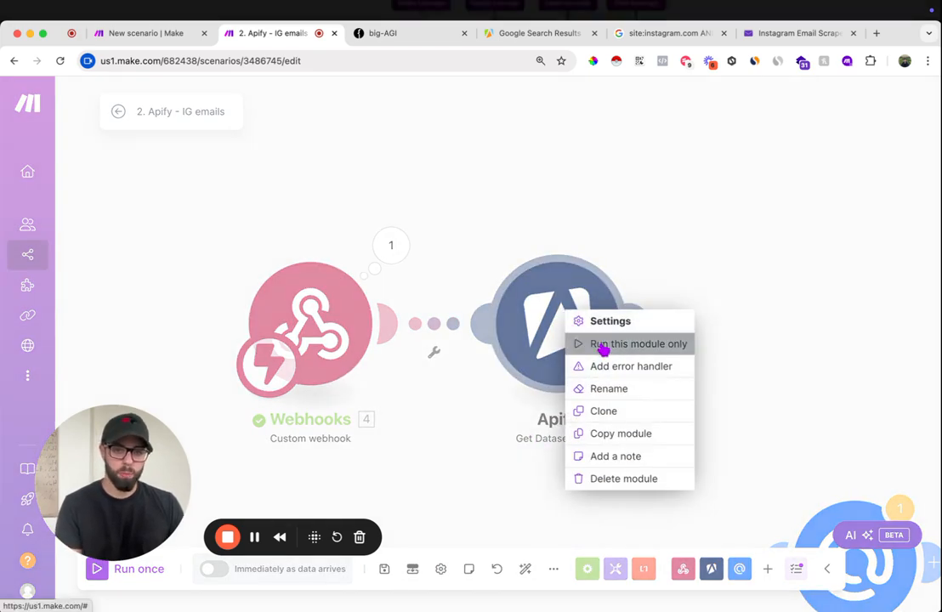
pyautogui.click(604, 345)
pyautogui.click(729, 401)
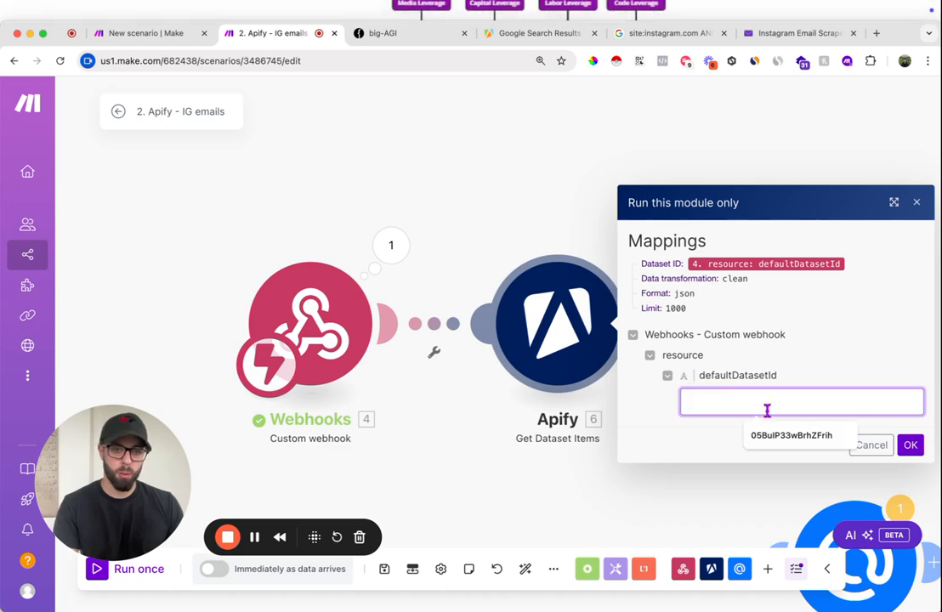
pyautogui.write('2AeMkhmxR1jfK5yh2')
pyautogui.click(909, 445)
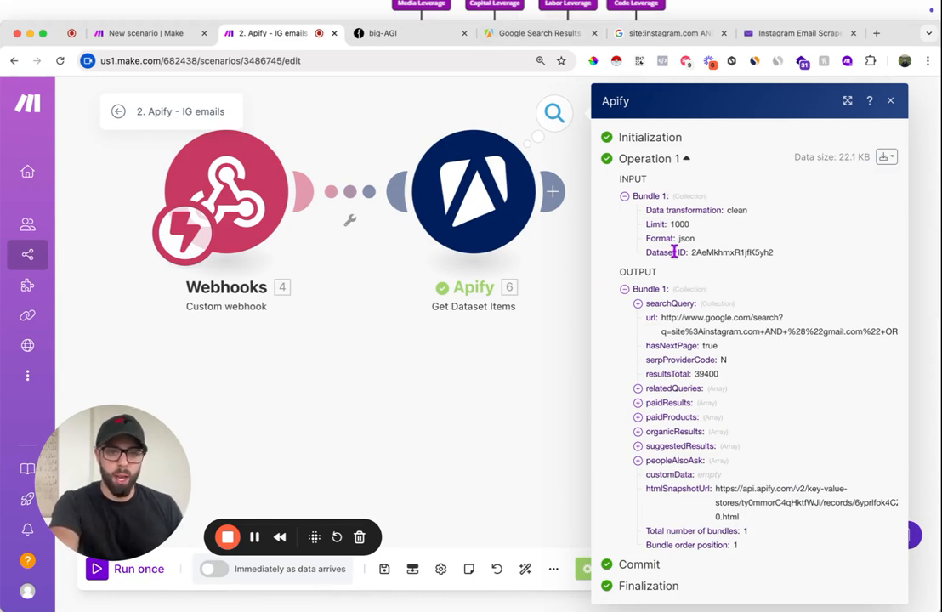
# - Examine the organicResults array in the Get Dataset Items output bundle
pyautogui.click(661, 434)
pyautogui.scroll(-10, 710, 435)
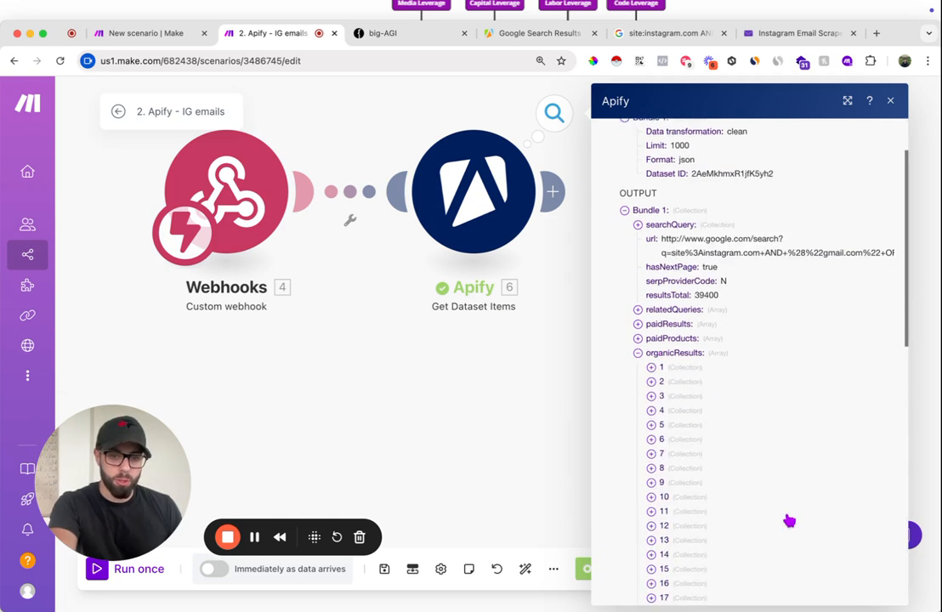
pyautogui.scroll(-5, 711, 435)
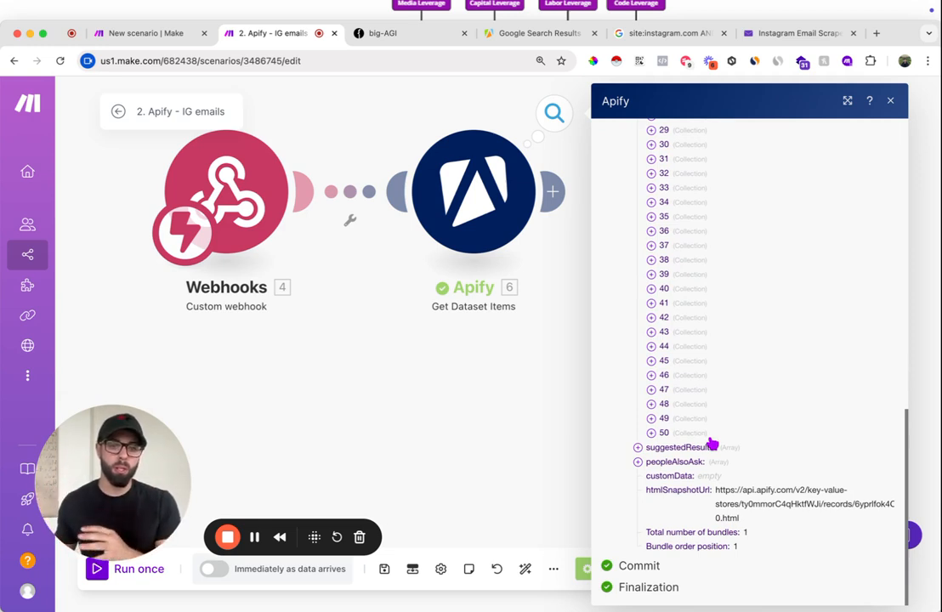
pyautogui.scroll(2, 713, 431)
pyautogui.scroll(10, 713, 430)
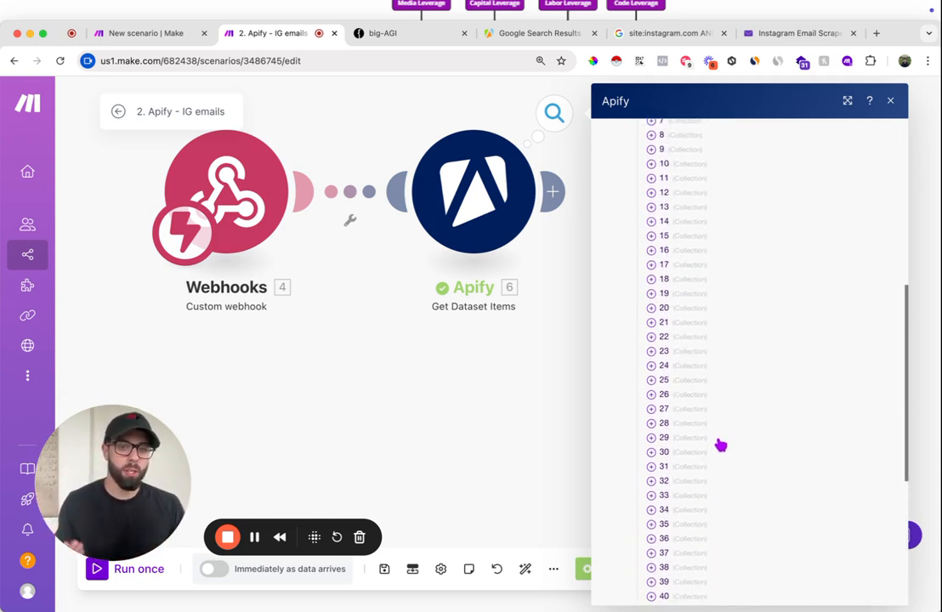
pyautogui.scroll(1, 736, 383)
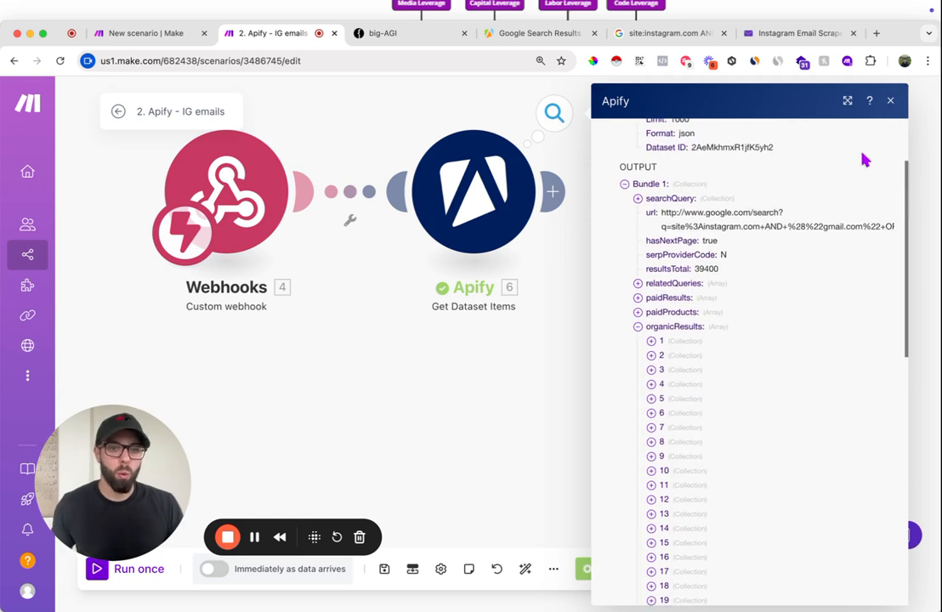
pyautogui.click(890, 102)
# - Add a Flow Control Iterator after Get Dataset Items and map its array to the Apify organicResults[] output
pyautogui.moveTo(626, 253); pyautogui.dragTo(627, 340)
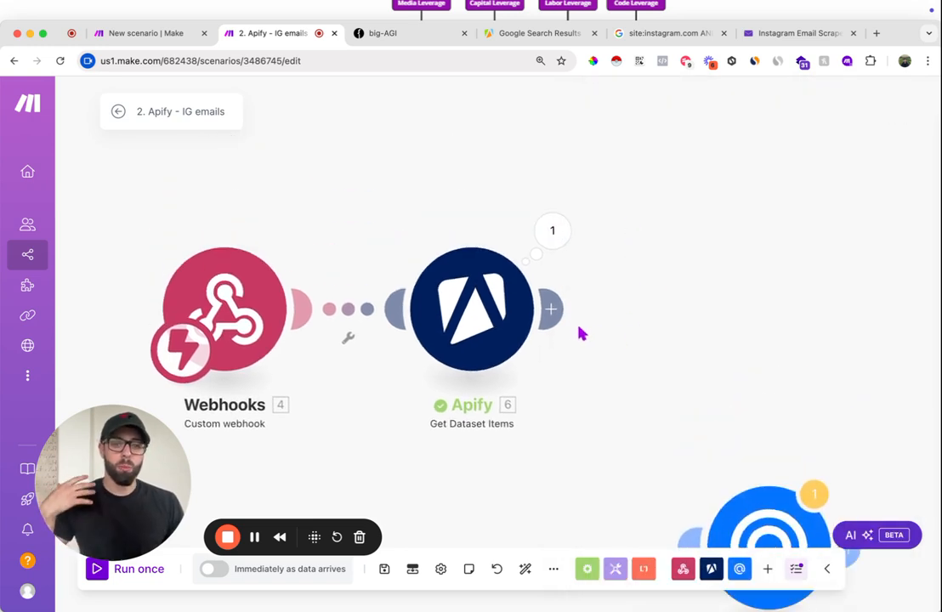
pyautogui.click(553, 311)
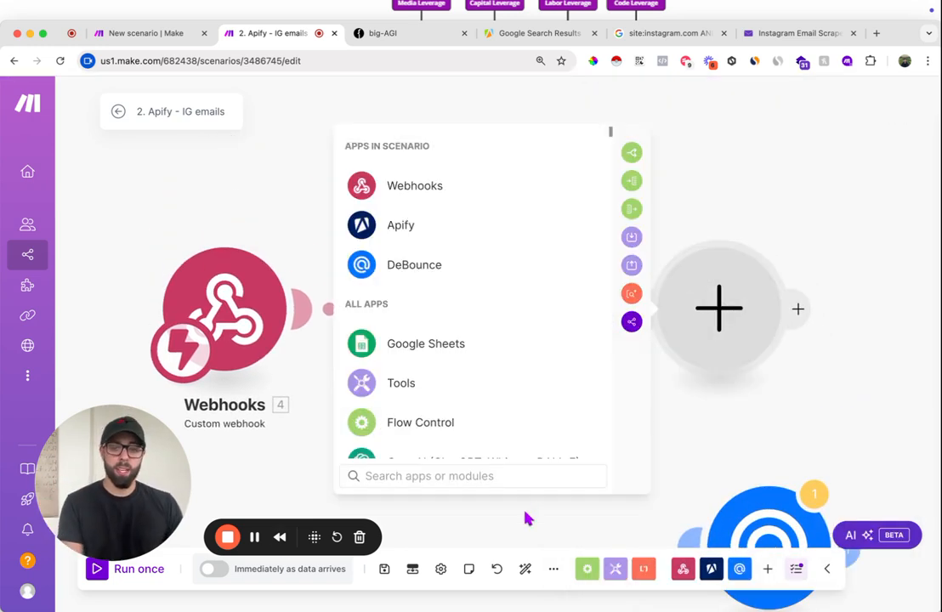
pyautogui.write('iter')
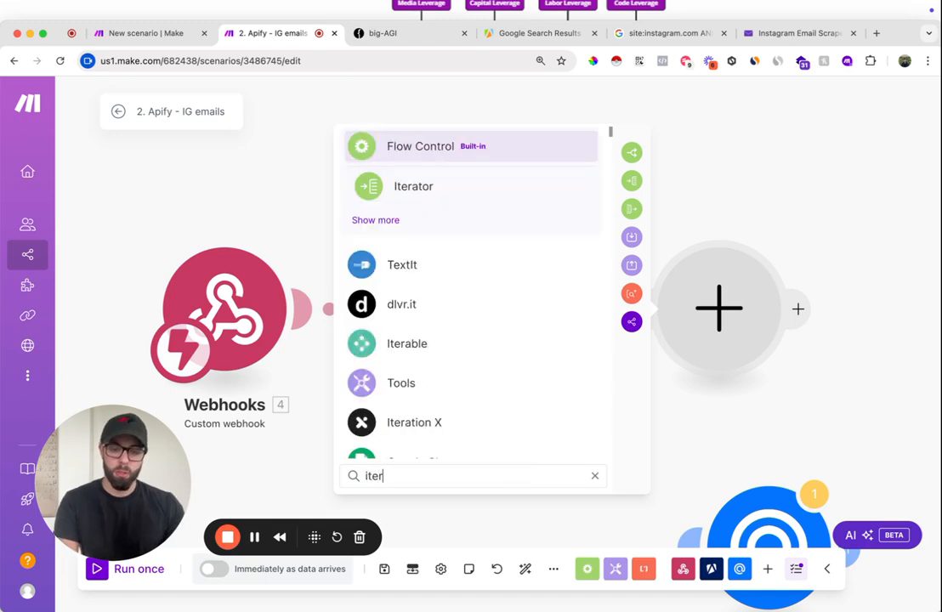
pyautogui.click(476, 187)
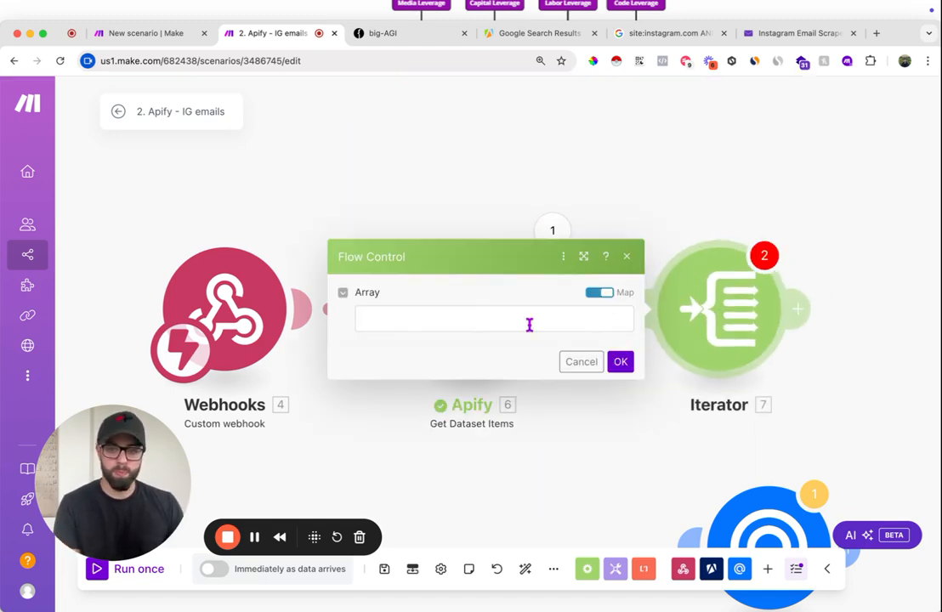
pyautogui.click(505, 320)
pyautogui.scroll(-5, 697, 371)
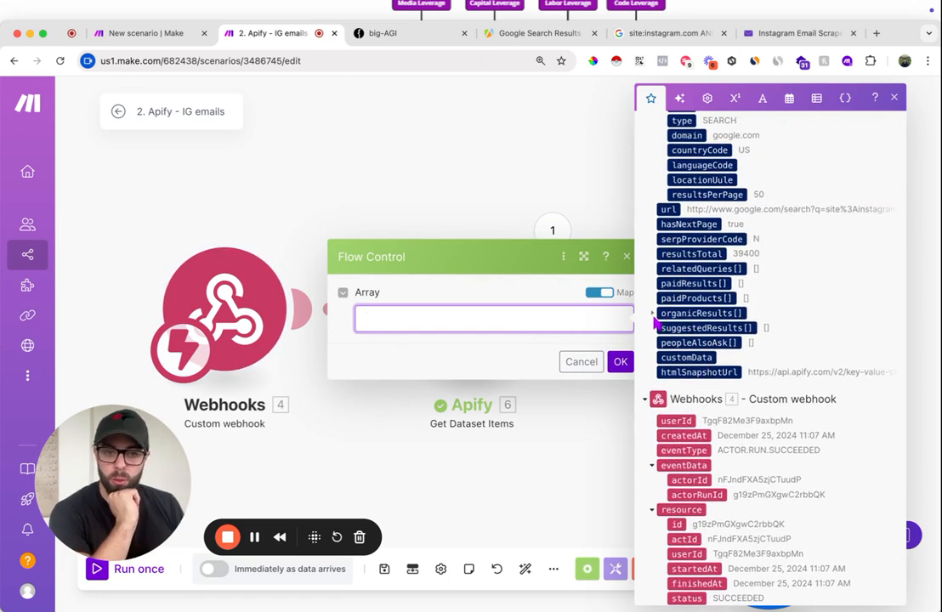
pyautogui.click(654, 314)
pyautogui.click(686, 313)
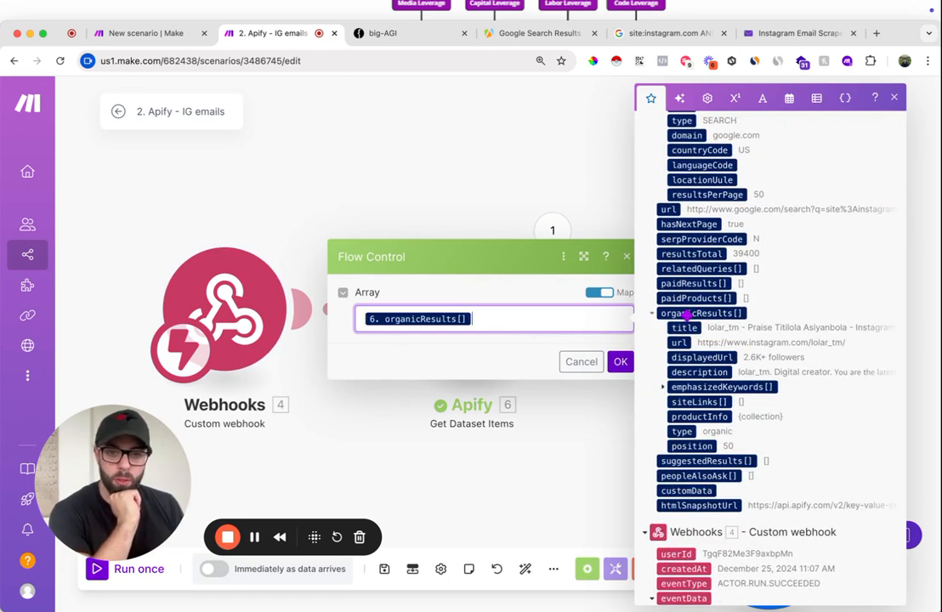
pyautogui.click(622, 362)
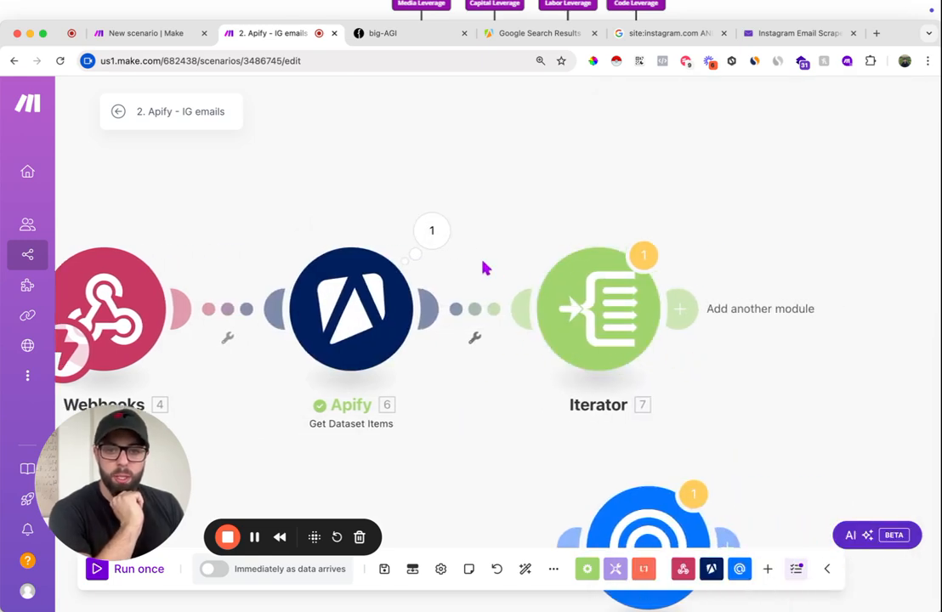
# - Inspect the fields of the first organicResults collection in the Apify module's output
pyautogui.click(433, 234)
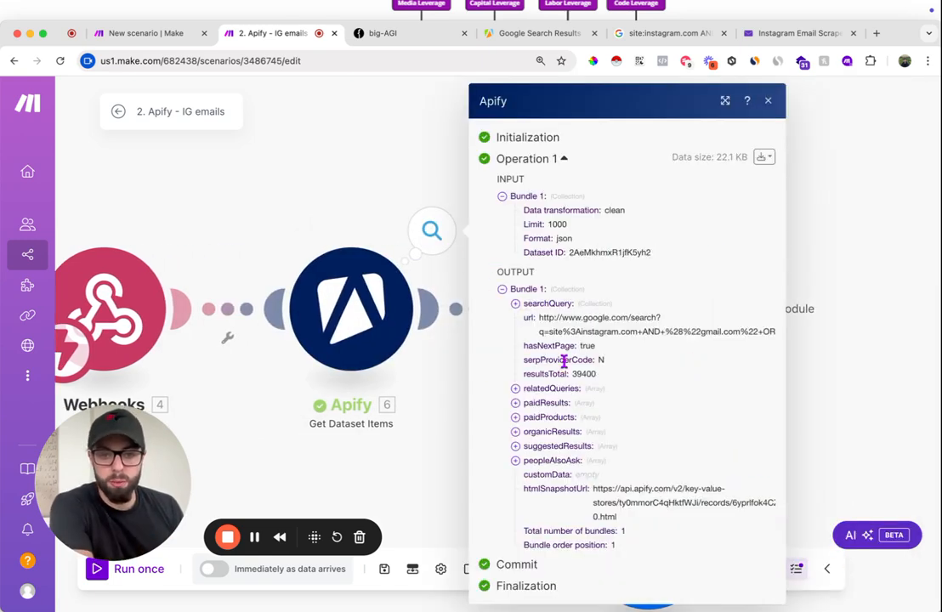
pyautogui.click(515, 431)
pyautogui.scroll(-4, 616, 452)
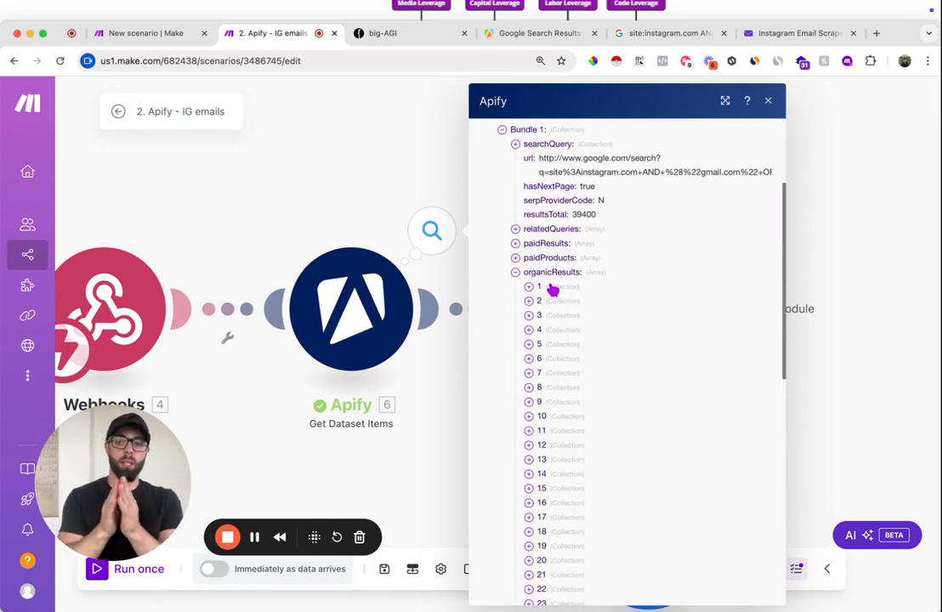
pyautogui.click(553, 290)
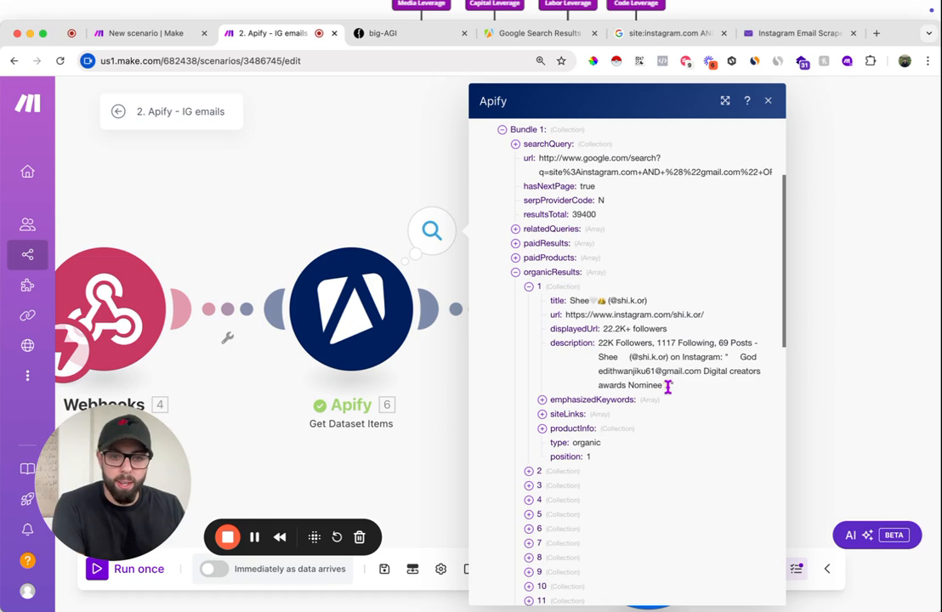
pyautogui.click(770, 101)
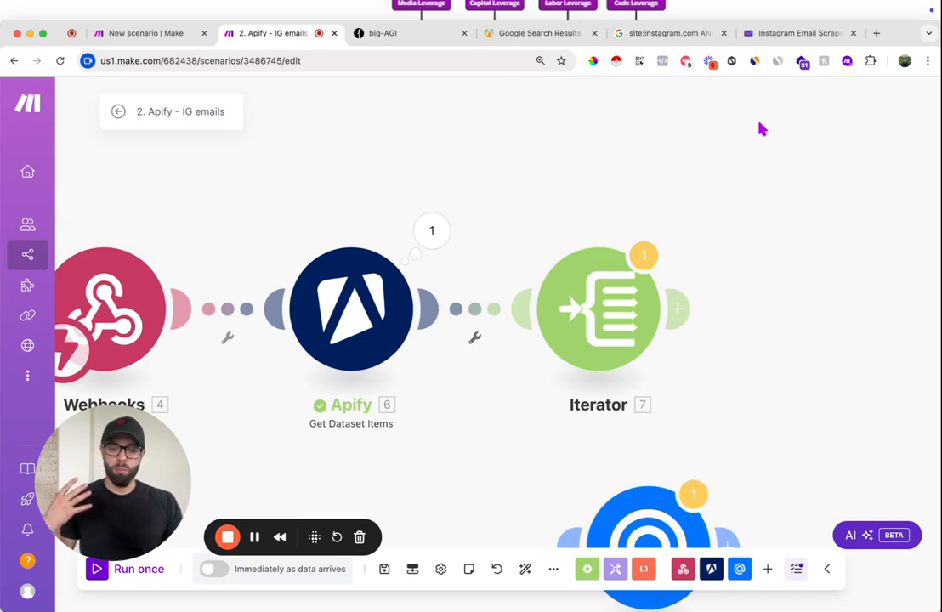
# - Add a Text parser Match pattern (Advanced) module after the Iterator
pyautogui.click(677, 310)
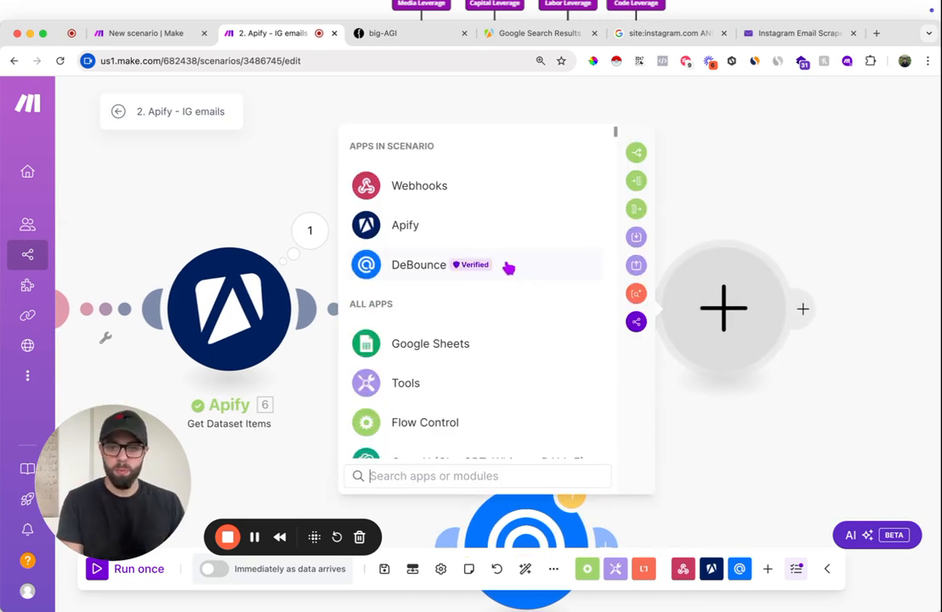
pyautogui.write('match')
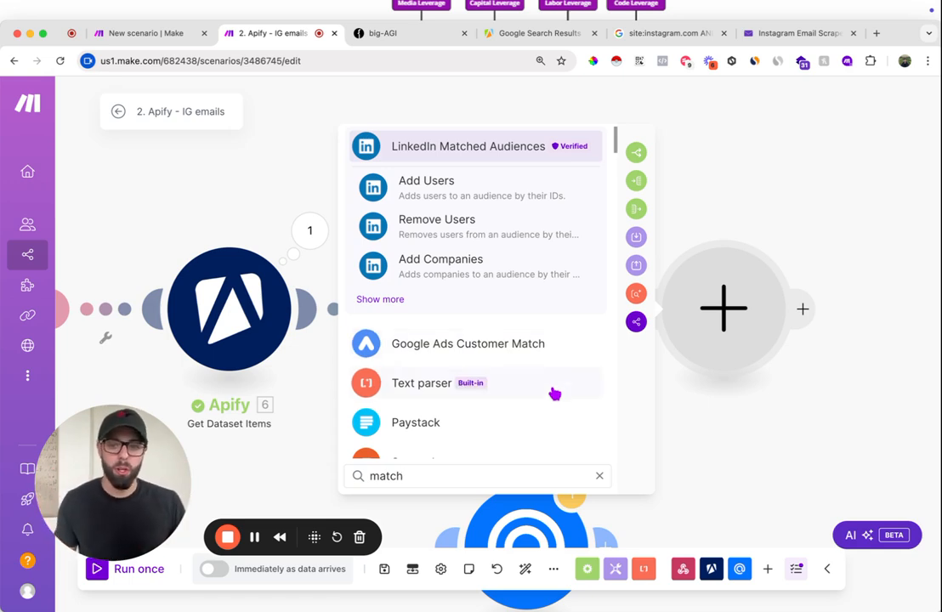
pyautogui.write('patten')
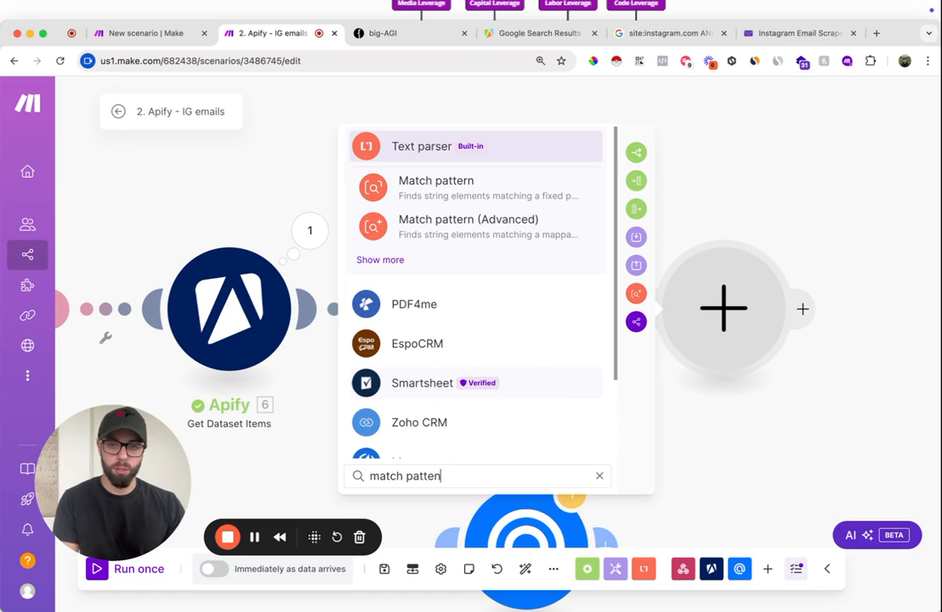
pyautogui.click(493, 230)
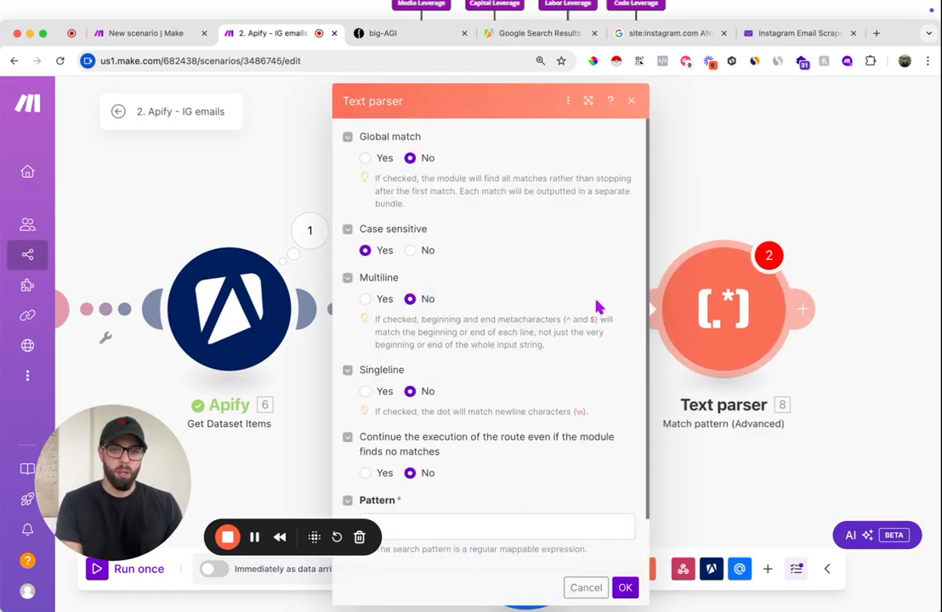
# - Map the Text parser's text to the Iterator's title, displayedUrl and description values
pyautogui.scroll(-1, 564, 336)
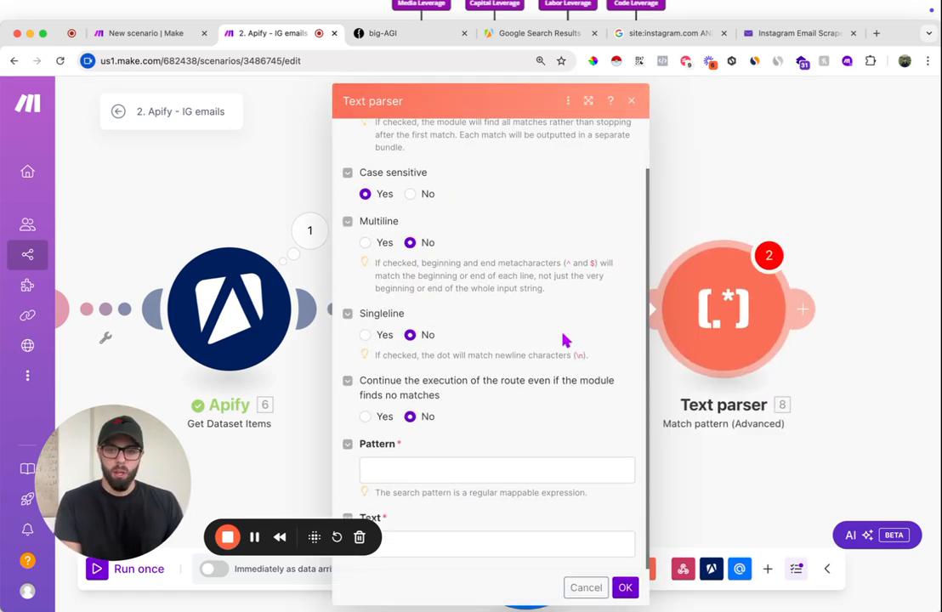
pyautogui.click(430, 551)
pyautogui.moveTo(696, 256); pyautogui.dragTo(680, 253)
pyautogui.click(680, 254)
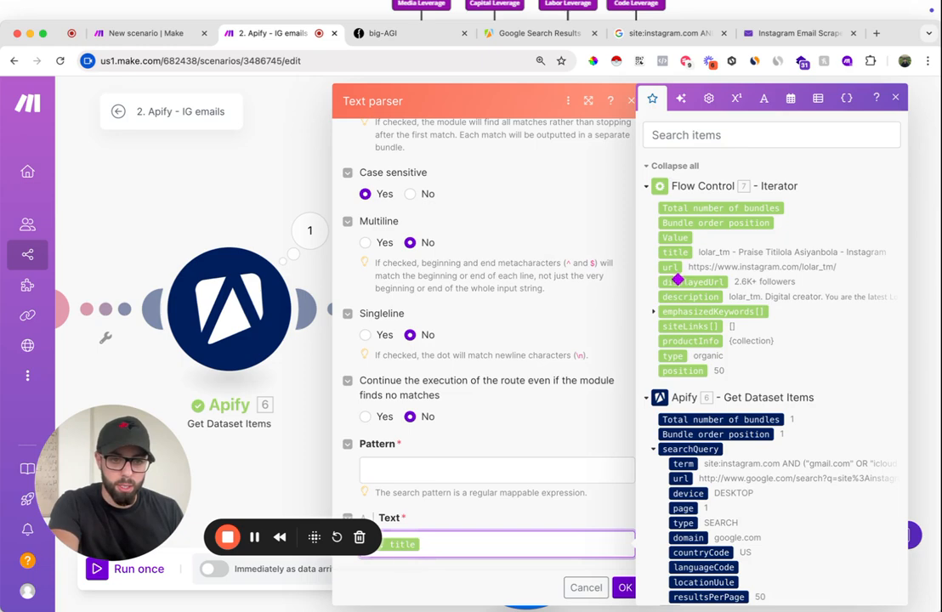
pyautogui.click(677, 282)
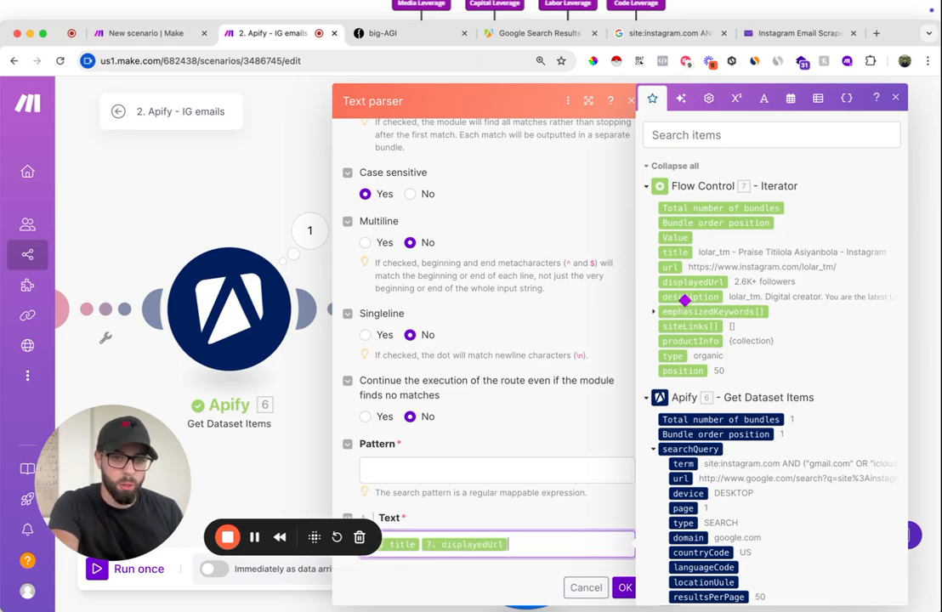
pyautogui.click(684, 298)
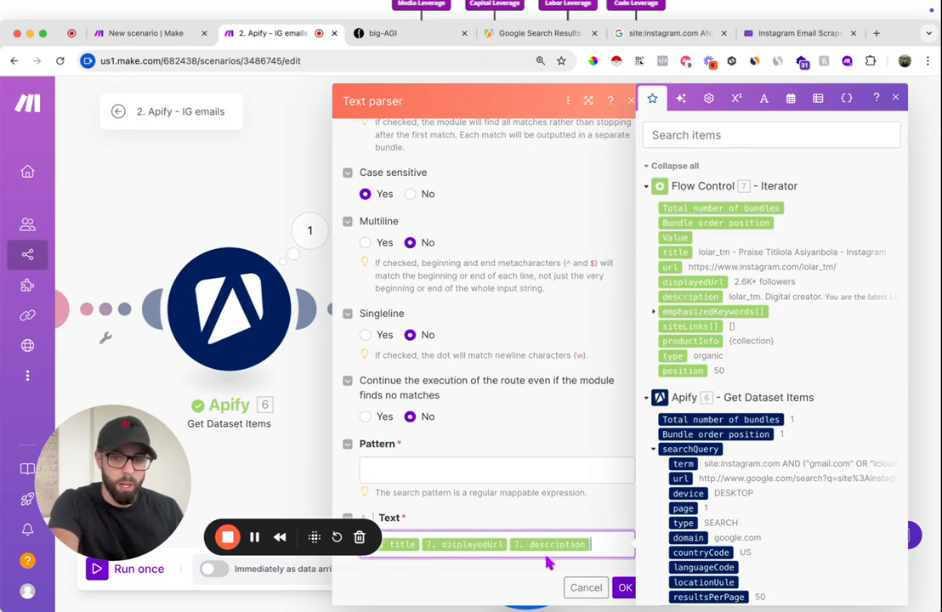
# - Set the Text parser's pattern to \b[A-Za-z0-9._%+-]+@[A-Za-z0-9.-]+\.[A-Z|a-z]{2,}\b, turn case sensitivity off and confirm the settings
pyautogui.scroll(2, 472, 302)
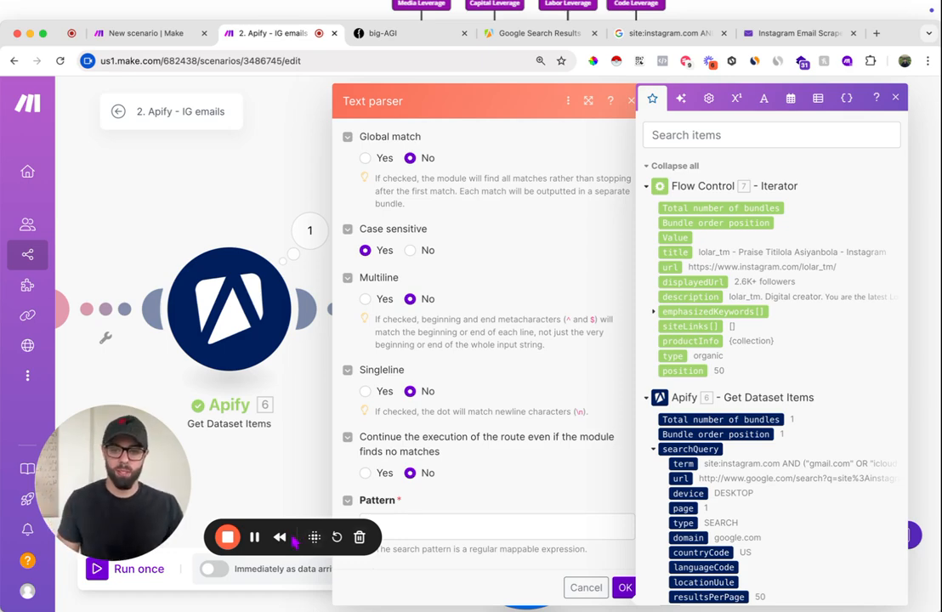
pyautogui.click(255, 537)
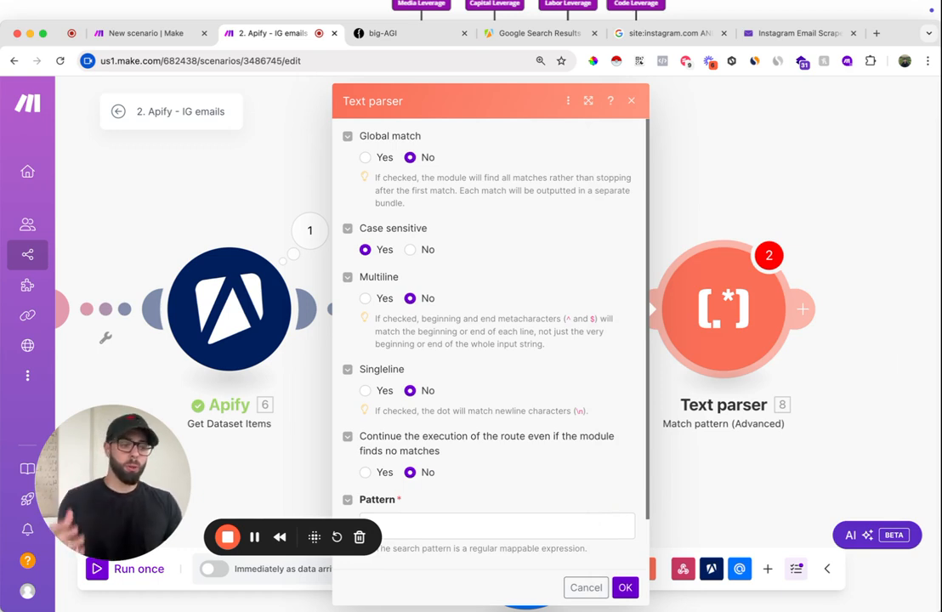
pyautogui.press('super+Tab')
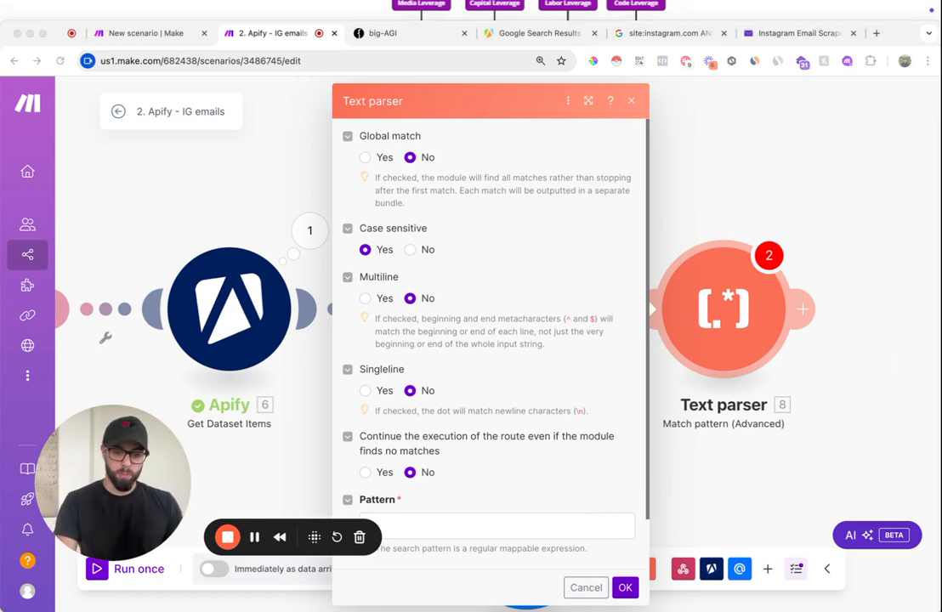
pyautogui.click(484, 527)
pyautogui.write('\\b[A-Za-z0-9._%+-]+@[A-Za-z0-9.-]+\\.[A-Z|a-z]{2,}\\b')
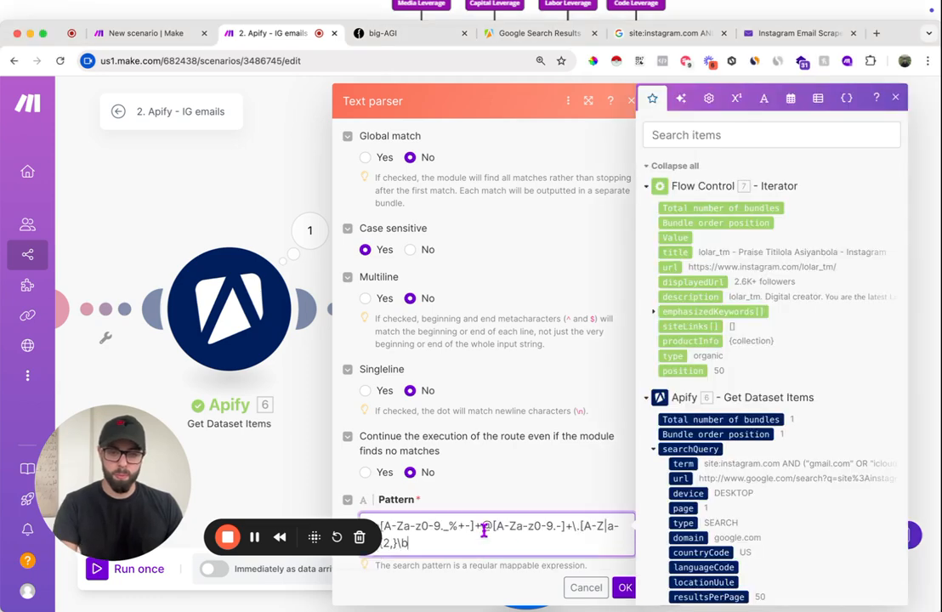
pyautogui.hotkey('alt', 'shift', 'p')
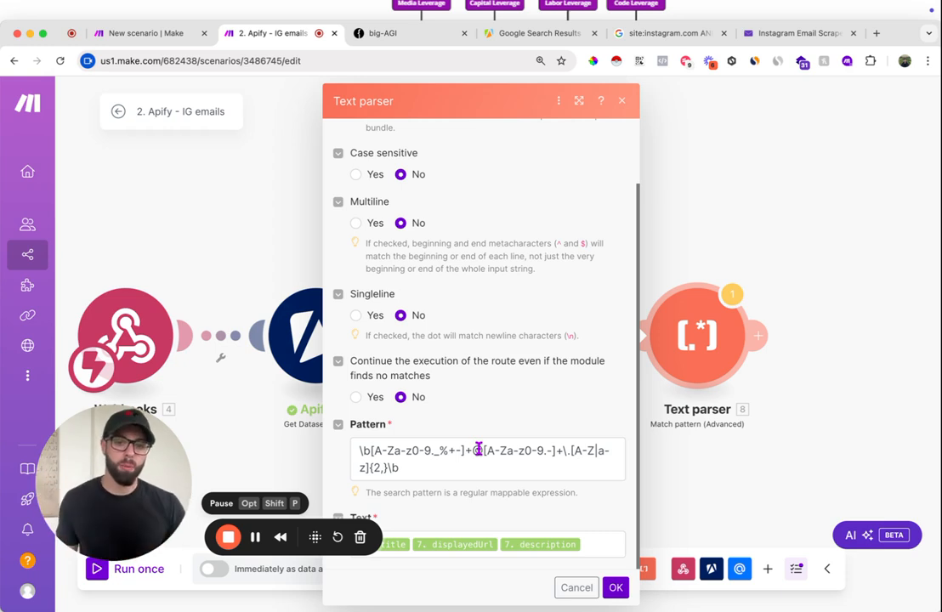
pyautogui.click(620, 593)
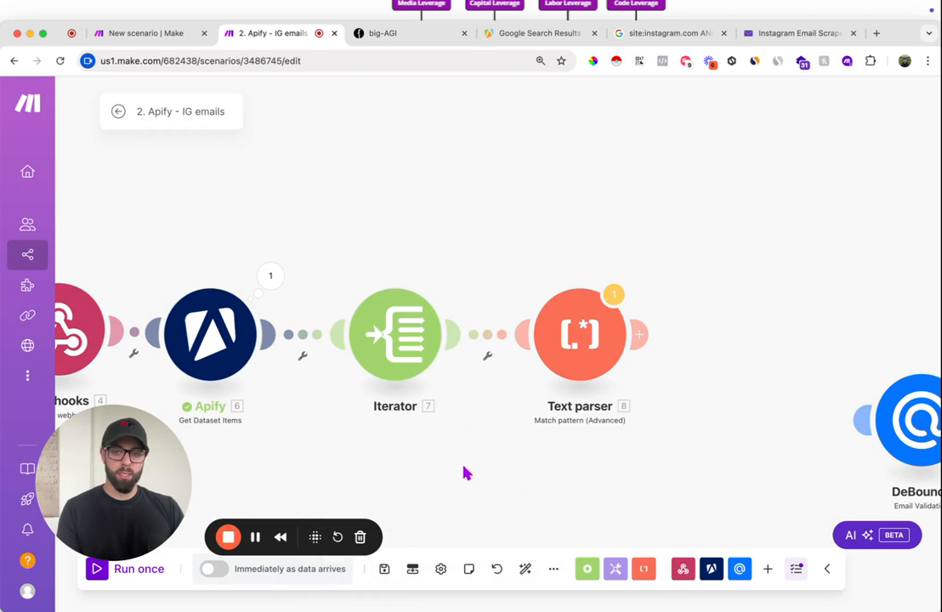
# - Move the Webhooks module farther from the Get Dataset Items module to widen the gap between them
pyautogui.hscroll(-4, 310, 464)
pyautogui.hscroll(2, 311, 470)
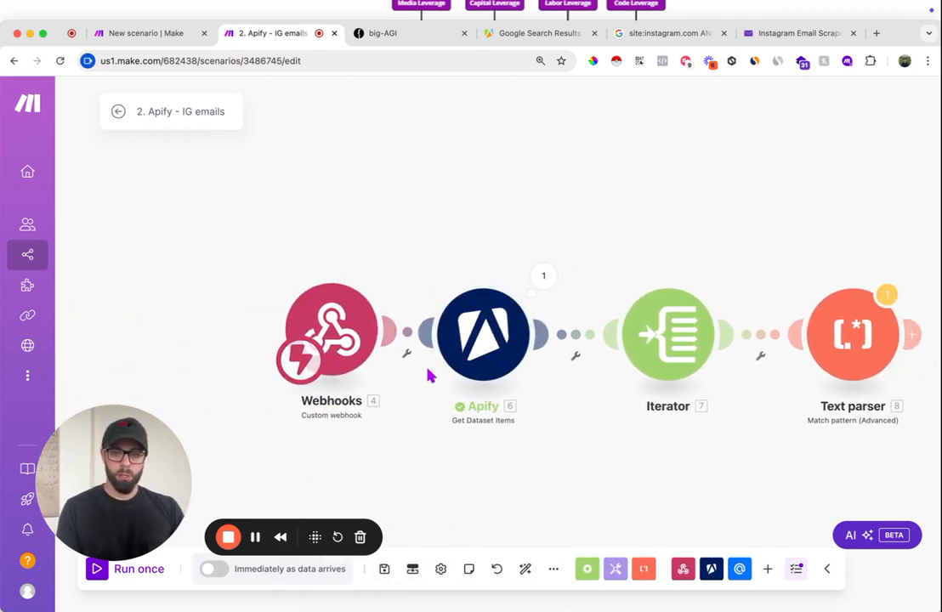
pyautogui.moveTo(321, 311); pyautogui.dragTo(175, 312)
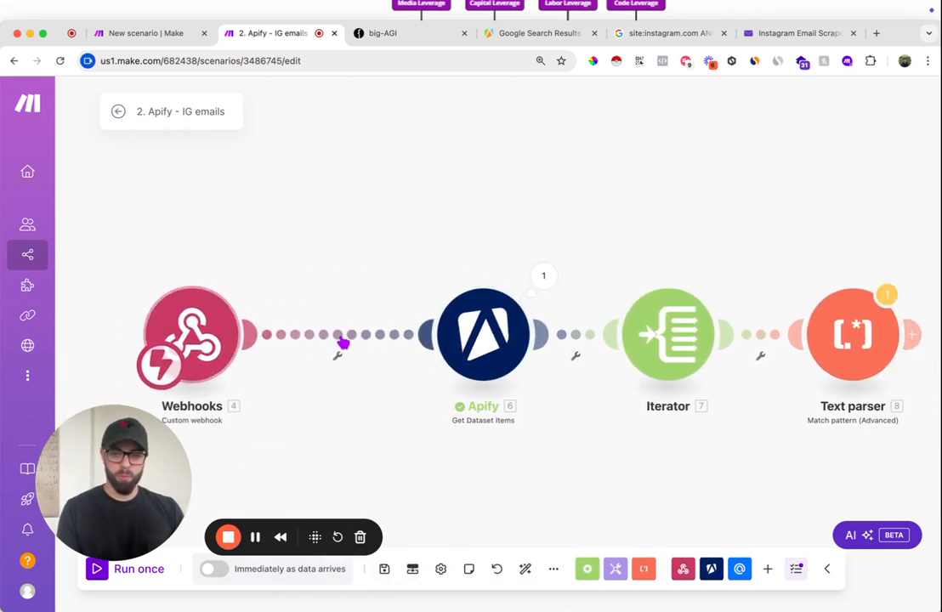
# - Unlink the Webhooks module from Get Dataset Items and make Get Dataset Items the scenario's starting module
pyautogui.moveTo(182, 352); pyautogui.dragTo(250, 356)
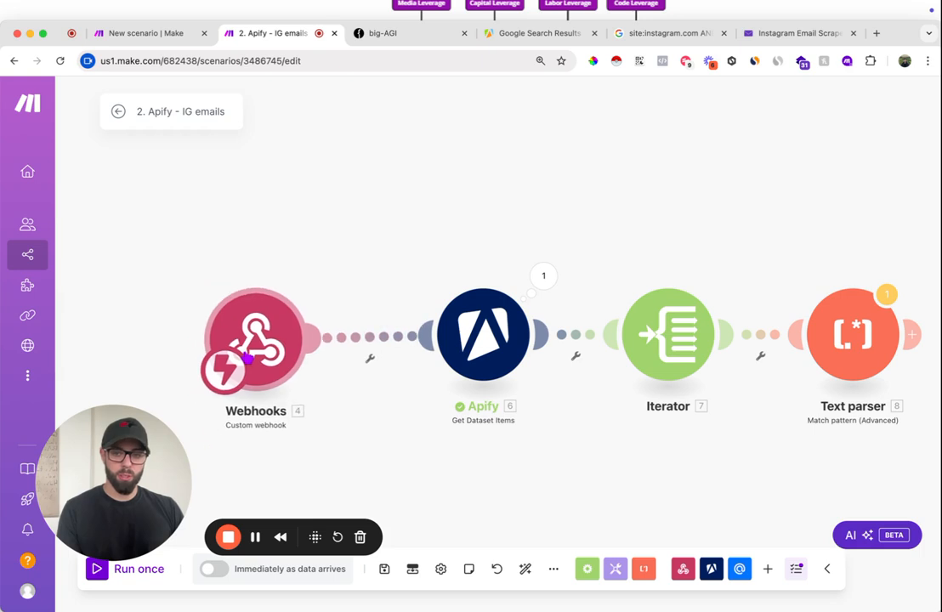
pyautogui.rightClick(384, 337)
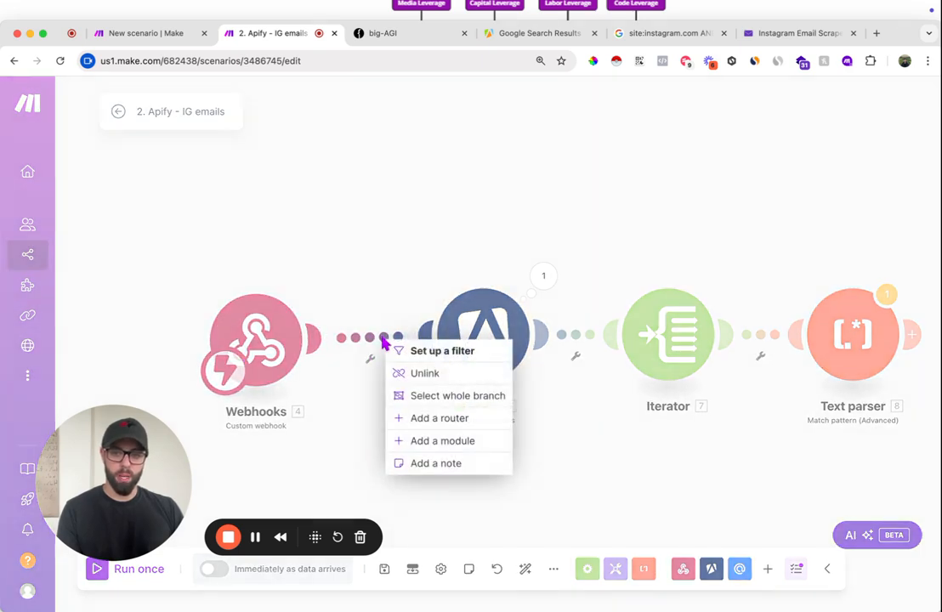
pyautogui.click(424, 374)
pyautogui.moveTo(225, 377); pyautogui.dragTo(455, 347)
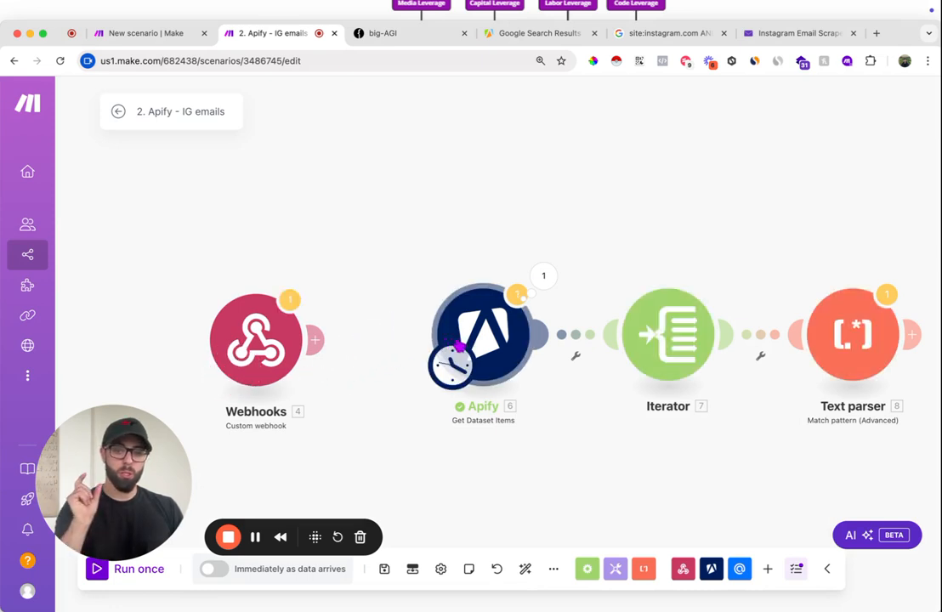
# - Copy the resource.defaultDatasetId mapping from the Get Dataset Items module's Dataset ID and close its settings
pyautogui.click(479, 327)
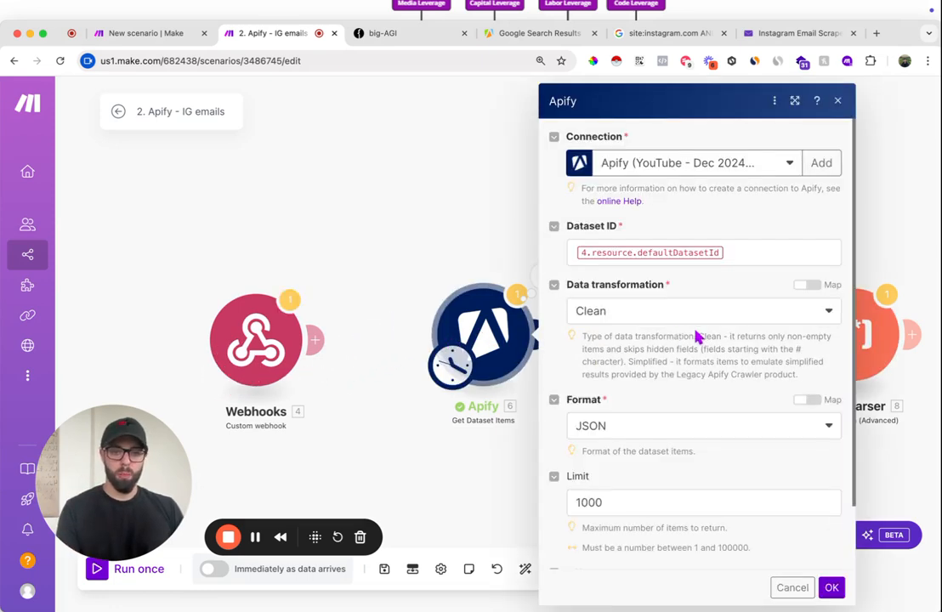
pyautogui.click(750, 253)
pyautogui.press('super+a')
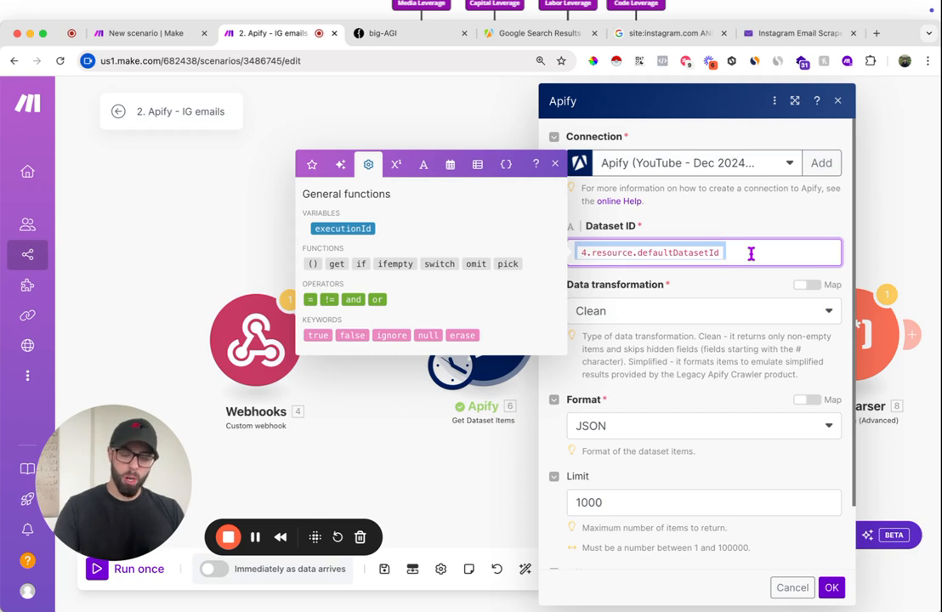
pyautogui.click(832, 588)
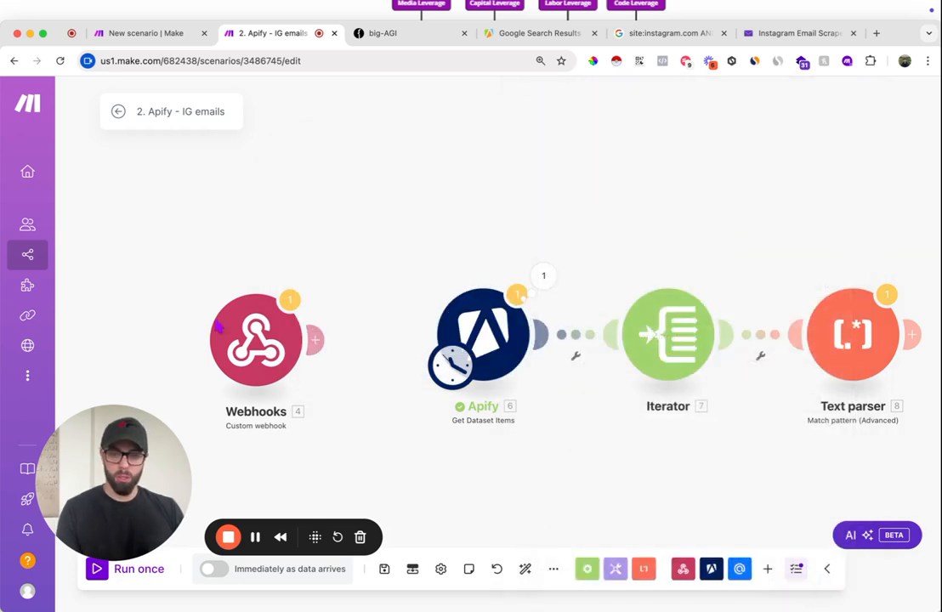
# - Move the Webhooks module away from the Apify module and add a Tools Set variable module after it
pyautogui.moveTo(249, 342); pyautogui.dragTo(125, 330)
pyautogui.click(189, 328)
pyautogui.write('set')
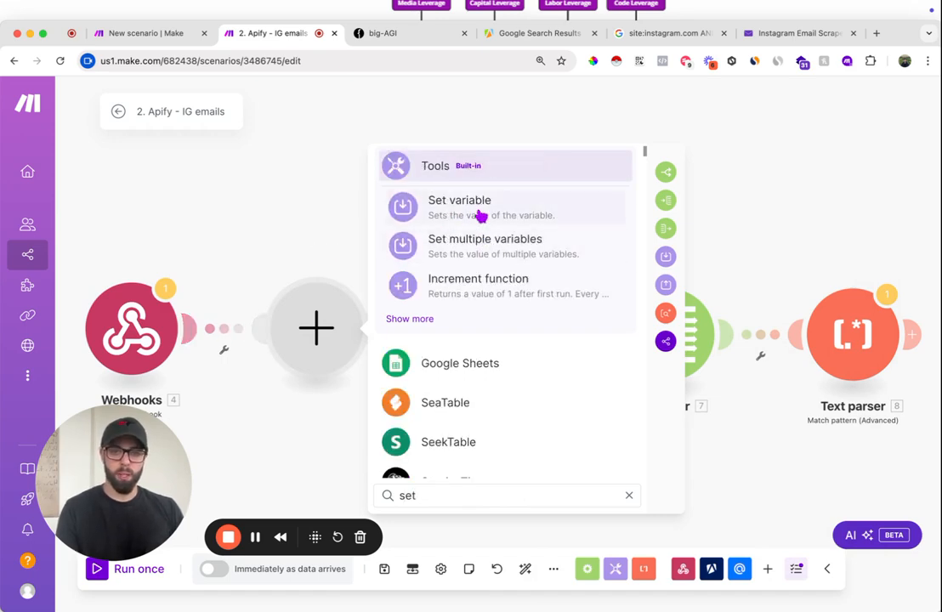
pyautogui.click(480, 212)
# - Name the variable, paste the webhook's resource: defaultDatasetId as its value, confirm, and move the Tools module above the main route
pyautogui.click(422, 366)
pyautogui.write('4. resource: defaultDatasetId')
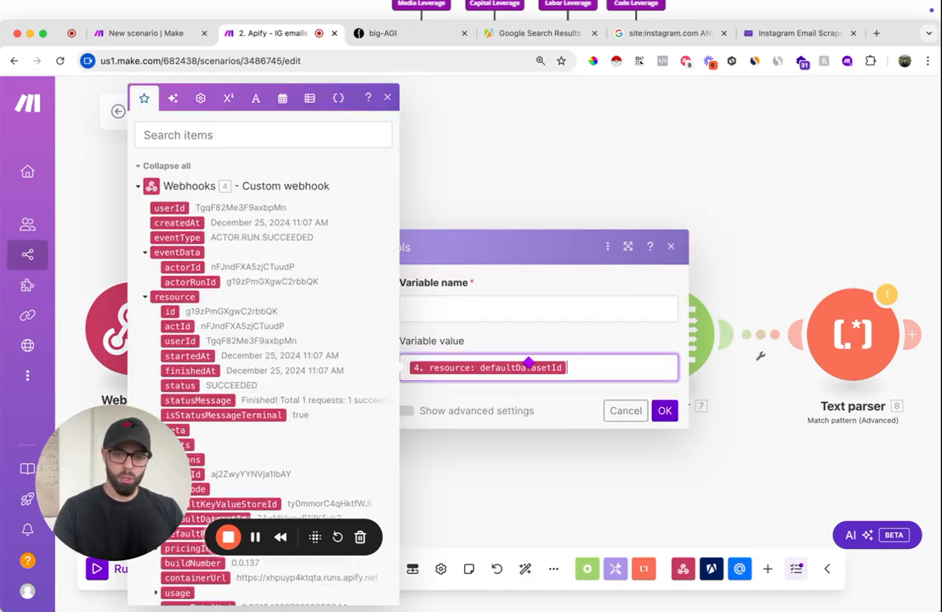
pyautogui.click(502, 309)
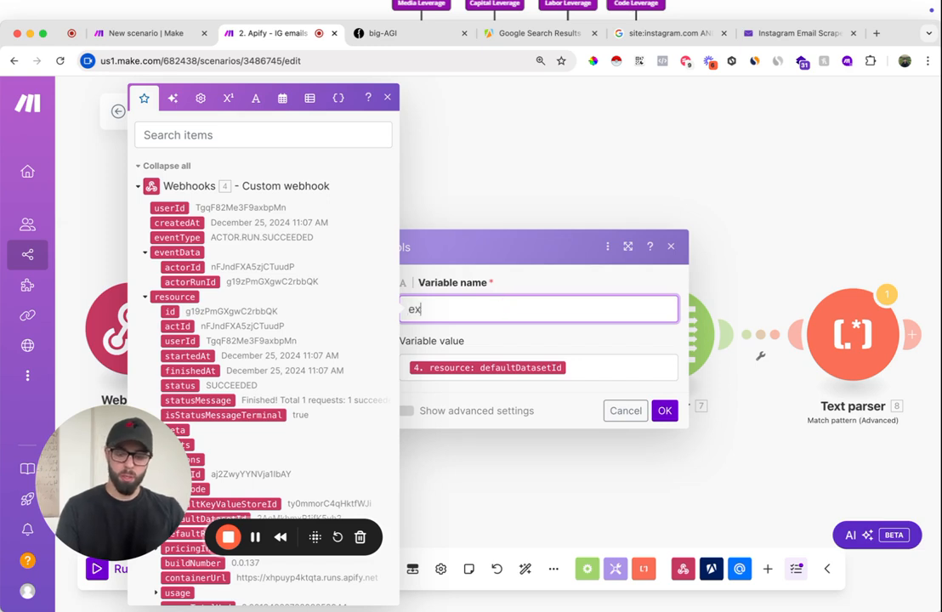
pyautogui.click(666, 410)
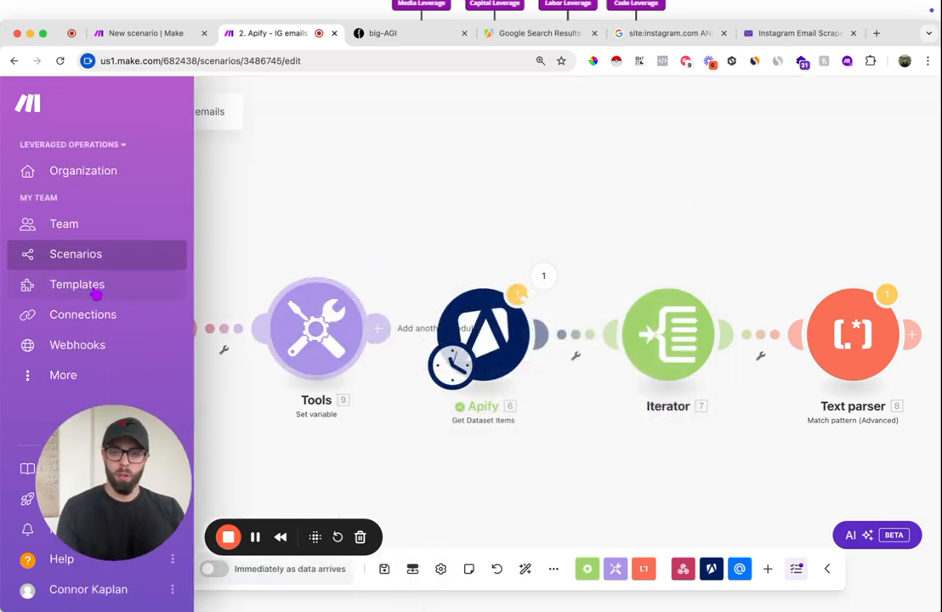
pyautogui.moveTo(309, 345); pyautogui.dragTo(307, 231)
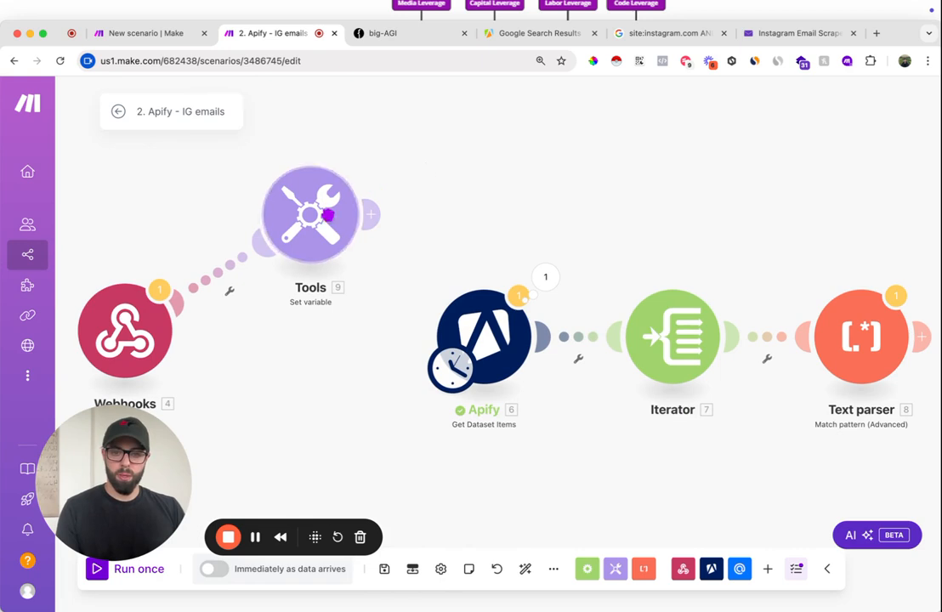
# - Replace the Get Dataset Items module's Dataset ID with the fixed ID 2AeMkhmxR1jfK5yh2 and confirm
pyautogui.click(484, 340)
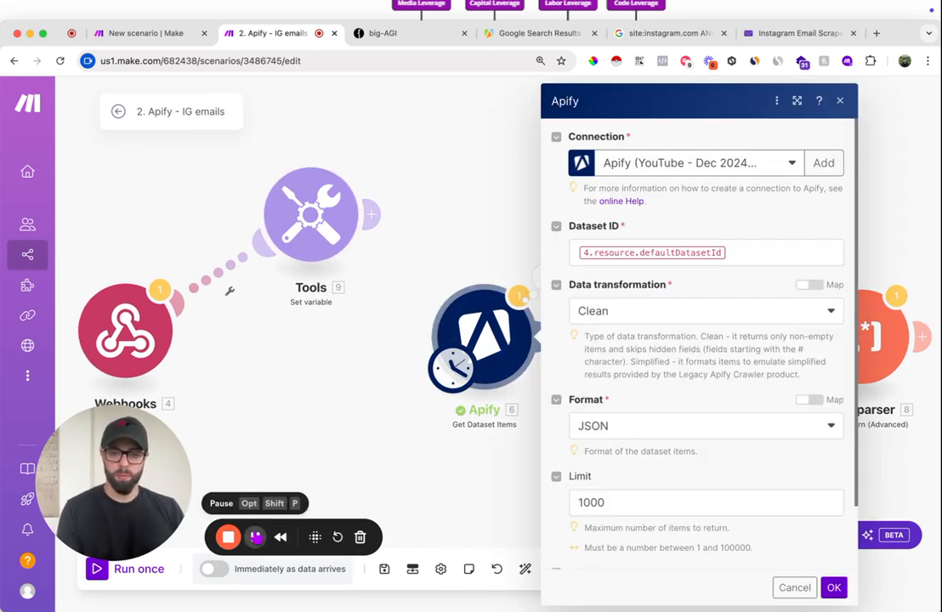
pyautogui.click(786, 255)
pyautogui.press('BackSpace')
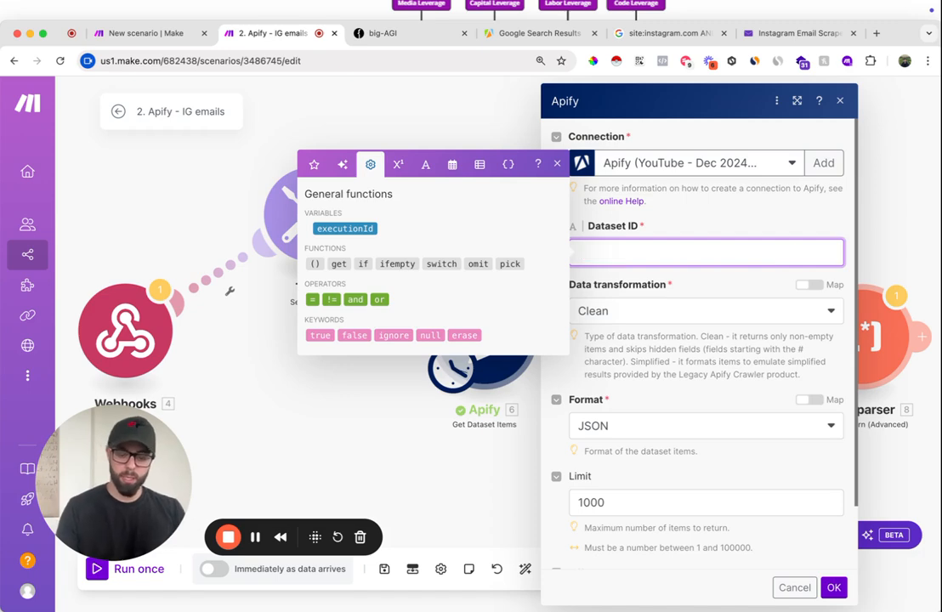
pyautogui.write('2AeMkhmxR1jfK5yh2')
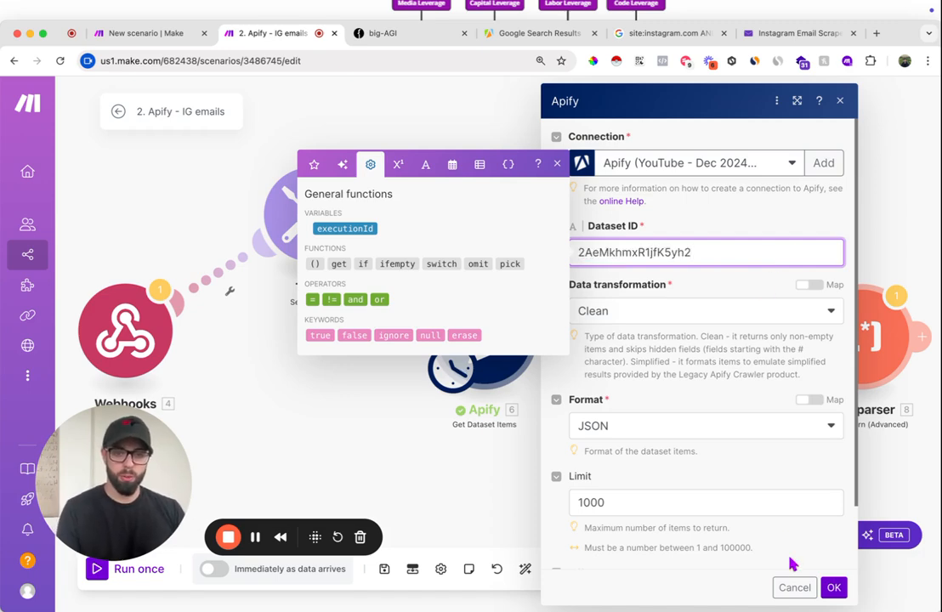
pyautogui.click(836, 588)
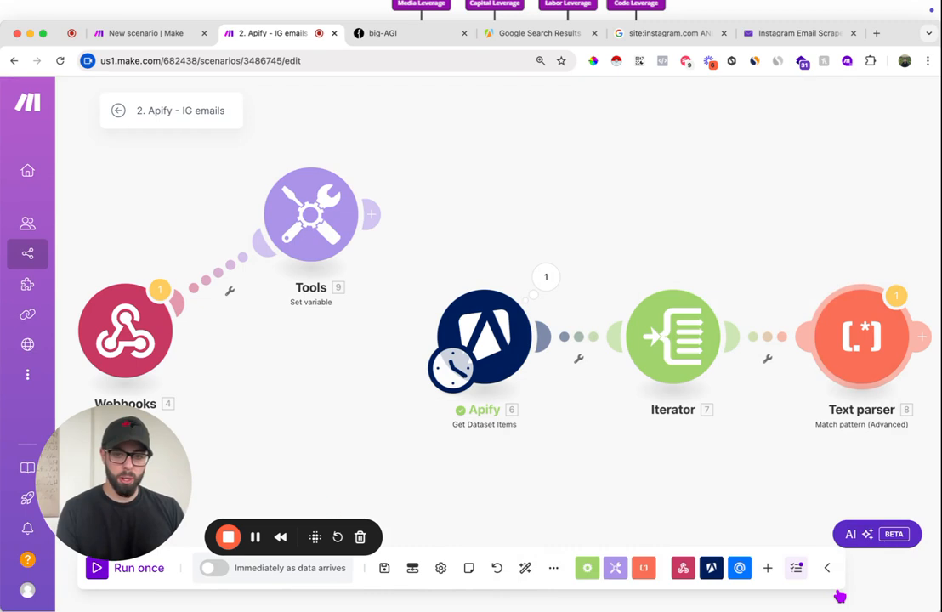
# - Run the scenario once, proceeding despite the Text parser warning
pyautogui.moveTo(148, 505); pyautogui.dragTo(140, 269)
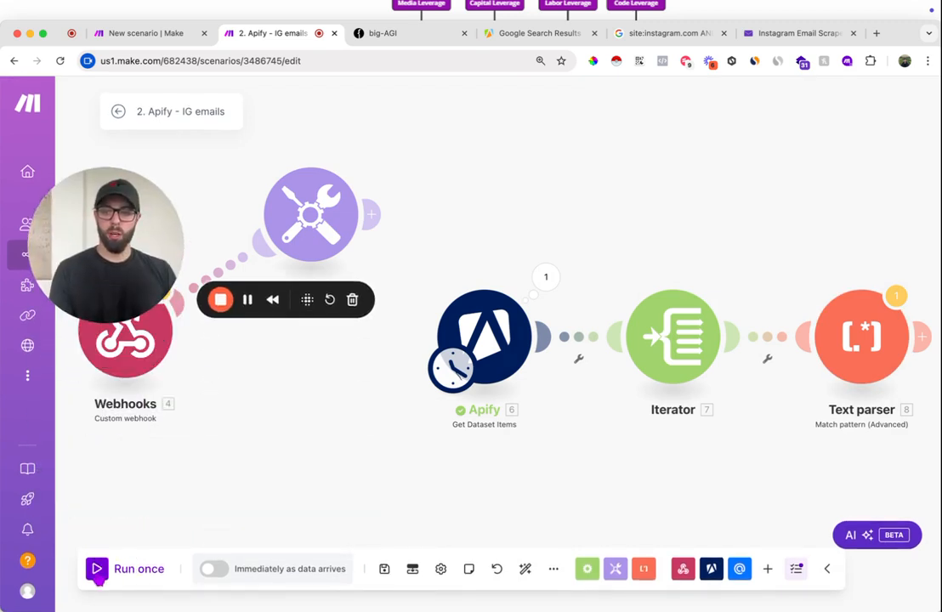
pyautogui.click(96, 575)
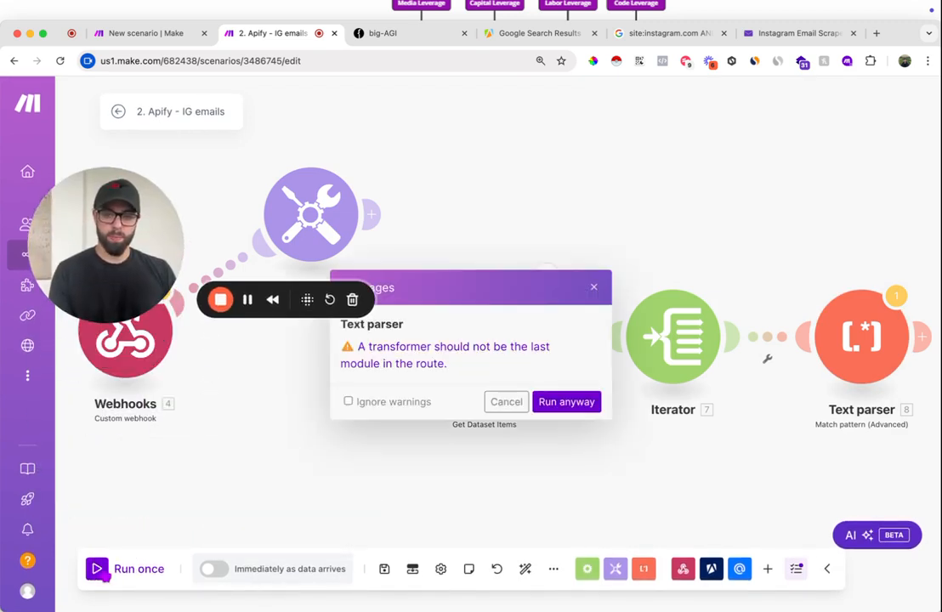
pyautogui.click(566, 403)
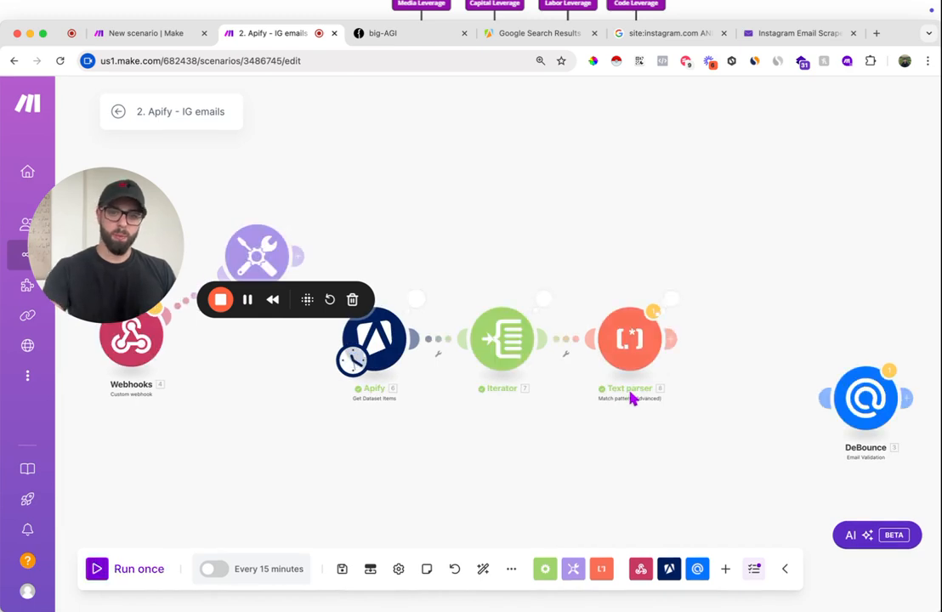
# - Examine the Text parser's input text and Fallback Match output for several operations of the run
pyautogui.click(672, 300)
pyautogui.click(430, 161)
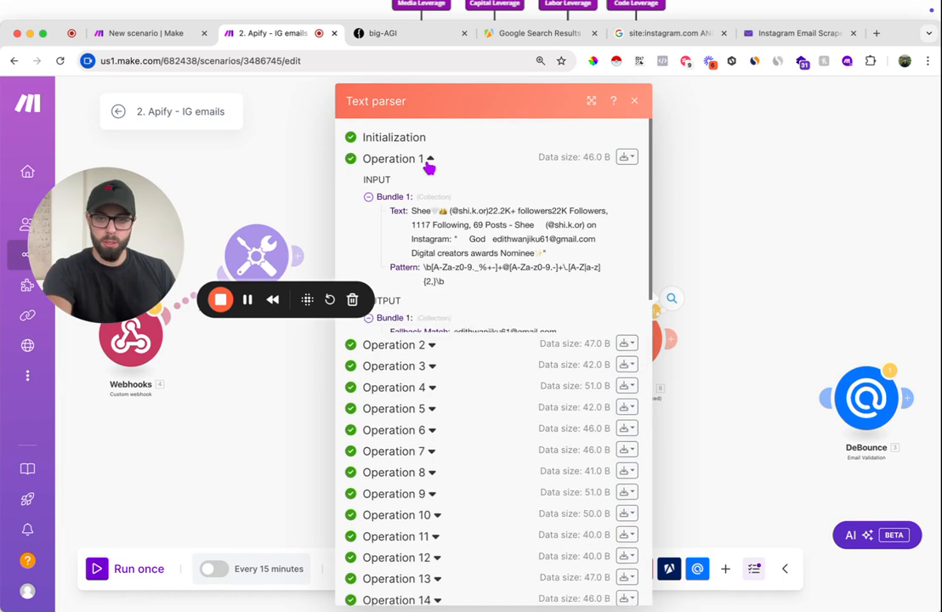
pyautogui.doubleClick(477, 317)
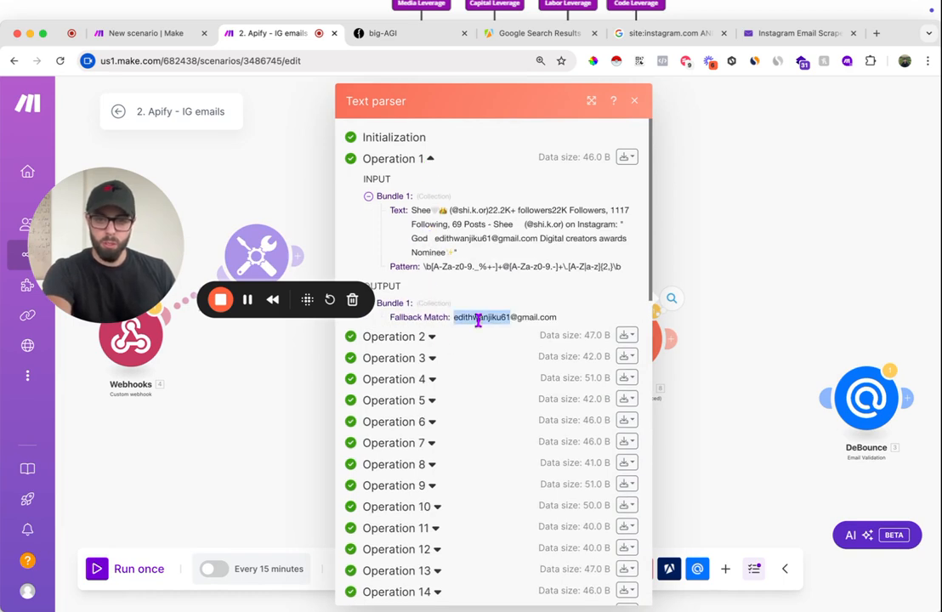
pyautogui.click(428, 336)
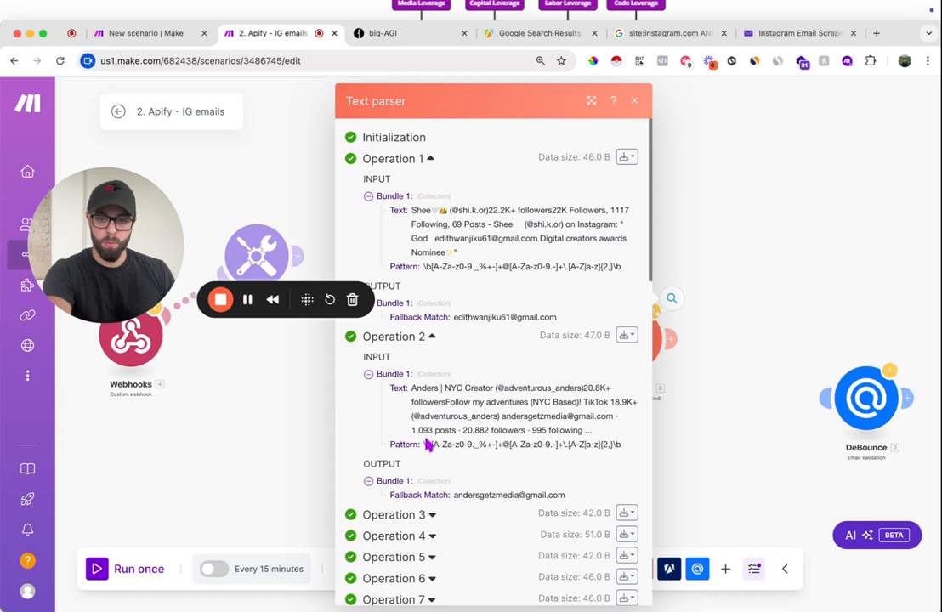
pyautogui.click(433, 515)
pyautogui.scroll(-6, 524, 537)
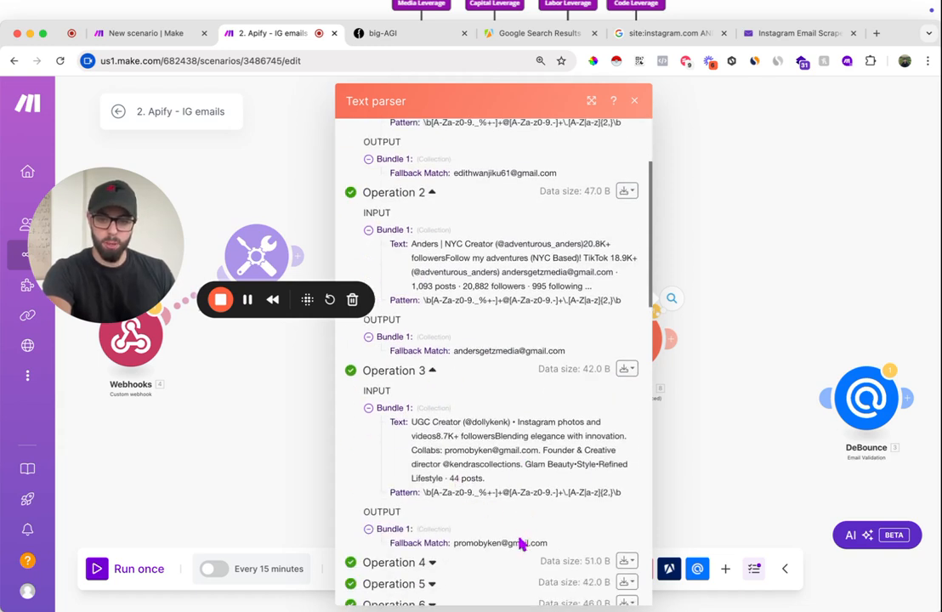
pyautogui.click(430, 434)
pyautogui.scroll(-3, 515, 508)
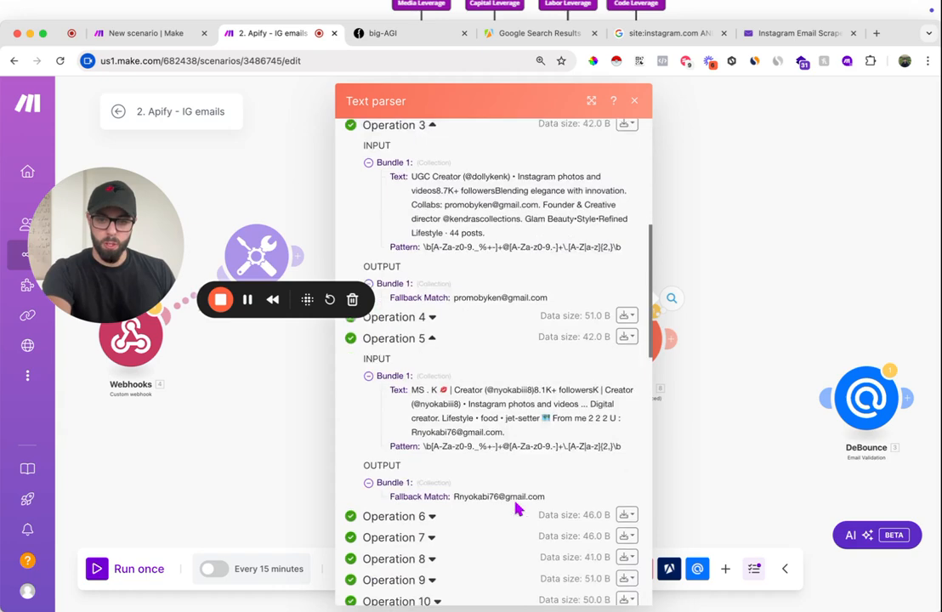
pyautogui.click(396, 504)
pyautogui.scroll(-3, 433, 520)
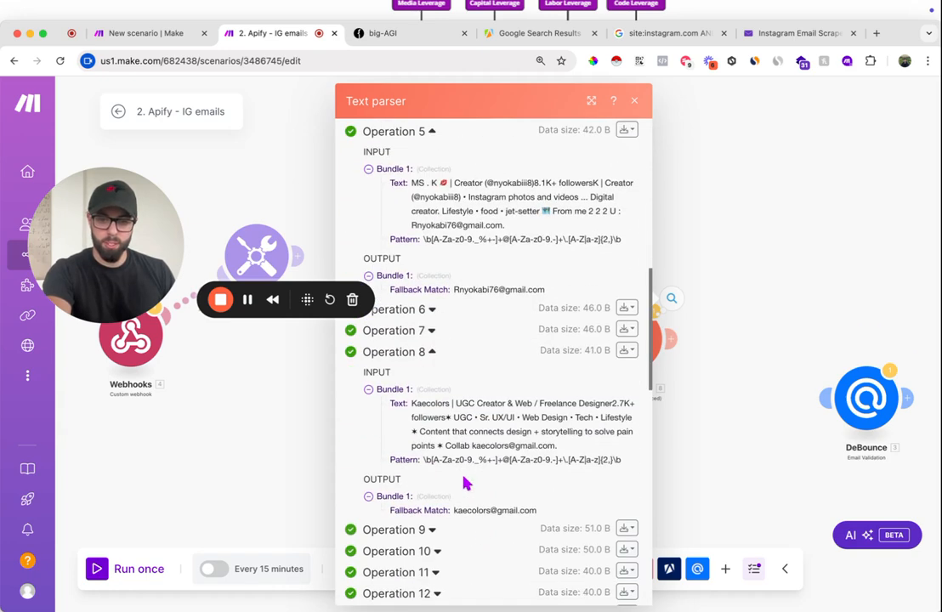
pyautogui.click(635, 102)
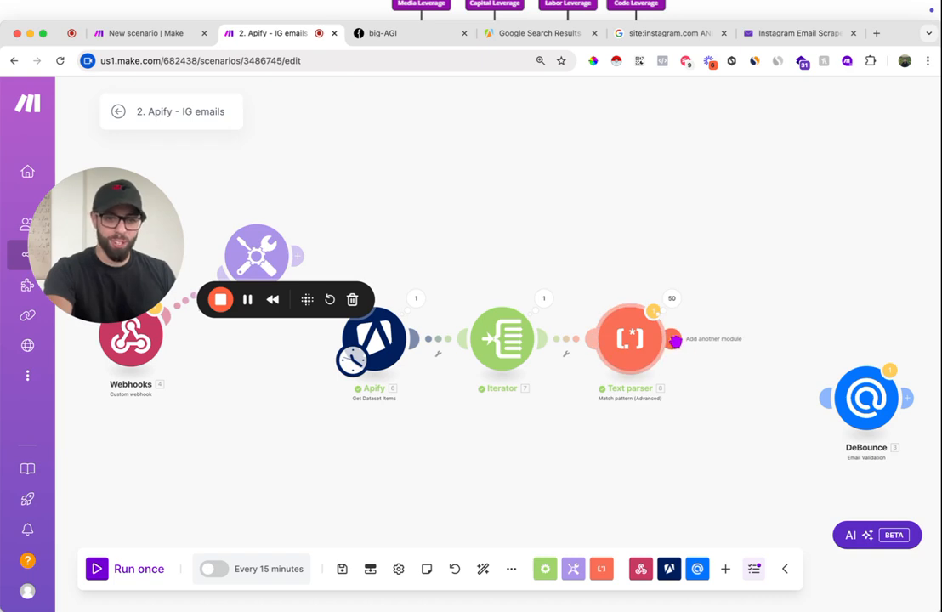
# - Move the DeBounce Email Validation module beside the Text parser so that it links to the end of the route
pyautogui.hscroll(1, 791, 389)
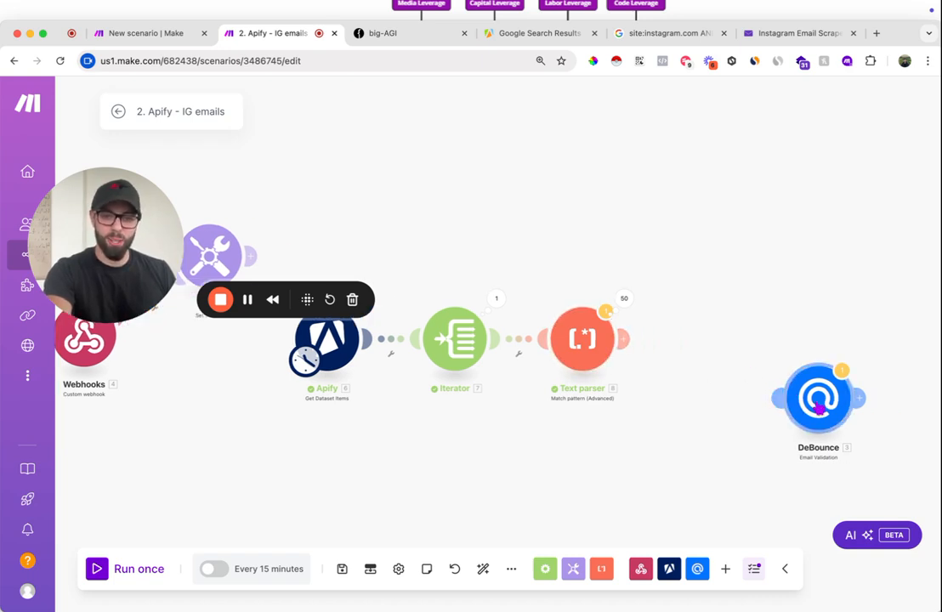
pyautogui.moveTo(817, 412); pyautogui.dragTo(717, 349)
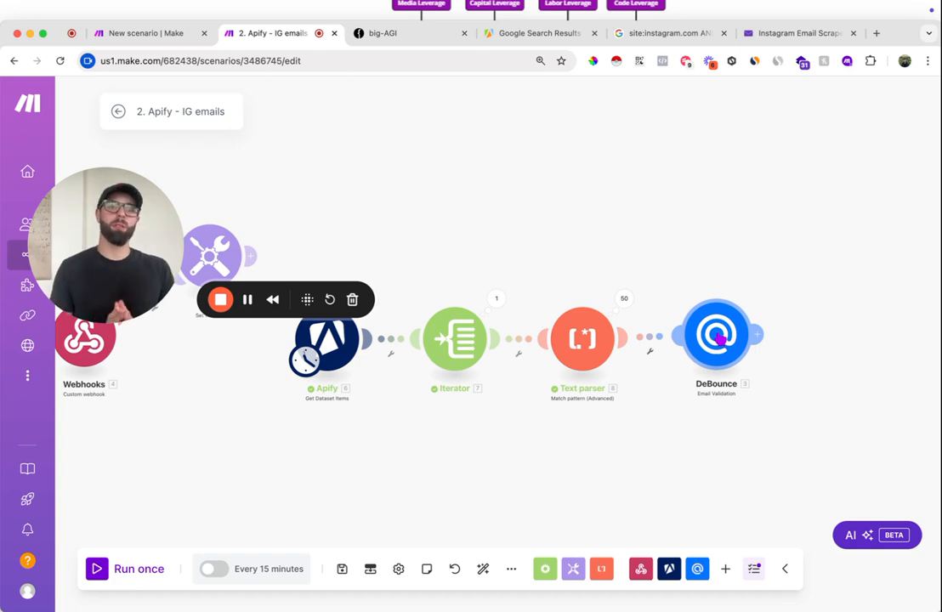
pyautogui.moveTo(720, 347); pyautogui.dragTo(723, 351)
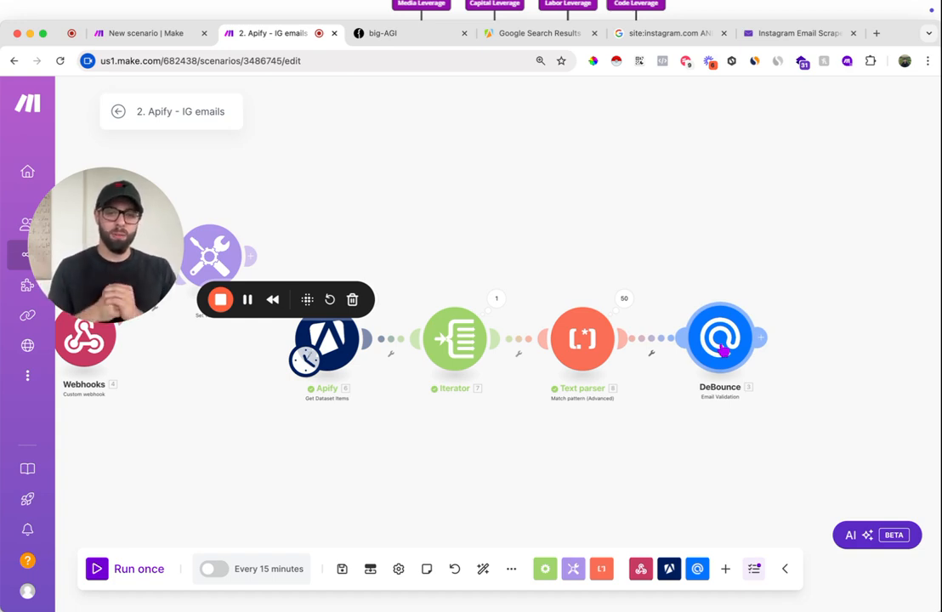
# - Replace the DeBounce module's fixed email address with the Text parser's Fallback Match value and confirm
pyautogui.click(722, 350)
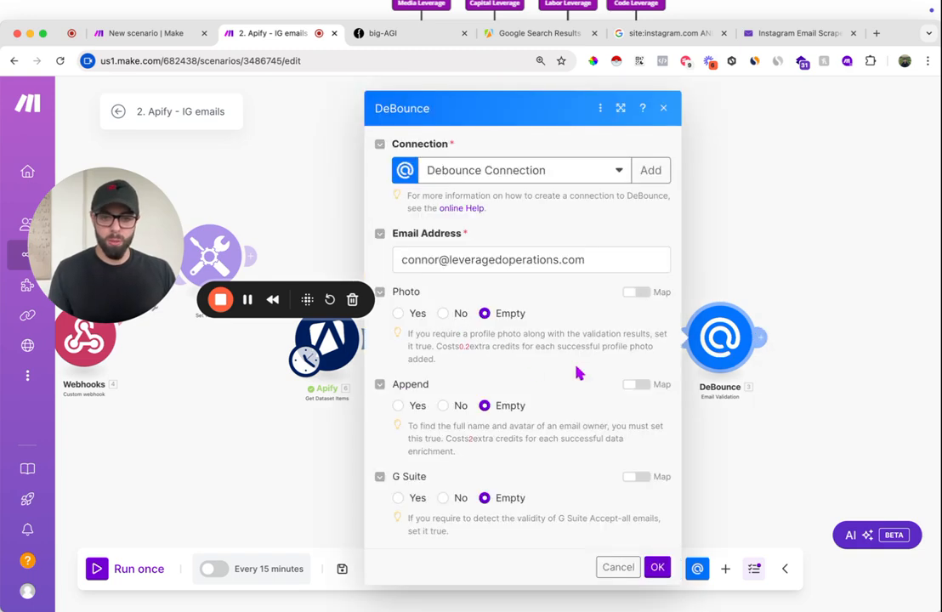
pyautogui.tripleClick(546, 269)
pyautogui.press('BackSpace')
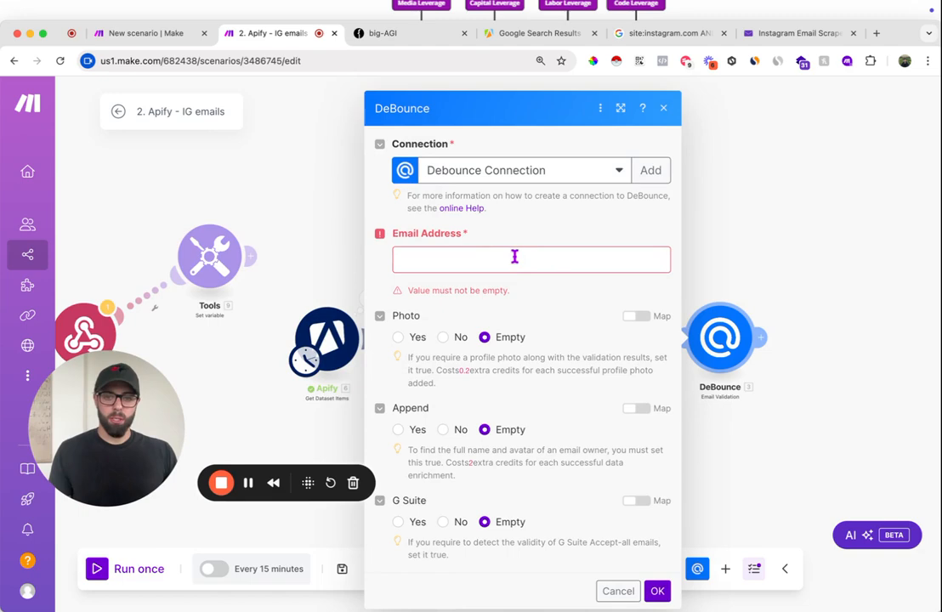
pyautogui.click(515, 258)
pyautogui.click(185, 252)
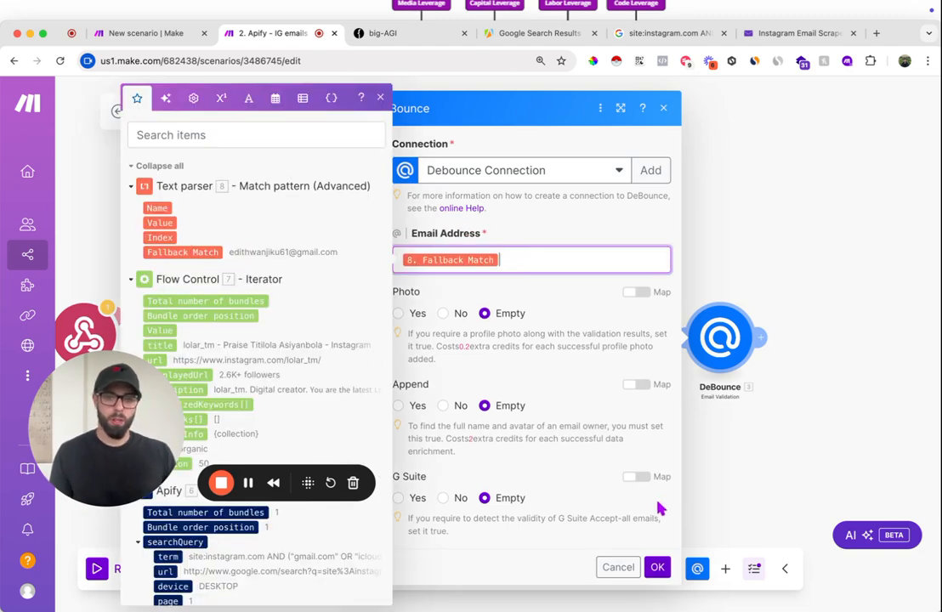
pyautogui.click(656, 567)
# - Add a filter between the Text parser and DeBounce modules that passes only bundles whose Fallback Match exists
pyautogui.moveTo(723, 365); pyautogui.dragTo(803, 366)
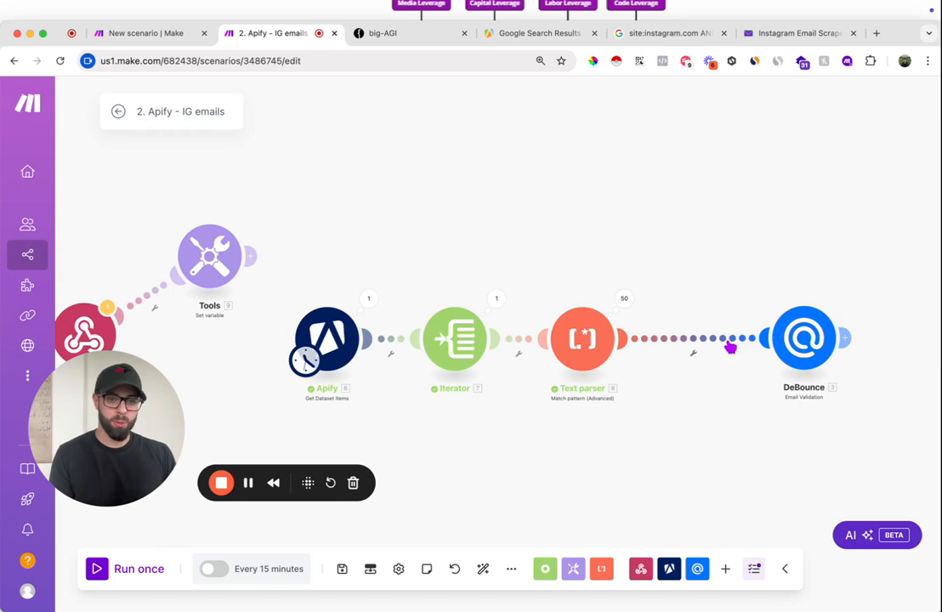
pyautogui.click(691, 346)
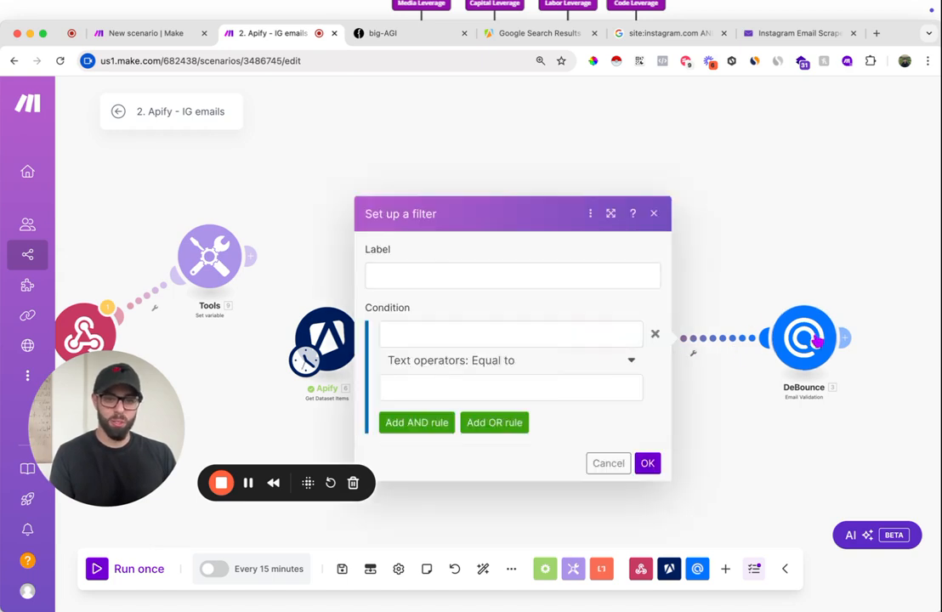
pyautogui.click(520, 337)
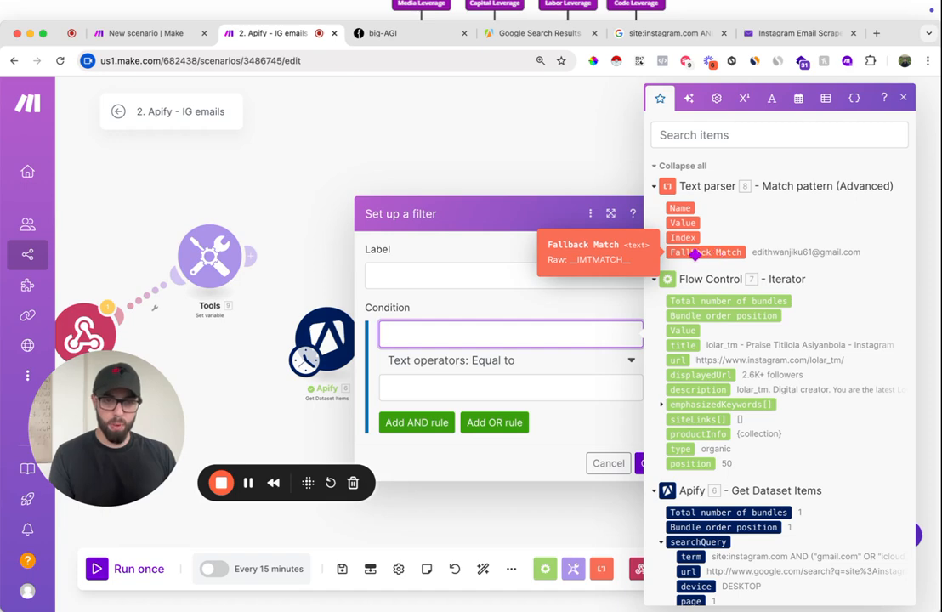
pyautogui.click(695, 253)
pyautogui.click(451, 360)
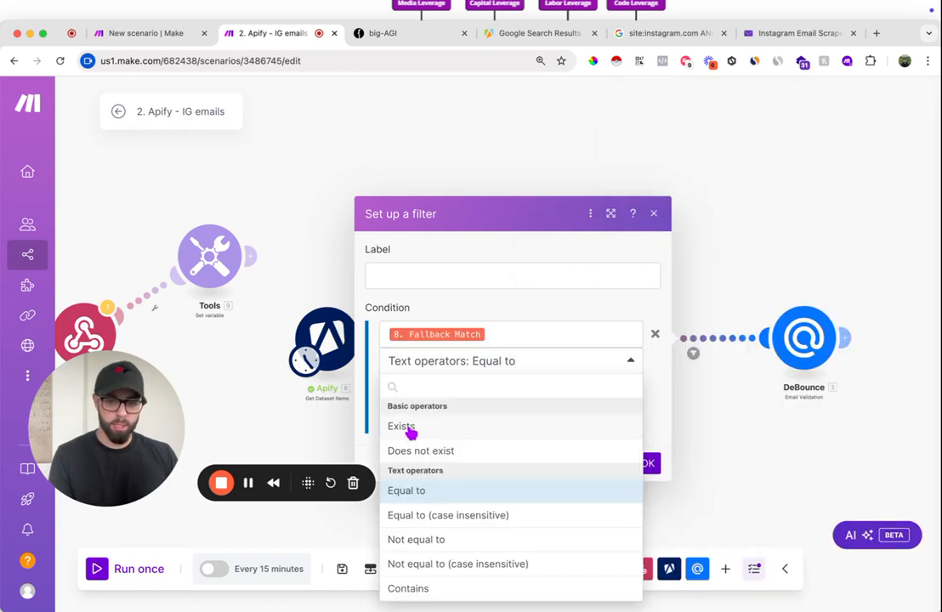
pyautogui.click(409, 427)
pyautogui.click(648, 436)
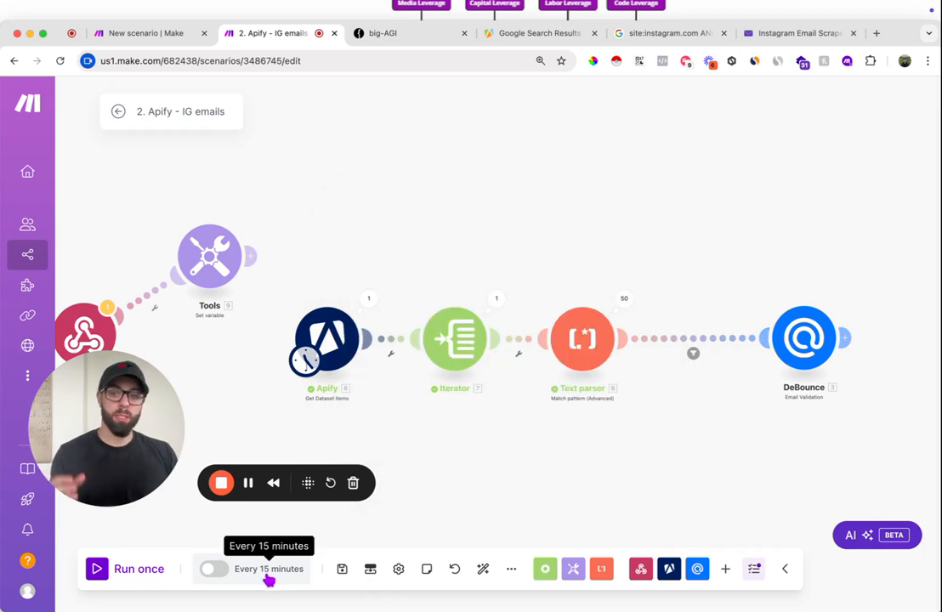
# - Run the scenario once with the Fallback Match filter in place
pyautogui.click(99, 576)
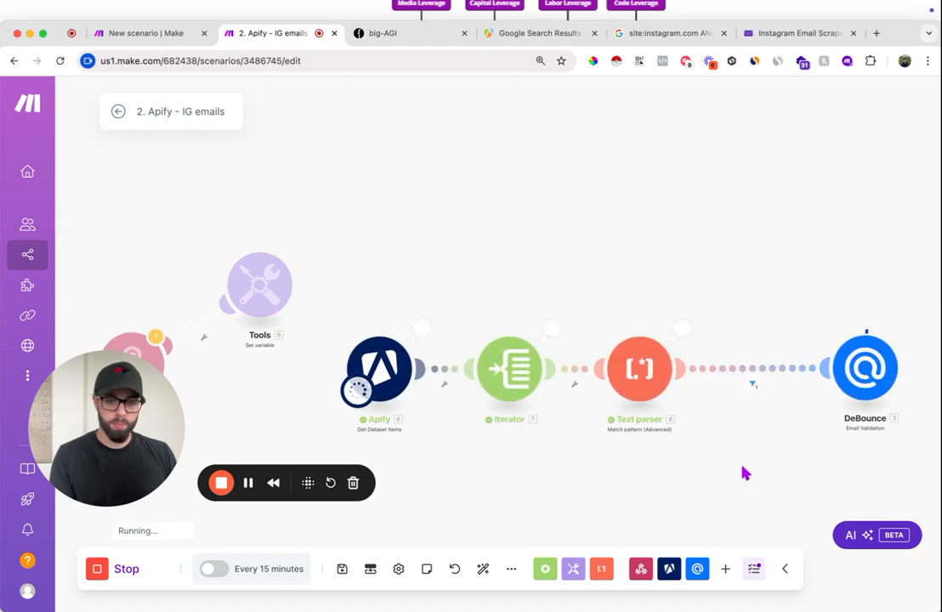
pyautogui.hscroll(3, 793, 460)
pyautogui.scroll(-1, 794, 459)
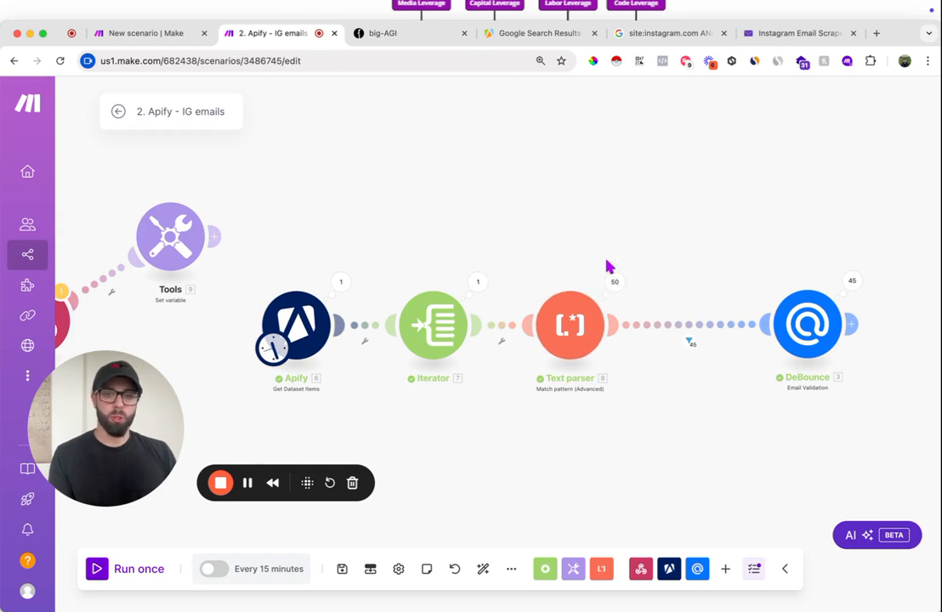
# - Examine the DeBounce module's input and validation output for several operations of the run, such as Operations 5 and 12
pyautogui.scroll(5, 617, 290)
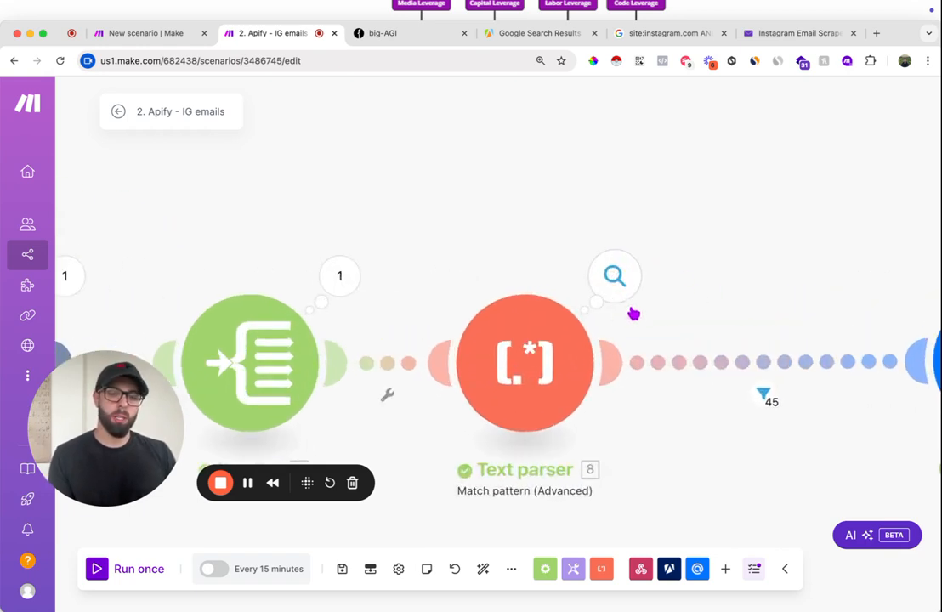
pyautogui.scroll(-3, 630, 311)
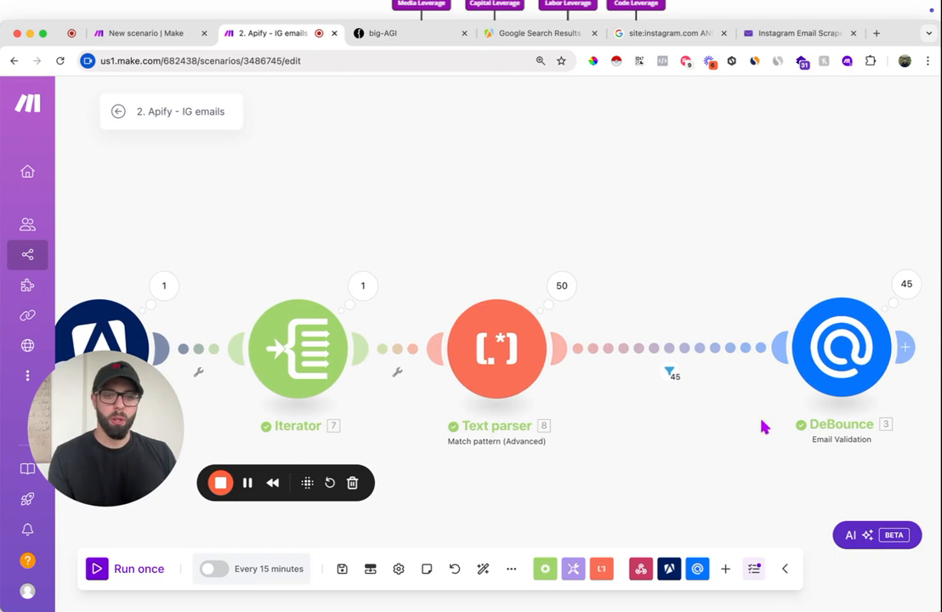
pyautogui.moveTo(765, 426); pyautogui.dragTo(711, 426)
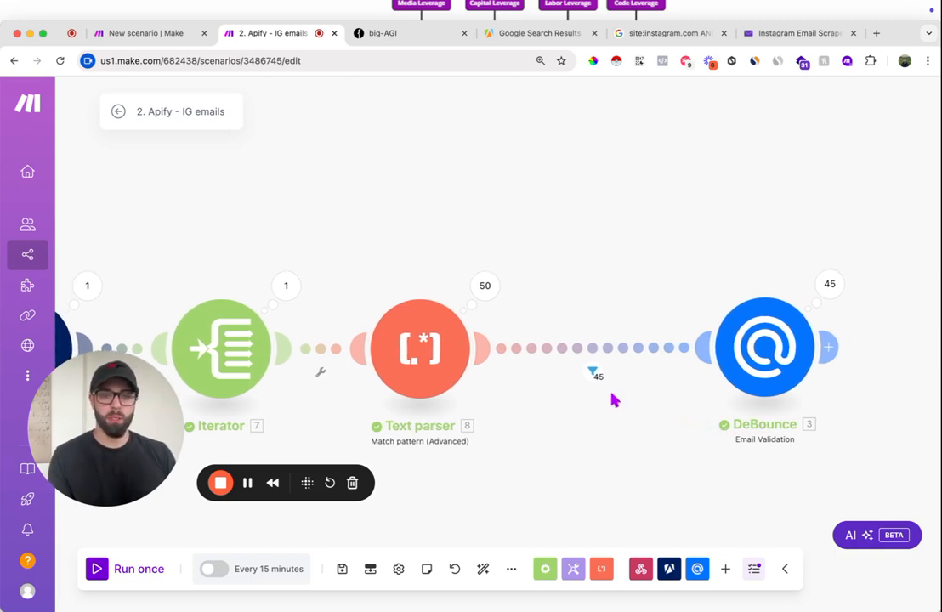
pyautogui.scroll(2, 614, 400)
pyautogui.moveTo(666, 390); pyautogui.dragTo(306, 389)
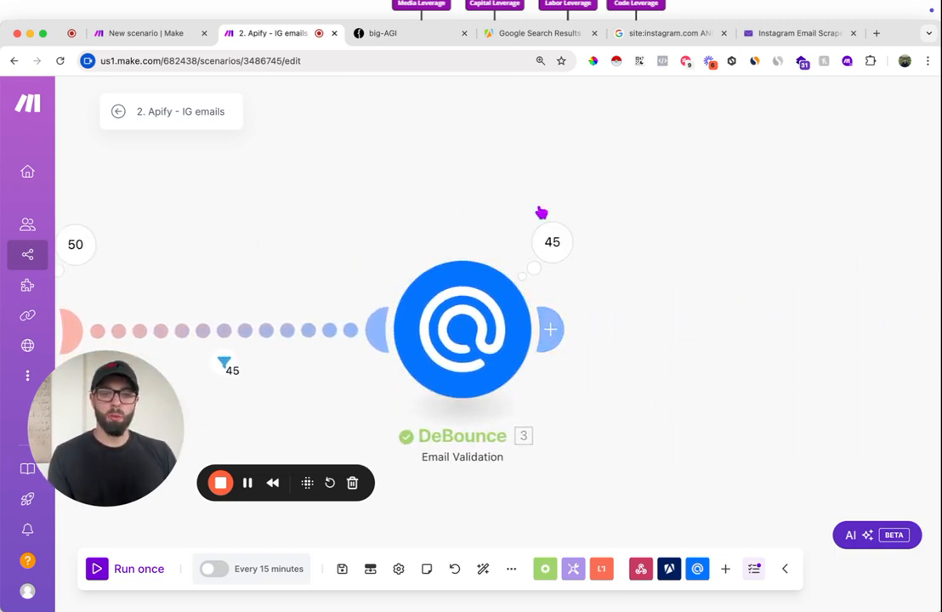
pyautogui.click(551, 242)
pyautogui.click(676, 246)
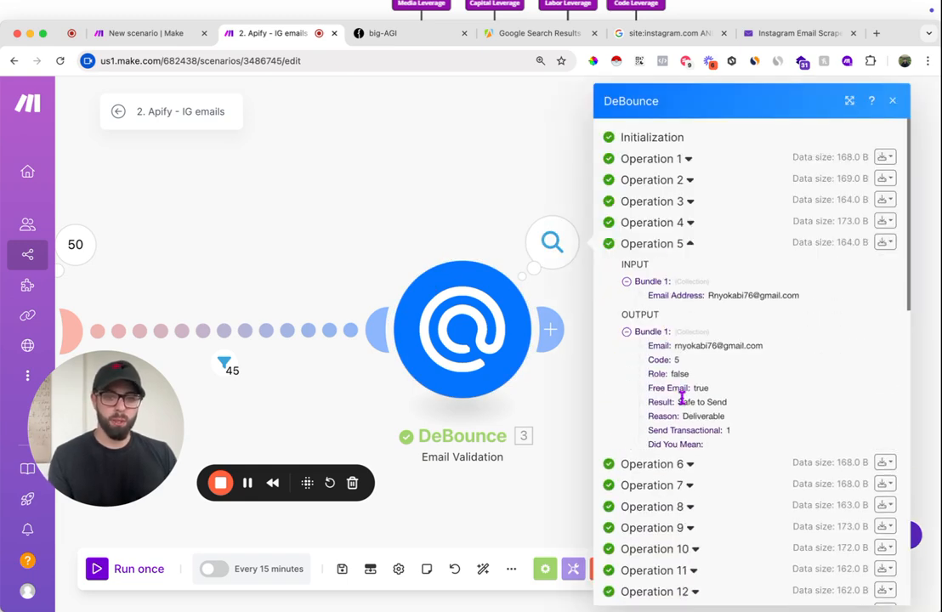
pyautogui.scroll(-3, 646, 573)
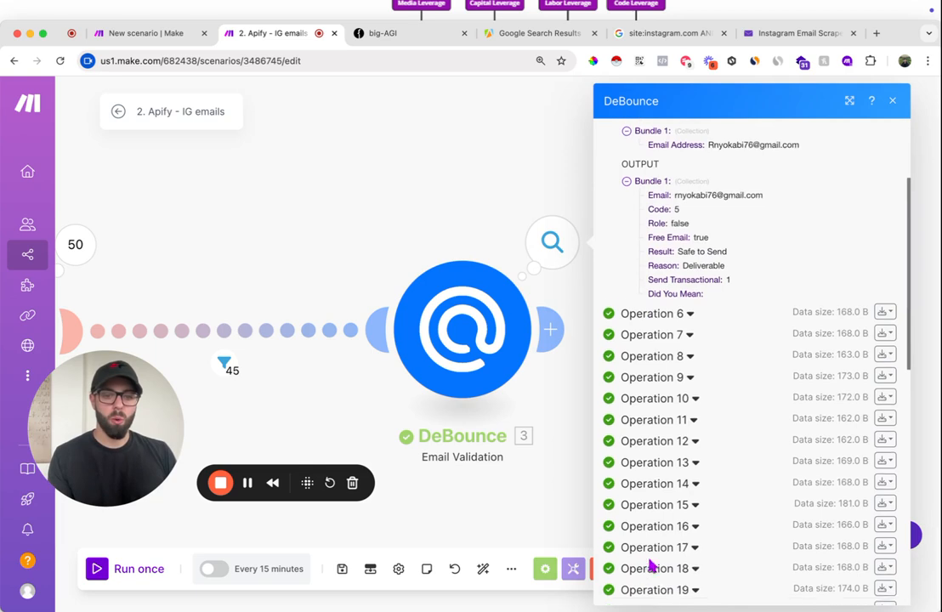
pyautogui.click(658, 424)
pyautogui.scroll(-3, 719, 527)
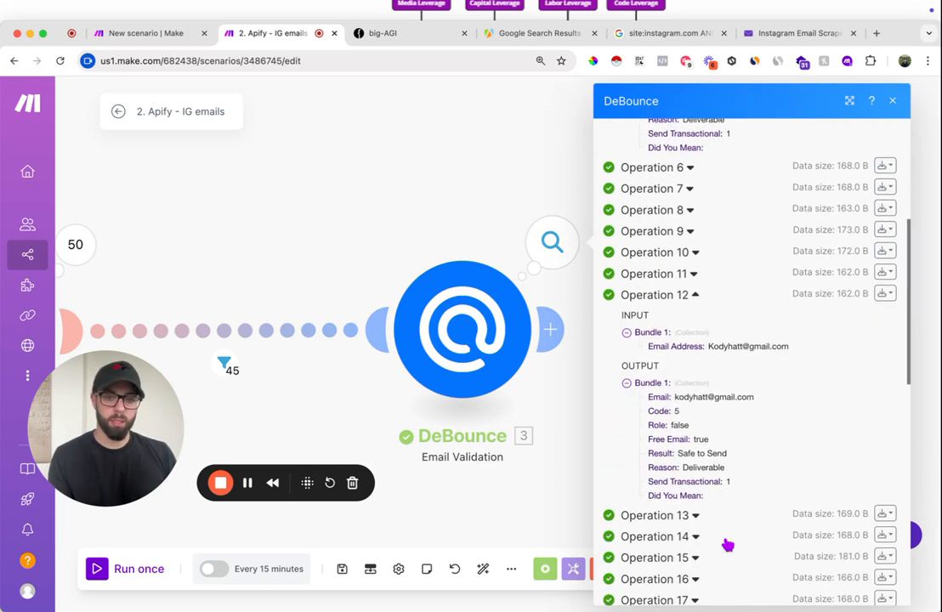
pyautogui.click(468, 166)
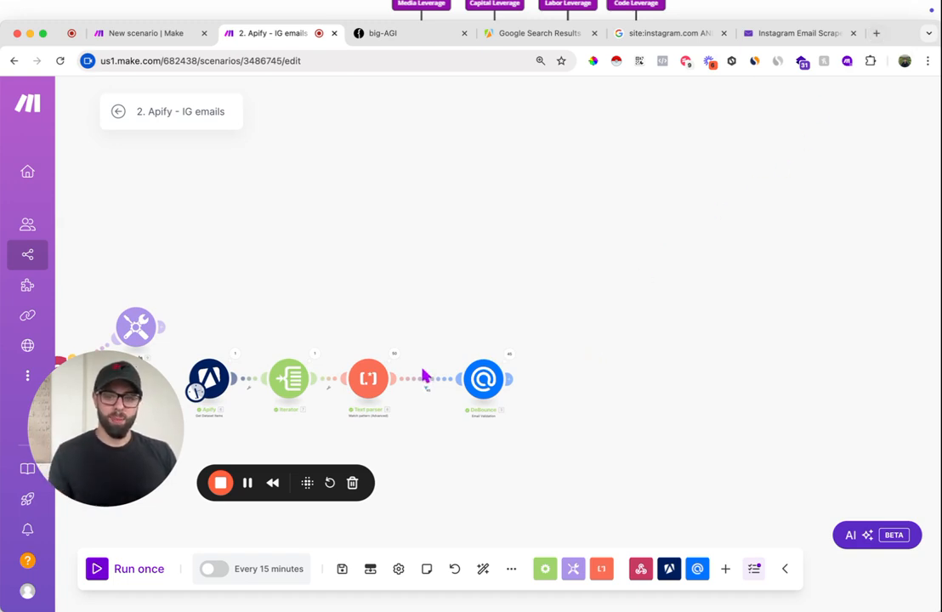
pyautogui.hscroll(-1, 414, 386)
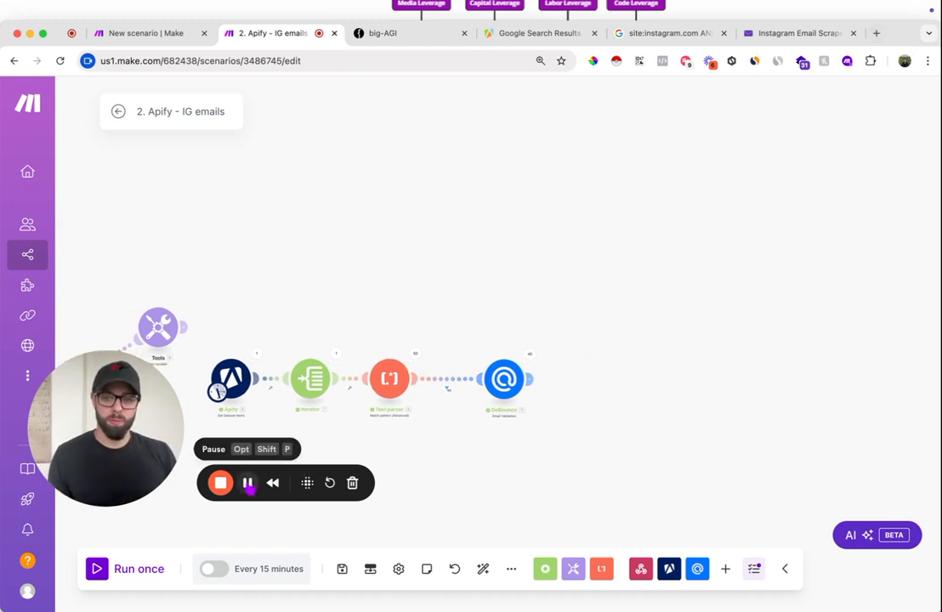
# - Create a blank Google Sheets spreadsheet in a new browser tab and name it Influencer Leads
pyautogui.click(878, 33)
pyautogui.press('Return')
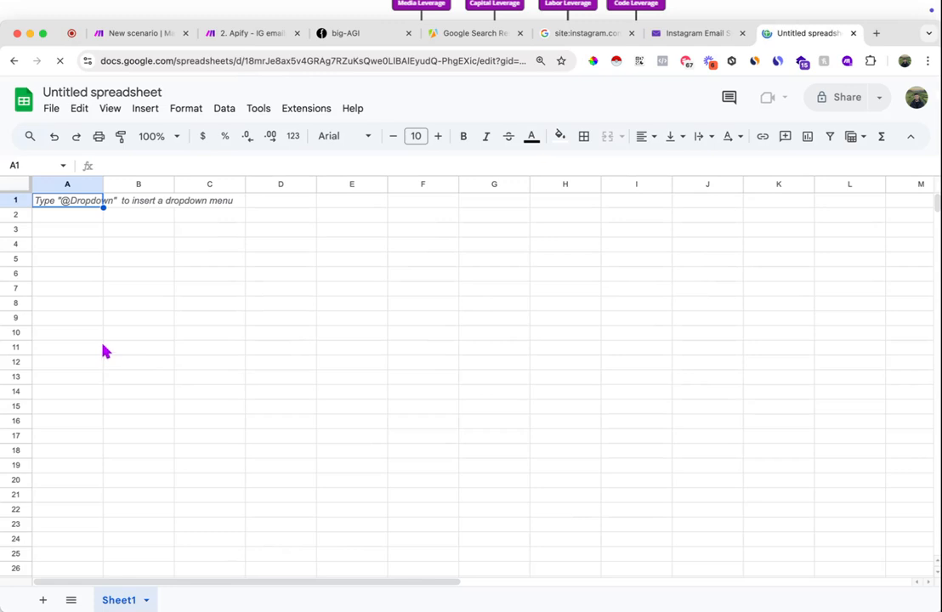
pyautogui.write('Influe')
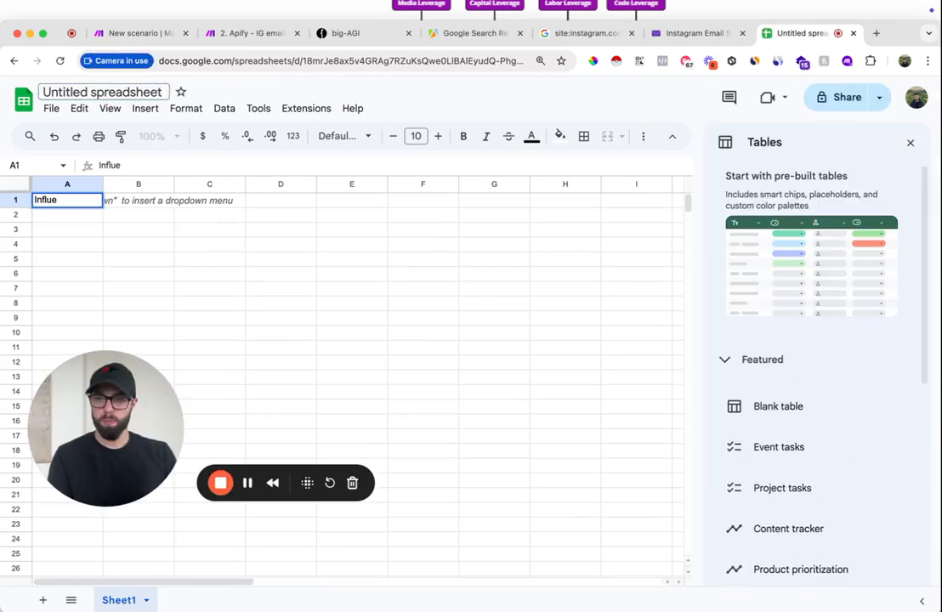
pyautogui.click(97, 92)
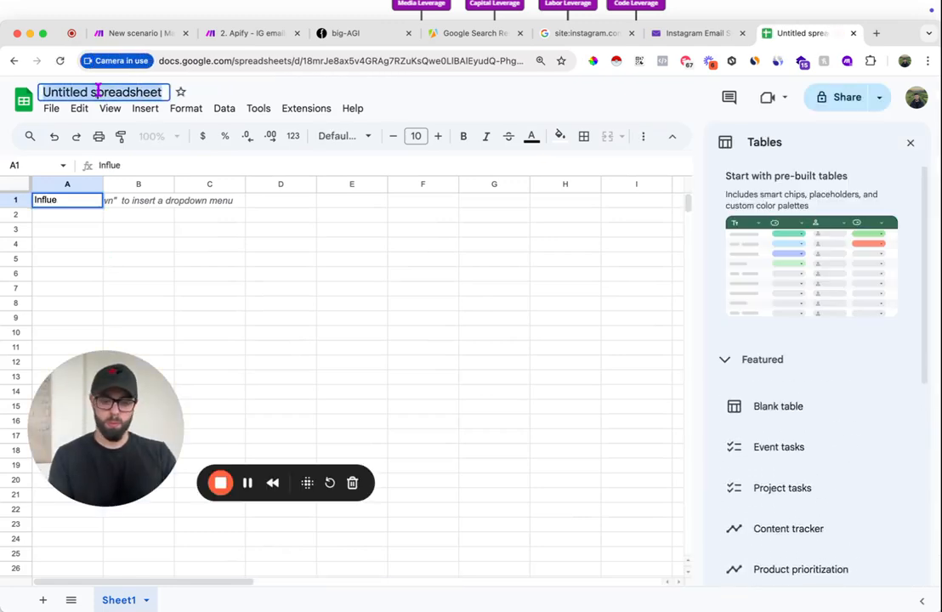
pyautogui.write('Influencer Lead')
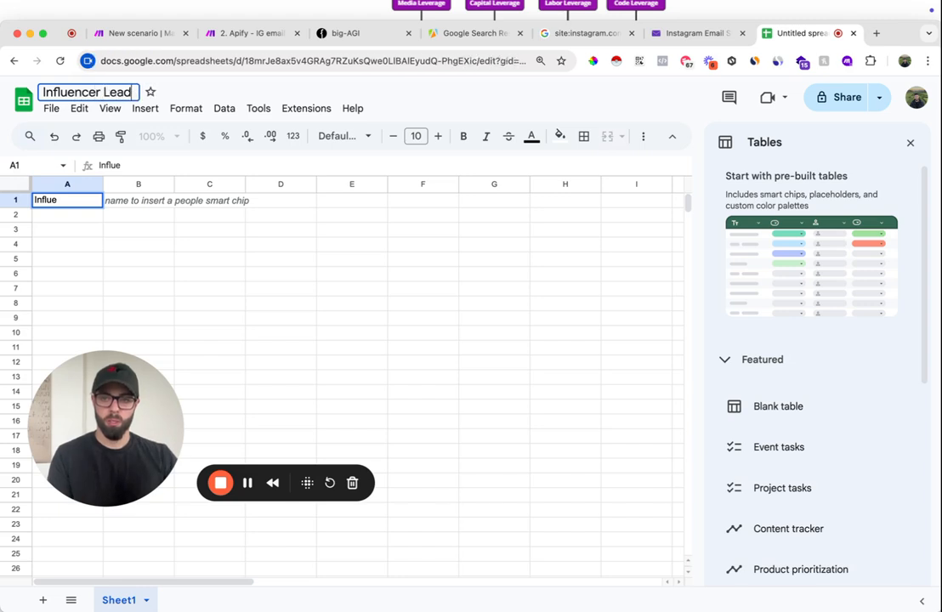
pyautogui.write('s')
# - Enter the column headers Date, URL, Email and Email Status in cells A1 to D1
pyautogui.doubleClick(70, 199)
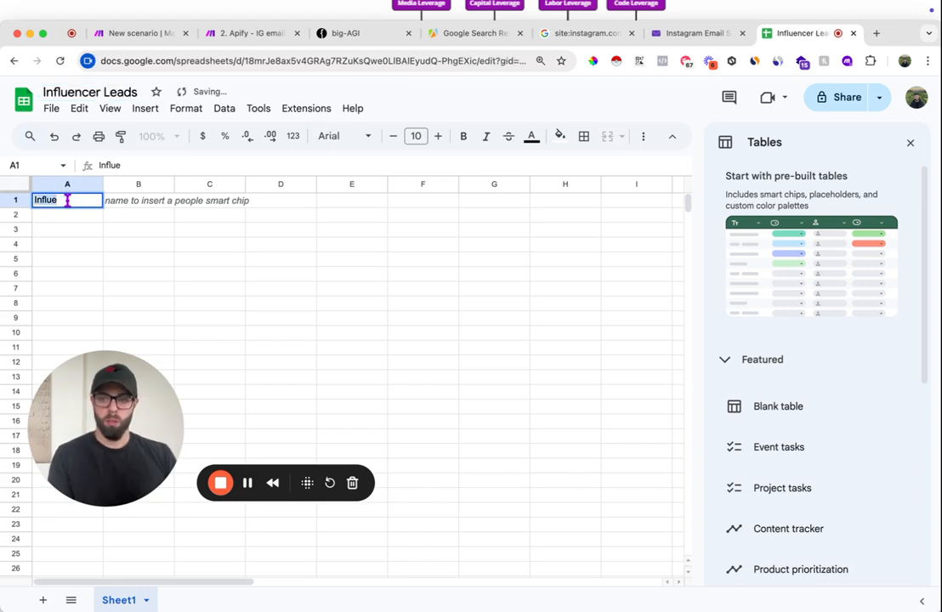
pyautogui.write('Date')
pyautogui.press('Tab')
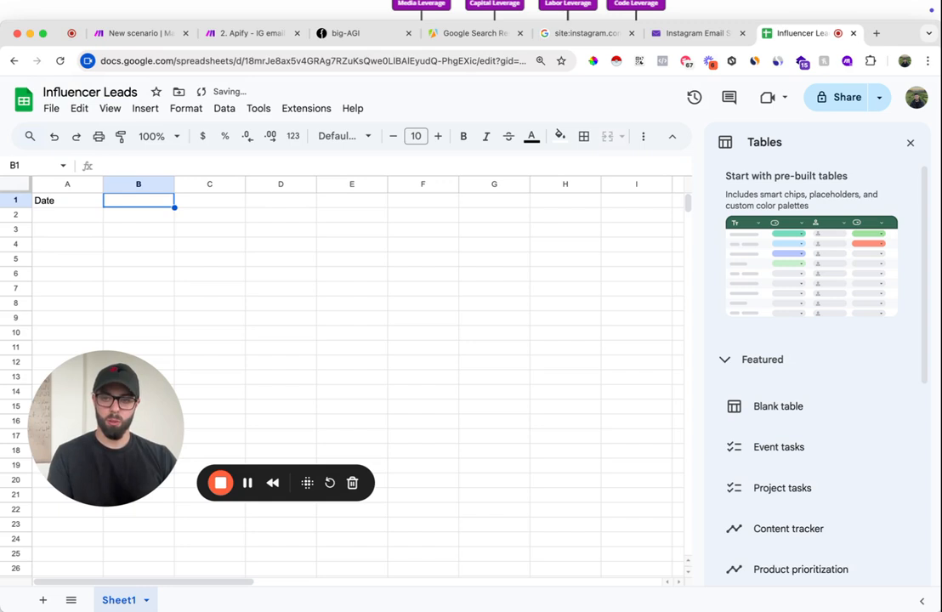
pyautogui.write('URL')
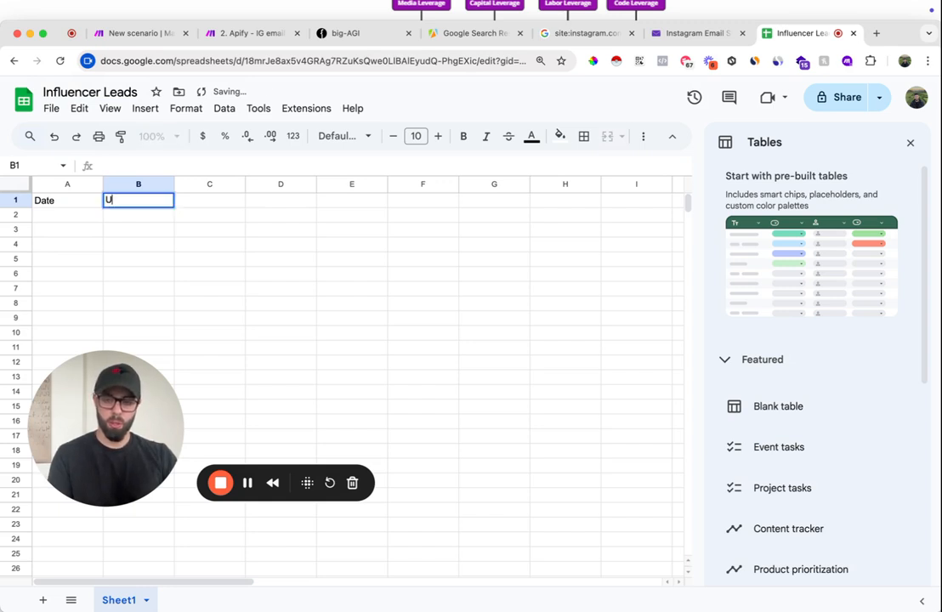
pyautogui.press('Tab')
pyautogui.write('Email')
pyautogui.press('Tab')
pyautogui.write('Email Status')
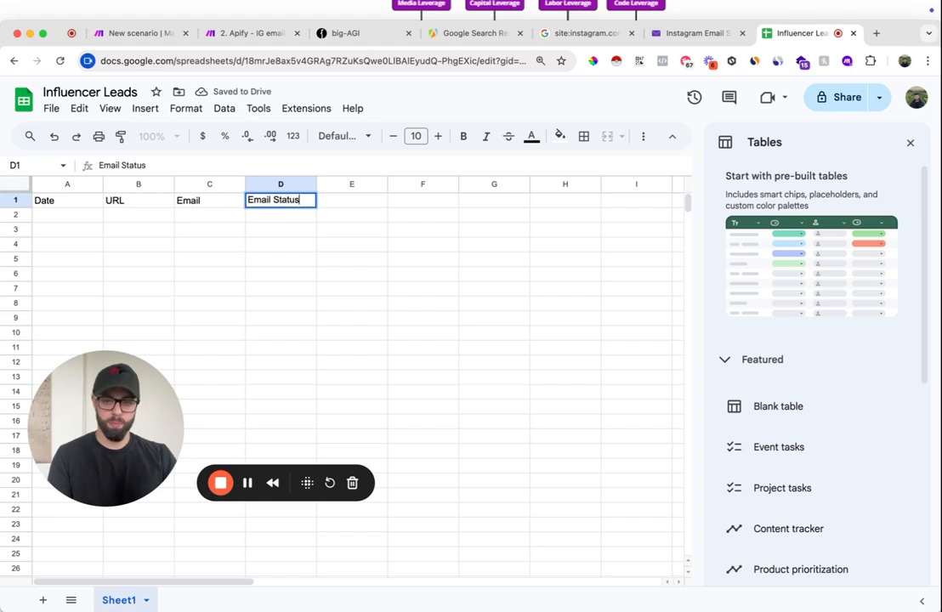
pyautogui.press('Tab')
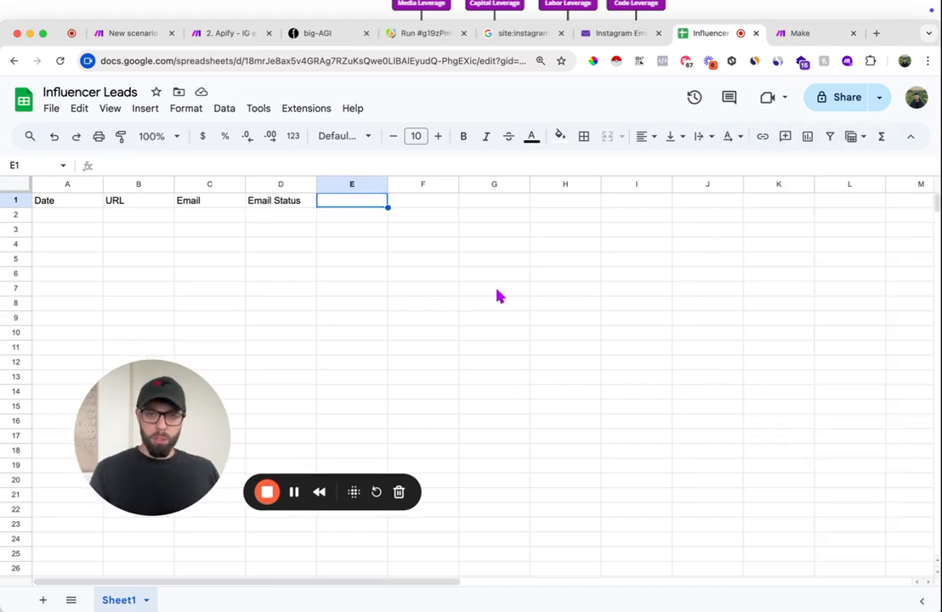
# - Return to the Apify - IG emails scenario in Make and add a Text aggregator after DeBounce, with Apify - Get Dataset Items [6] as source module
pyautogui.click(227, 37)
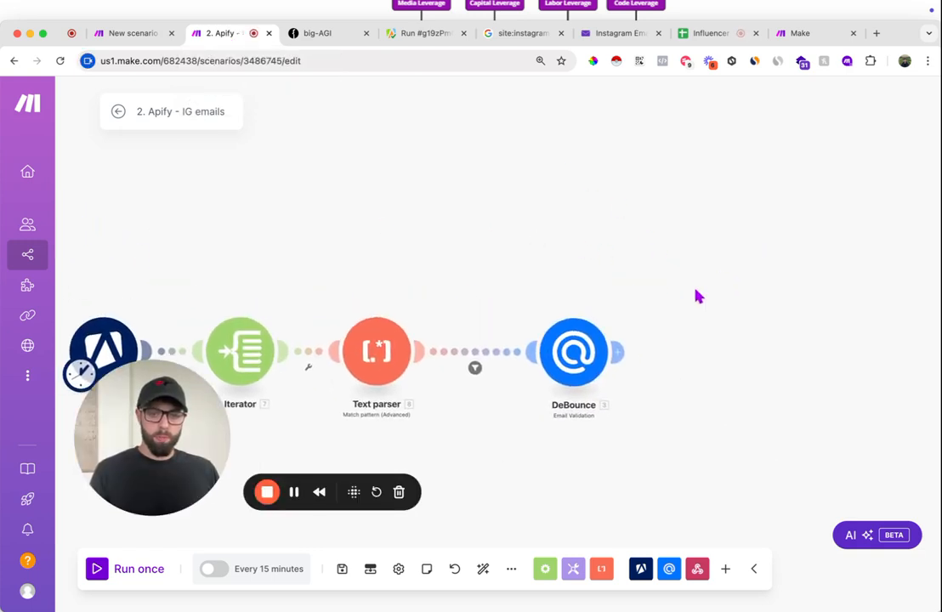
pyautogui.moveTo(695, 283); pyautogui.dragTo(642, 228)
pyautogui.click(566, 300)
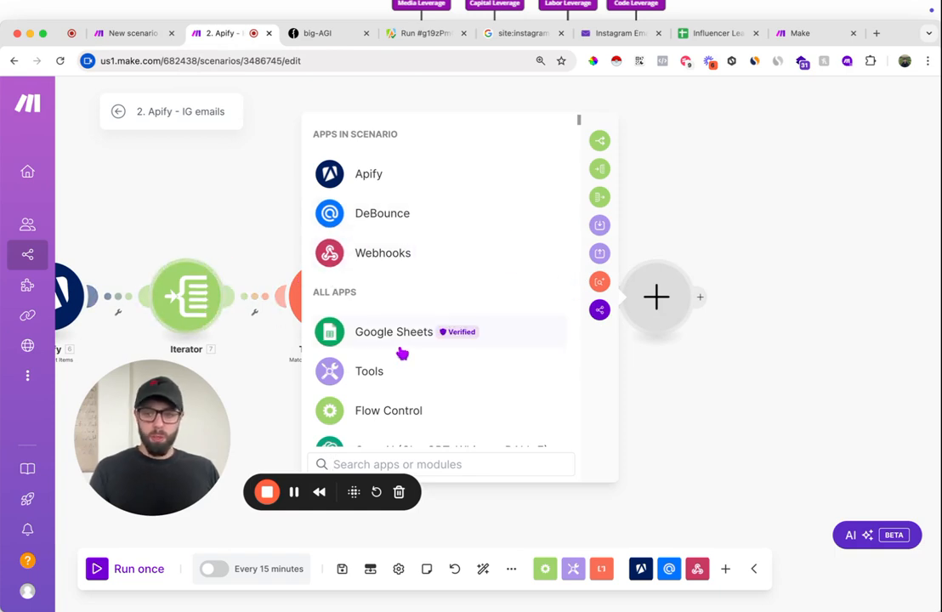
pyautogui.write('text')
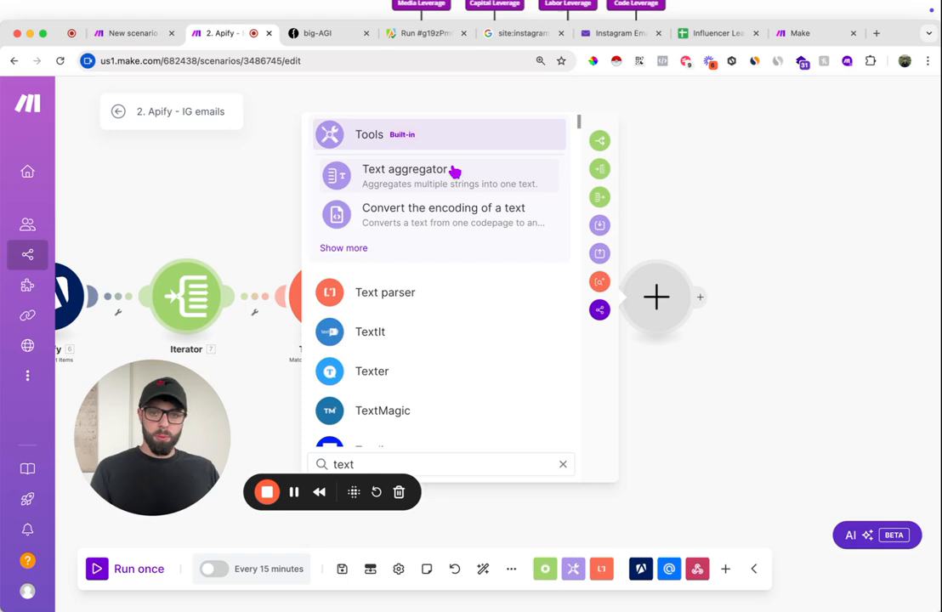
pyautogui.click(453, 175)
pyautogui.click(505, 287)
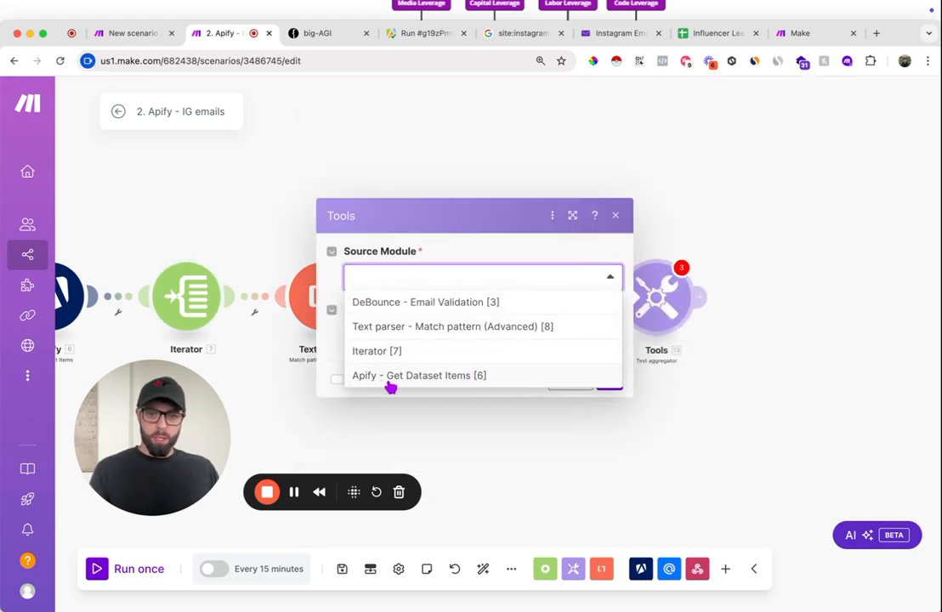
pyautogui.click(422, 382)
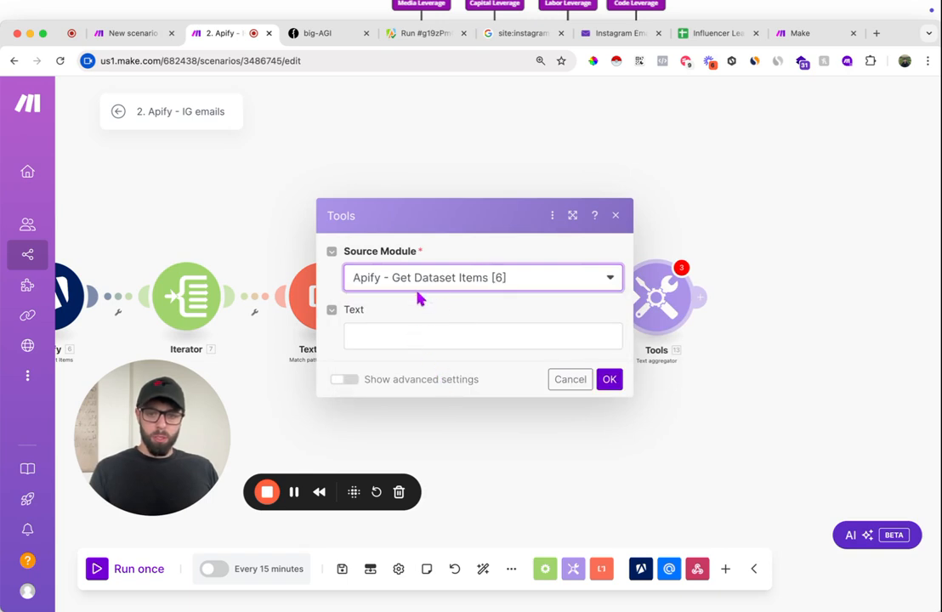
# - Show the Text aggregator's advanced settings and set the row separator to Other with a comma as the separator
pyautogui.click(347, 380)
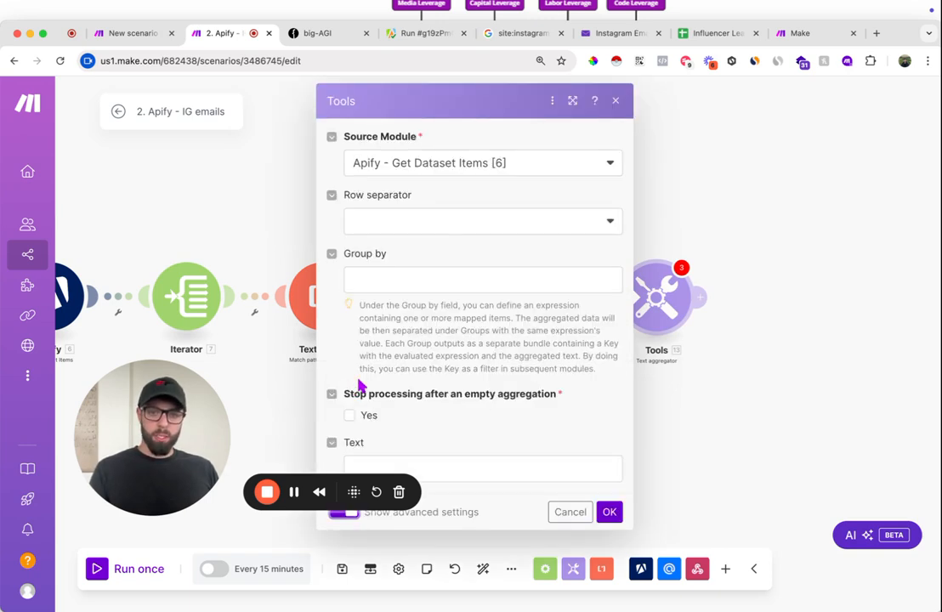
pyautogui.click(449, 225)
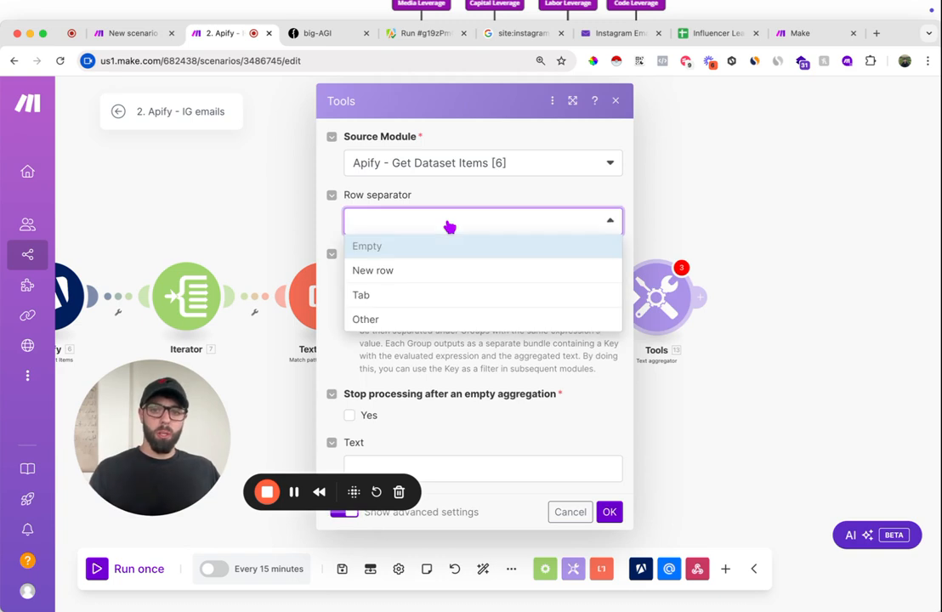
pyautogui.click(426, 322)
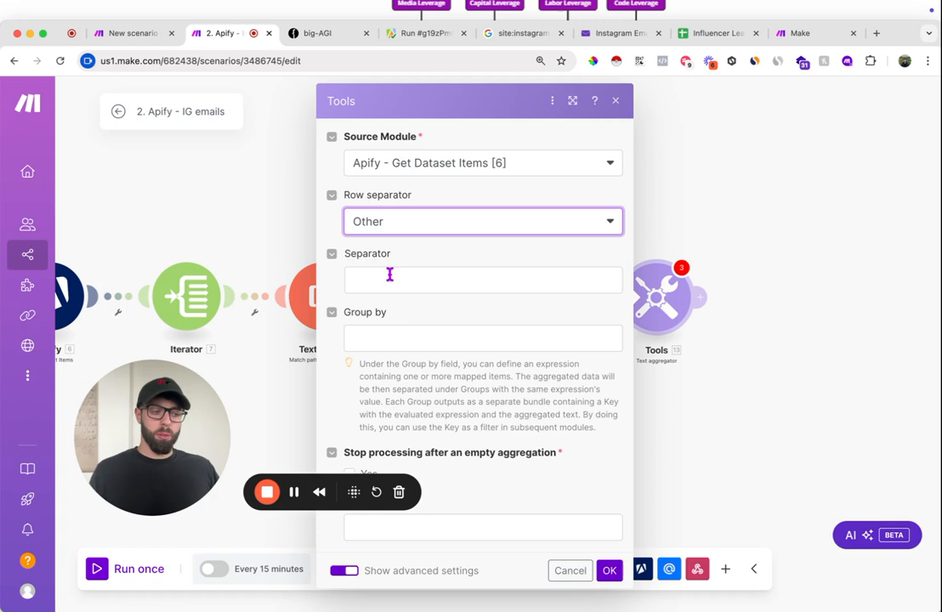
pyautogui.click(454, 277)
pyautogui.write(',')
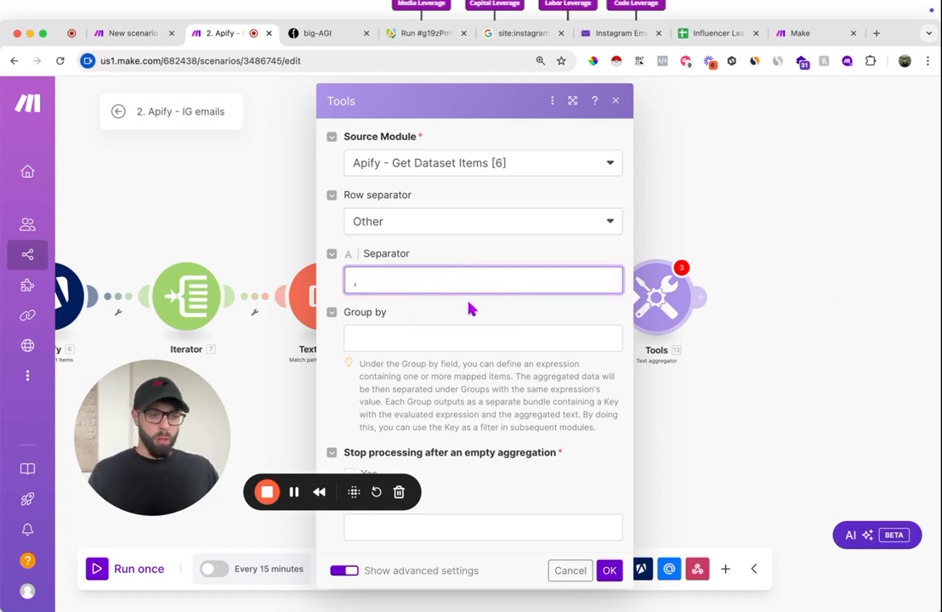
pyautogui.click(510, 534)
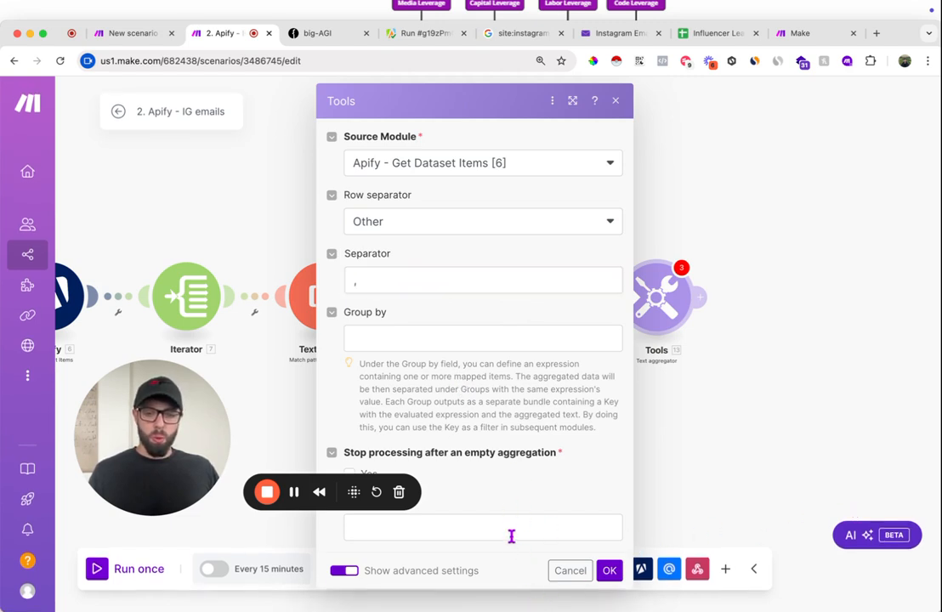
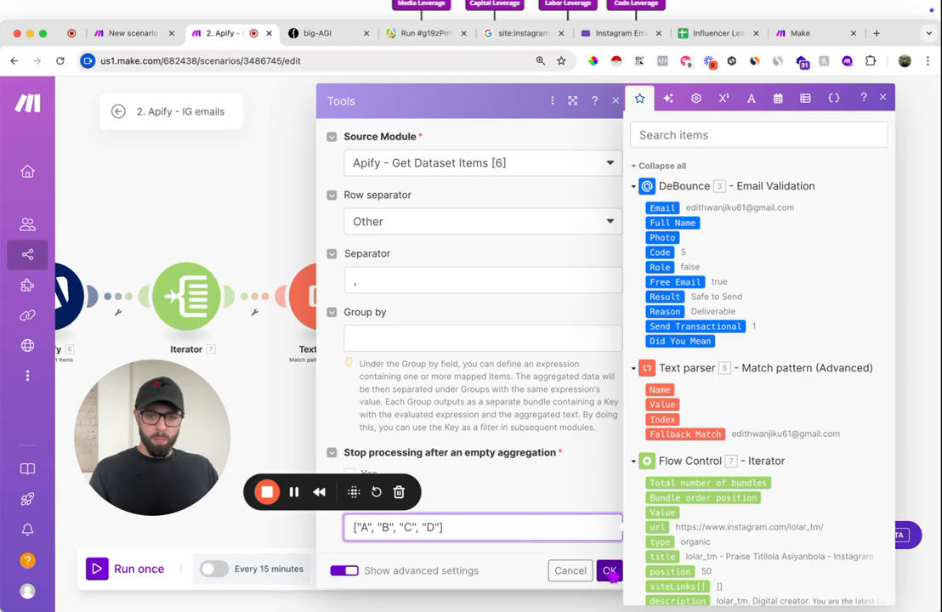
# - Accept the Text aggregator's settings and add a Google Sheets Make an API Call module after it
pyautogui.click(610, 572)
pyautogui.click(700, 299)
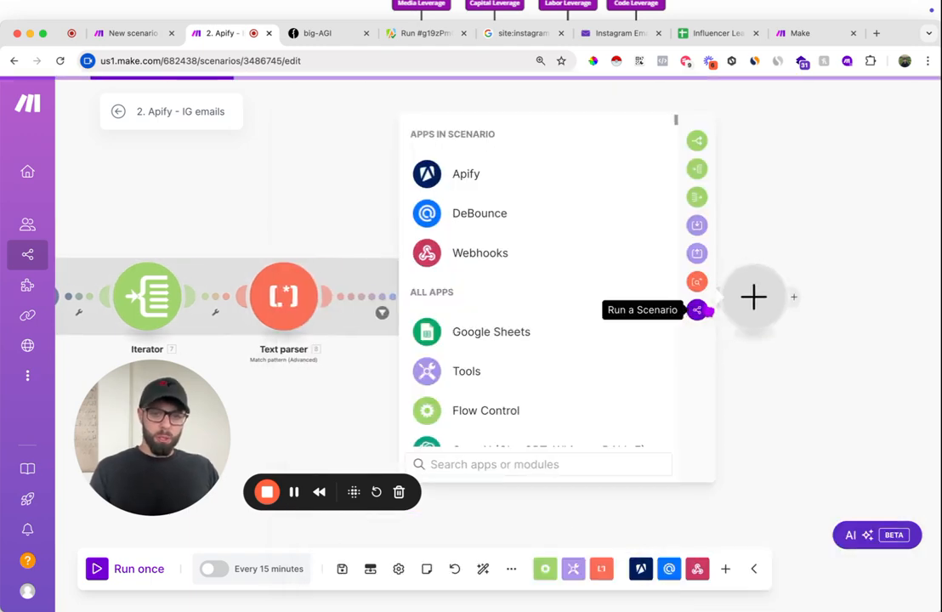
pyautogui.write('make')
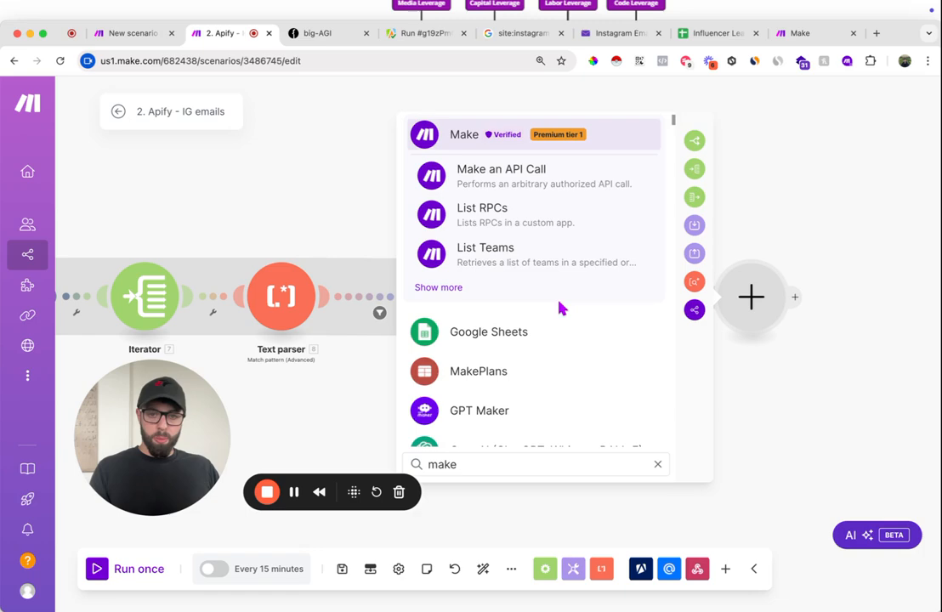
pyautogui.click(542, 330)
pyautogui.scroll(-10, 561, 383)
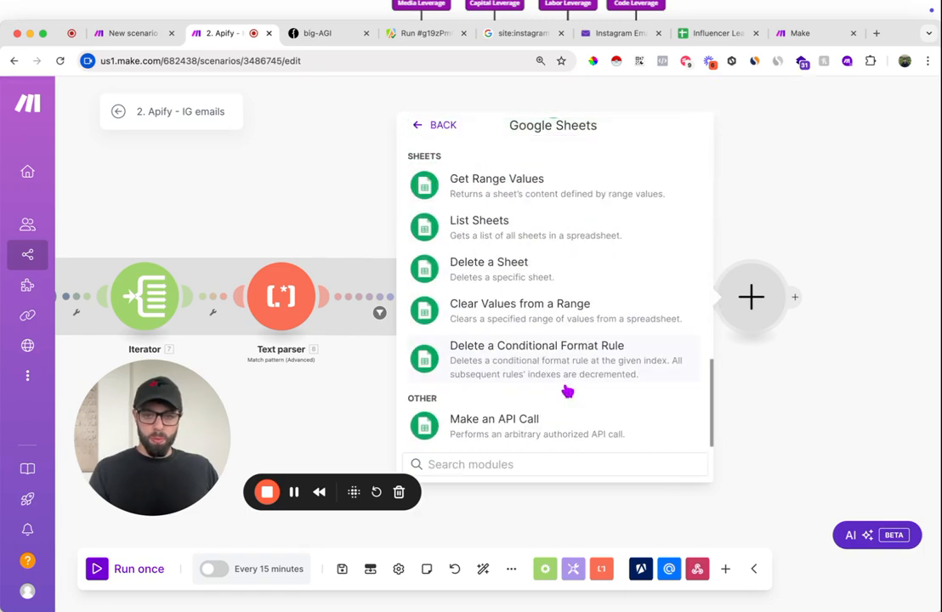
pyautogui.click(541, 432)
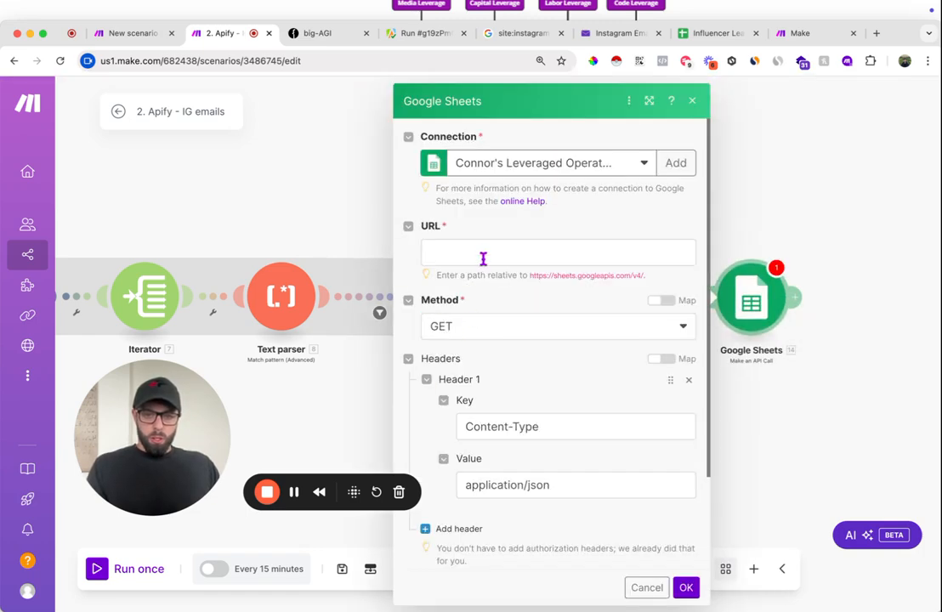
# - Copy the Influencer Leads address from spreadsheets/d/ through the spreadsheet ID and enter it as the API call's URL in the Make scenario
pyautogui.click(714, 34)
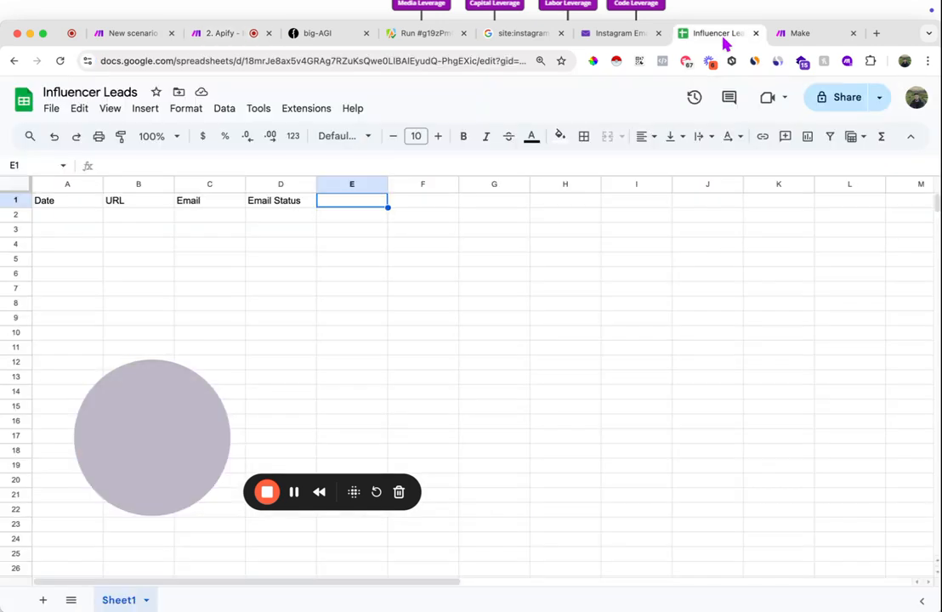
pyautogui.click(259, 58)
pyautogui.click(261, 60)
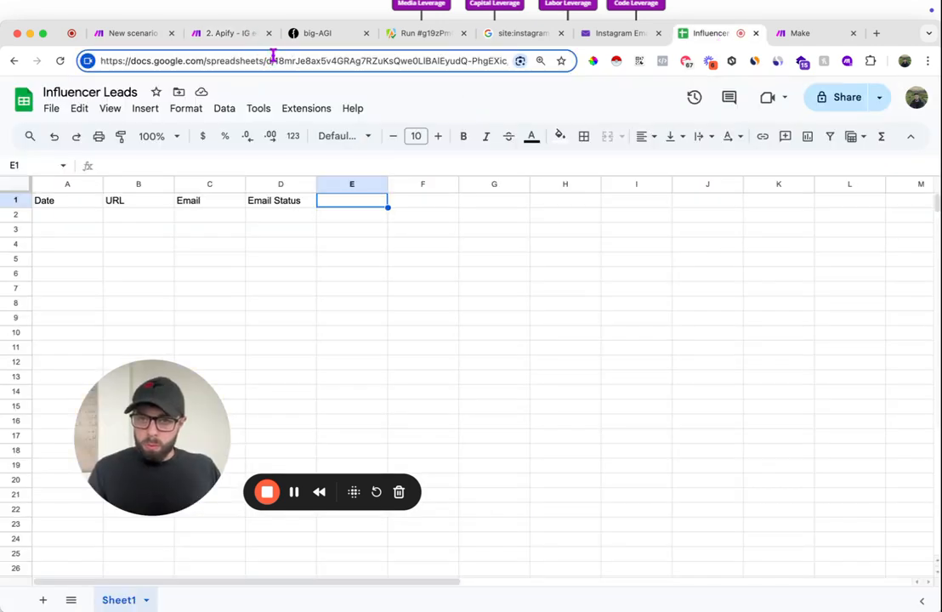
pyautogui.moveTo(272, 58); pyautogui.dragTo(524, 58)
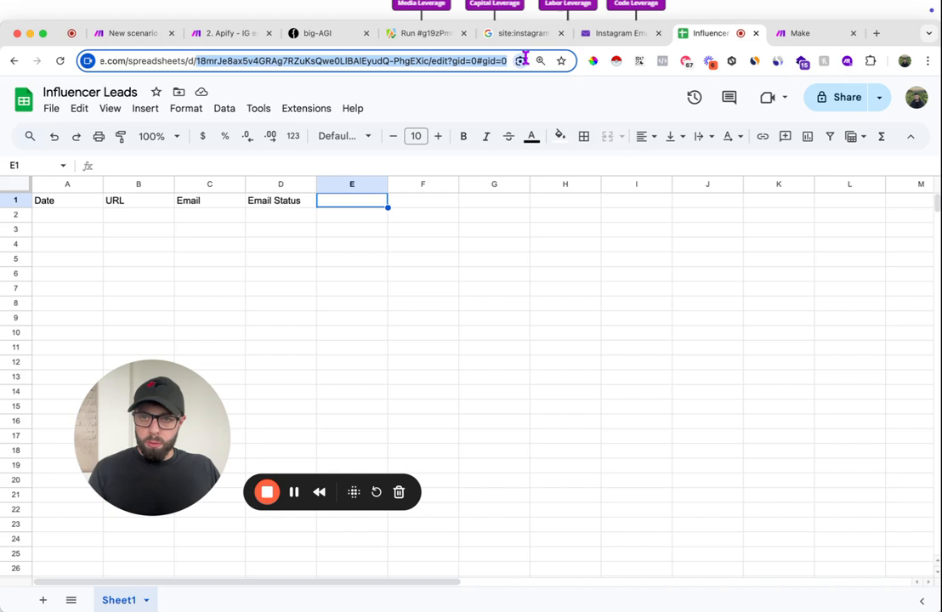
pyautogui.moveTo(126, 62); pyautogui.dragTo(433, 60)
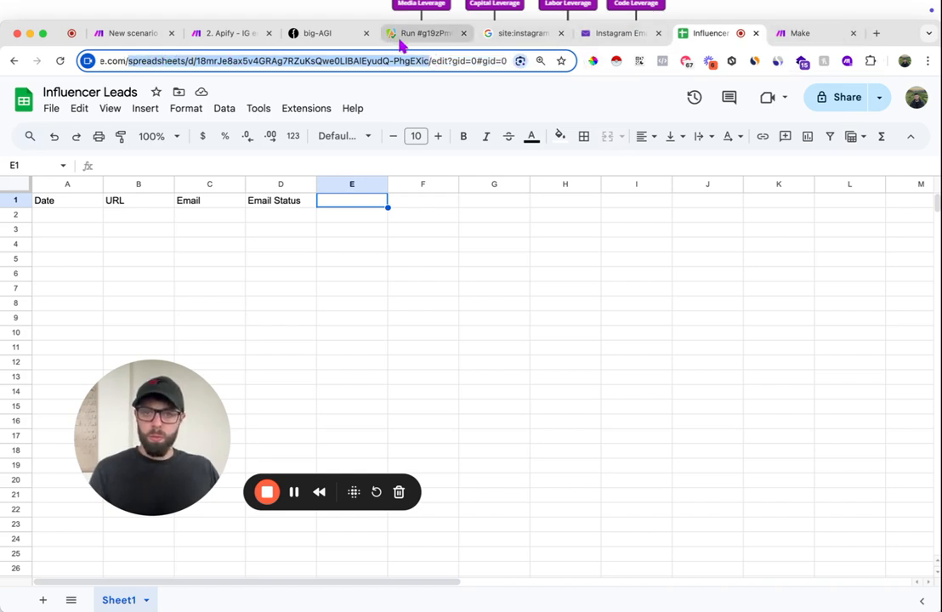
pyautogui.click(221, 34)
pyautogui.click(478, 253)
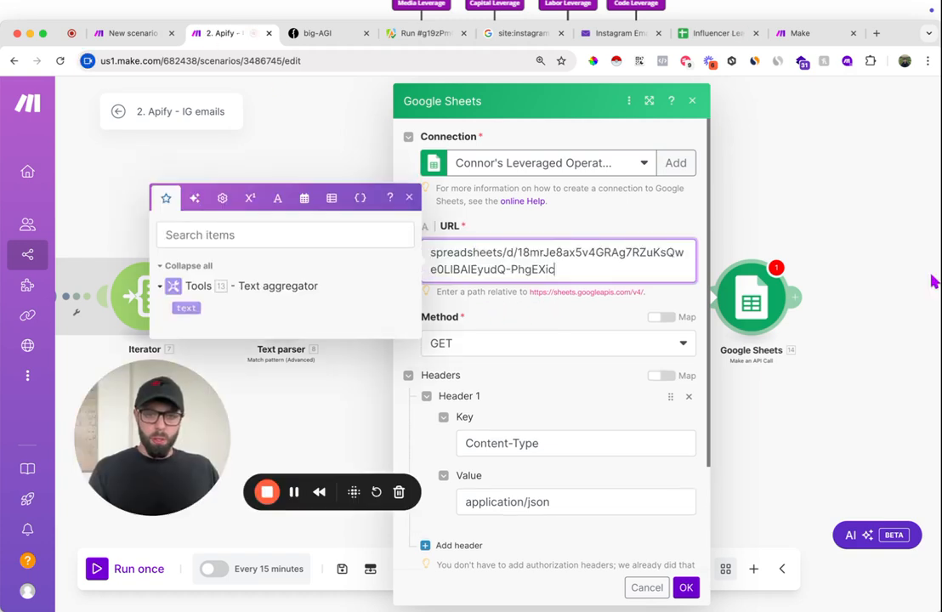
# - Extend the API call's URL with /values/A:Z:append and set the method to POST
pyautogui.press('super+Tab')
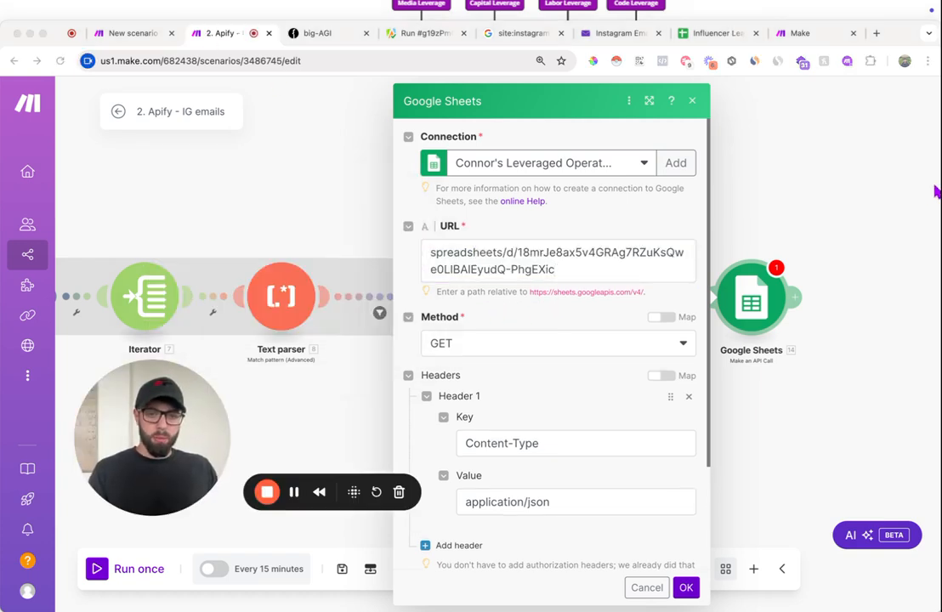
pyautogui.click(585, 269)
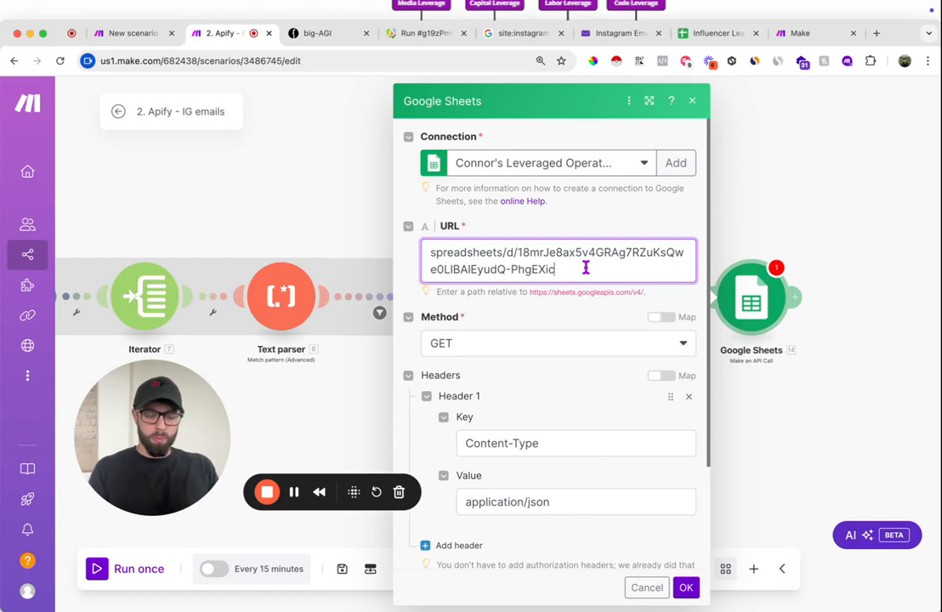
pyautogui.press('super+Tab')
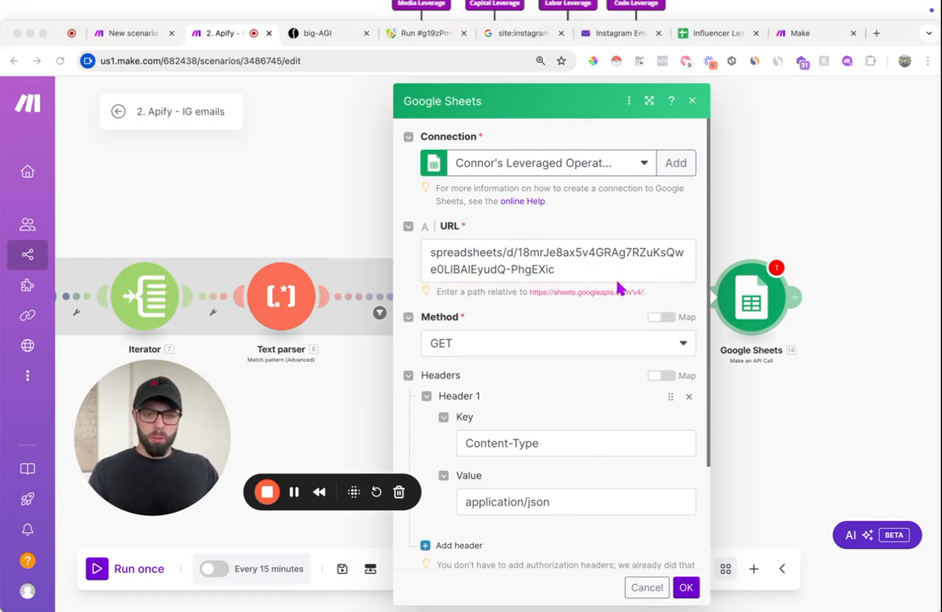
pyautogui.click(602, 272)
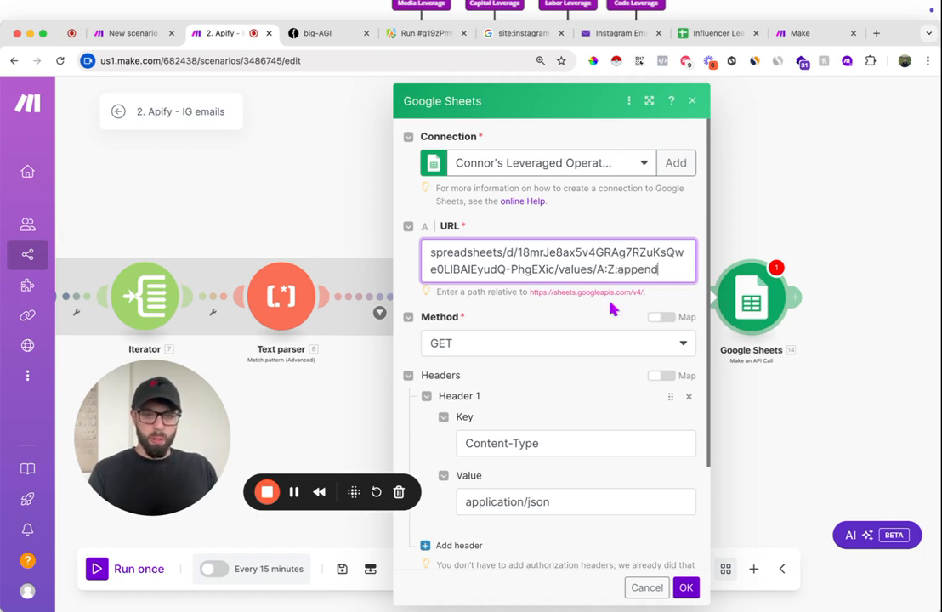
pyautogui.click(605, 344)
pyautogui.click(513, 392)
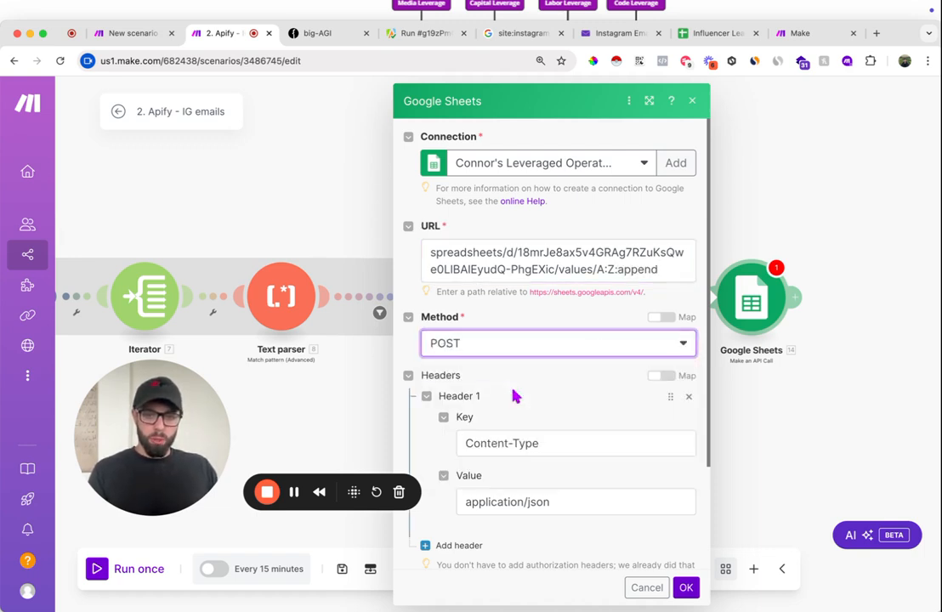
# - Add a query string parameter with the key valueInputOption and the value USER_ENTERED
pyautogui.scroll(-3, 514, 395)
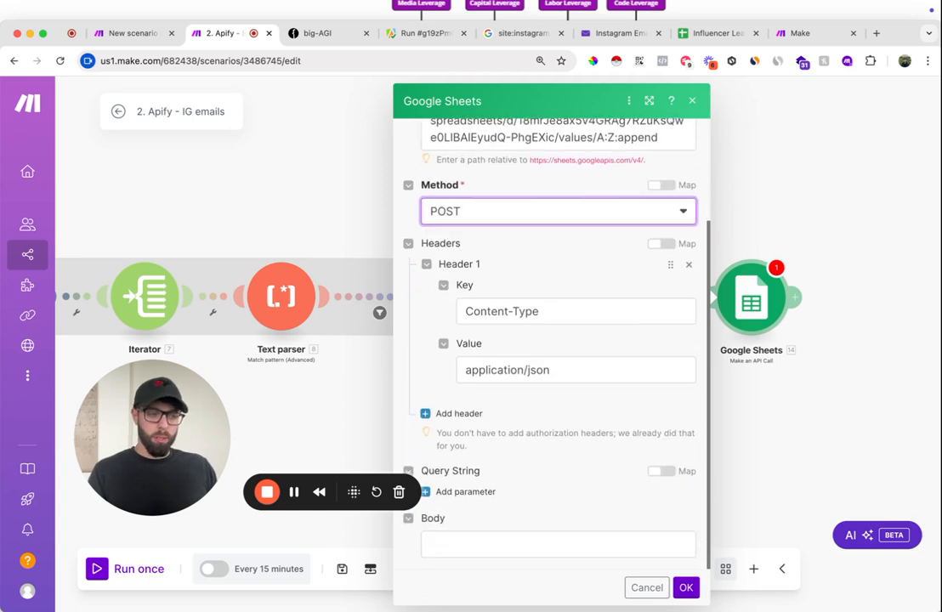
pyautogui.click(466, 494)
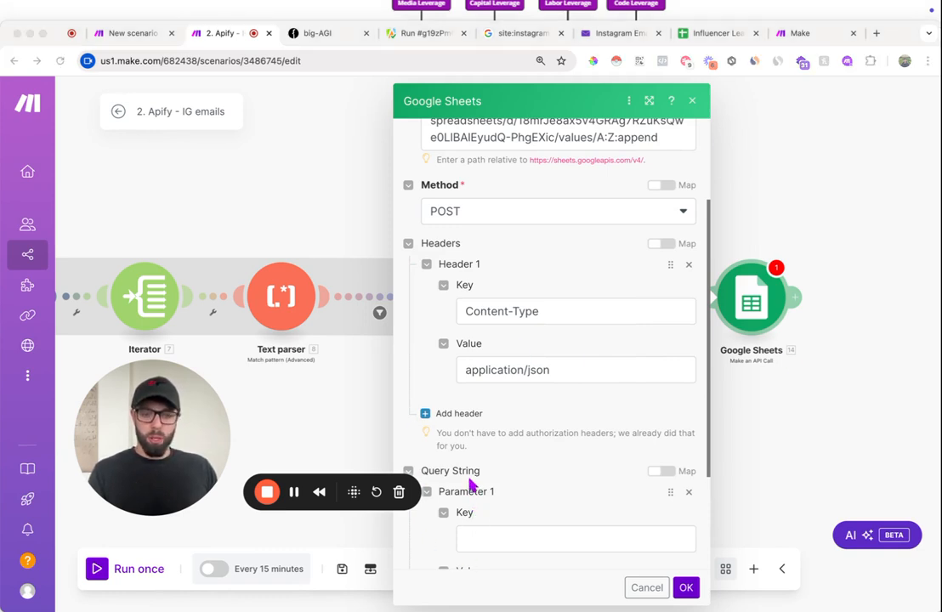
pyautogui.scroll(-2, 476, 476)
pyautogui.click(513, 452)
pyautogui.write('valueInputOption')
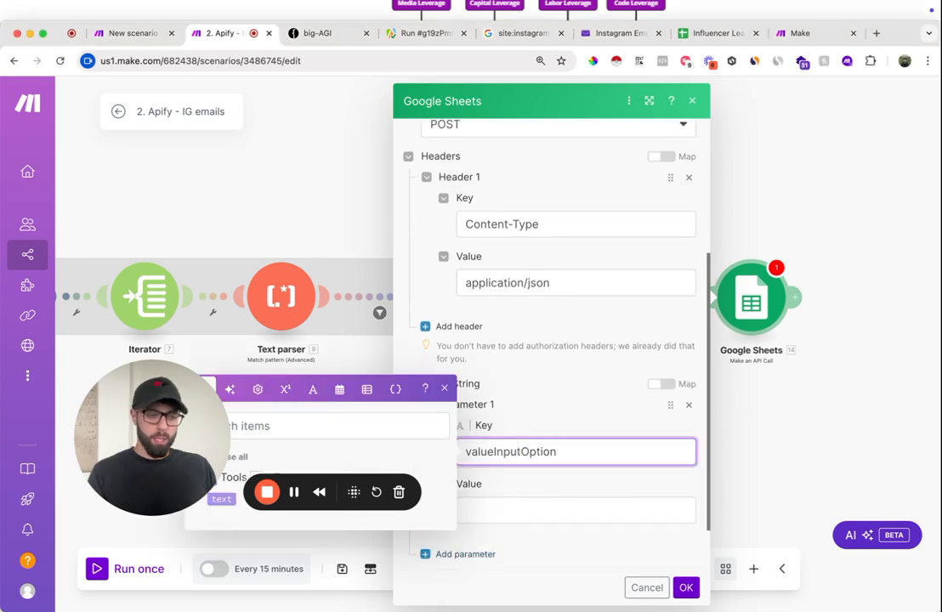
pyautogui.press('super+Tab')
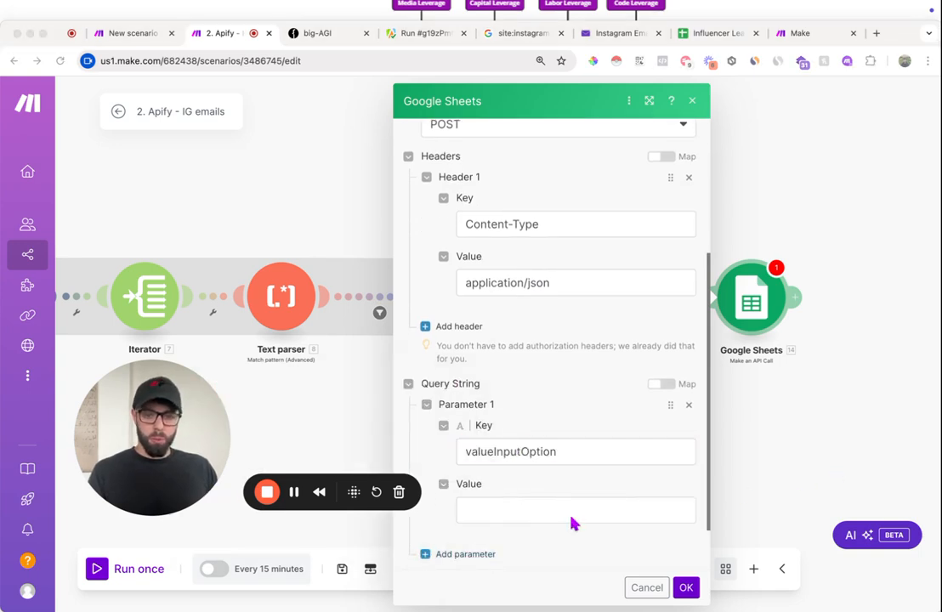
pyautogui.click(535, 510)
pyautogui.write('USER_ENTERED')
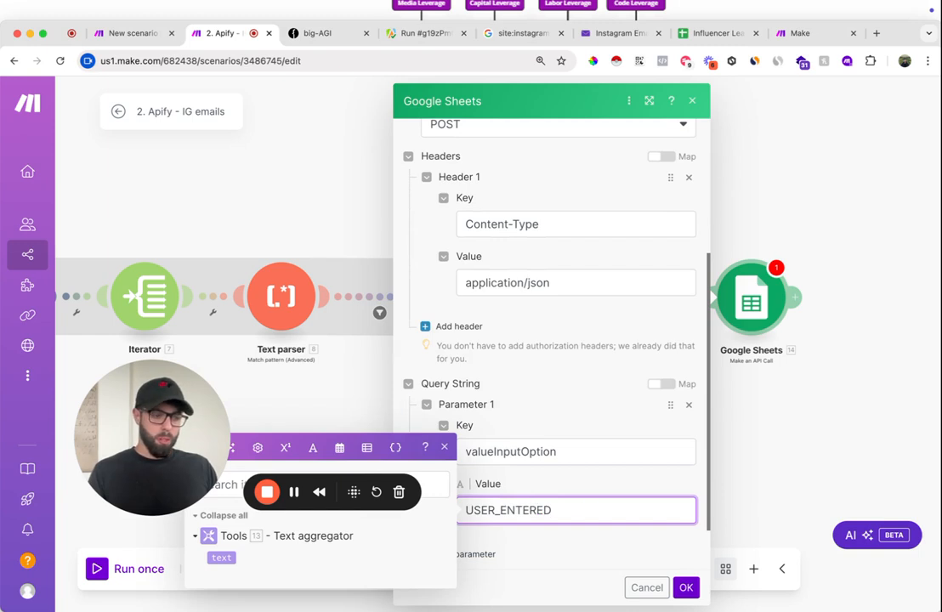
# - Set the request body to {"values":[ ]} with the Text aggregator's text mapped inside the brackets, and save the Google Sheets module
pyautogui.click(557, 495)
pyautogui.click(507, 537)
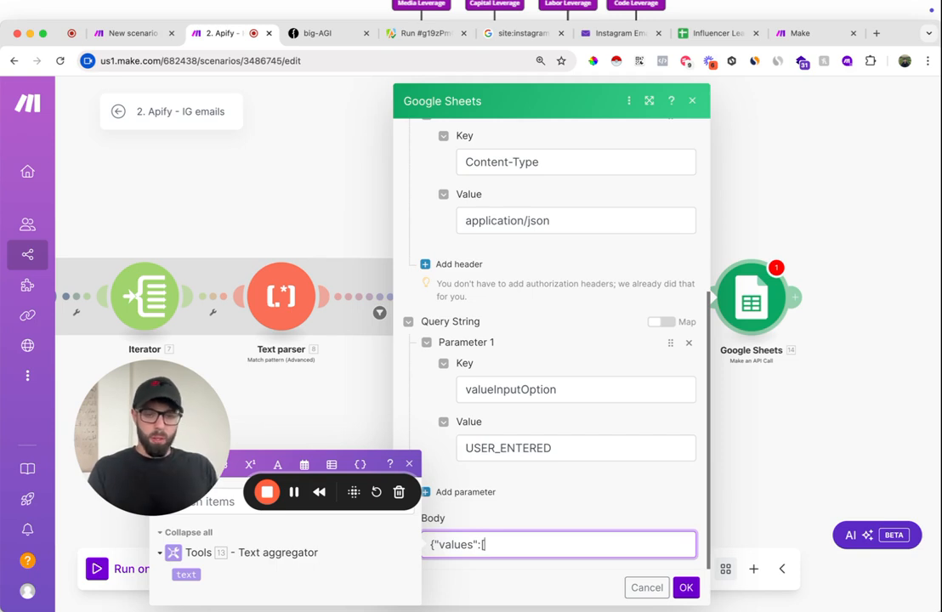
pyautogui.click(186, 574)
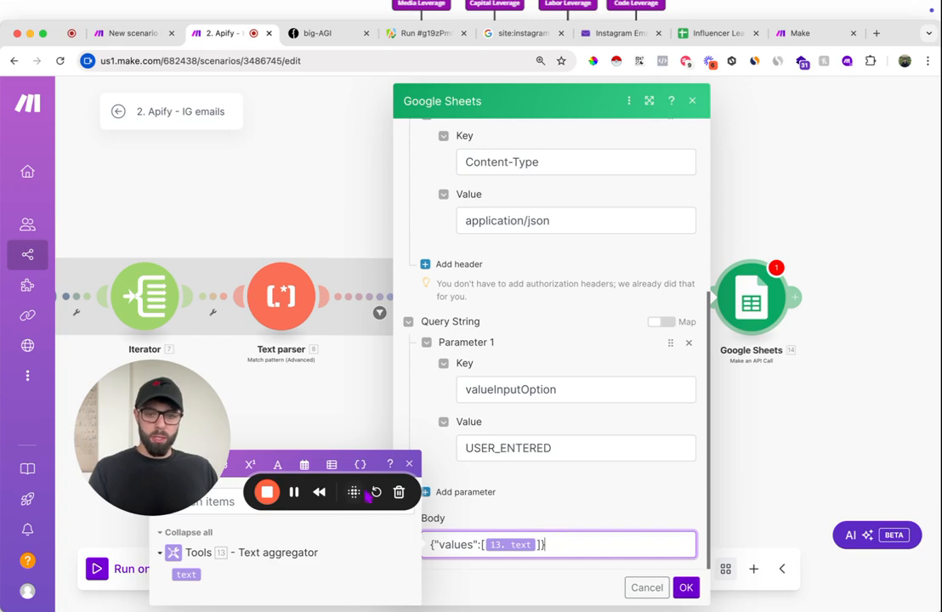
pyautogui.click(686, 588)
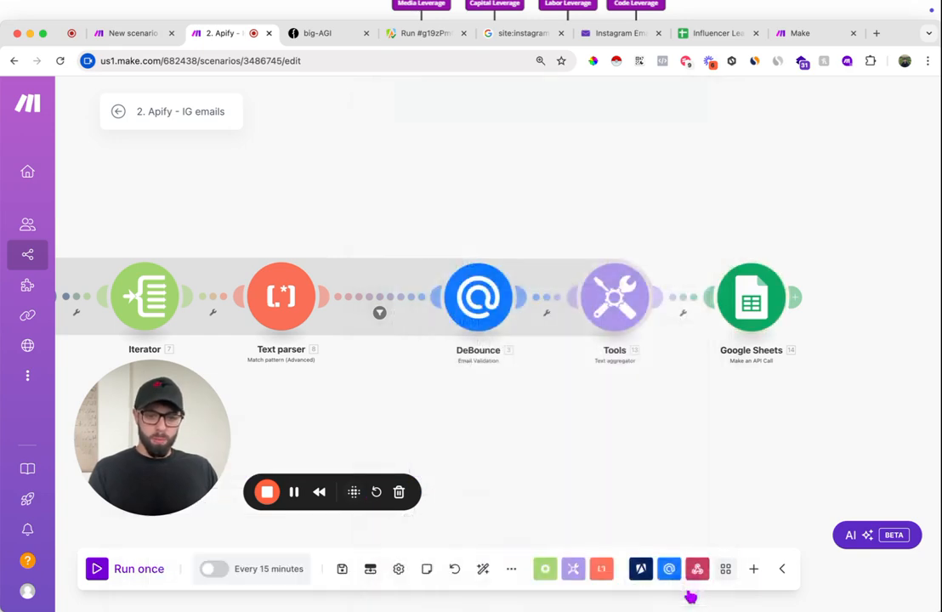
# - Check the Google Sheets request body and copy the sample row ["A", "B", "C", "D"] from the Text aggregator's text
pyautogui.click(545, 368)
pyautogui.scroll(-5, 792, 513)
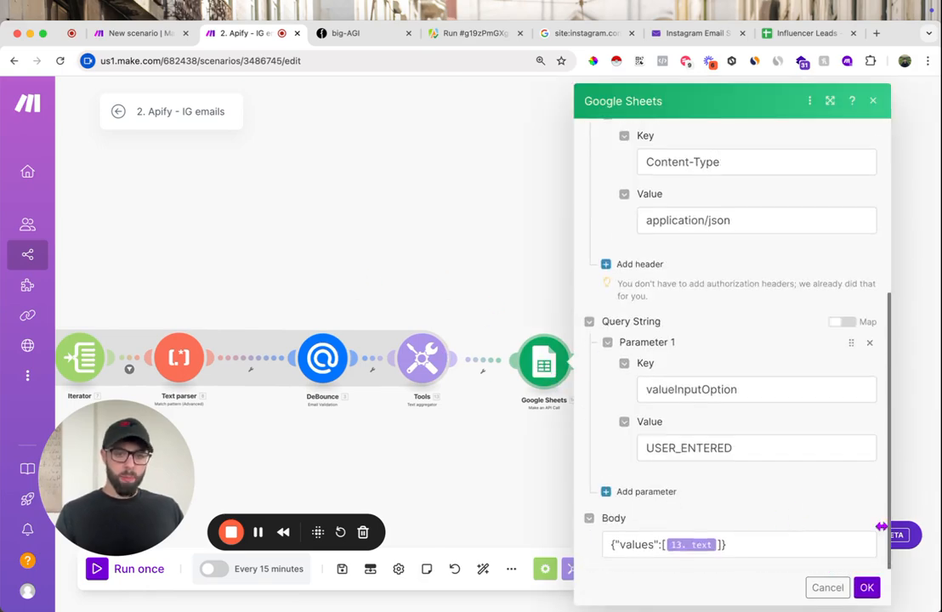
pyautogui.click(866, 587)
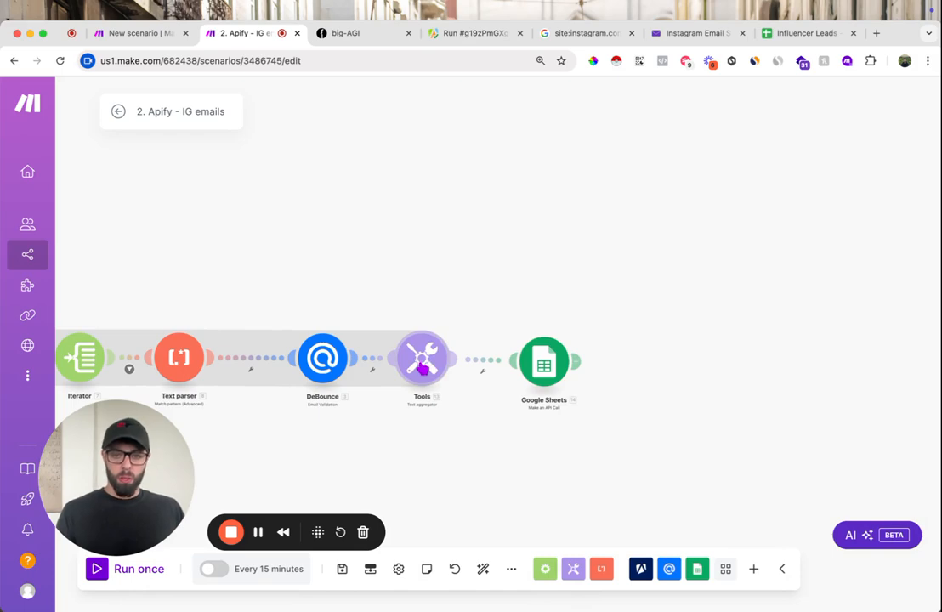
pyautogui.click(422, 364)
pyautogui.tripleClick(572, 551)
pyautogui.press('super+c')
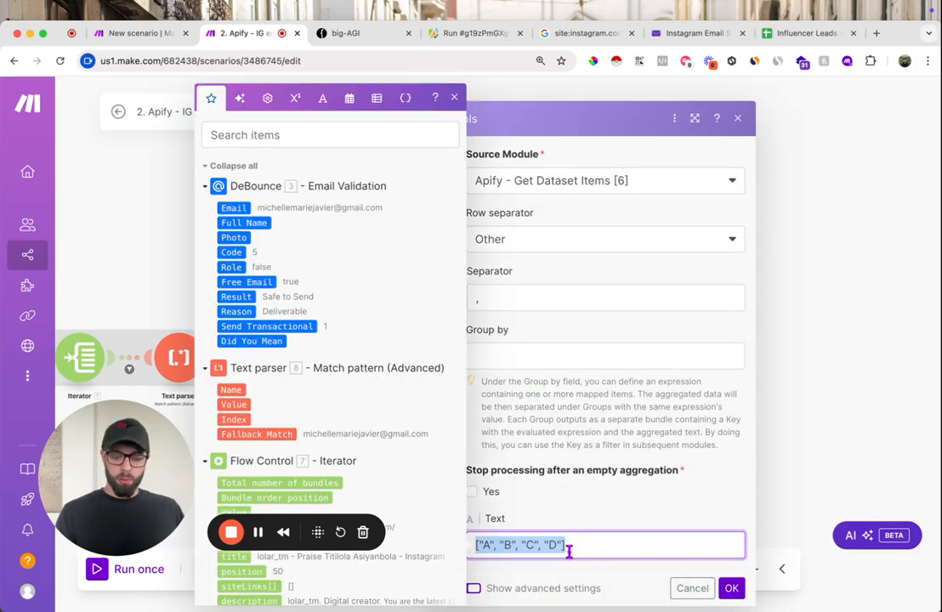
pyautogui.click(731, 587)
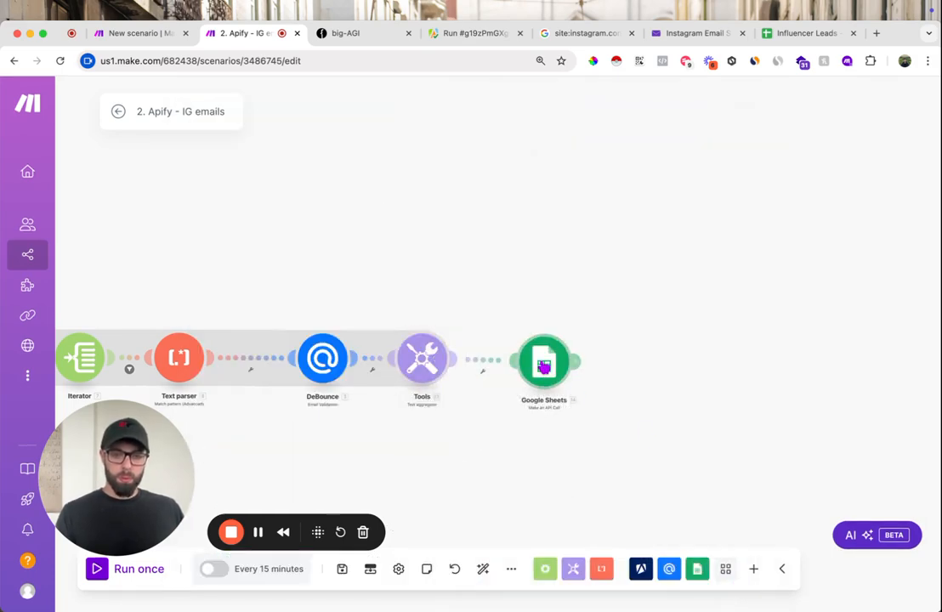
# - Replace the mapped text in the Google Sheets body with the sample row, making it {"values":[["A", "B", "C", "D"]]}
pyautogui.click(544, 364)
pyautogui.scroll(-5, 695, 503)
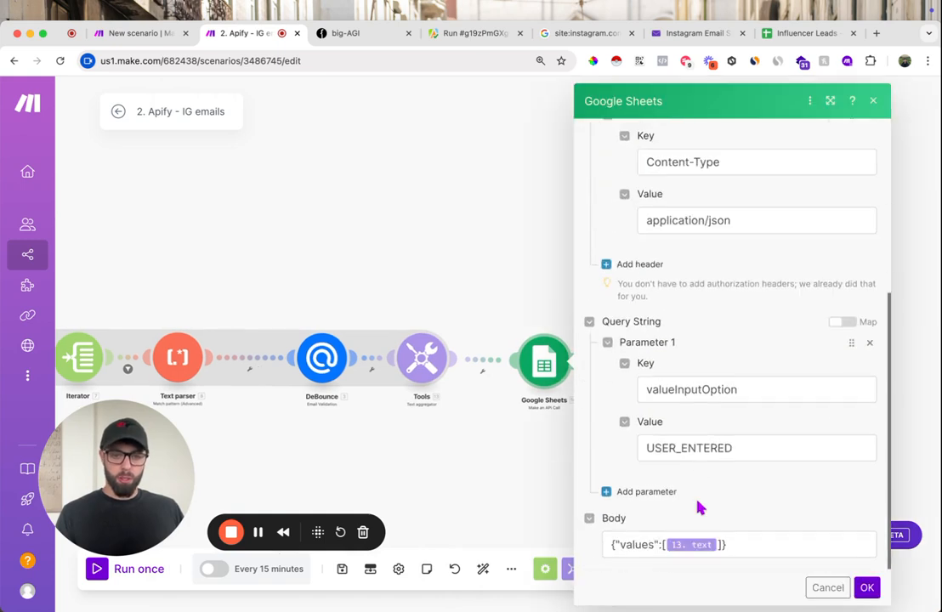
pyautogui.click(719, 544)
pyautogui.press('BackSpace')
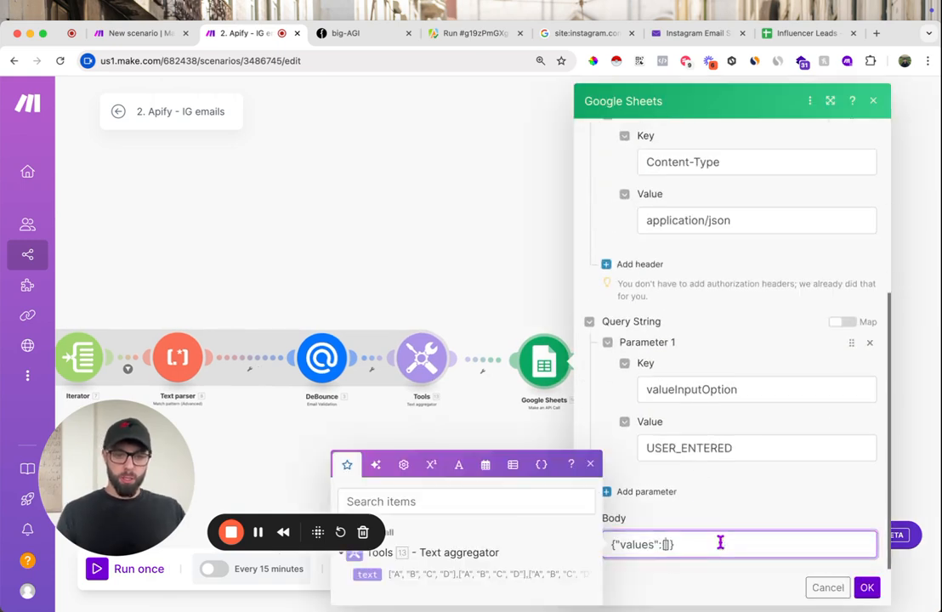
pyautogui.press('super+v')
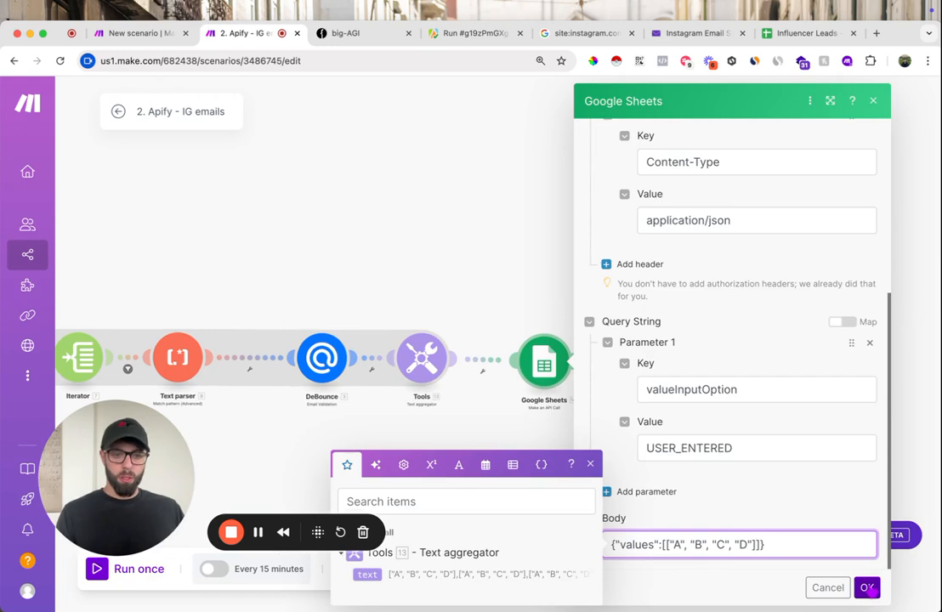
pyautogui.click(866, 587)
# - Run only the Google Sheets module to test the API call and close its output
pyautogui.rightClick(536, 365)
pyautogui.click(566, 395)
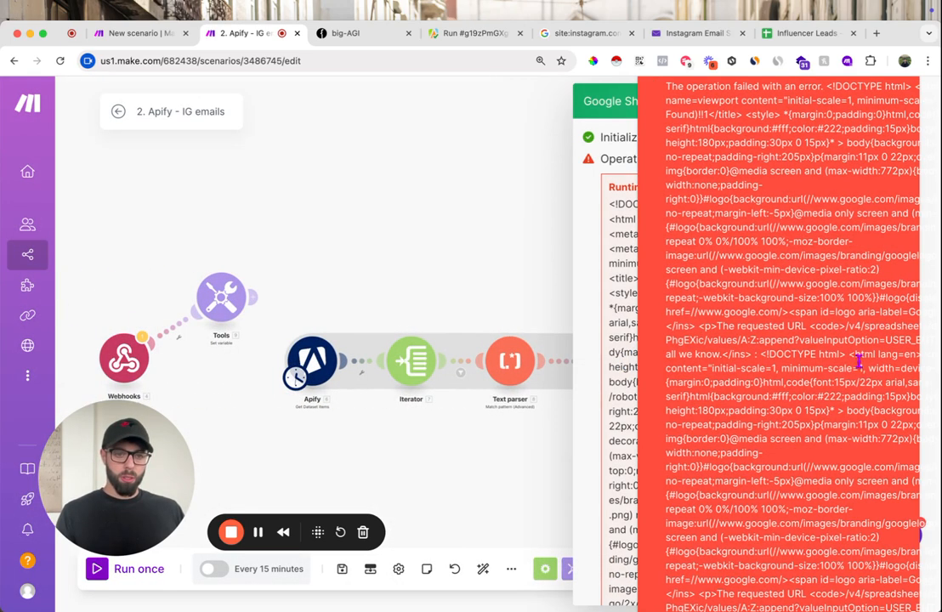
pyautogui.click(499, 245)
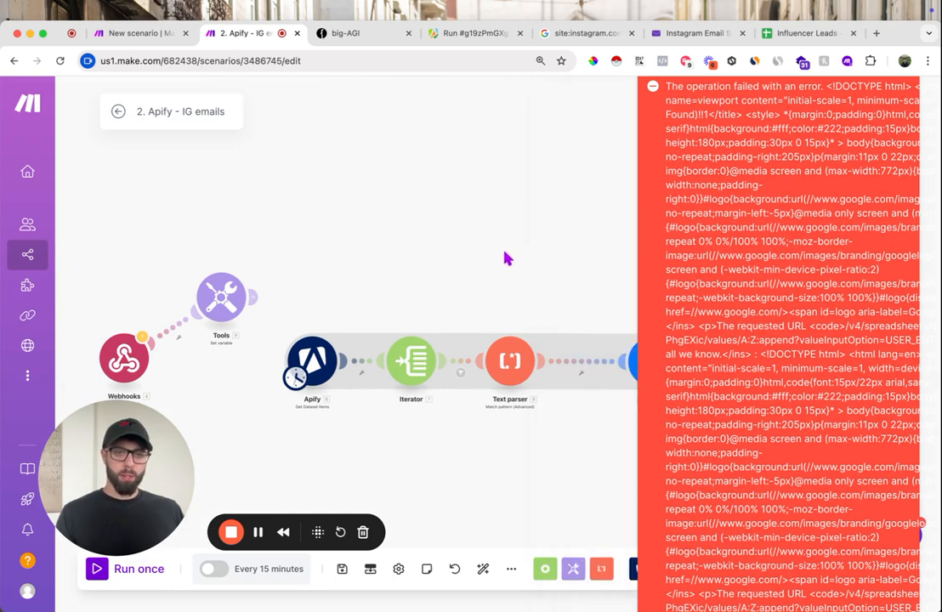
pyautogui.moveTo(537, 244); pyautogui.dragTo(390, 274)
pyautogui.hscroll(5, 568, 298)
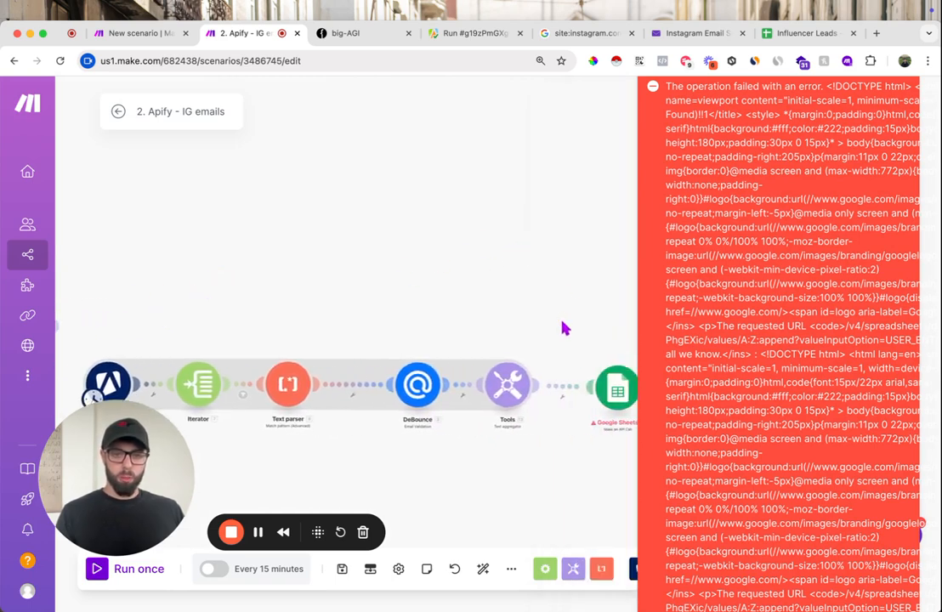
pyautogui.hscroll(5, 520, 301)
pyautogui.scroll(-2, 520, 301)
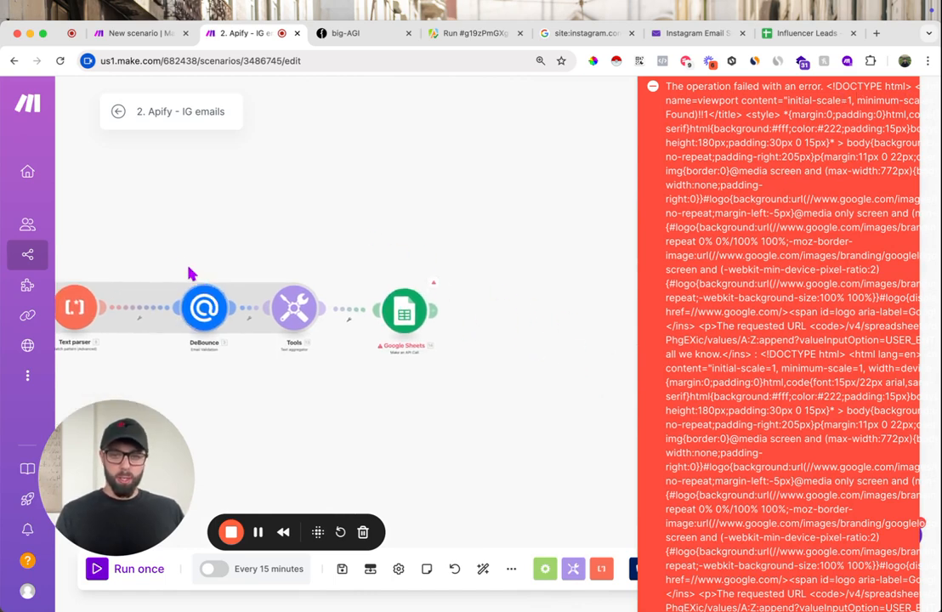
pyautogui.hscroll(-5, 322, 267)
pyautogui.hscroll(2, 525, 294)
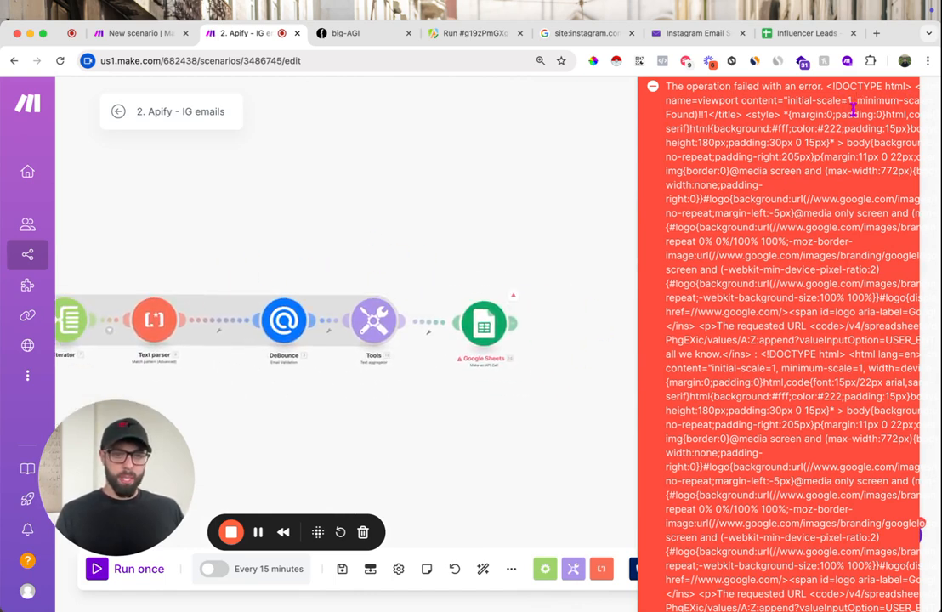
pyautogui.hscroll(-4, 493, 315)
pyautogui.scroll(-1, 493, 314)
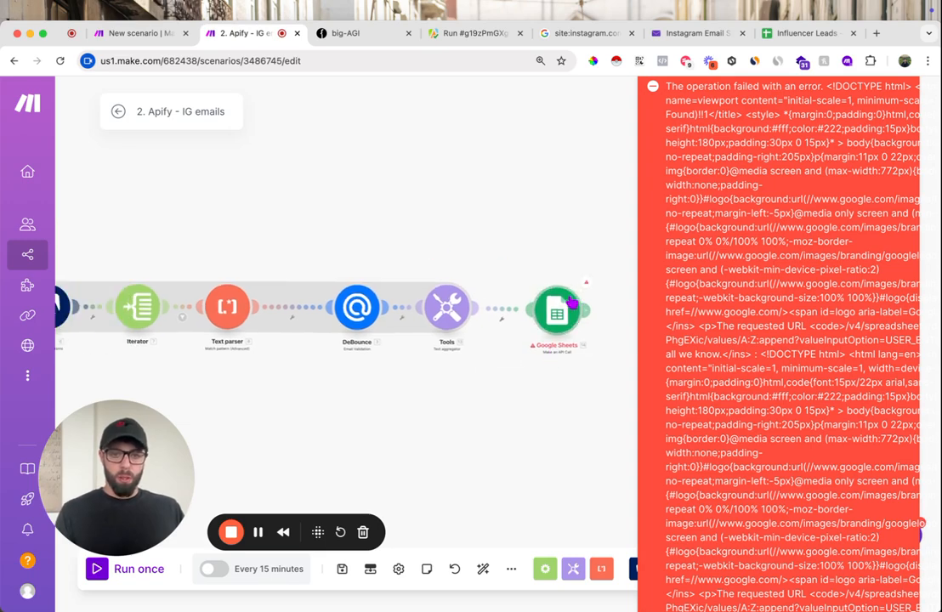
# - Remove the "d/" before the spreadsheet ID in the Google Sheets module's URL and save the module
pyautogui.click(557, 312)
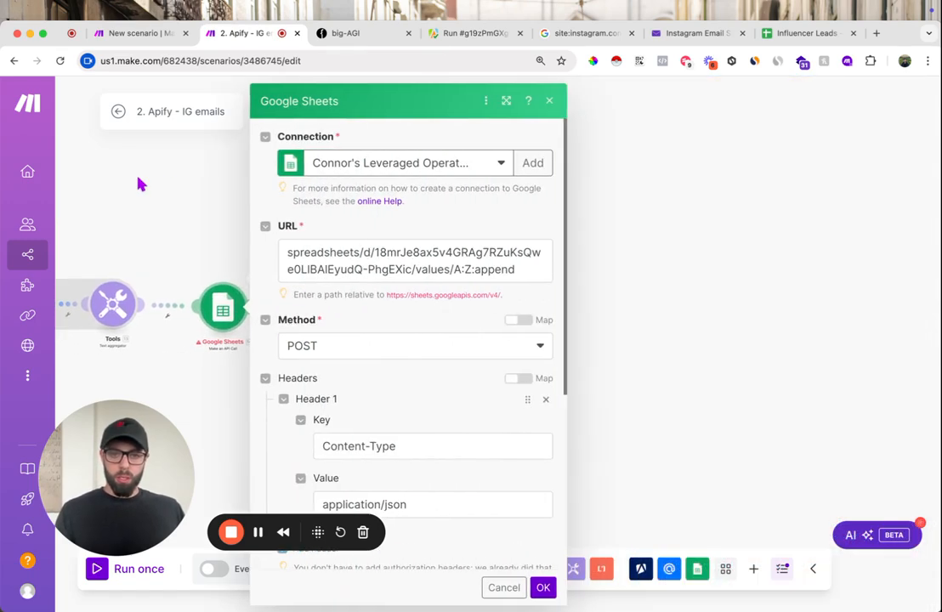
pyautogui.scroll(-5, 577, 340)
pyautogui.scroll(5, 577, 323)
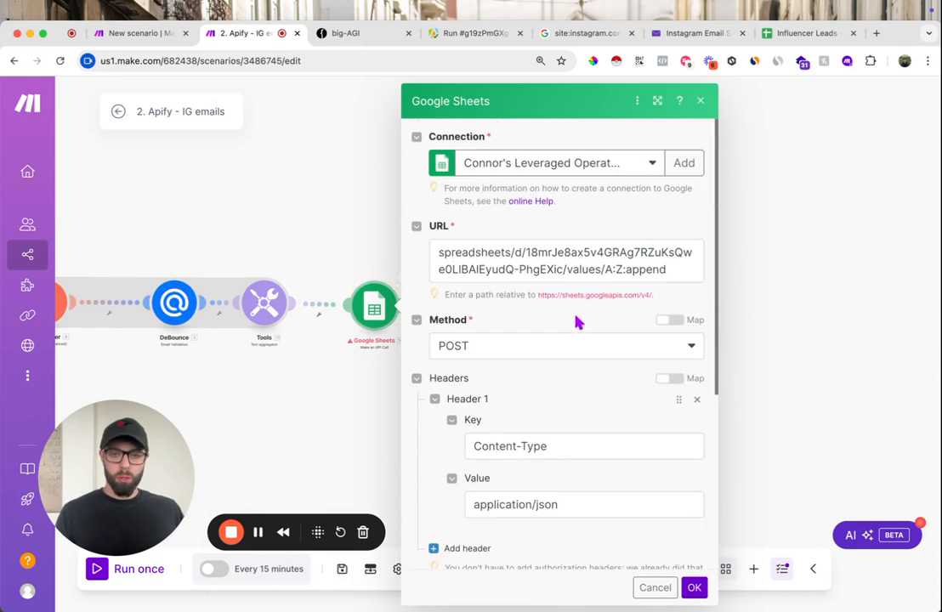
pyautogui.click(529, 254)
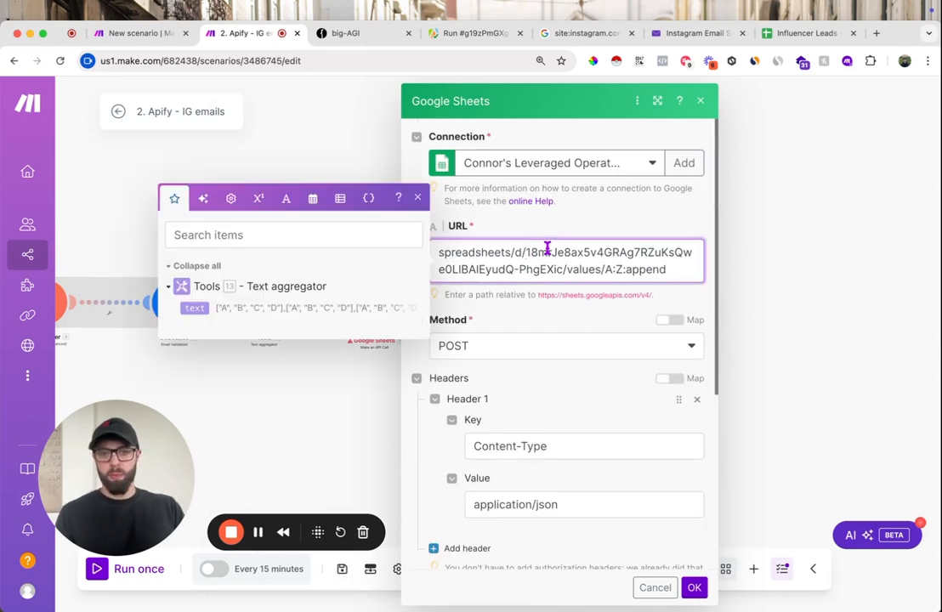
pyautogui.press('BackSpace')
pyautogui.press('BackSpace')
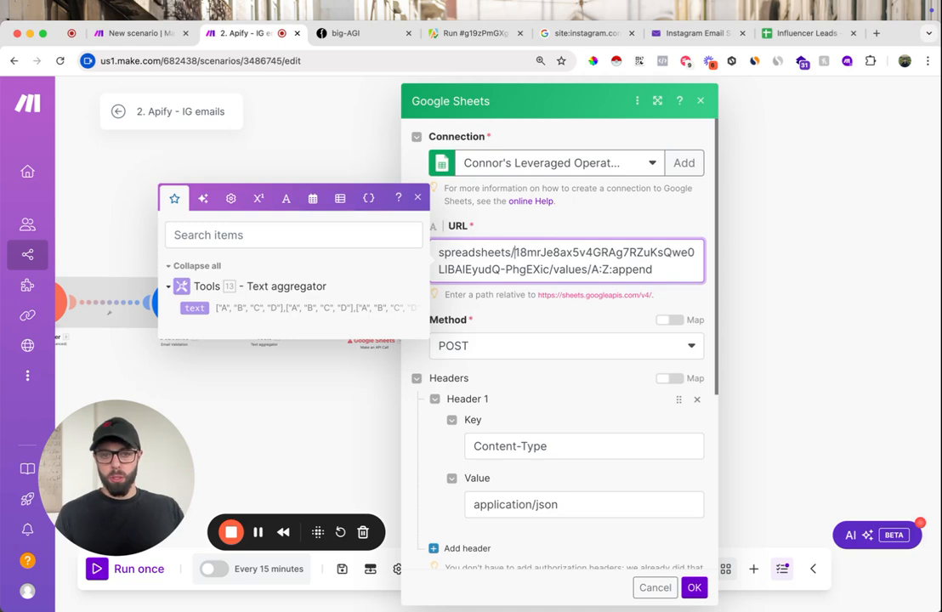
pyautogui.click(694, 587)
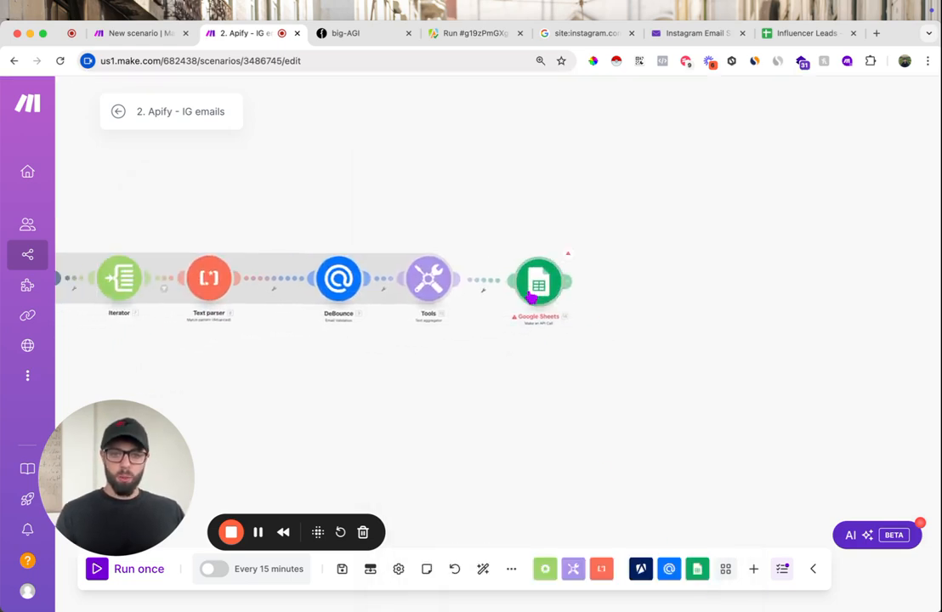
# - Run only the Google Sheets module and check the row appended under the headers in the Influencer Leads sheet
pyautogui.rightClick(538, 287)
pyautogui.click(558, 327)
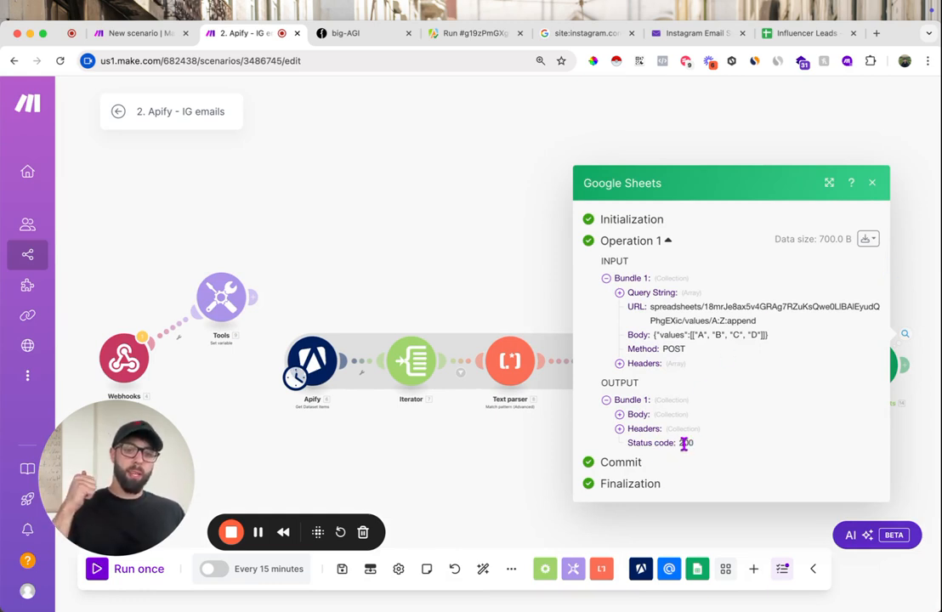
pyautogui.click(791, 38)
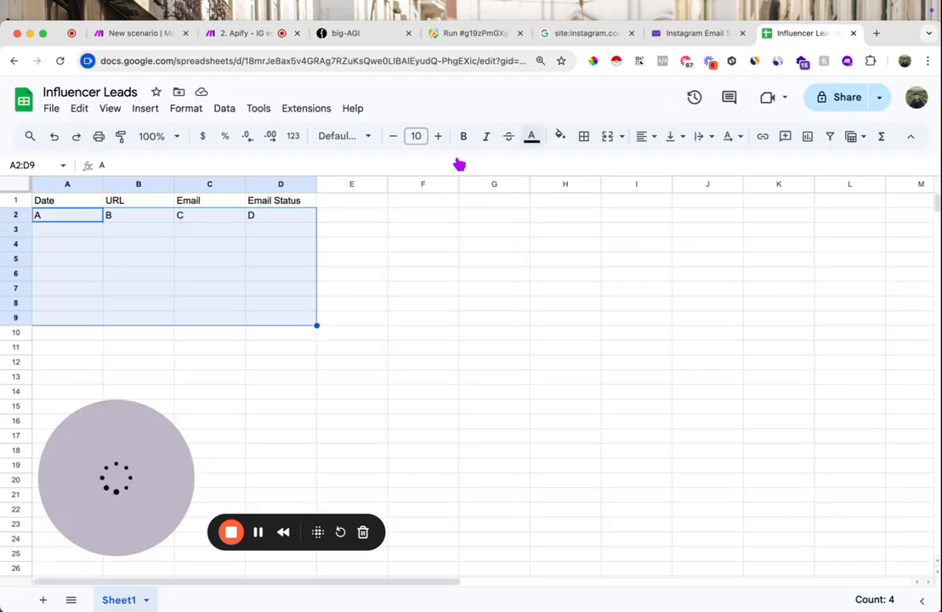
pyautogui.click(357, 276)
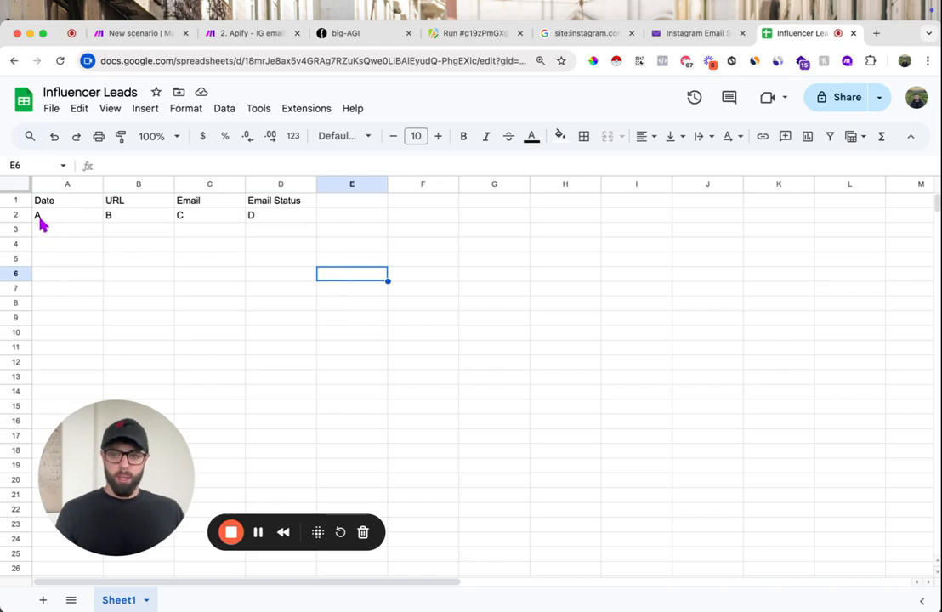
pyautogui.moveTo(41, 223); pyautogui.dragTo(128, 225)
pyautogui.click(214, 218)
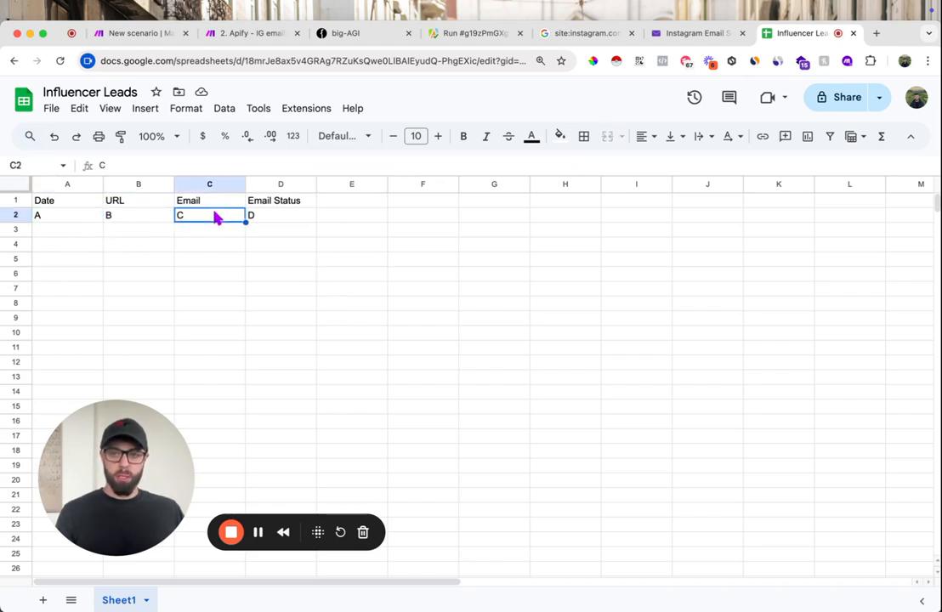
pyautogui.click(280, 220)
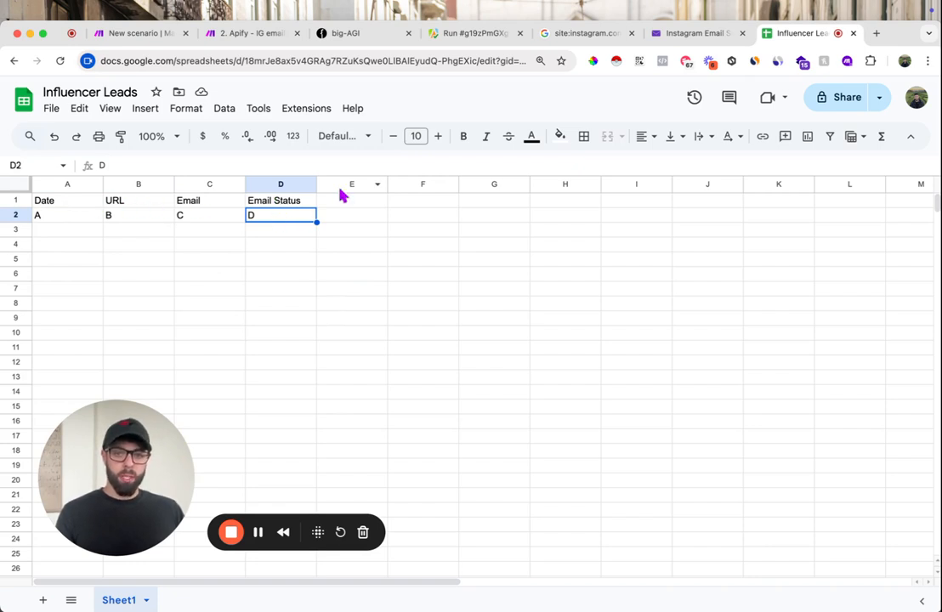
# - Return to the Make scenario and clear the sample value A from the Text aggregator's row text
pyautogui.click(260, 38)
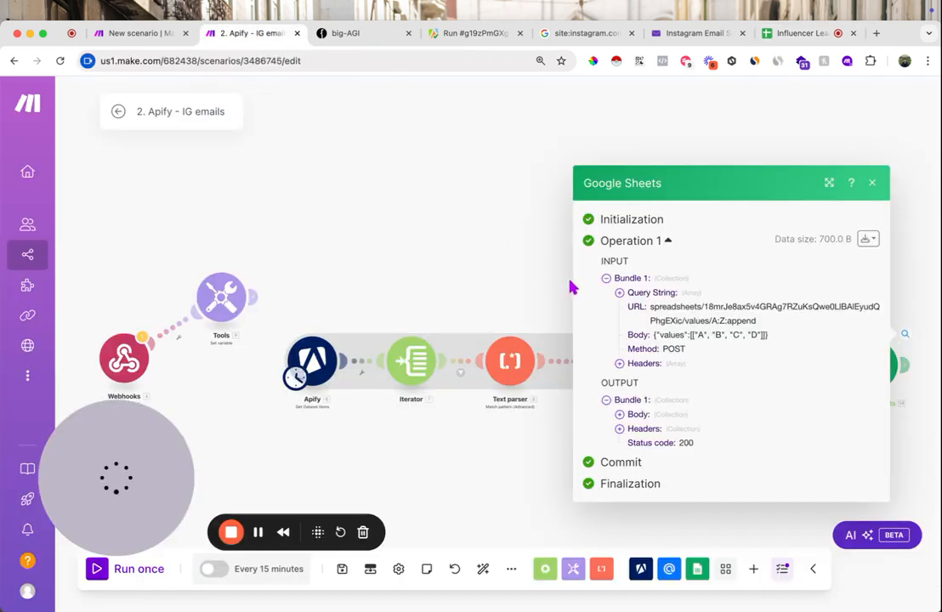
pyautogui.click(525, 275)
pyautogui.moveTo(738, 320); pyautogui.dragTo(524, 270)
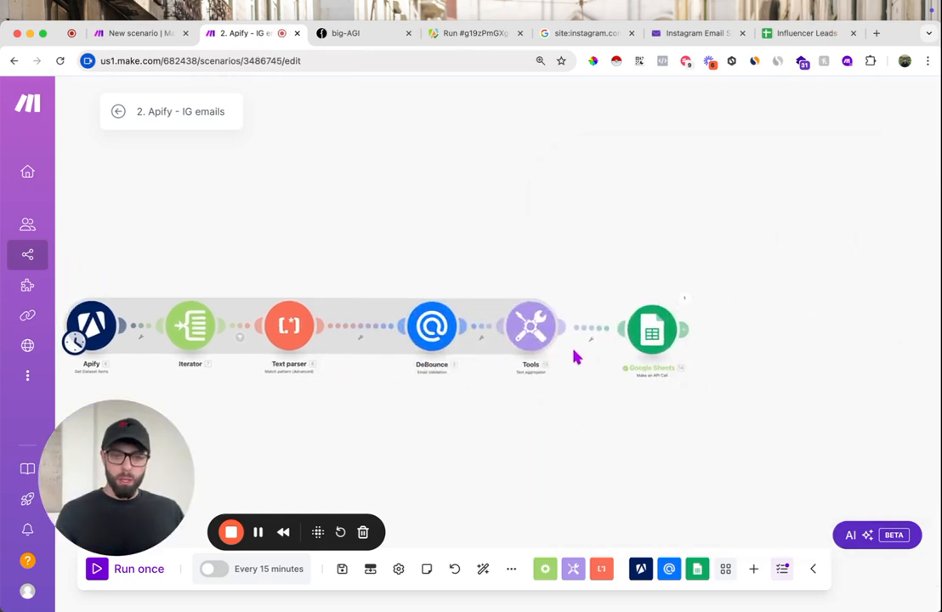
pyautogui.click(534, 335)
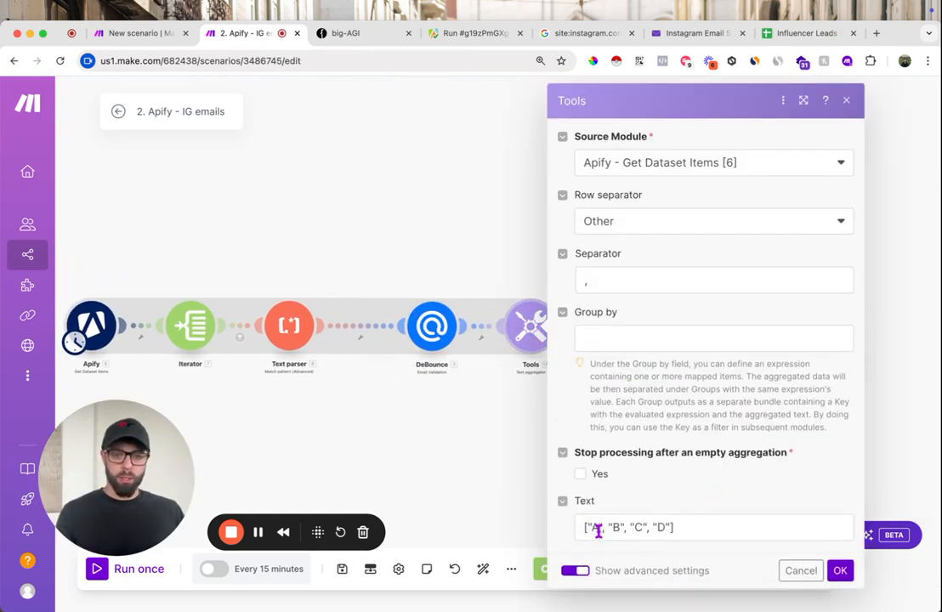
pyautogui.click(598, 531)
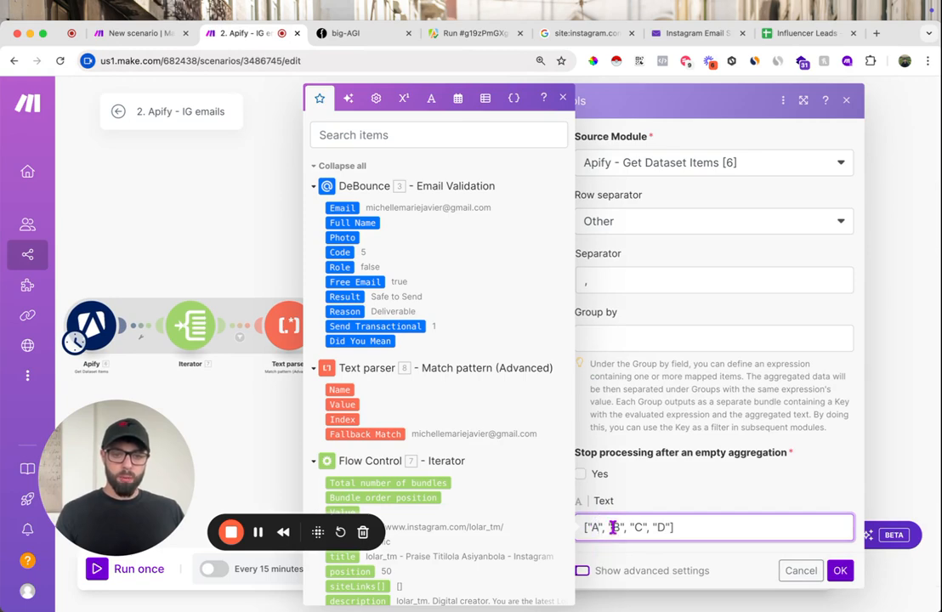
pyautogui.press('BackSpace')
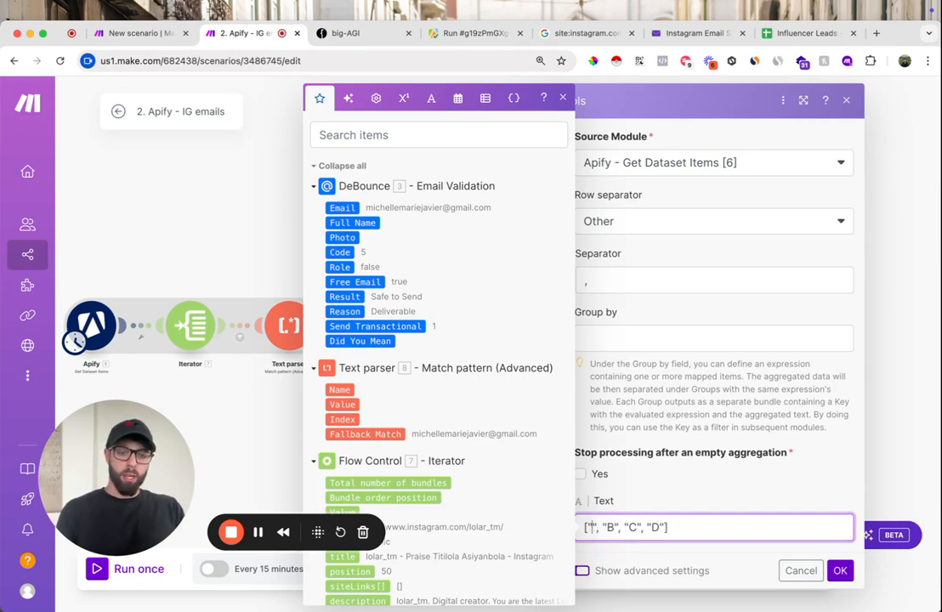
pyautogui.write('formate')
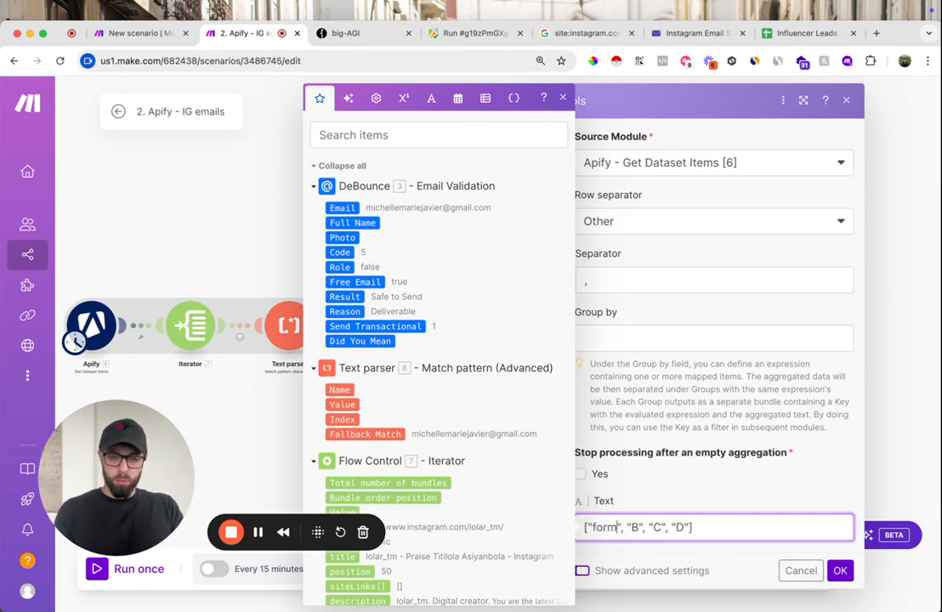
pyautogui.write('Date')
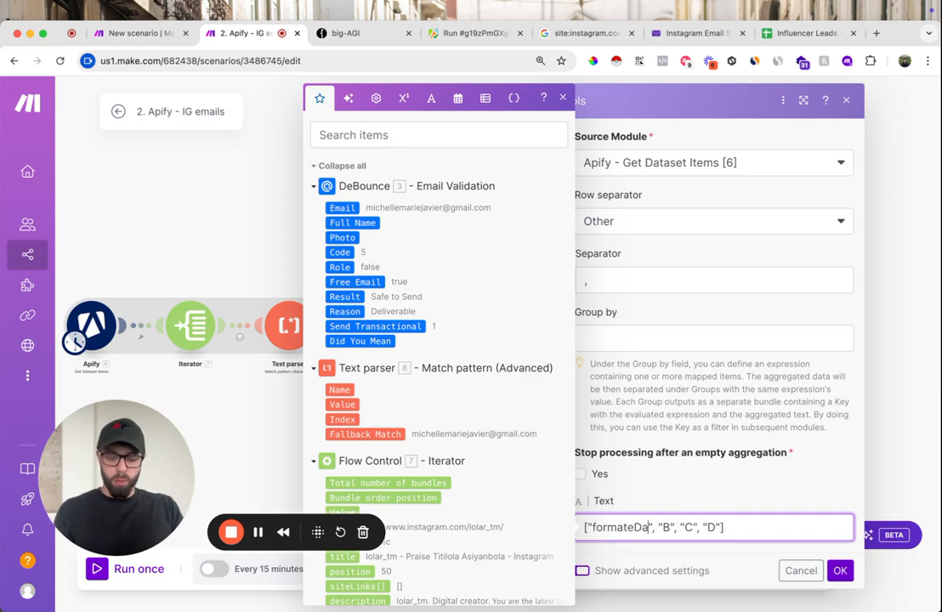
pyautogui.write('(')
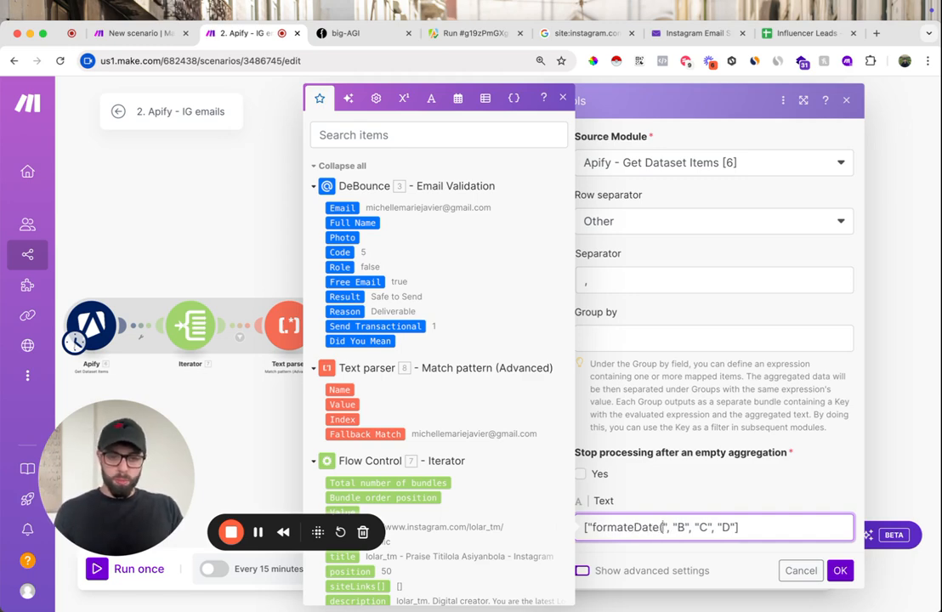
pyautogui.press('BackSpace')
pyautogui.press('BackSpace')
pyautogui.press('BackSpace')
pyautogui.press('BackSpace')
pyautogui.press('BackSpace')
pyautogui.press('BackSpace')
pyautogui.press('BackSpace')
pyautogui.press('BackSpace')
pyautogui.press('BackSpace')
pyautogui.press('BackSpace')
pyautogui.press('BackSpace')
pyautogui.press('BackSpace')
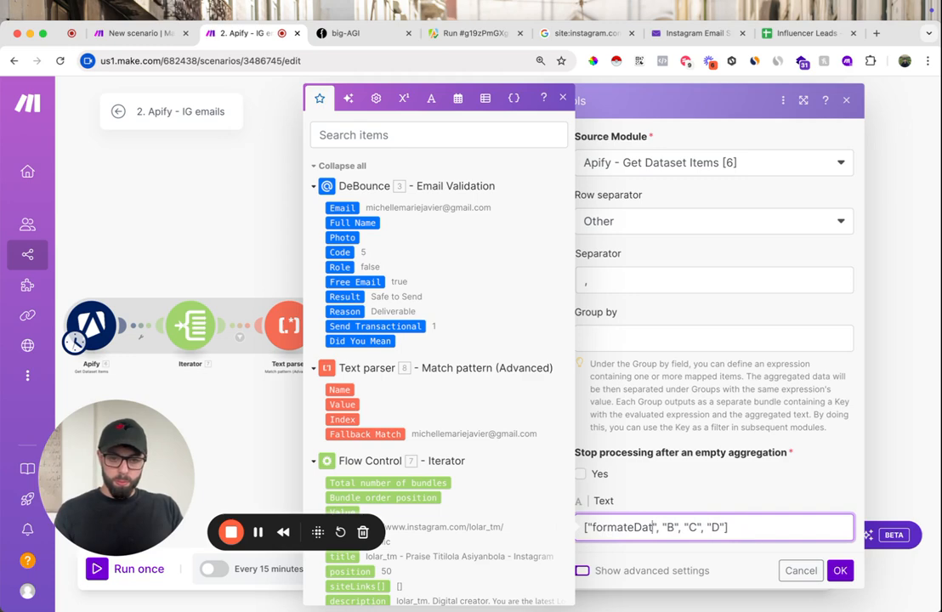
pyautogui.press('BackSpace')
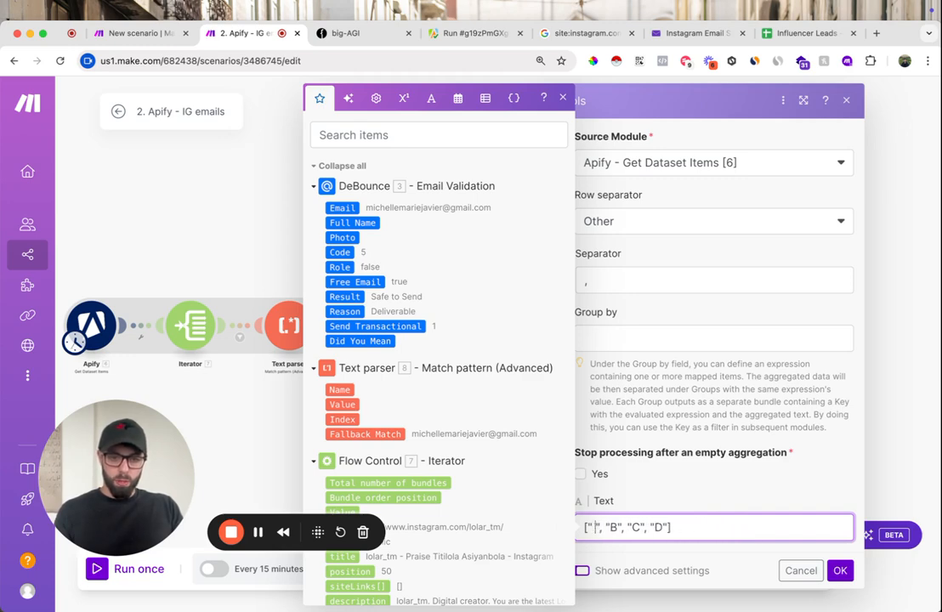
# - Insert formatDate(now; MM/DD/YYYY) between the first pair of quotes in the Text aggregator's text
pyautogui.write('formatDate')
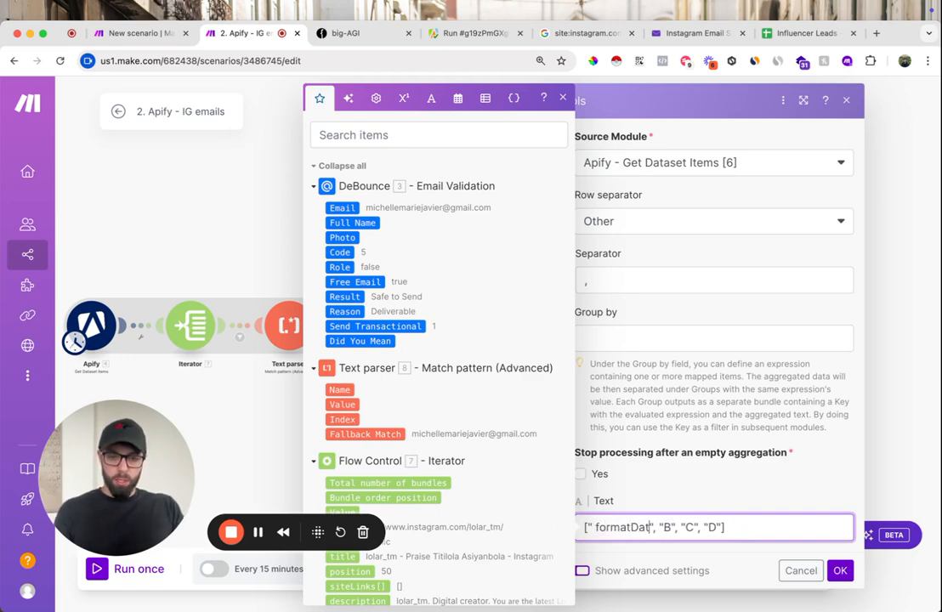
pyautogui.write('( ')
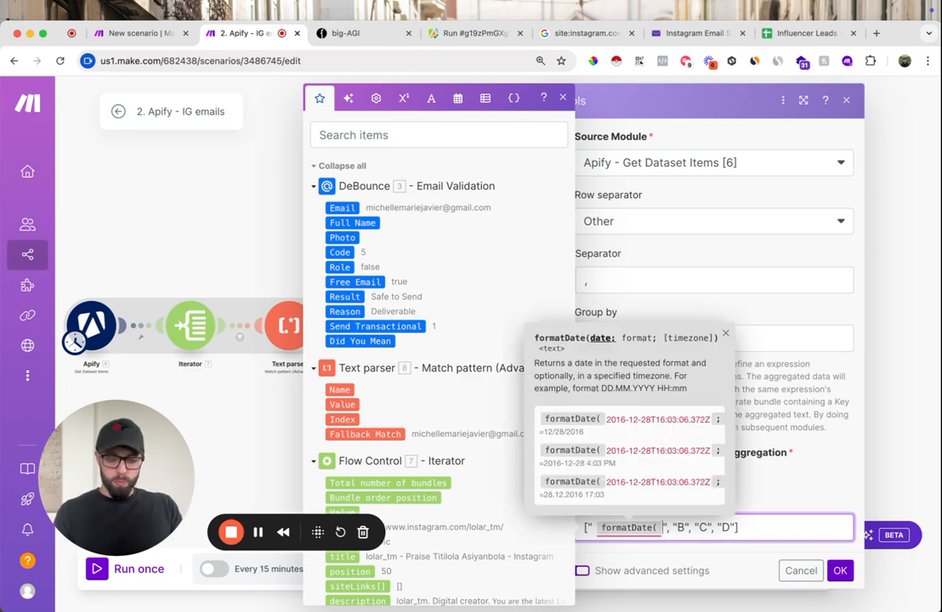
pyautogui.write('now')
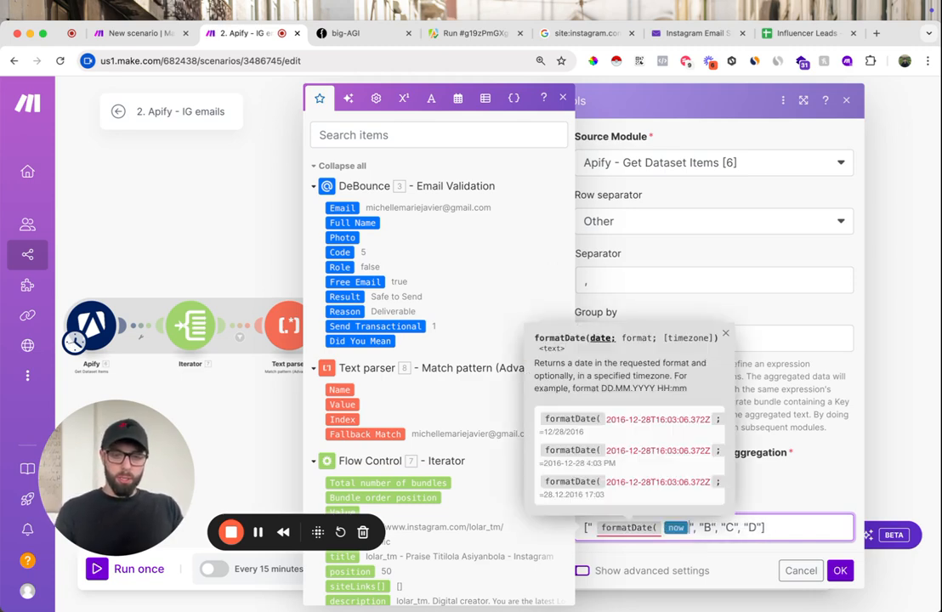
pyautogui.write(';')
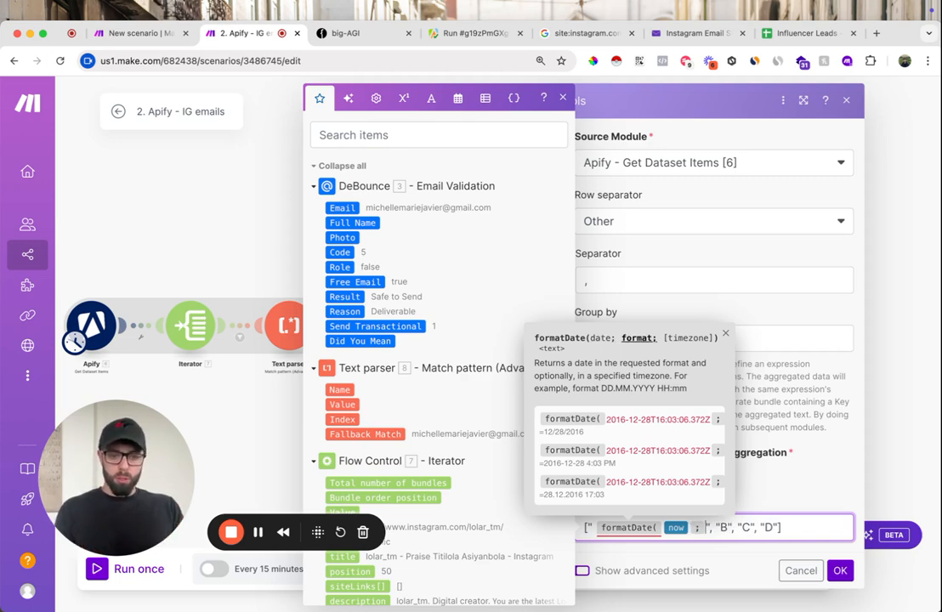
pyautogui.write(' MM/')
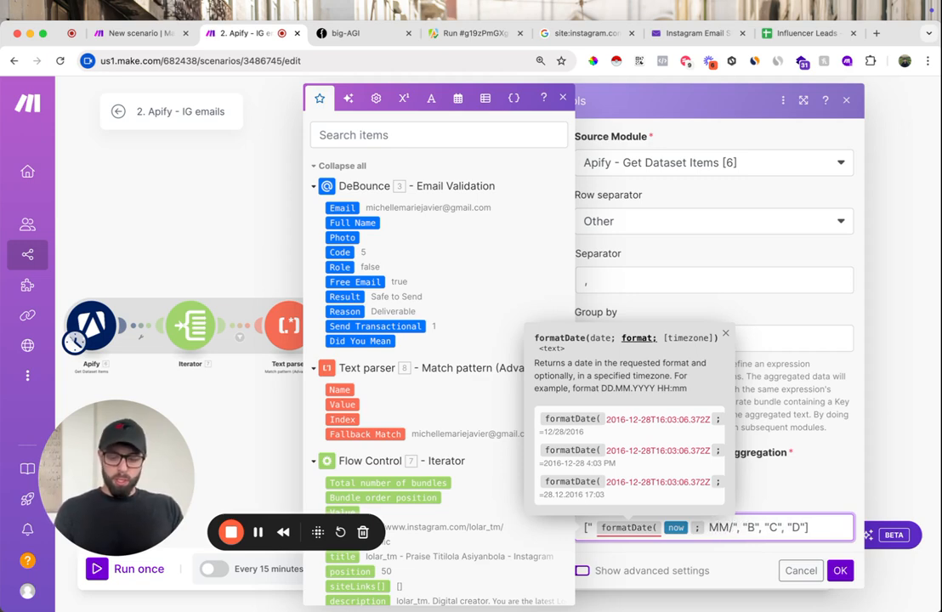
pyautogui.write('DD/YYYY')
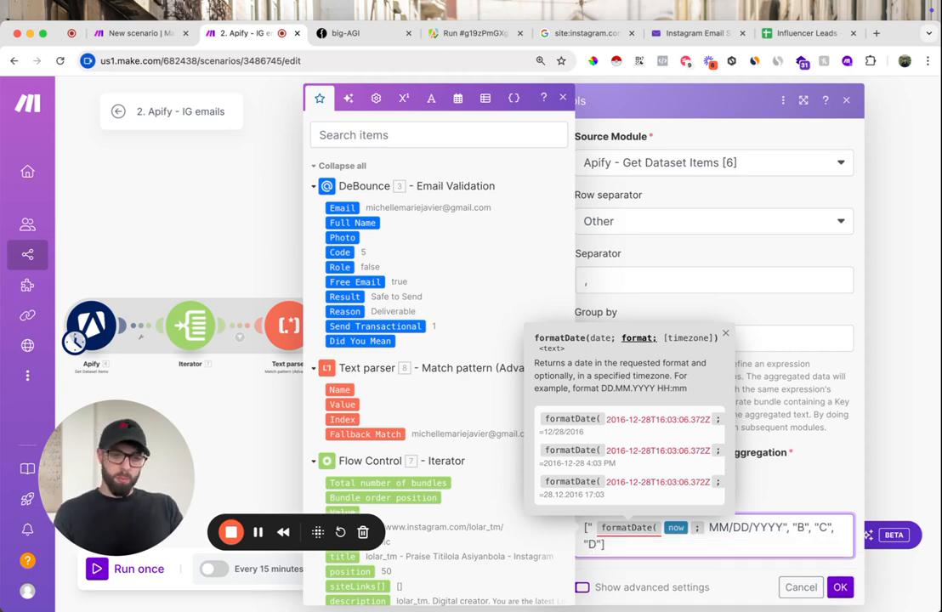
pyautogui.write(')')
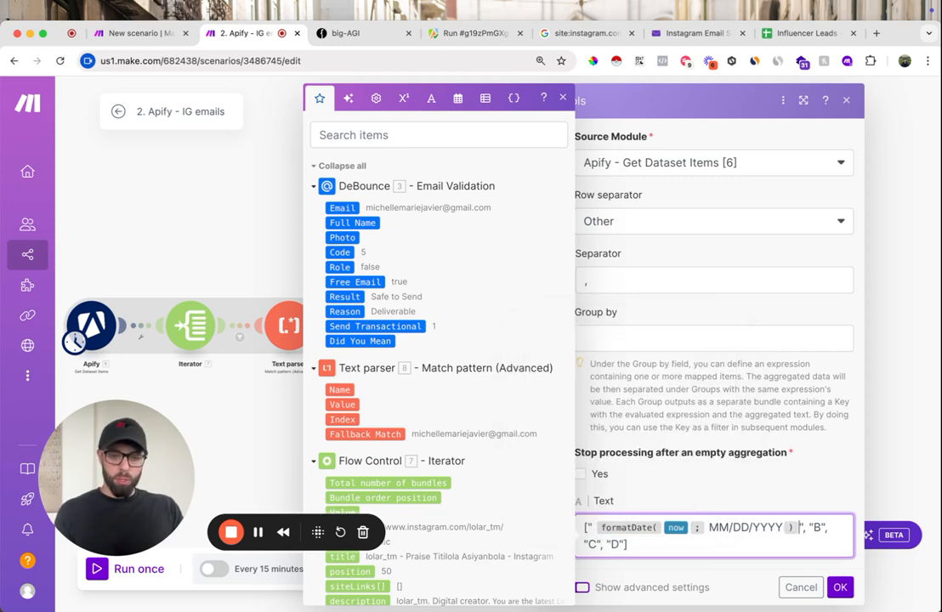
# - Remove the extra space before formatDate in the aggregator text and save the Text aggregator
pyautogui.click(592, 528)
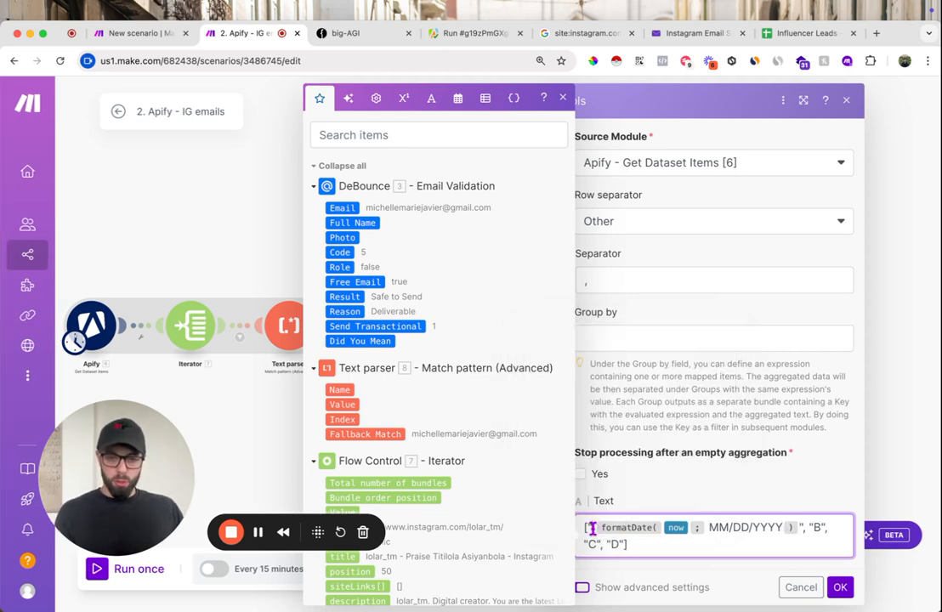
pyautogui.press('Right')
pyautogui.press('BackSpace')
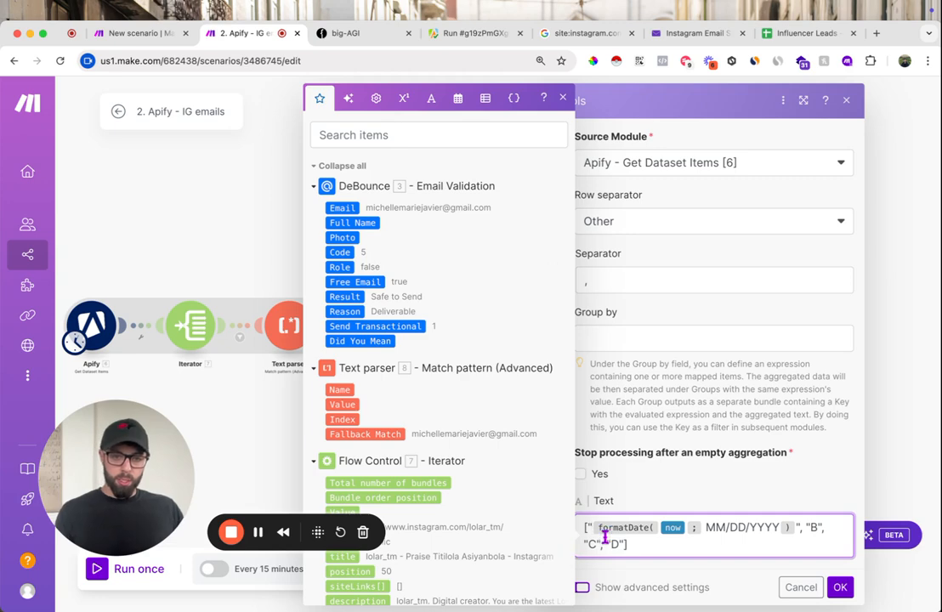
pyautogui.hscroll(1, 789, 533)
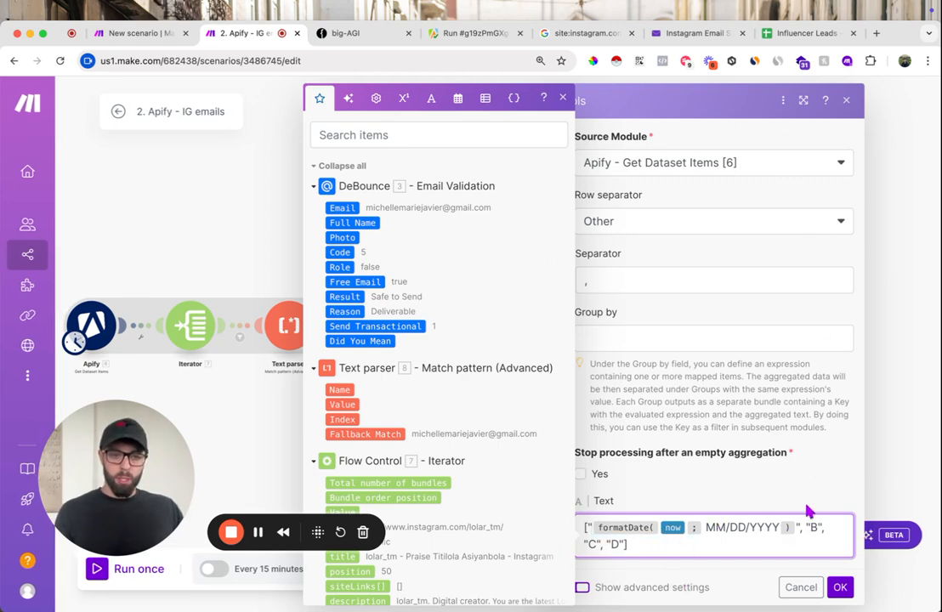
pyautogui.click(838, 586)
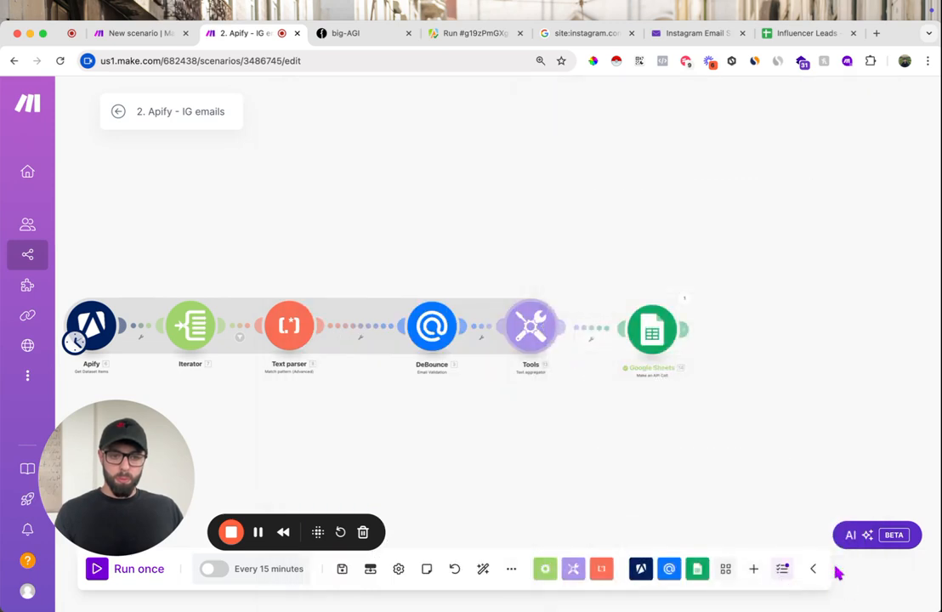
# - Check the sample row in Influencer Leads, then in Make replace B in the Text aggregator's text with the Iterator's url
pyautogui.click(816, 34)
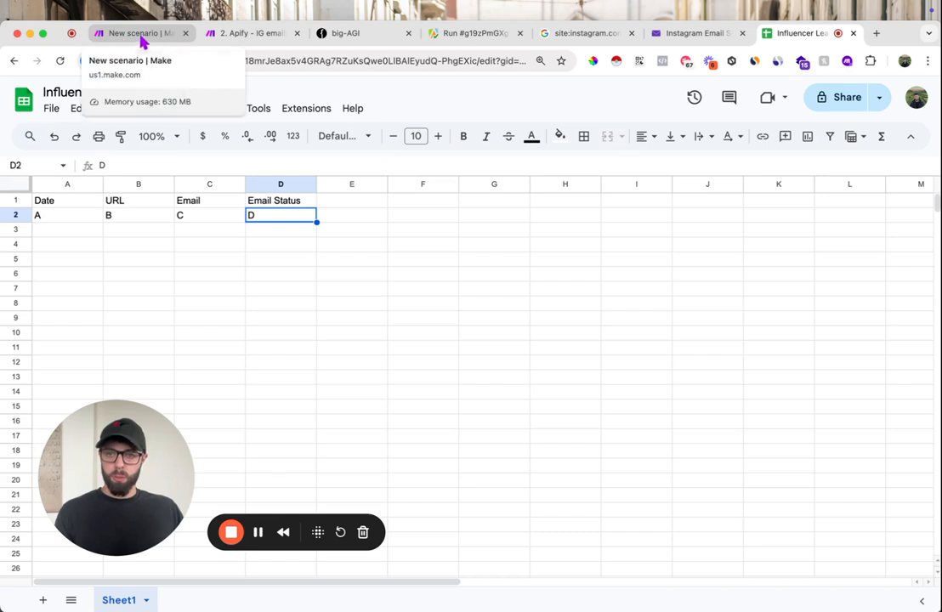
pyautogui.click(229, 35)
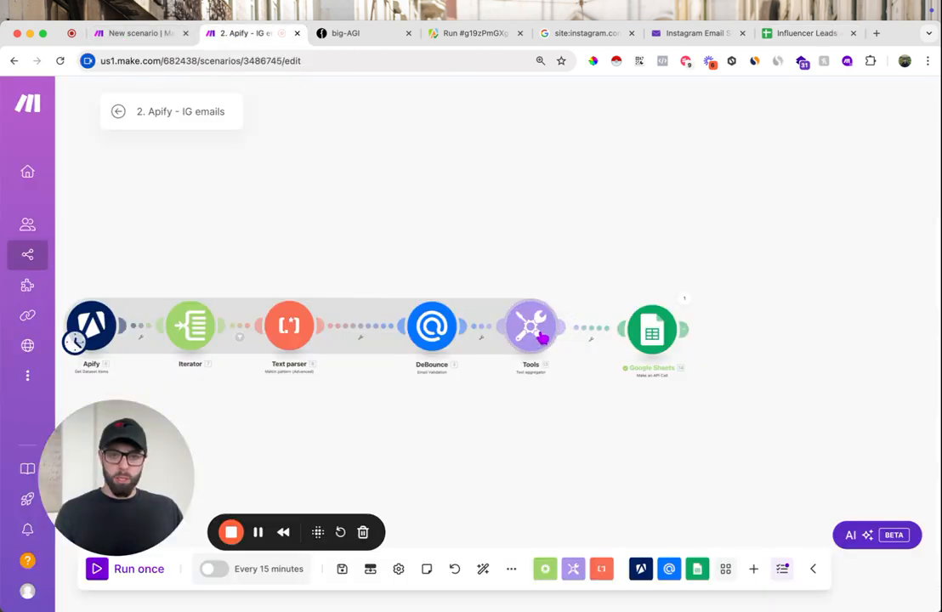
pyautogui.click(548, 341)
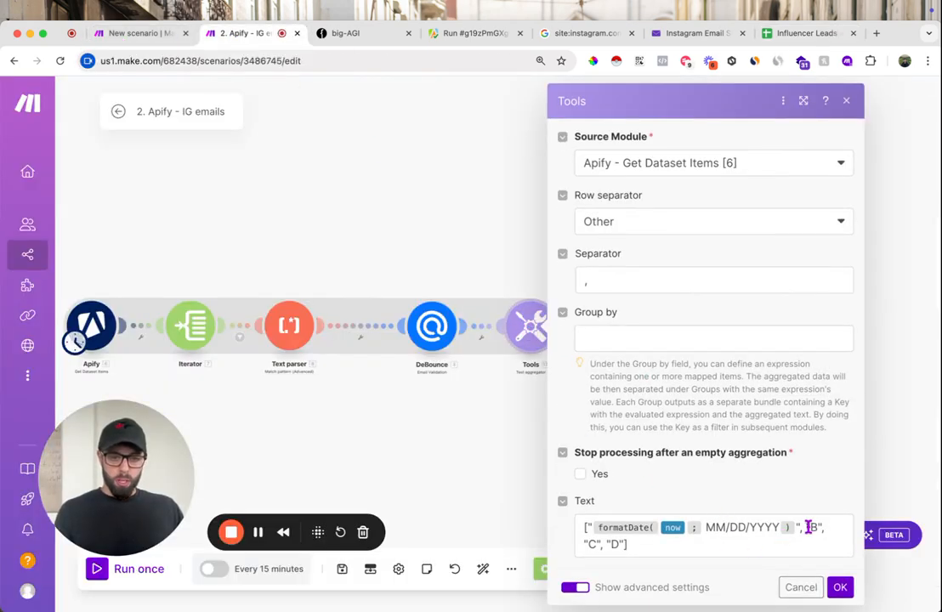
pyautogui.click(812, 527)
pyautogui.press('BackSpace')
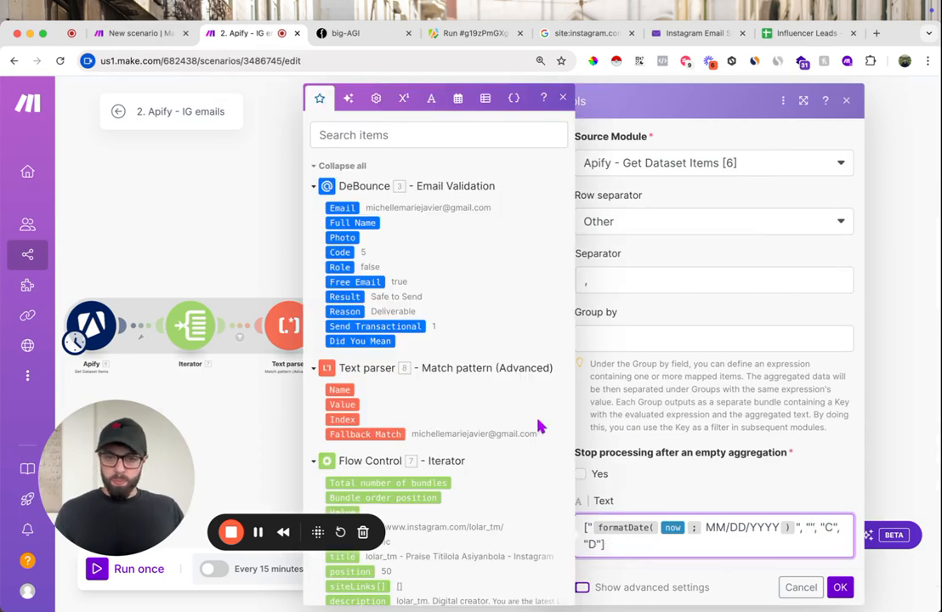
pyautogui.scroll(-3, 468, 420)
pyautogui.scroll(-3, 437, 269)
pyautogui.scroll(2, 426, 248)
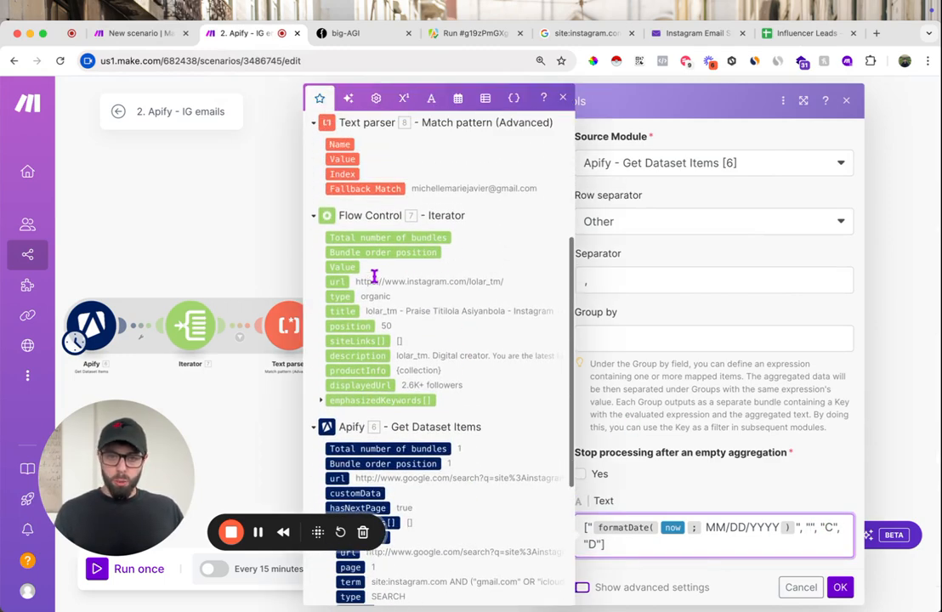
pyautogui.moveTo(340, 281); pyautogui.dragTo(636, 525)
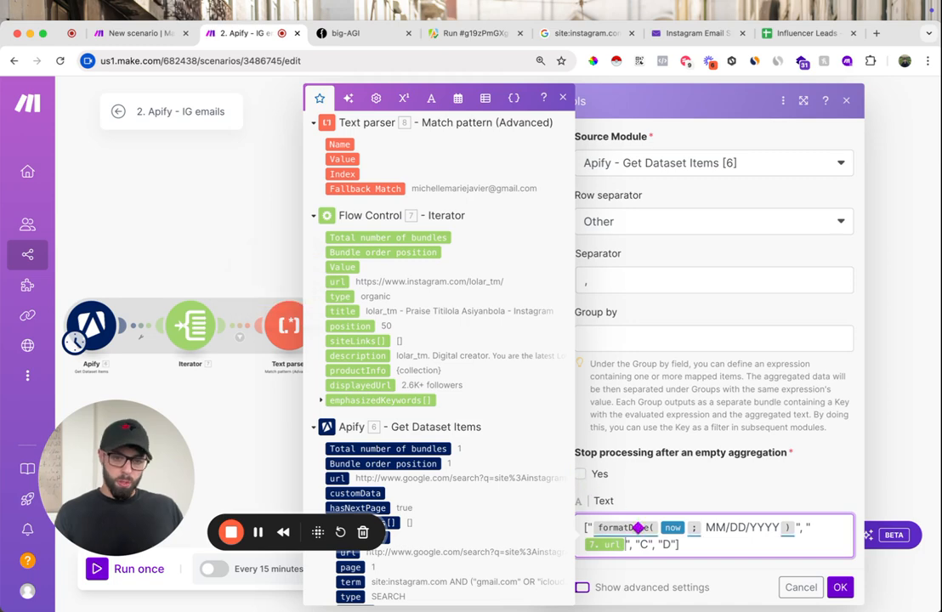
# - Replace C with the Text parser's Fallback Match and D with DeBounce's Result in the aggregator text, and save the module
pyautogui.press('BackSpace')
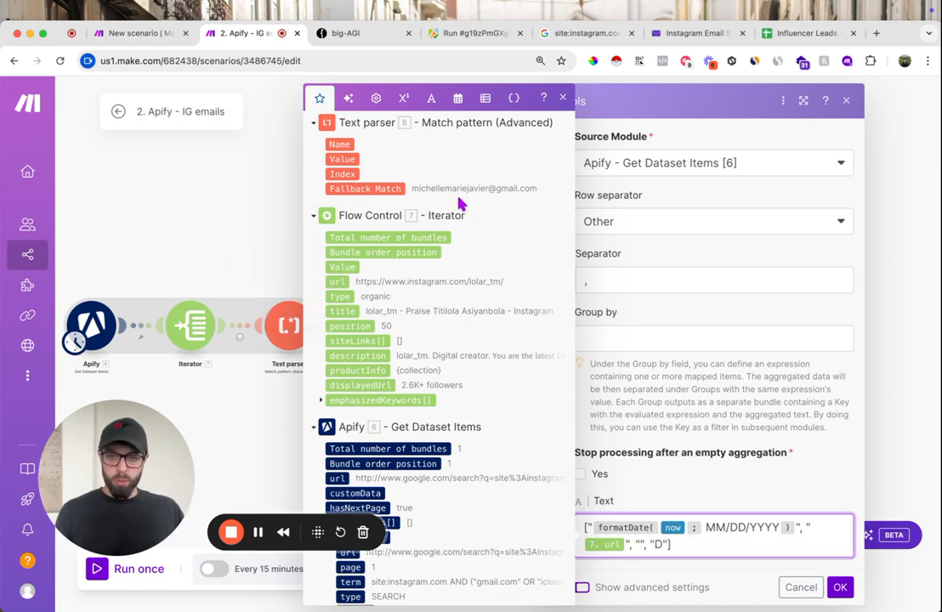
pyautogui.click(367, 188)
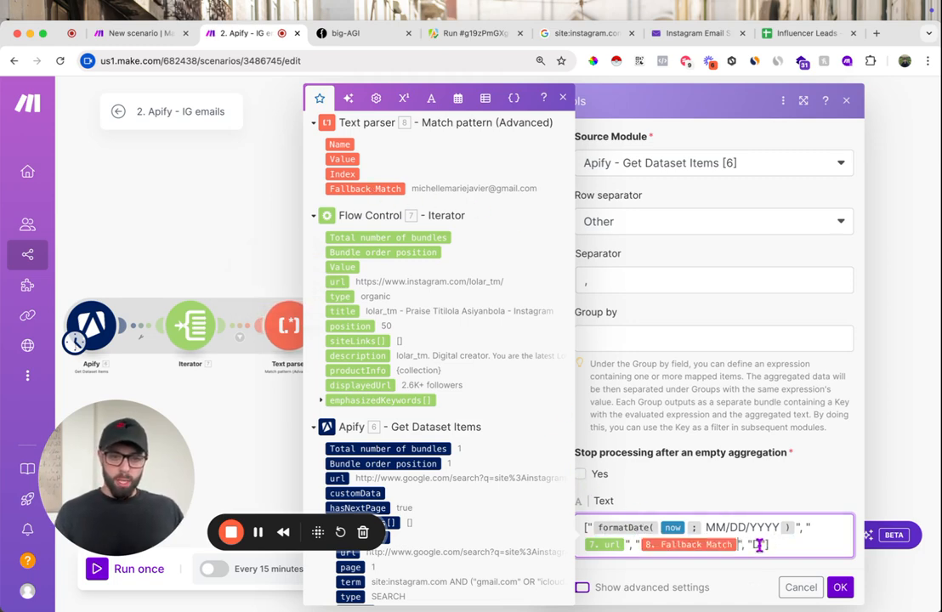
pyautogui.scroll(5, 391, 340)
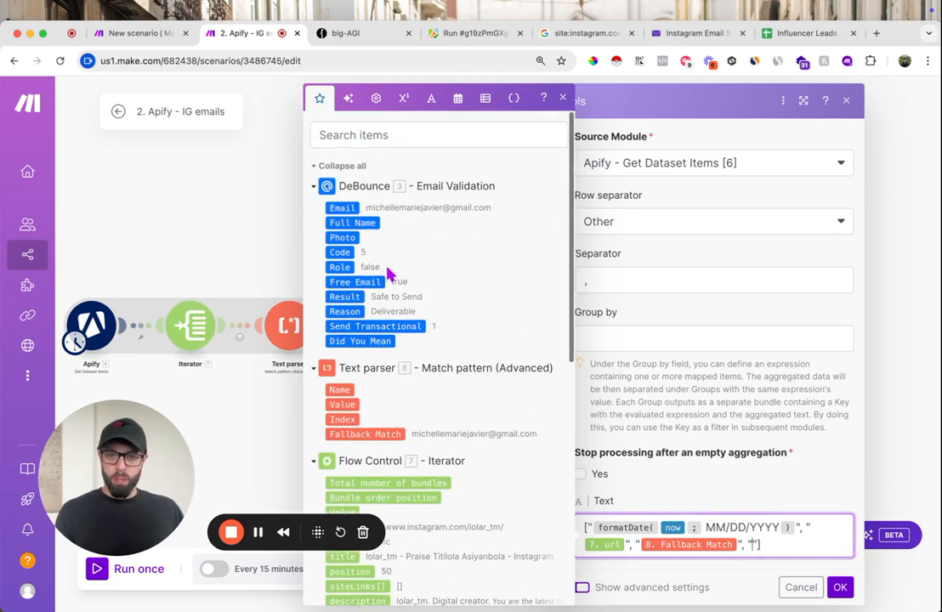
pyautogui.click(345, 296)
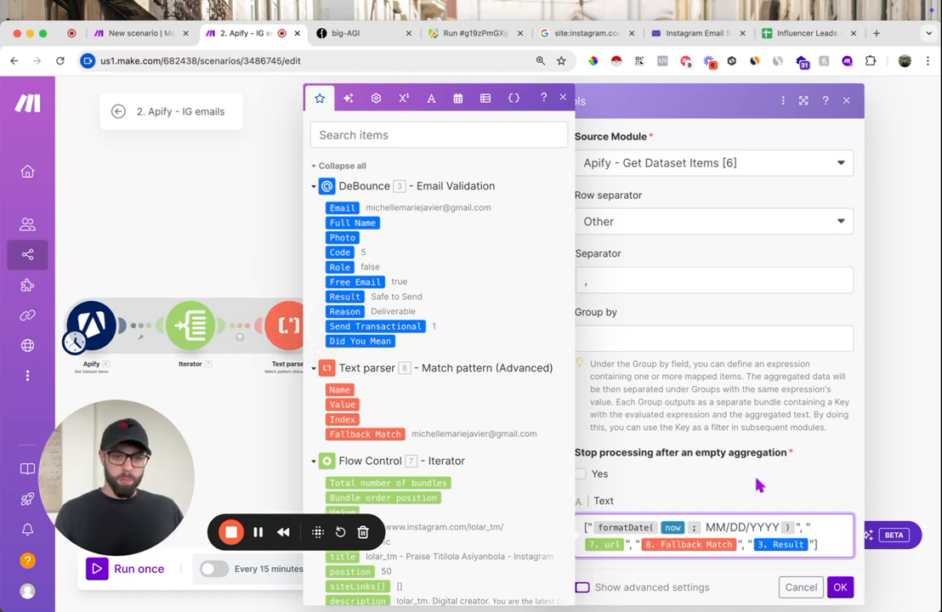
pyautogui.click(839, 588)
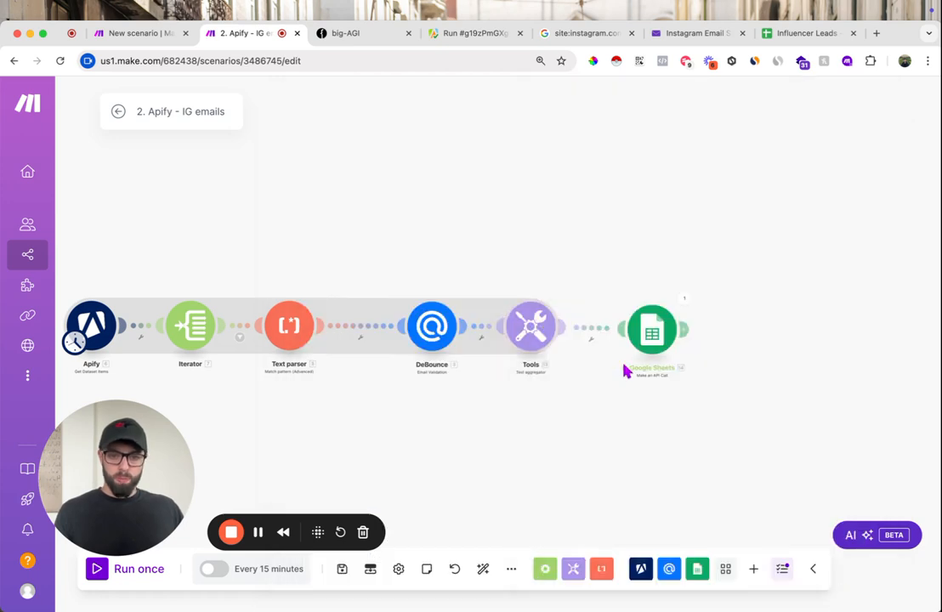
# - Start a filter between the Iterator and the Text parser with the Iterator's Bundle order position as the condition's value
pyautogui.hscroll(3, 608, 408)
pyautogui.hscroll(-5, 490, 409)
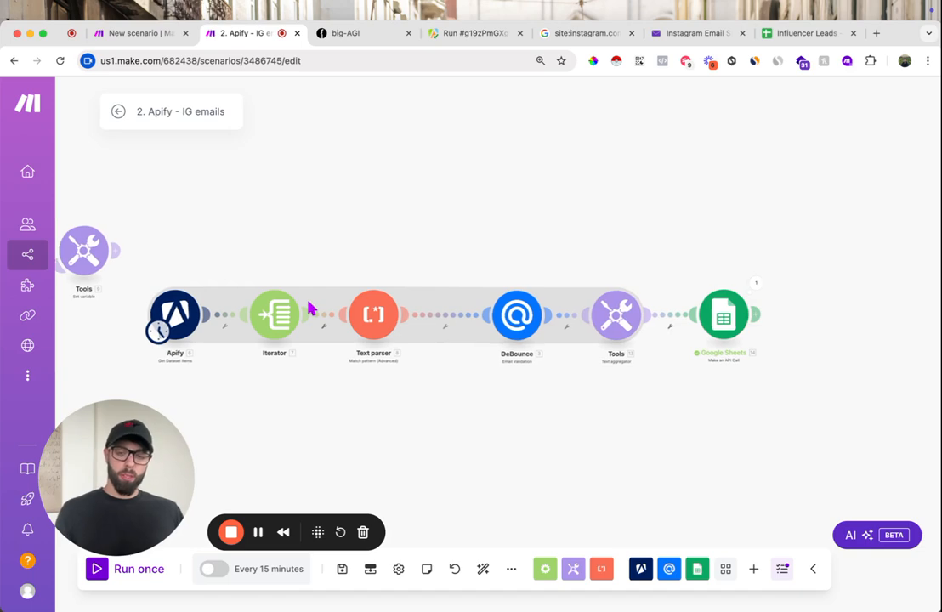
pyautogui.scroll(5, 311, 308)
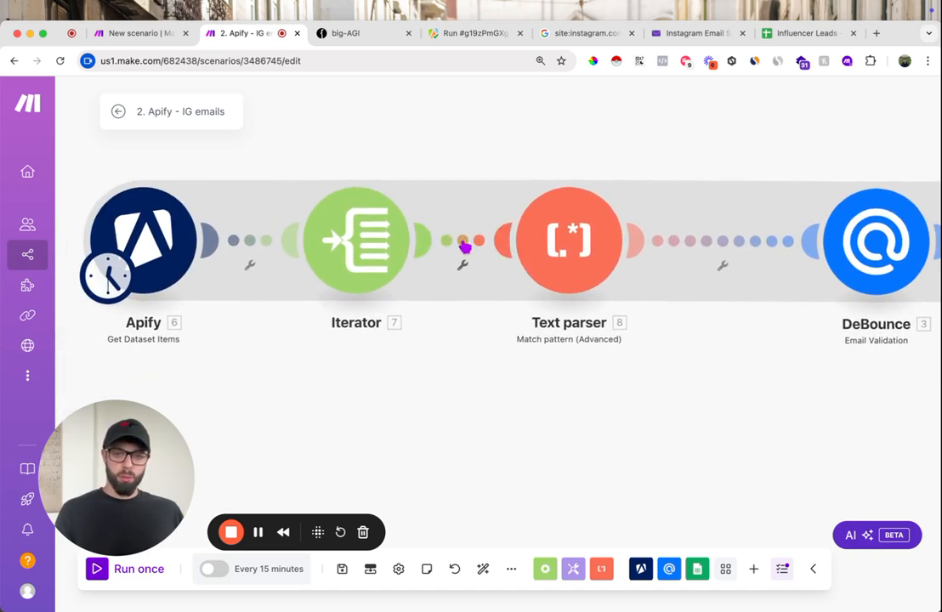
pyautogui.click(464, 247)
pyautogui.click(557, 235)
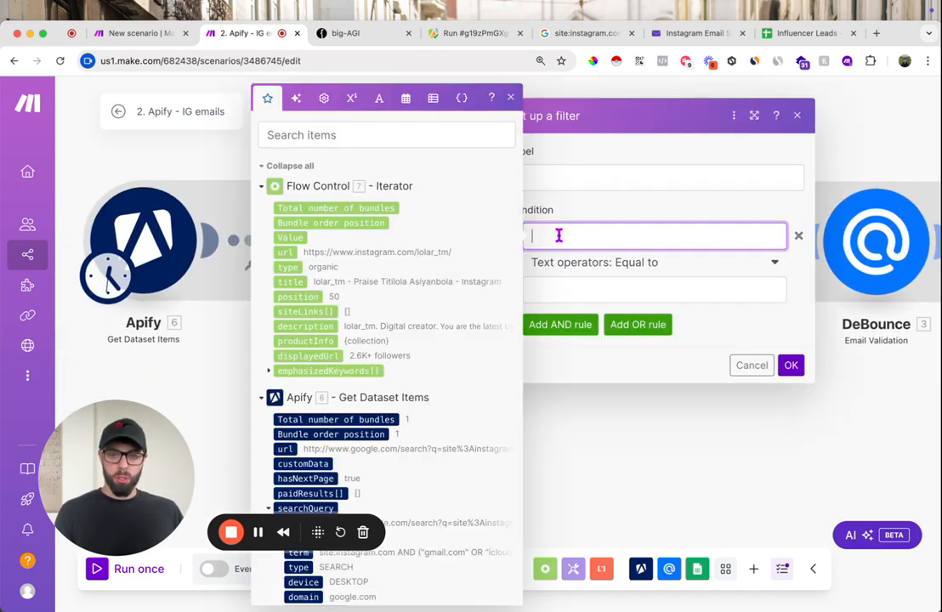
pyautogui.click(345, 224)
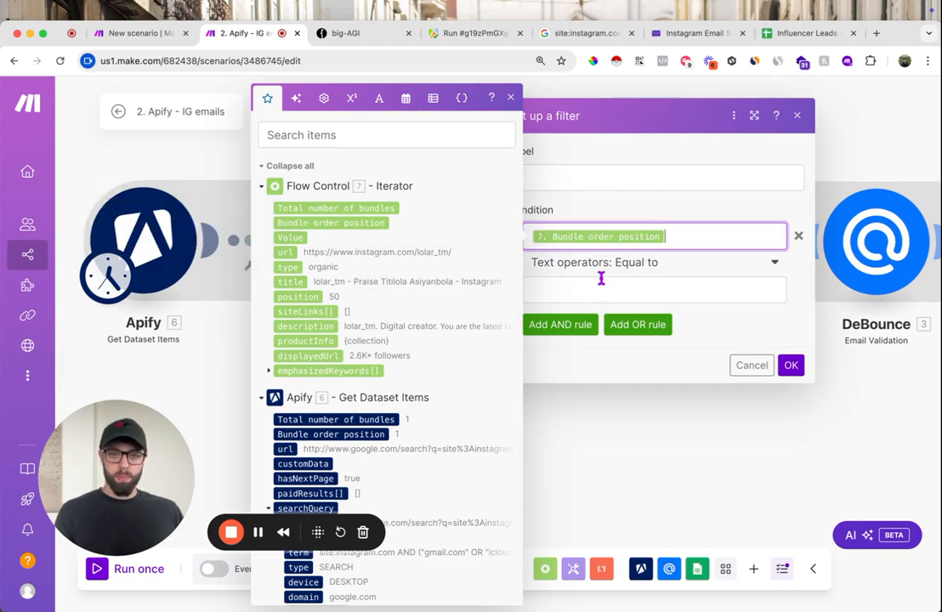
# - Set the filter's operator to the numeric Less than with the value 3 and save the filter
pyautogui.click(629, 264)
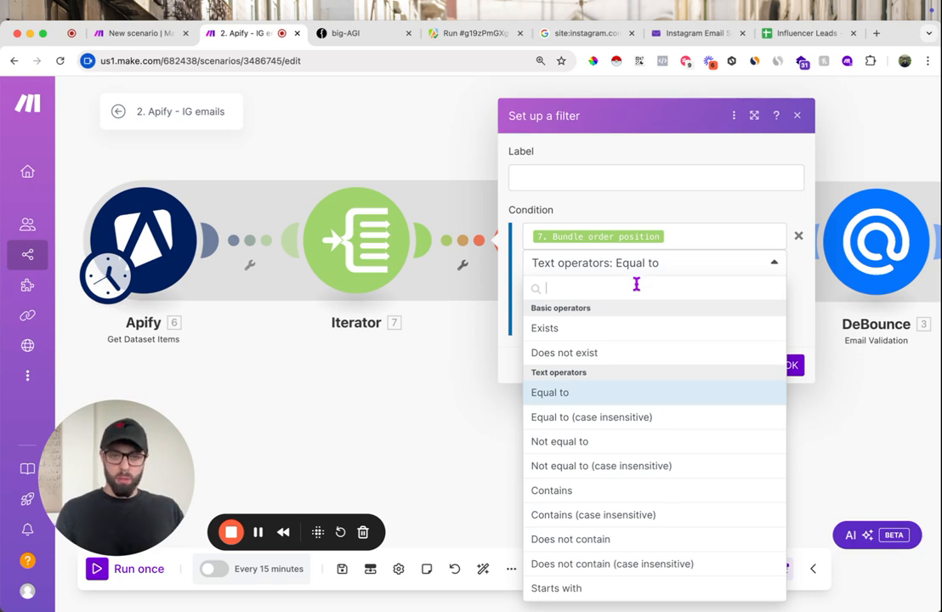
pyautogui.click(636, 267)
pyautogui.click(639, 272)
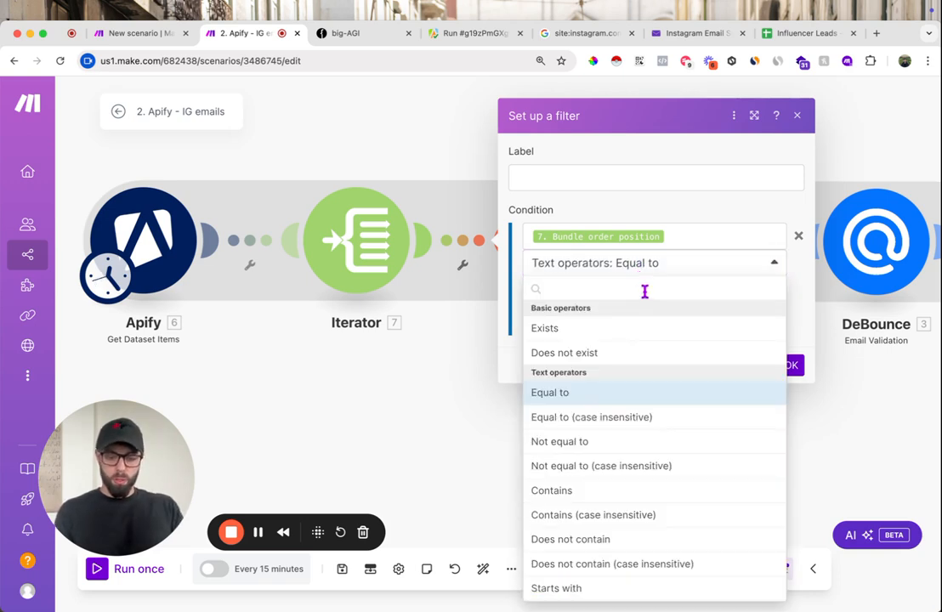
pyautogui.write('less')
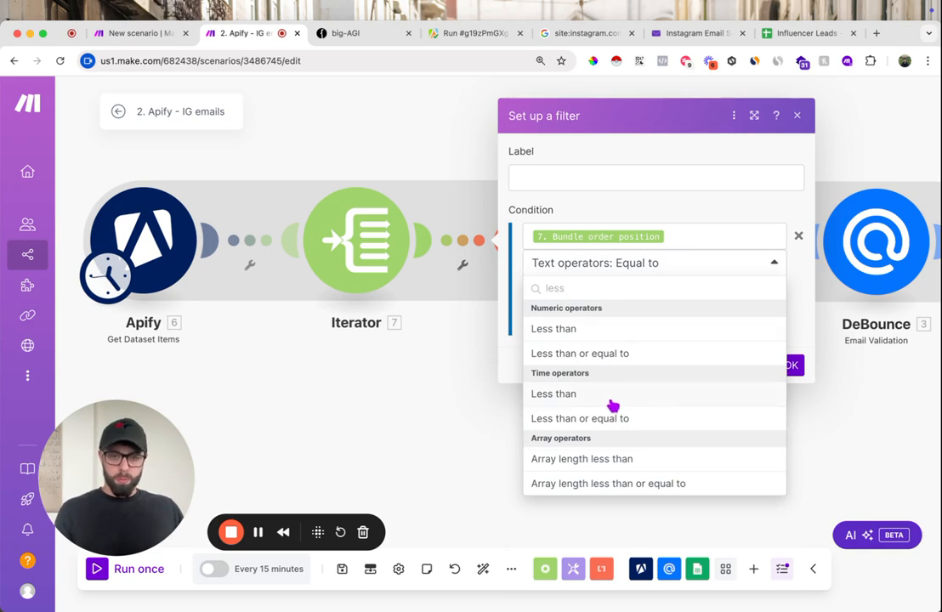
pyautogui.click(604, 329)
pyautogui.click(589, 293)
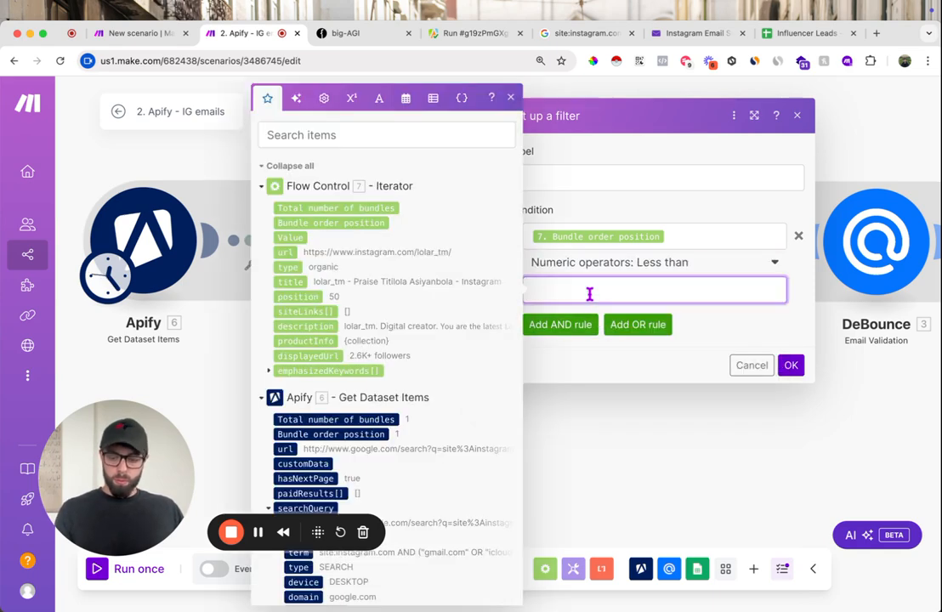
pyautogui.write('3')
pyautogui.click(791, 366)
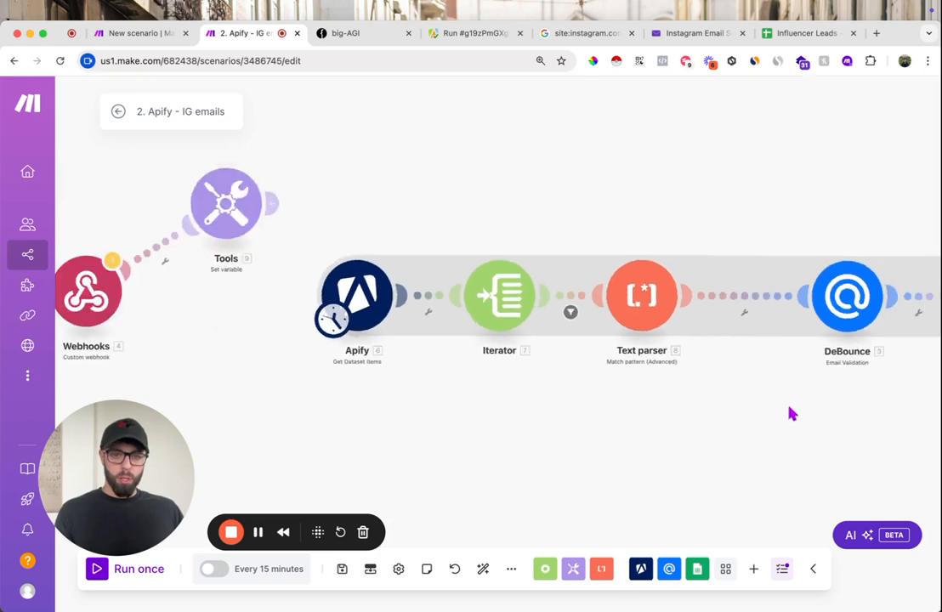
# - Switch to the Influencer Leads sheet and clear the sample values in A2:D2
pyautogui.click(818, 33)
pyautogui.click(141, 239)
pyautogui.moveTo(68, 216); pyautogui.dragTo(296, 217)
pyautogui.press('Delete')
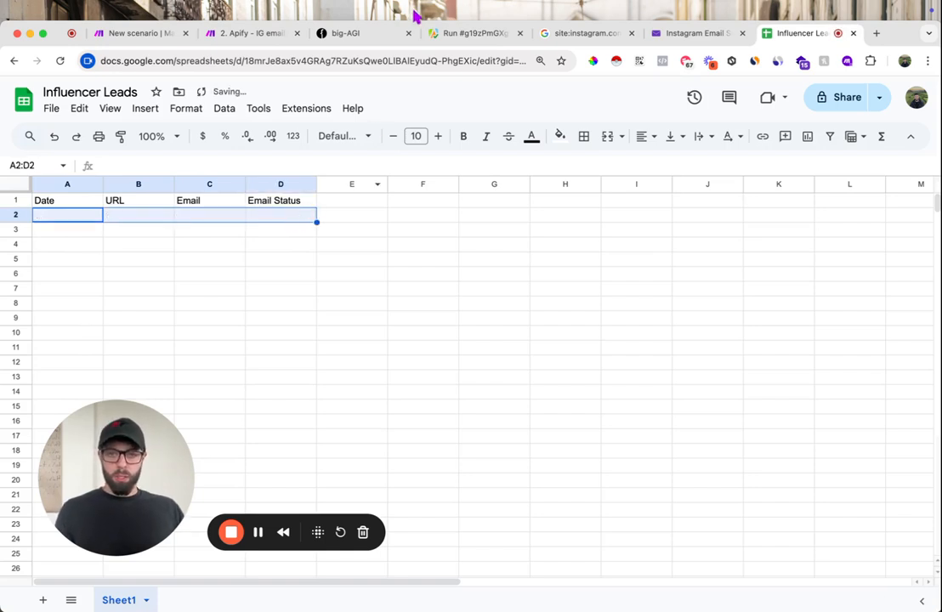
# - Return to the Make scenario, run it once, and check the appended output in the Influencer Leads sheet
pyautogui.click(247, 35)
pyautogui.moveTo(130, 494); pyautogui.dragTo(142, 218)
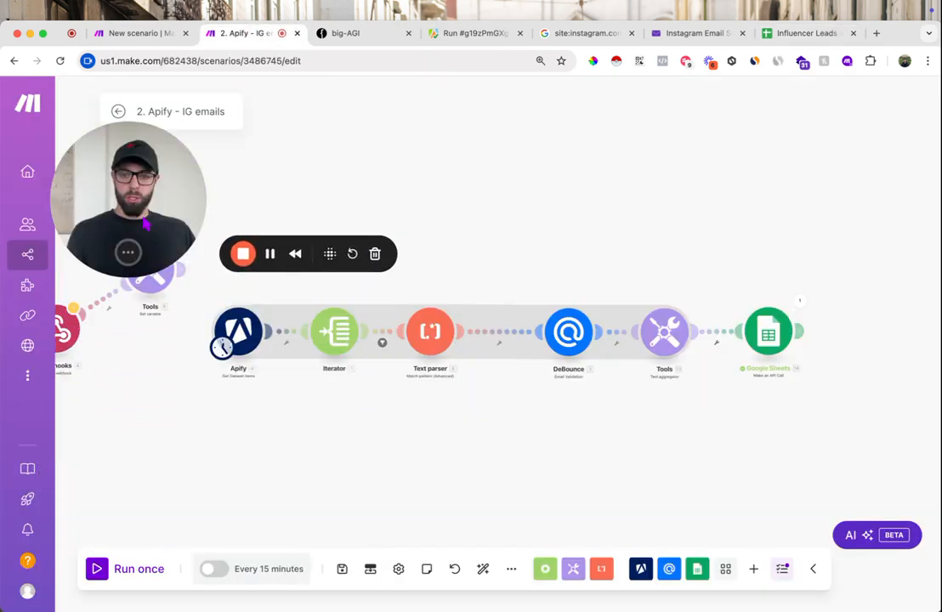
pyautogui.click(98, 572)
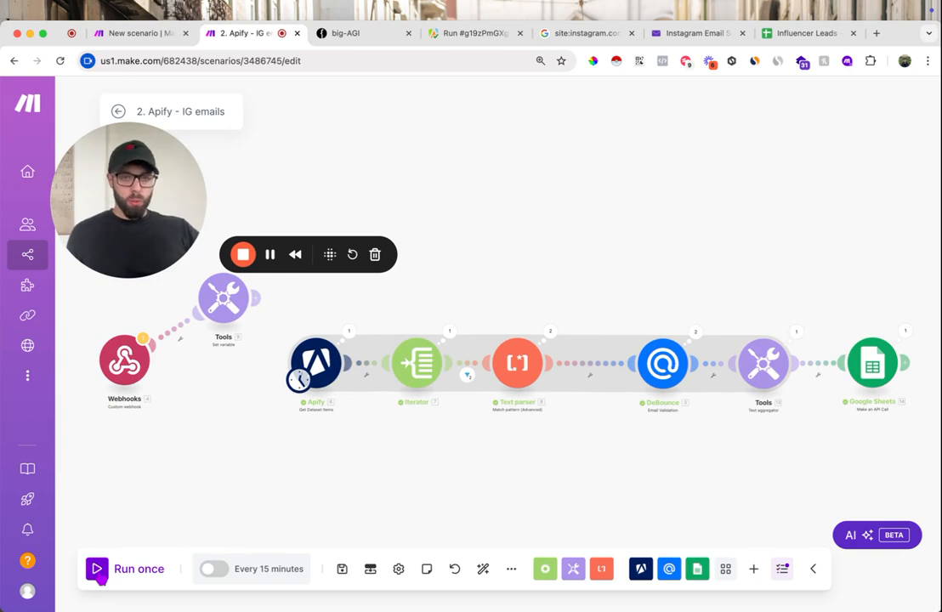
pyautogui.click(789, 31)
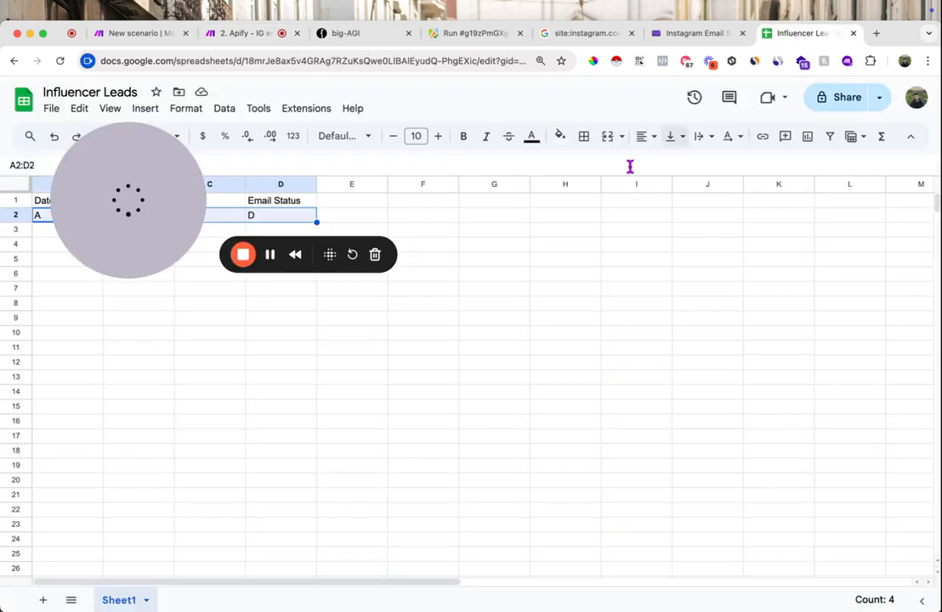
pyautogui.moveTo(128, 213); pyautogui.dragTo(500, 287)
pyautogui.click(259, 231)
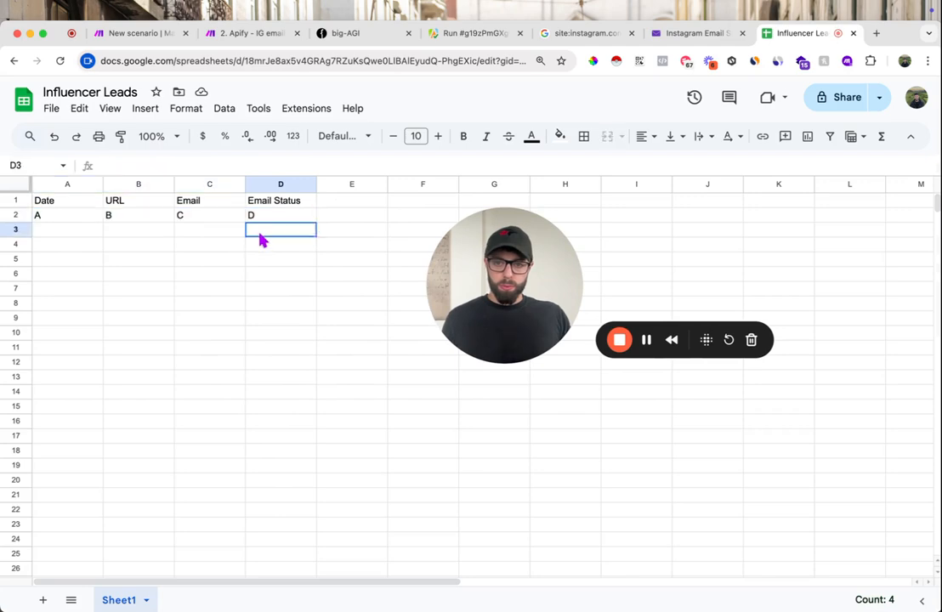
# - Replace the sample ["A", "B", "C", "D"] array in the Google Sheets module's body with the Text aggregator's text and save
pyautogui.click(242, 32)
pyautogui.click(874, 367)
pyautogui.scroll(-5, 761, 484)
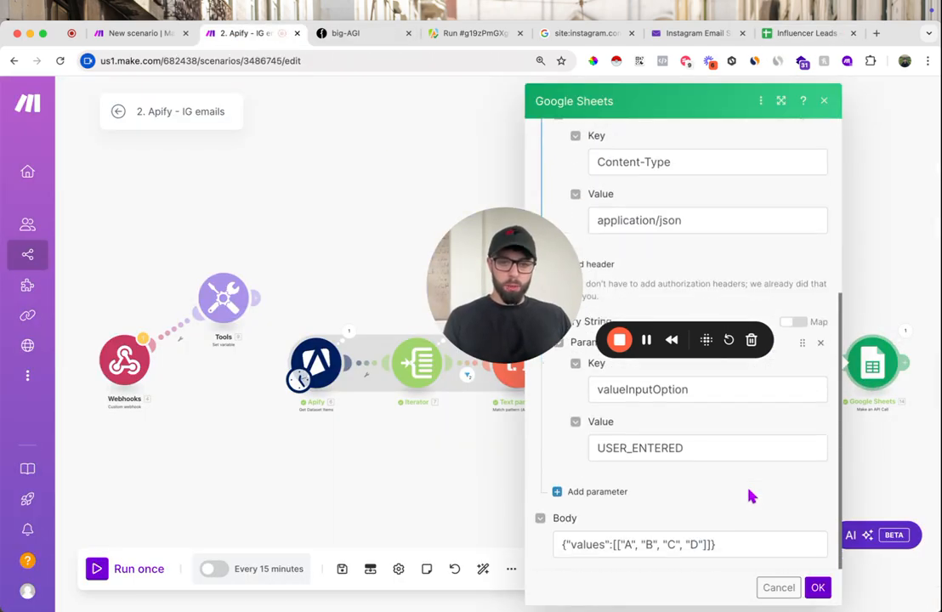
pyautogui.click(705, 545)
pyautogui.moveTo(704, 545); pyautogui.dragTo(625, 545)
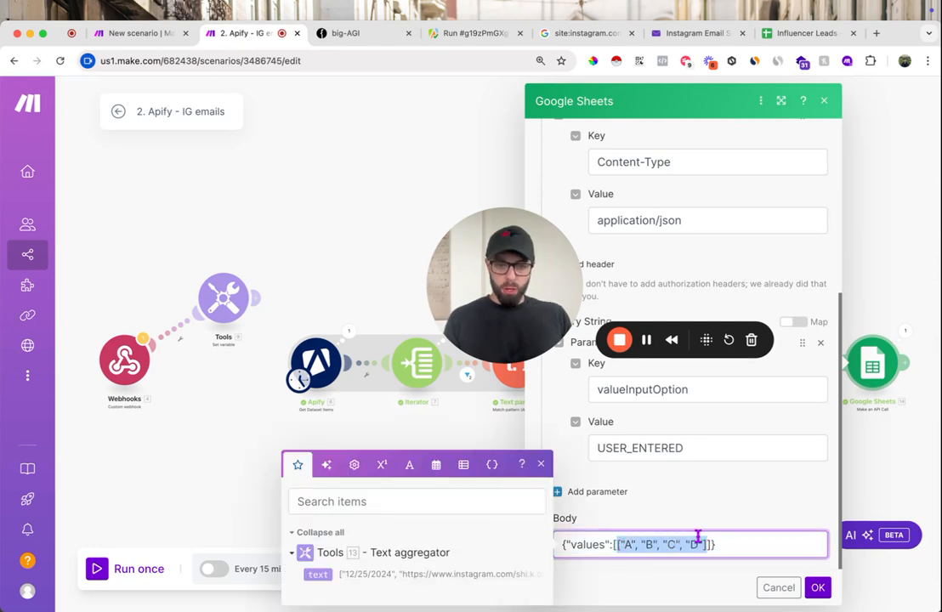
pyautogui.press('BackSpace')
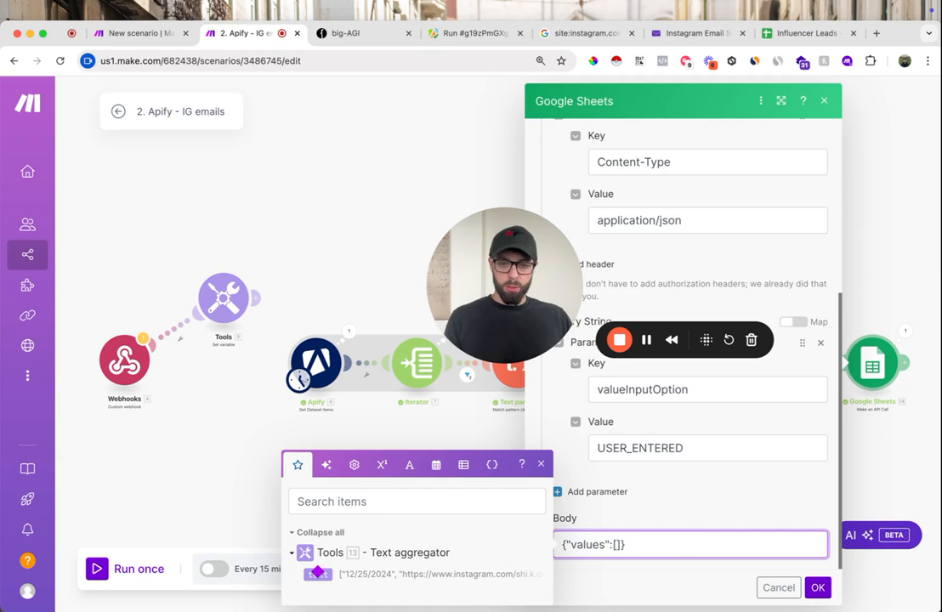
pyautogui.click(317, 574)
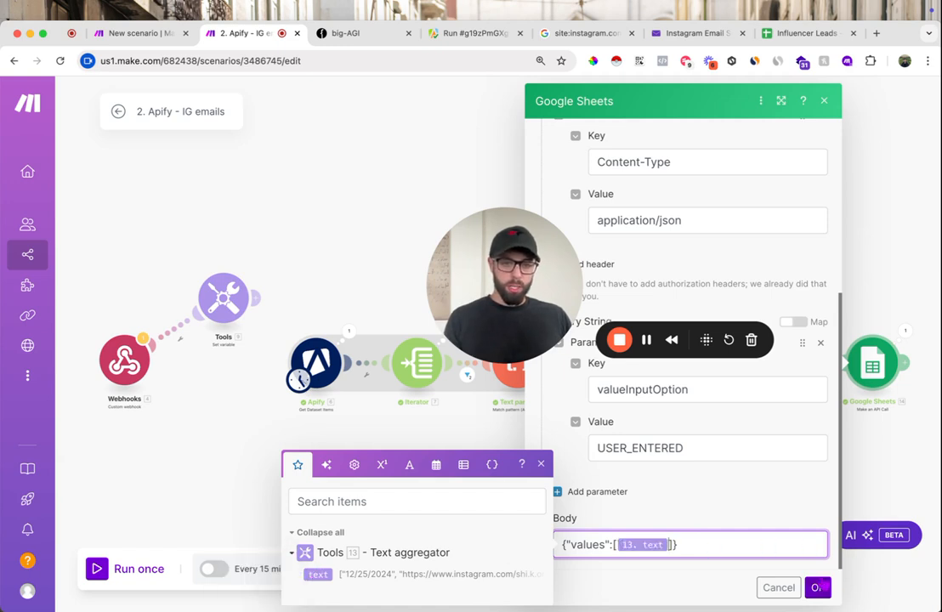
pyautogui.click(818, 589)
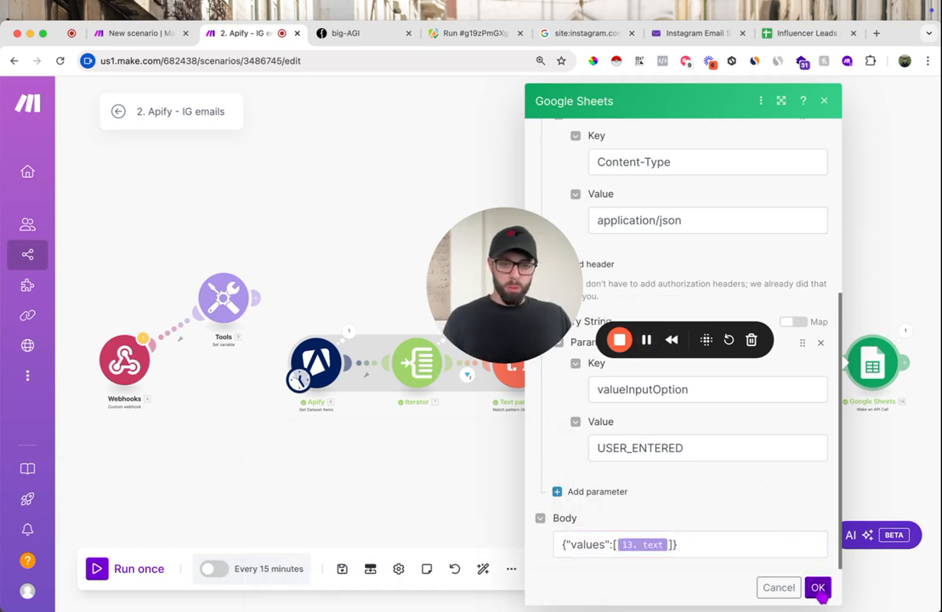
pyautogui.click(820, 593)
# - Run the scenario once with the mapped body and switch to the Influencer Leads sheet
pyautogui.moveTo(508, 292); pyautogui.dragTo(223, 177)
pyautogui.click(95, 568)
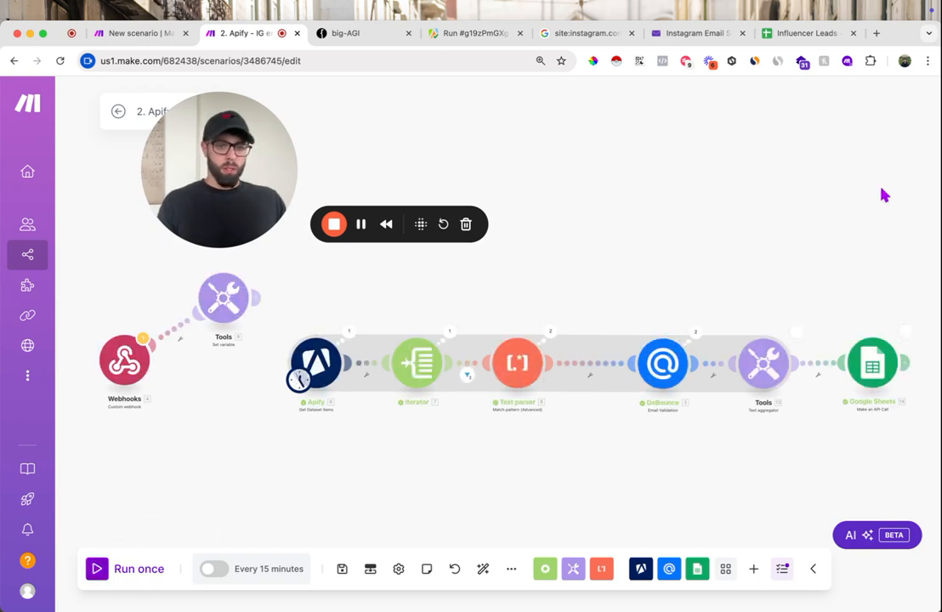
pyautogui.click(785, 34)
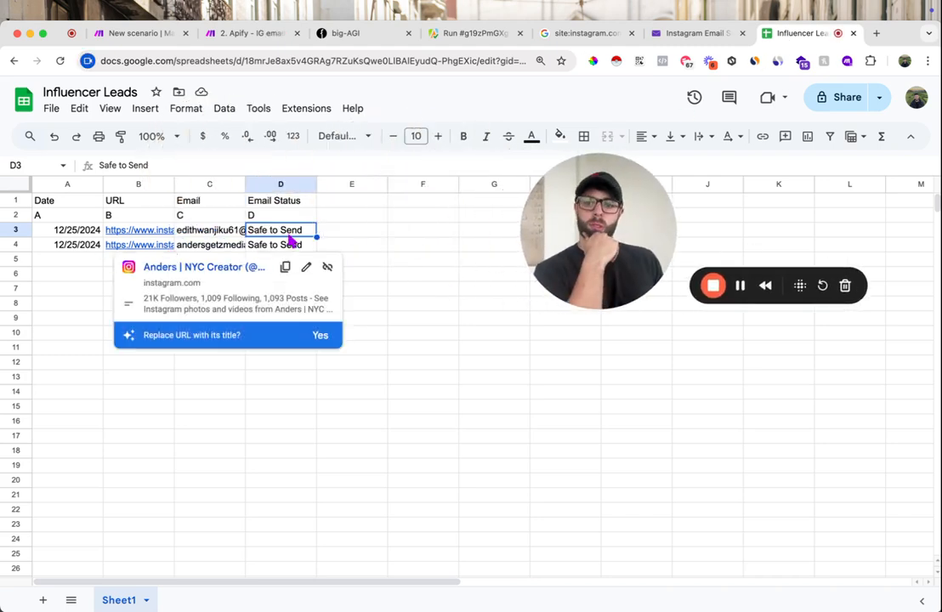
# - Inspect the emails, dates and Instagram URL in the newly appended rows 3 and 4
pyautogui.click(210, 236)
pyautogui.click(212, 249)
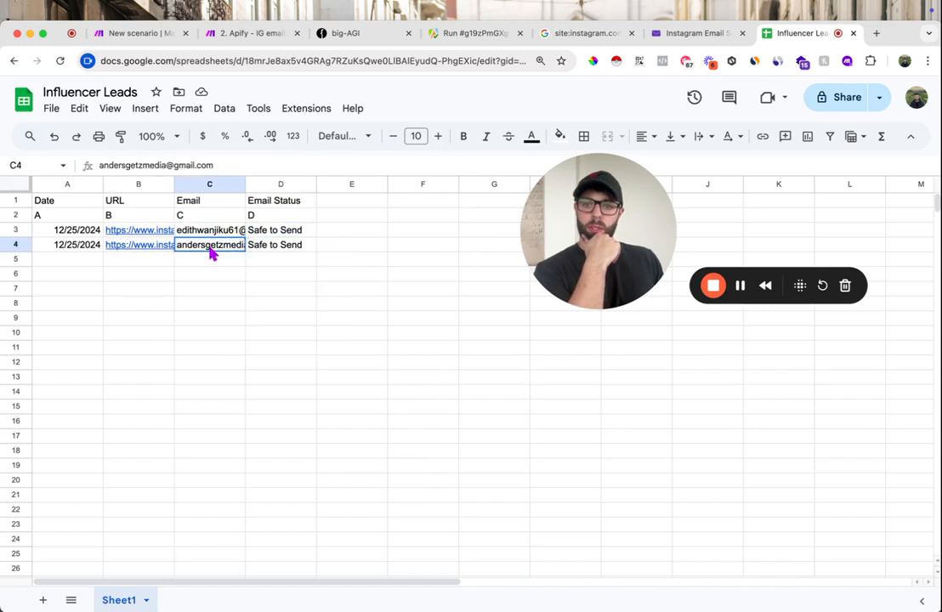
pyautogui.click(57, 231)
pyautogui.click(64, 245)
pyautogui.click(143, 237)
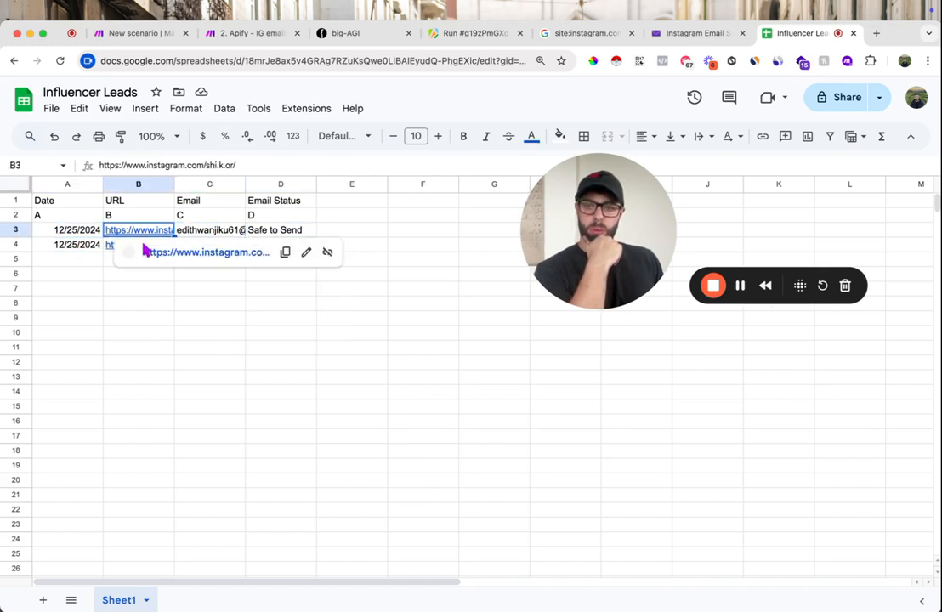
pyautogui.click(450, 268)
pyautogui.click(349, 186)
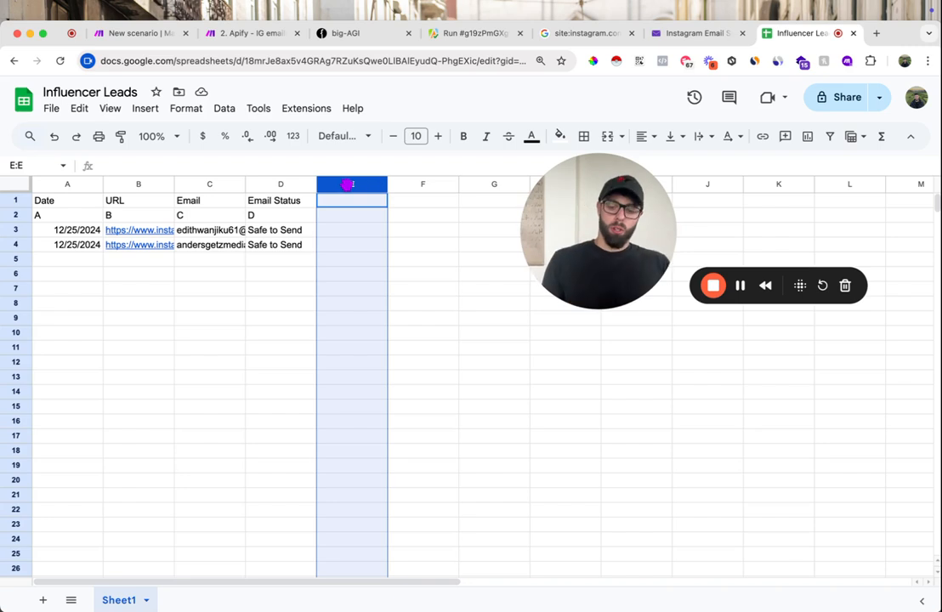
# - Delete the empty columns E to Z from the Influencer Leads sheet and make the header row bold
pyautogui.press('super+shift+Right')
pyautogui.rightClick(347, 184)
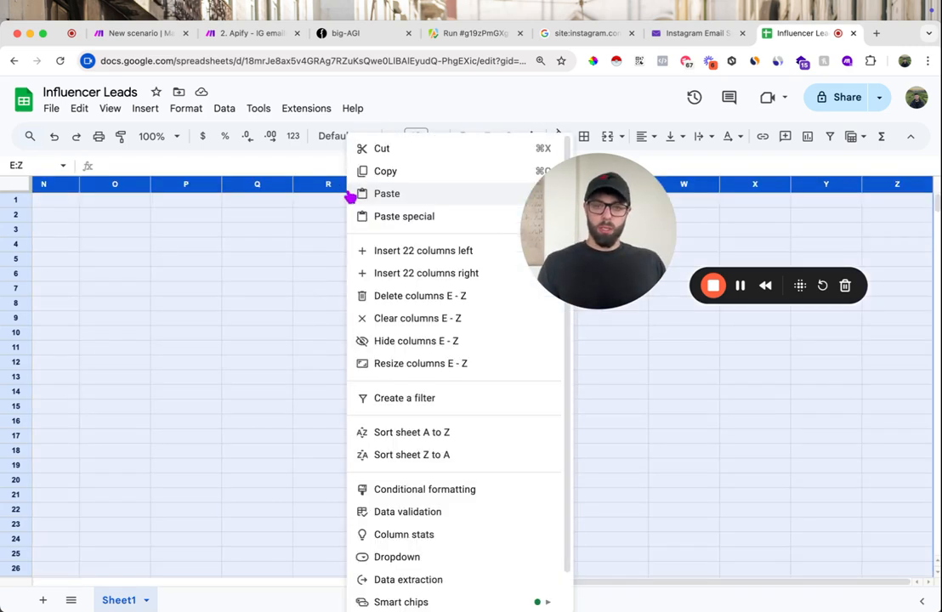
pyautogui.click(421, 296)
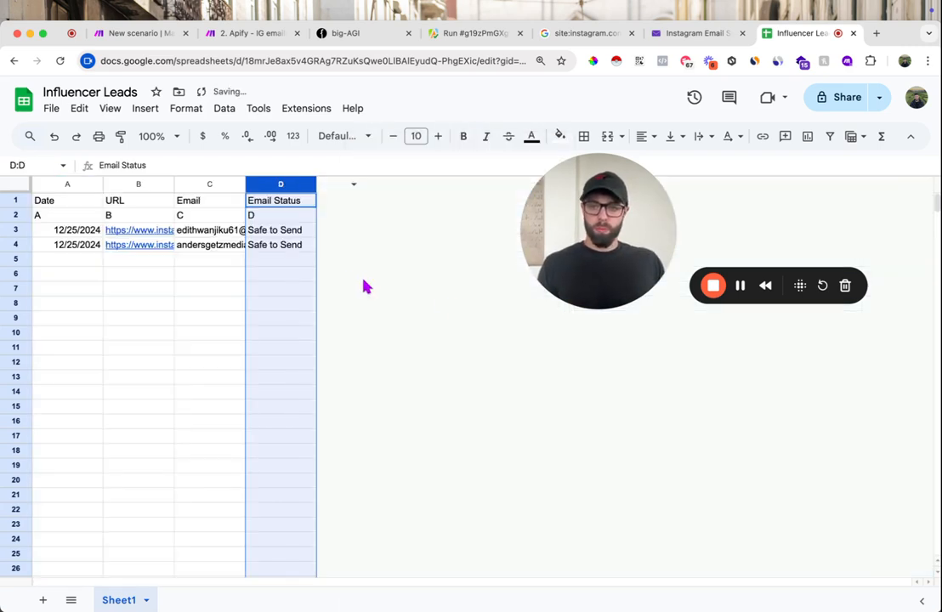
pyautogui.click(21, 201)
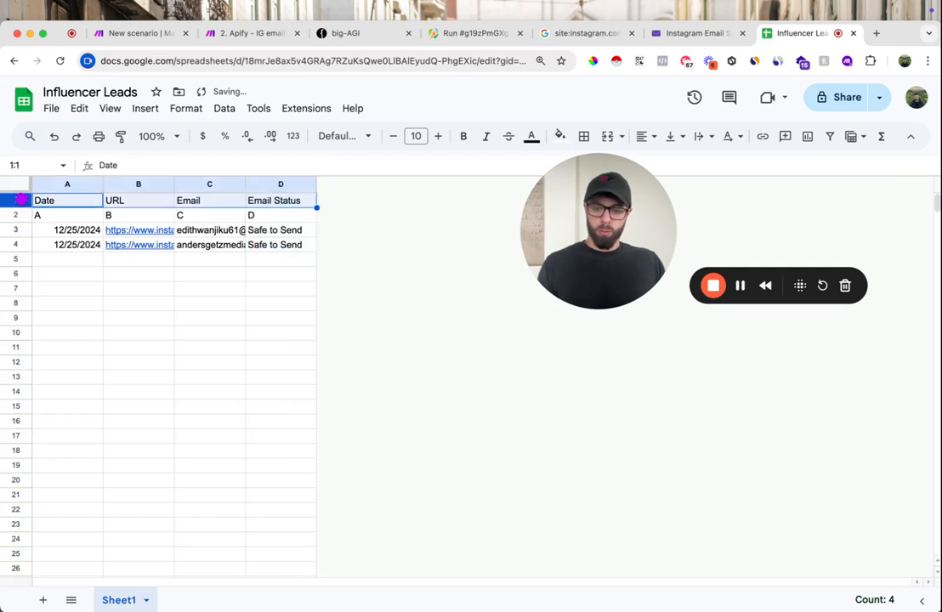
pyautogui.press('super+b')
# - Delete row 2 with the sample values A, B, C and D from the sheet
pyautogui.moveTo(38, 219); pyautogui.dragTo(253, 217)
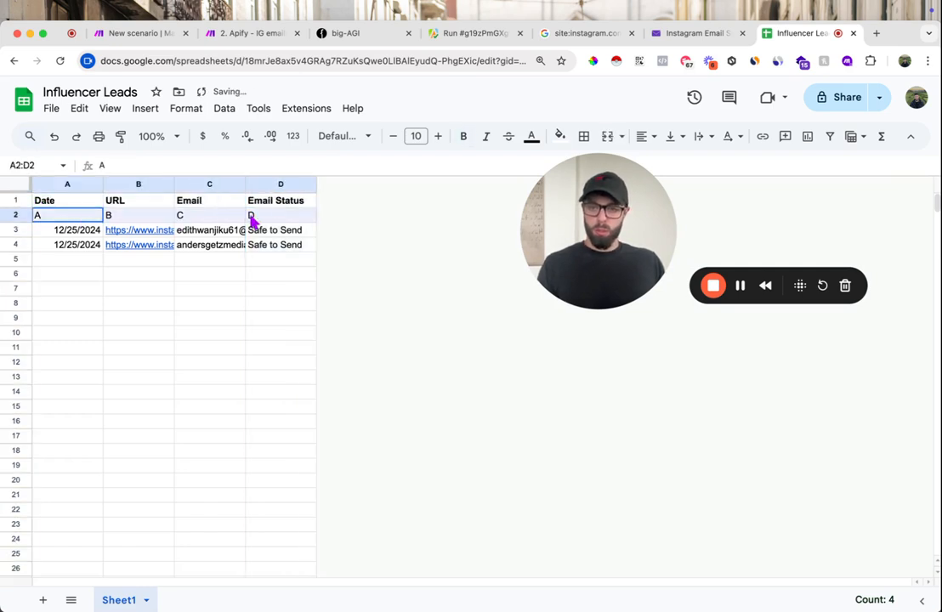
pyautogui.press('Delete')
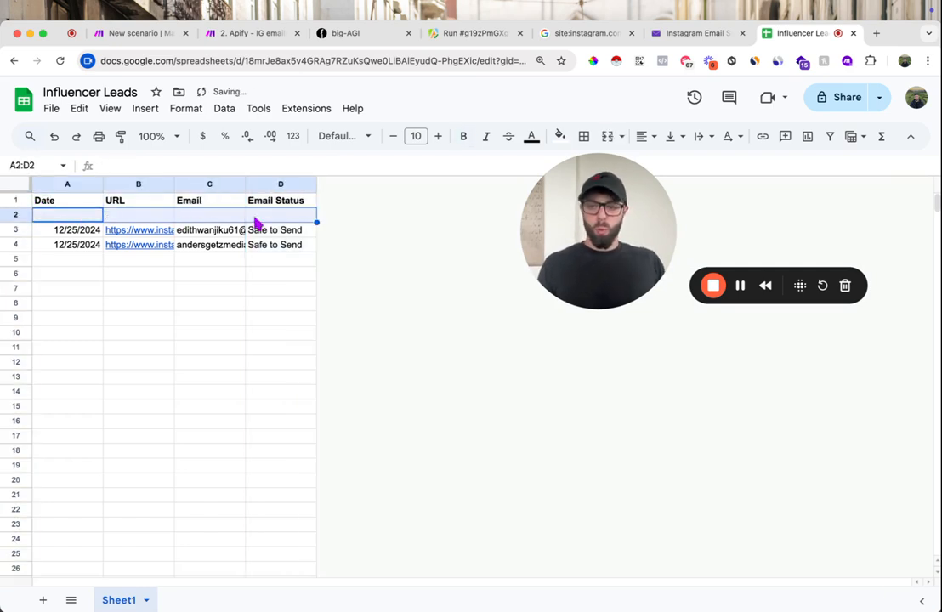
pyautogui.rightClick(23, 218)
pyautogui.click(80, 372)
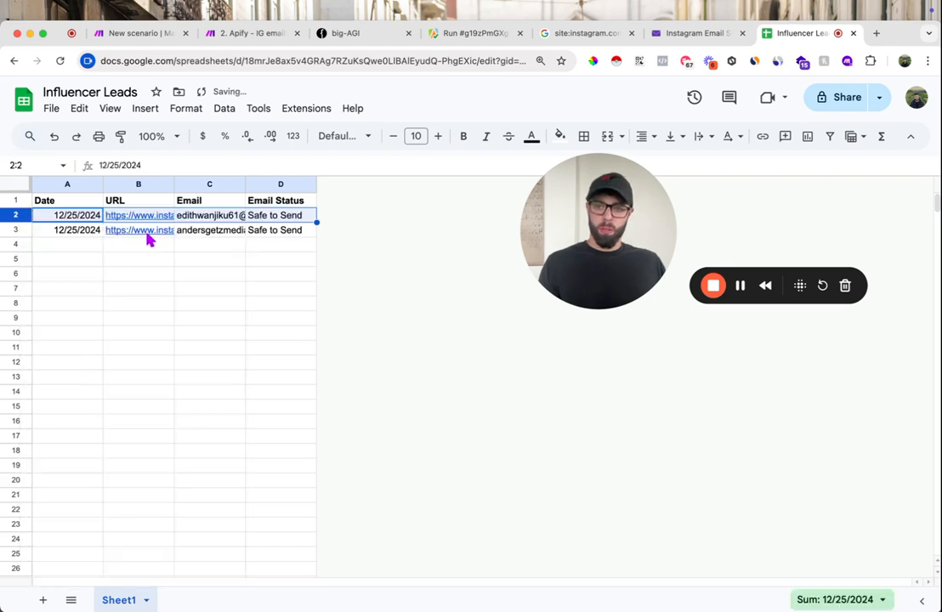
# - Return to the Apify - IG emails scenario and remove the bundle order position rule from the filter between Iterator and Text parser
pyautogui.click(234, 34)
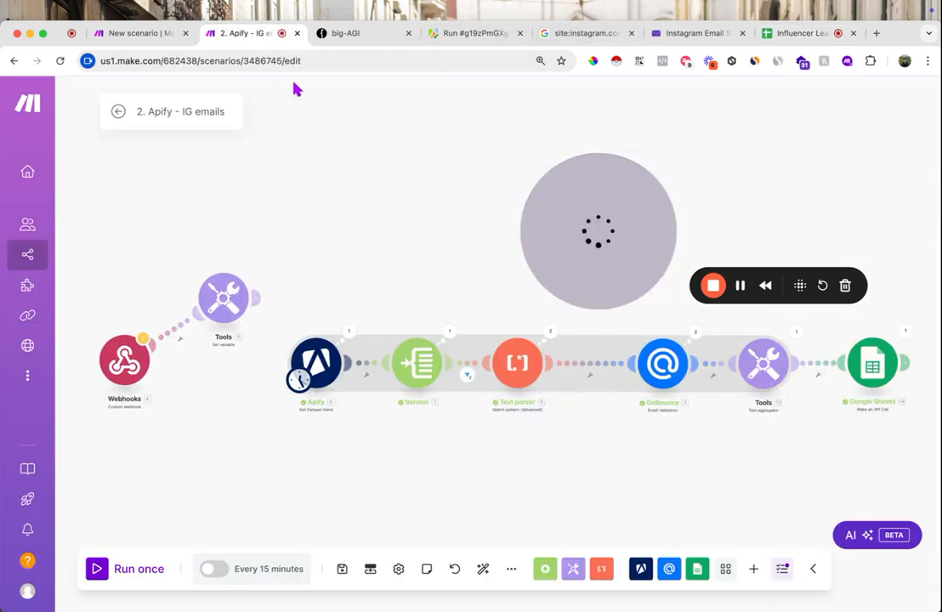
pyautogui.hscroll(3, 778, 414)
pyautogui.scroll(3, 621, 363)
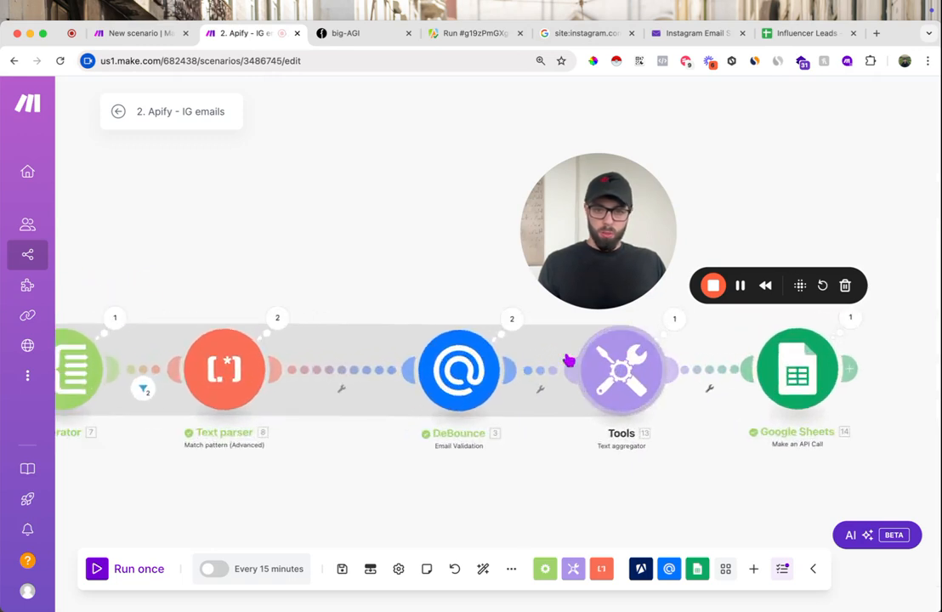
pyautogui.hscroll(-5, 268, 335)
pyautogui.click(406, 382)
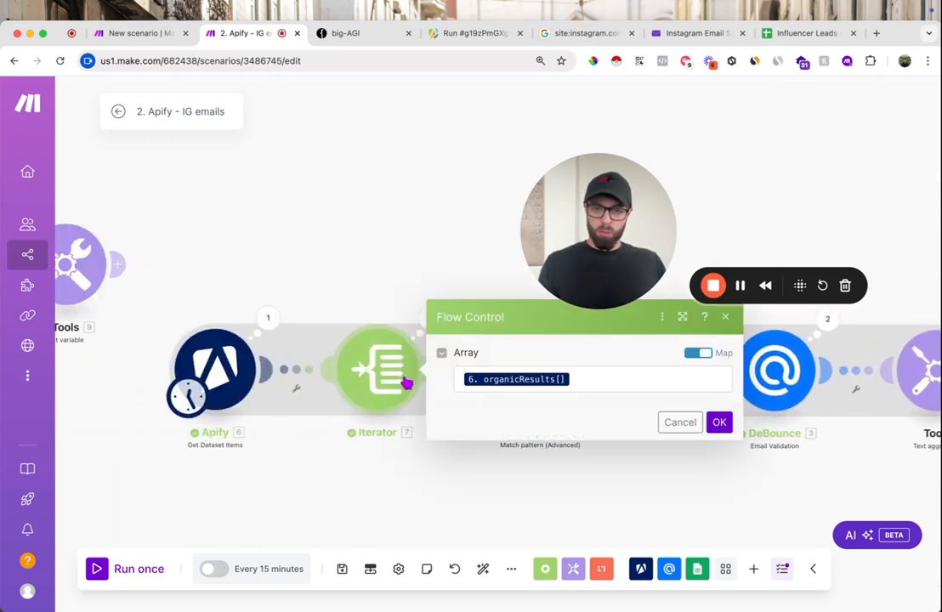
pyautogui.click(427, 301)
pyautogui.click(455, 379)
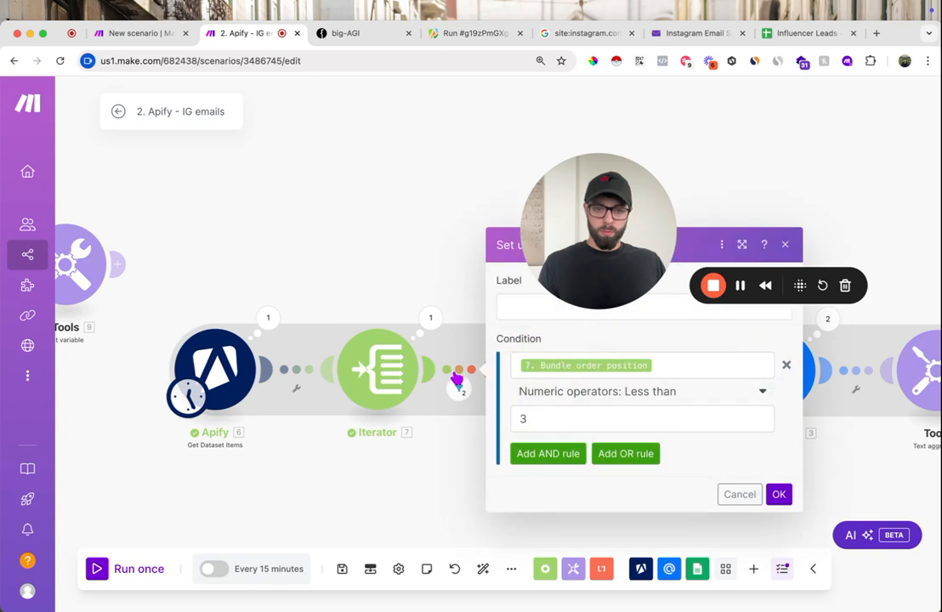
pyautogui.click(638, 414)
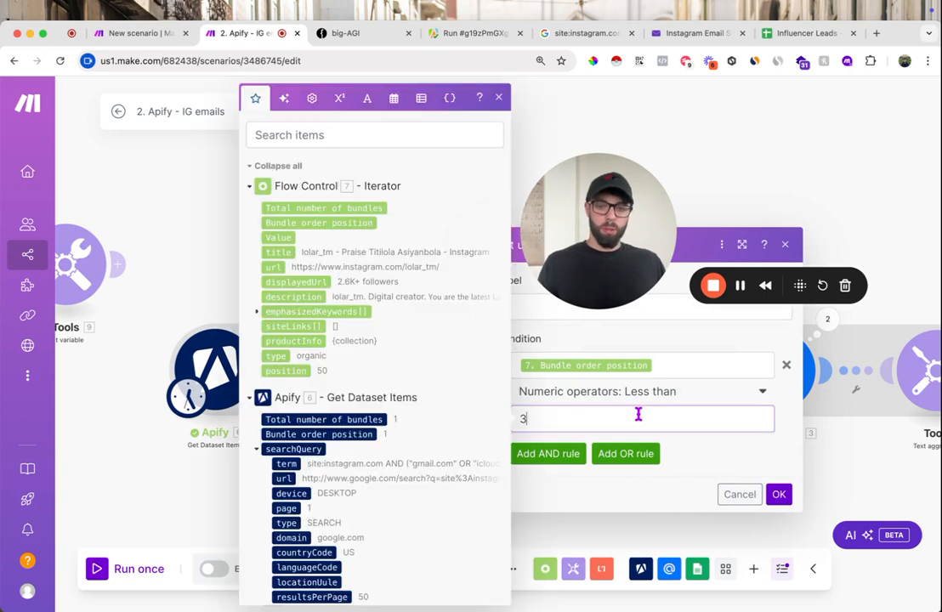
pyautogui.click(786, 366)
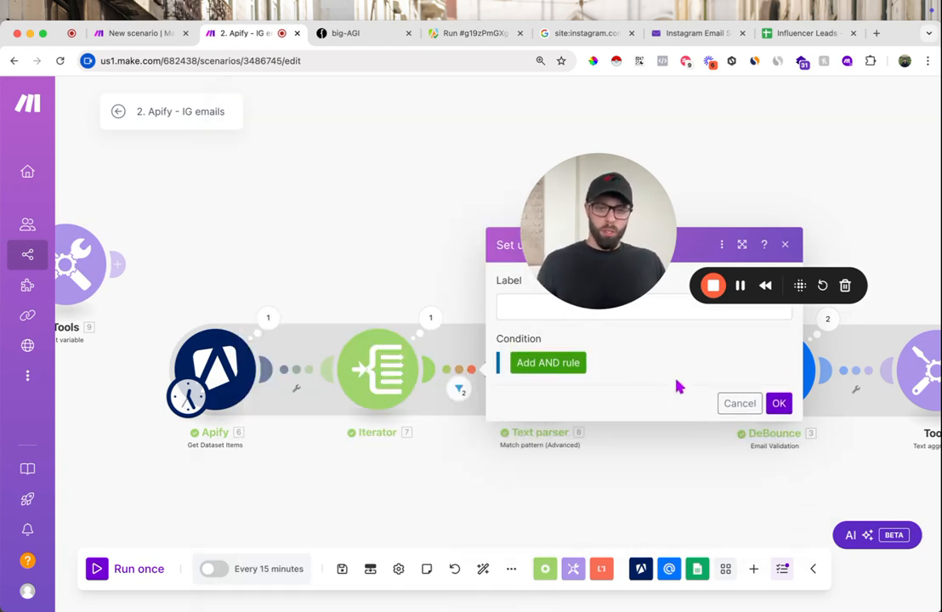
pyautogui.click(779, 402)
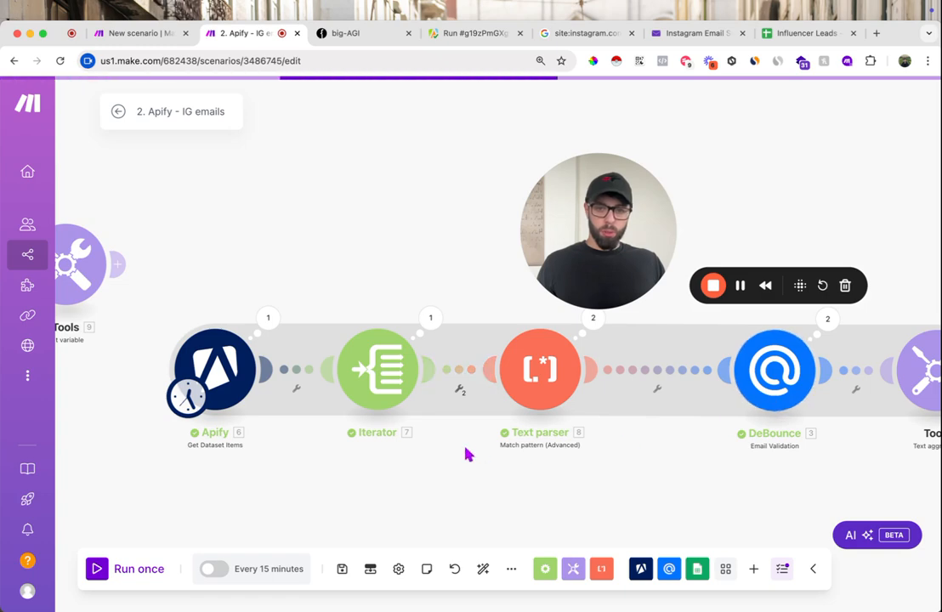
# - Run the unfiltered scenario once and review the bundle counts from Iterator through to Google Sheets
pyautogui.scroll(-3, 448, 480)
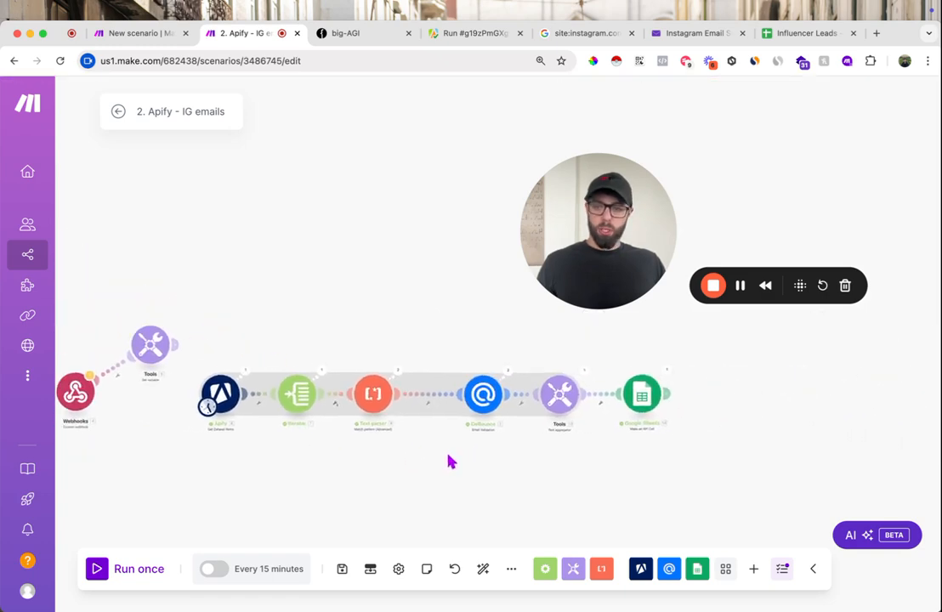
pyautogui.click(98, 573)
pyautogui.moveTo(805, 434); pyautogui.dragTo(672, 418)
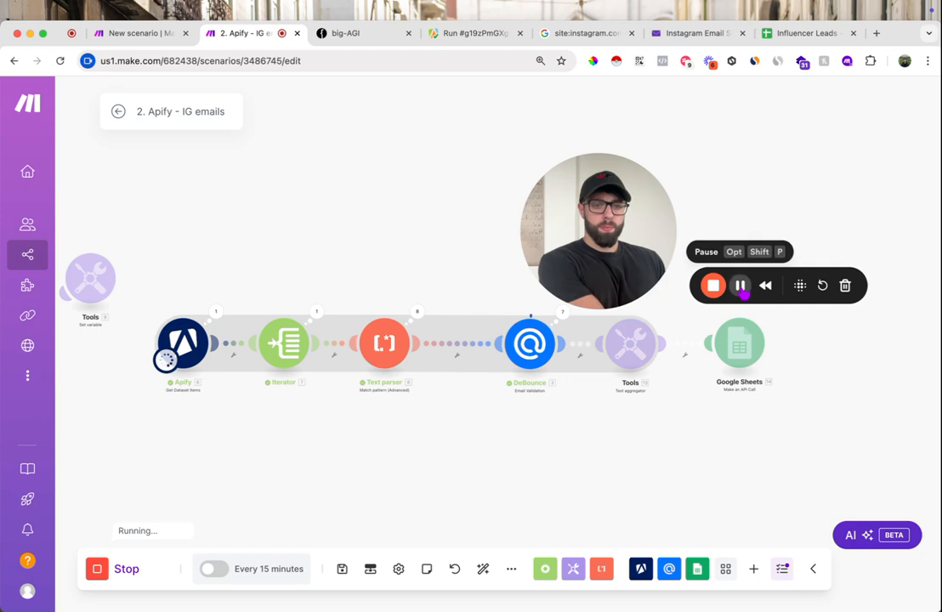
pyautogui.moveTo(606, 237); pyautogui.dragTo(569, 197)
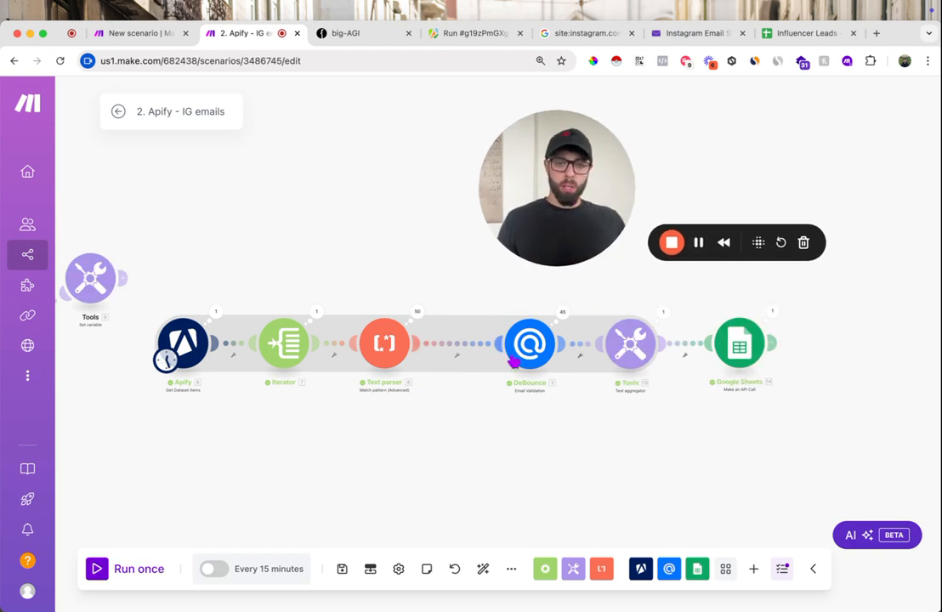
pyautogui.scroll(5, 359, 341)
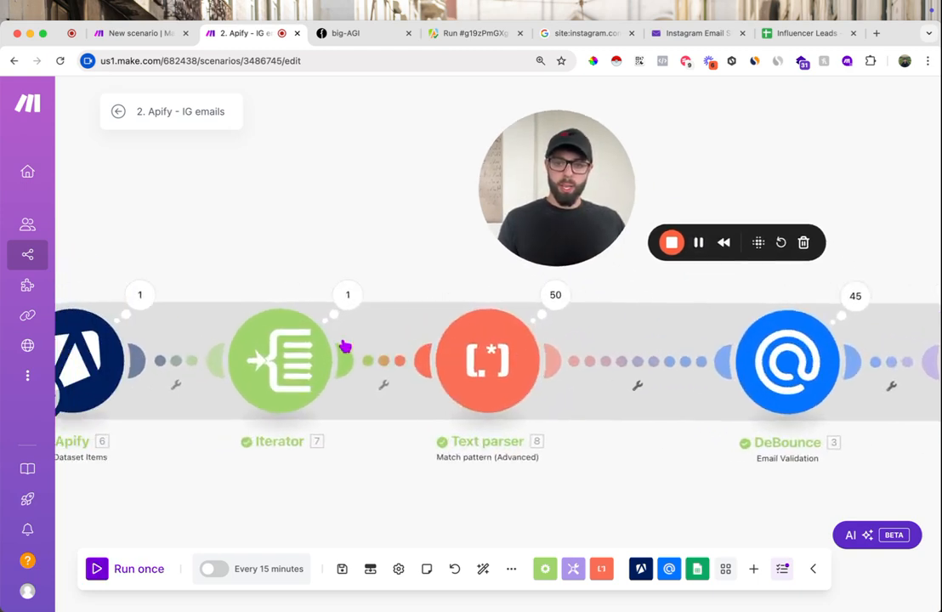
pyautogui.hscroll(10, 635, 309)
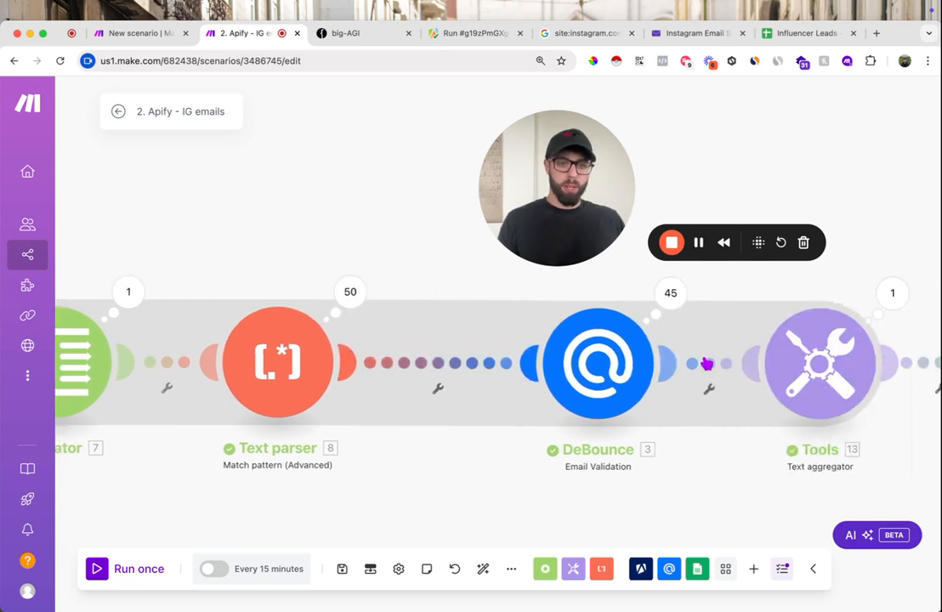
pyautogui.hscroll(-2, 349, 332)
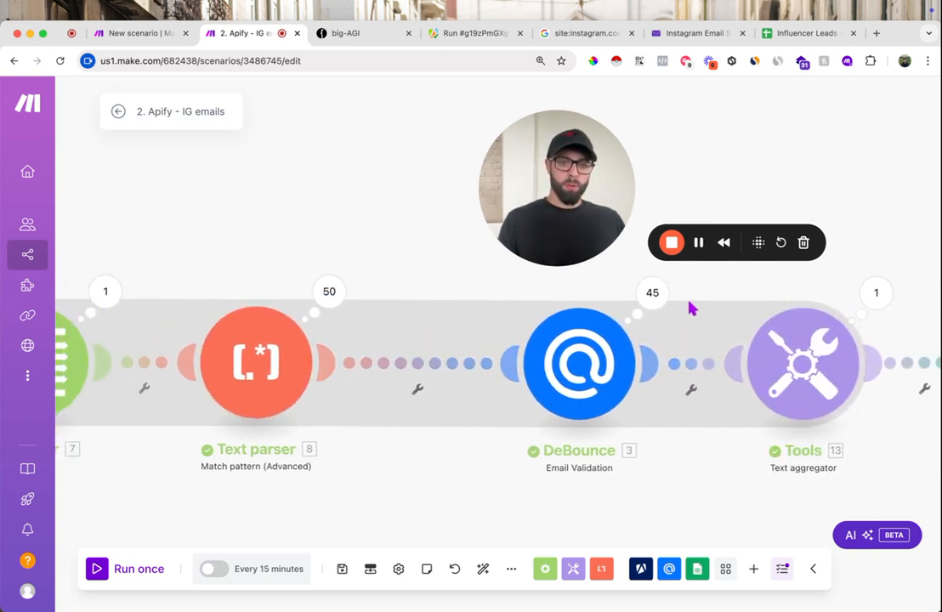
pyautogui.hscroll(12, 701, 386)
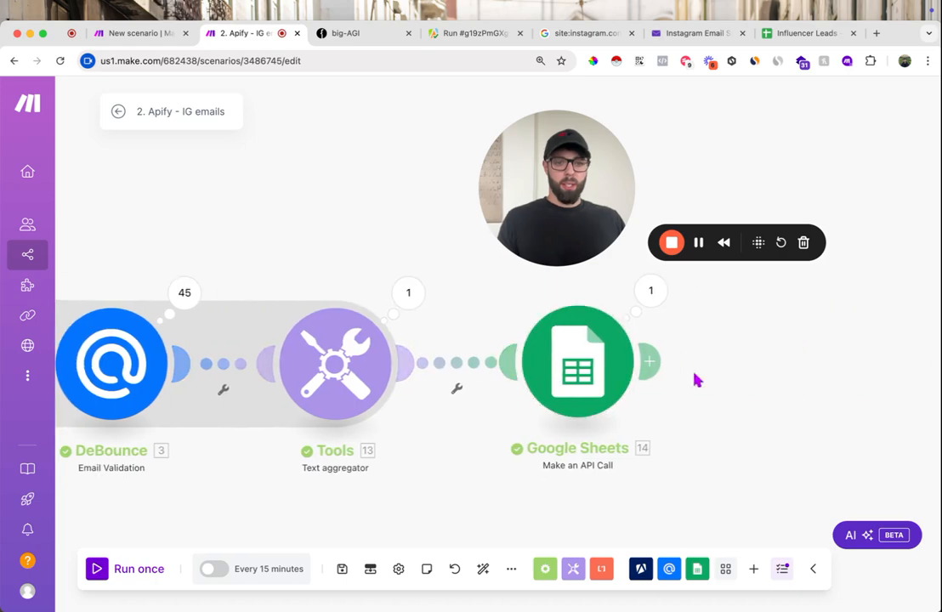
# - Switch to the Influencer Leads sheet and look through the appended dates, URLs, emails and email statuses
pyautogui.click(782, 34)
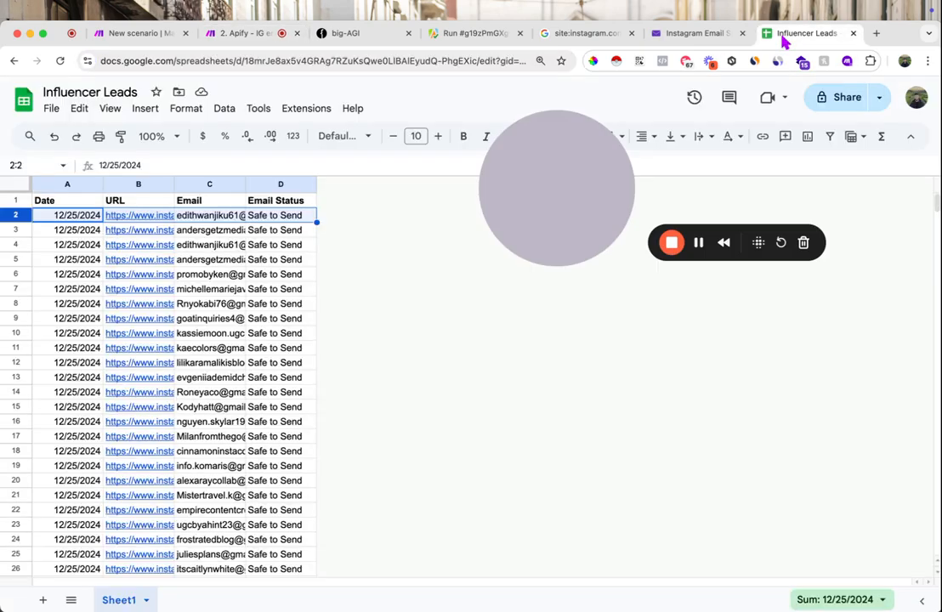
pyautogui.scroll(-10, 227, 398)
pyautogui.scroll(10, 228, 398)
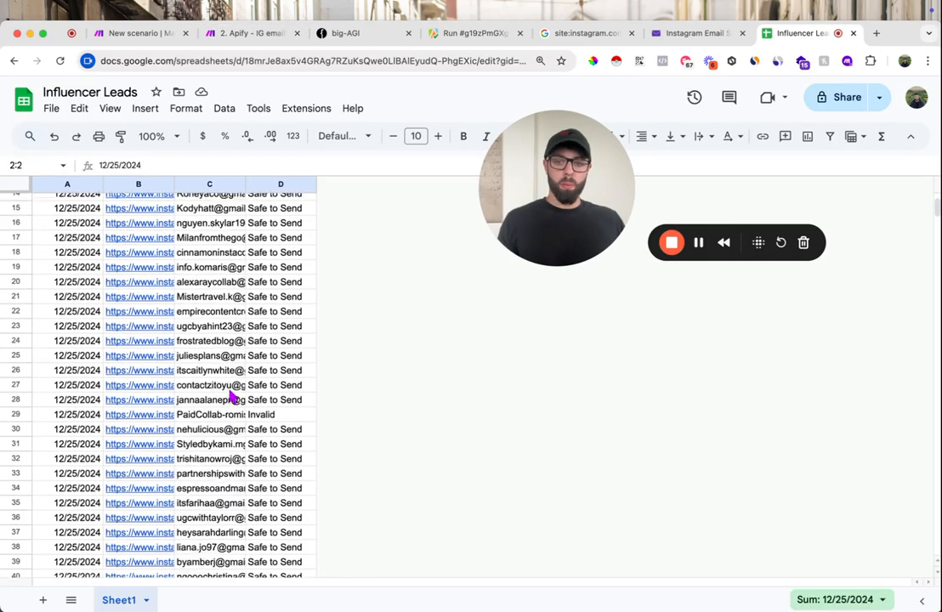
pyautogui.scroll(-7, 229, 396)
pyautogui.scroll(3, 230, 397)
pyautogui.scroll(-5, 230, 396)
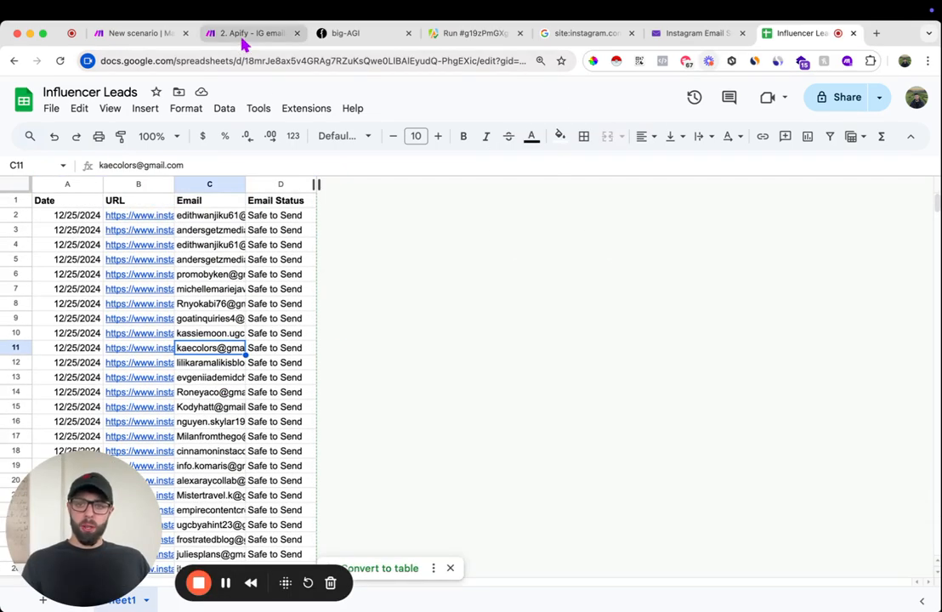
# - Return to the Make scenario and cut the webhook's defaultDatasetId mapping out of the Set variable module's value
pyautogui.click(244, 38)
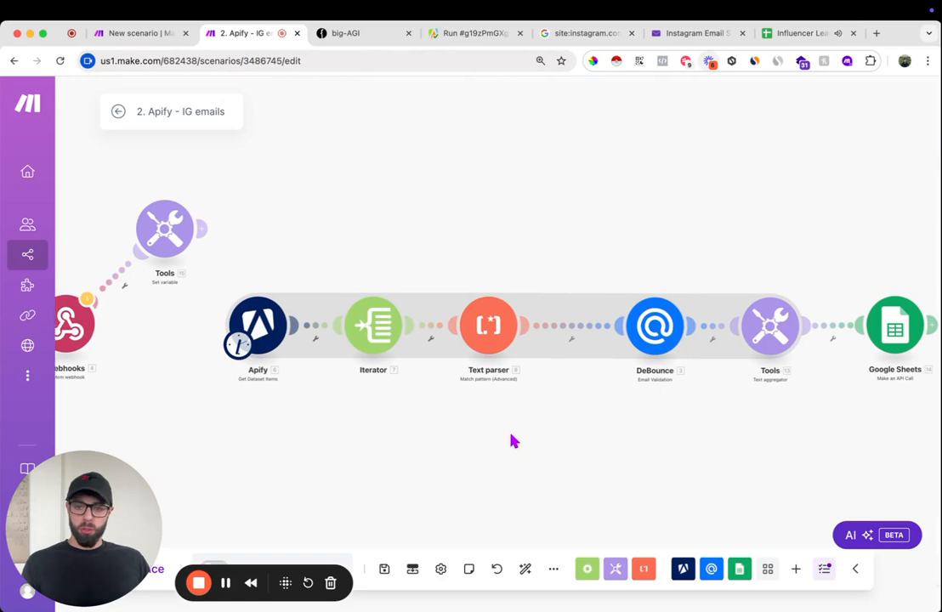
pyautogui.click(281, 213)
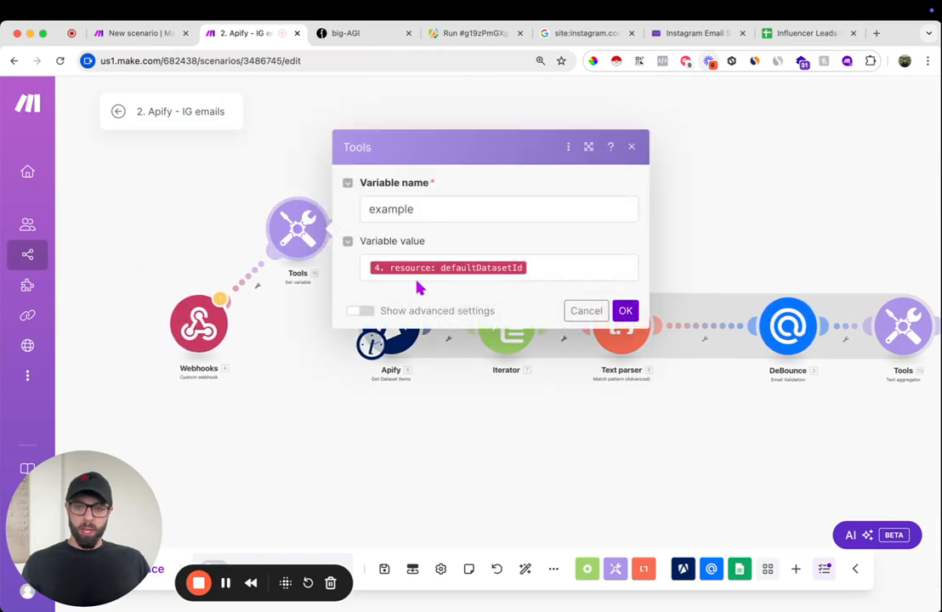
pyautogui.click(595, 270)
pyautogui.press('BackSpace')
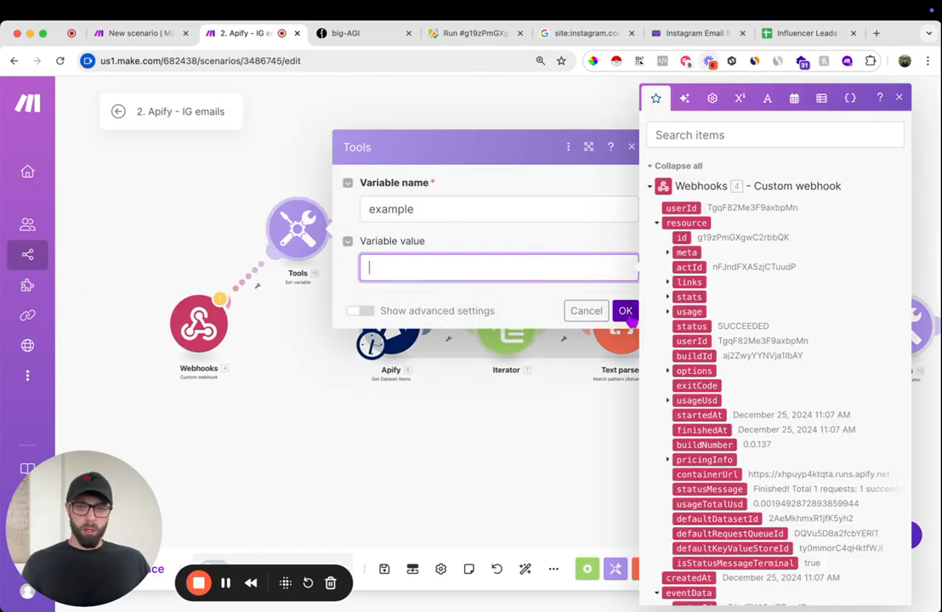
pyautogui.click(626, 311)
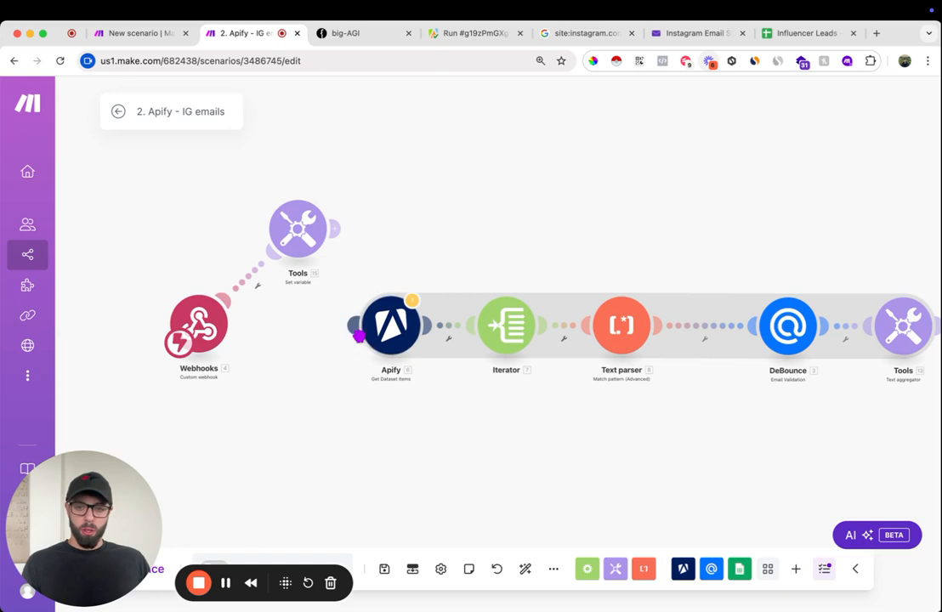
# - Unlink the Set variable module from the Webhooks module and connect Webhooks directly to the Apify Get Dataset Items module
pyautogui.click(391, 332)
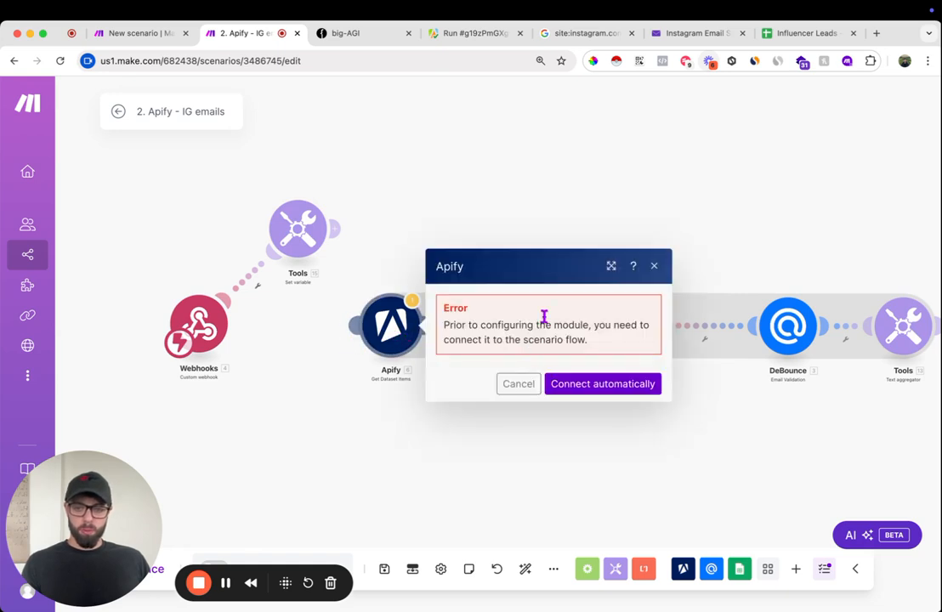
pyautogui.click(653, 267)
pyautogui.click(256, 285)
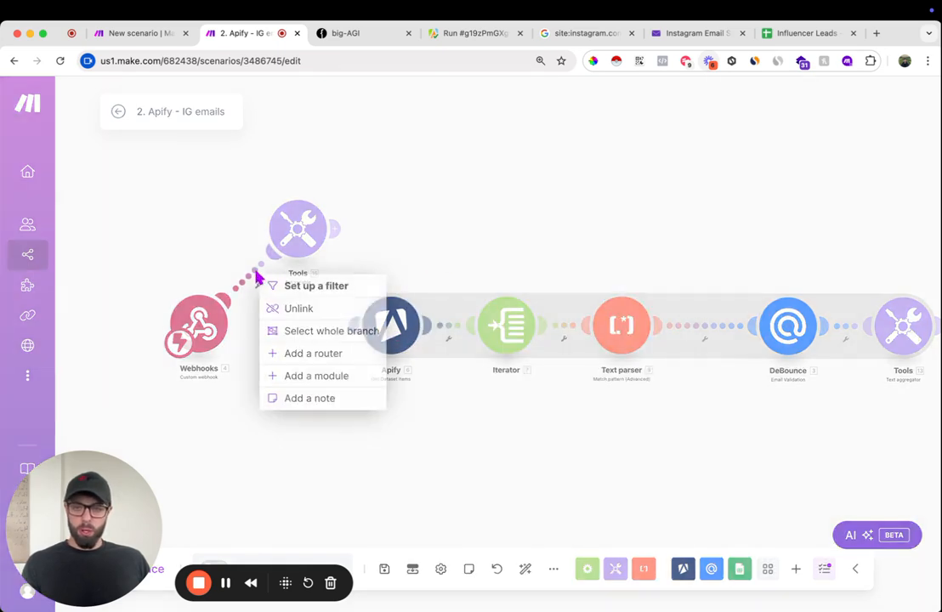
pyautogui.click(287, 309)
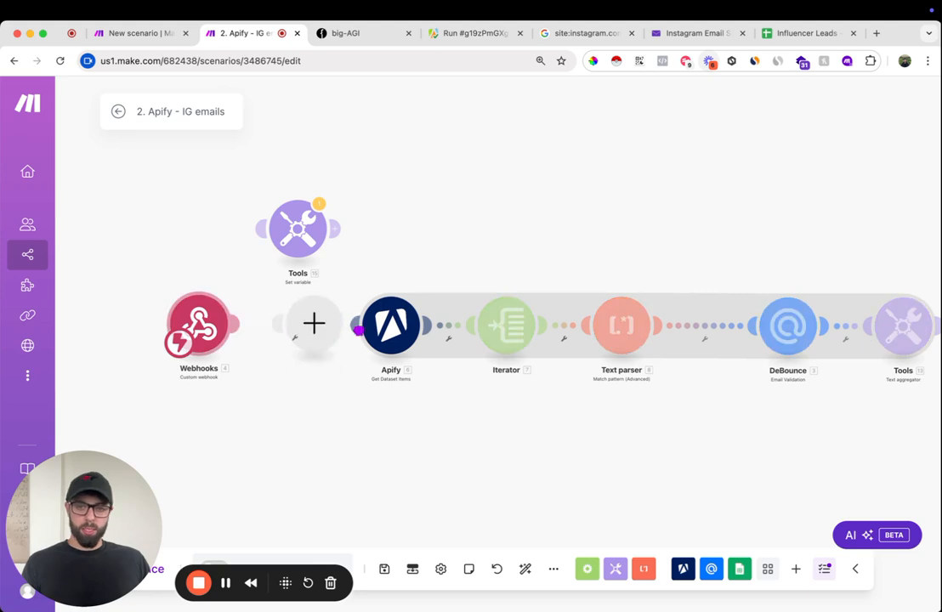
pyautogui.moveTo(363, 337); pyautogui.dragTo(378, 330)
# - Replace the fixed Dataset ID in the Apify module with the webhook's defaultDatasetId mapping, then save the scenario
pyautogui.click(412, 333)
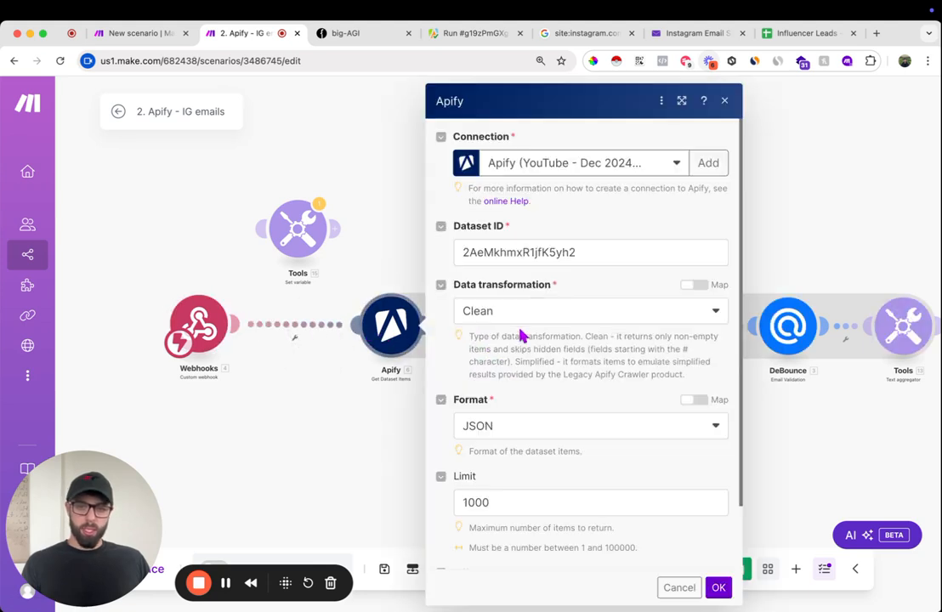
pyautogui.click(586, 251)
pyautogui.hotkey('ctrl', 'a')
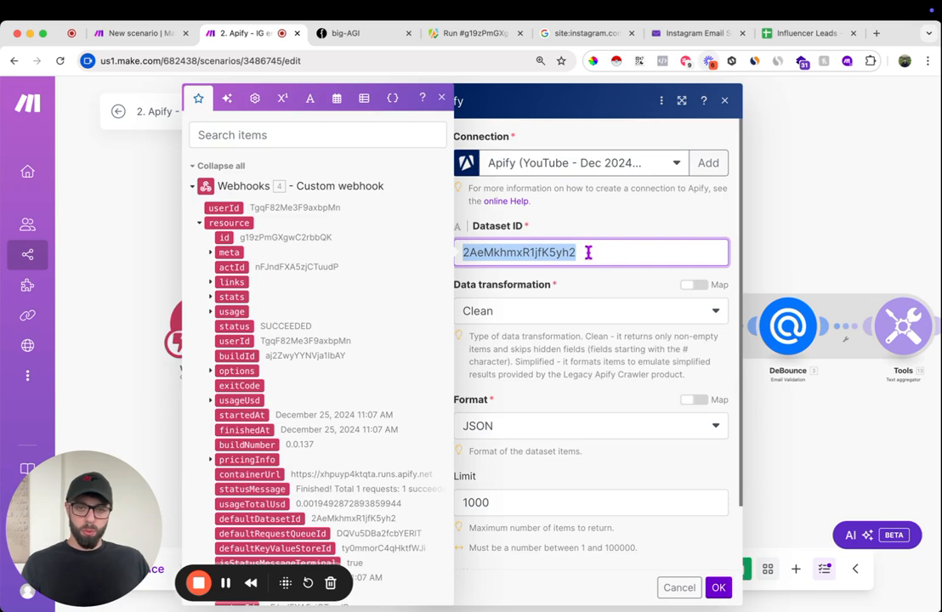
pyautogui.write('4. resource: defaultDatasetId')
pyautogui.click(718, 588)
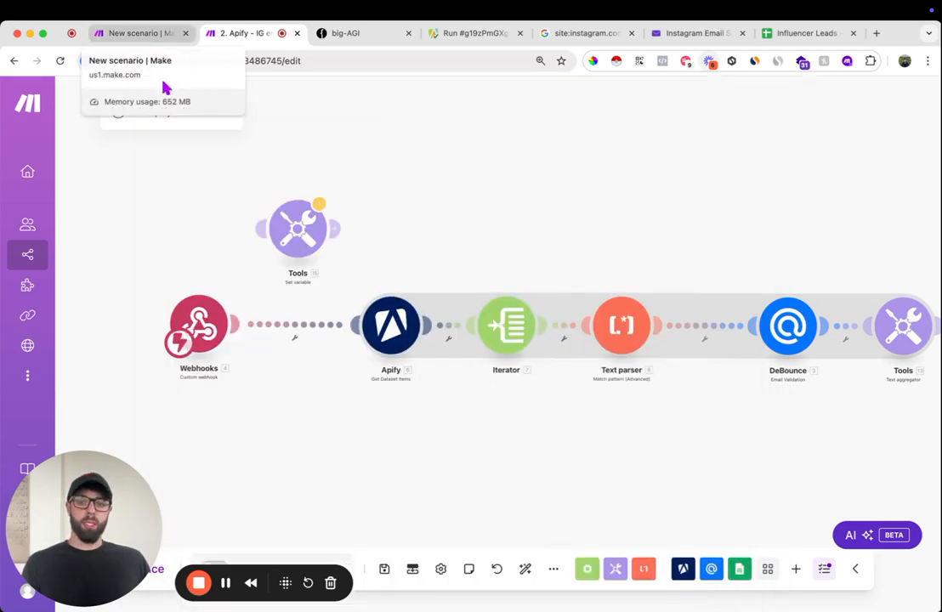
pyautogui.moveTo(85, 504); pyautogui.dragTo(117, 183)
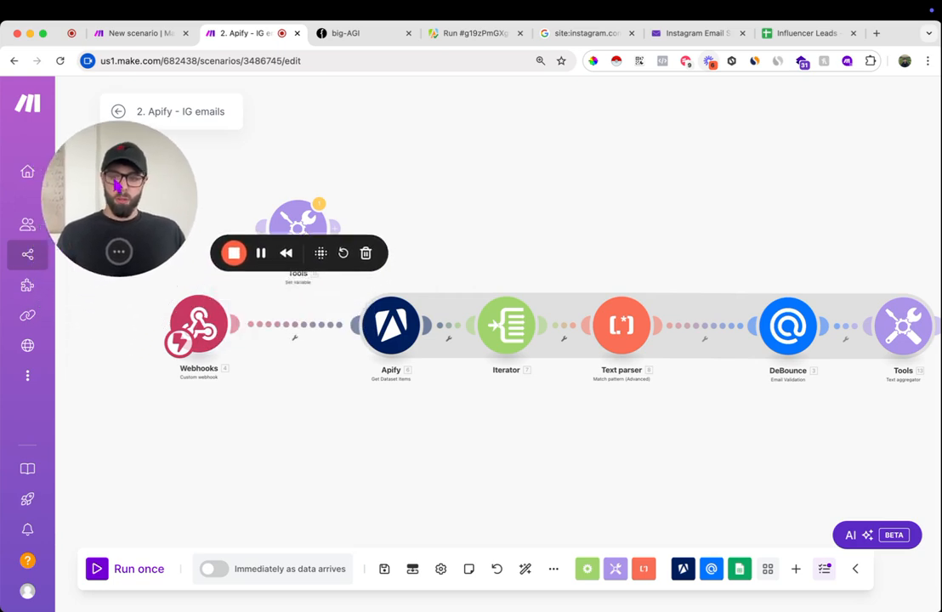
pyautogui.click(385, 569)
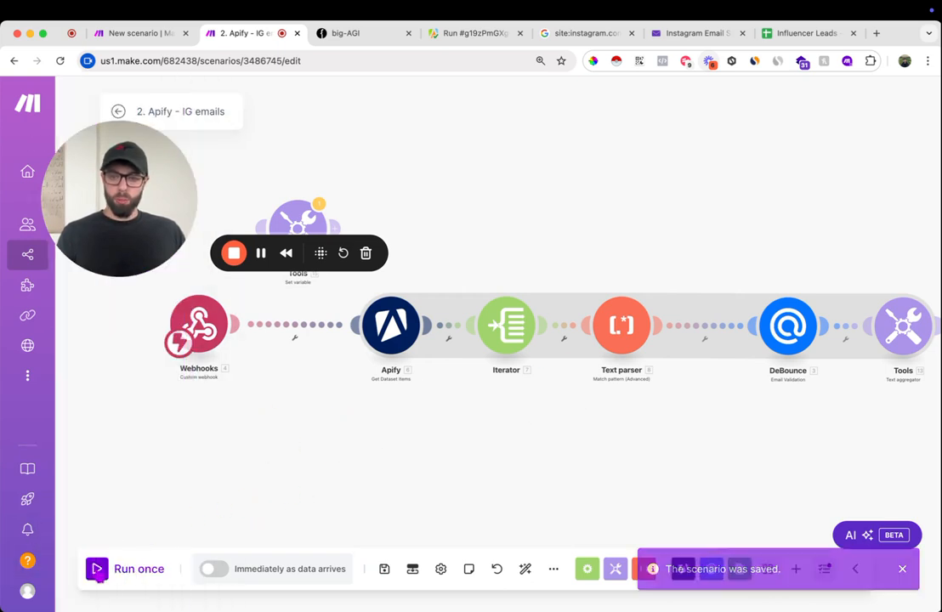
# - Start a single run of the second scenario, then set the first scenario's customText variable to "UGC creator"
pyautogui.click(96, 569)
pyautogui.click(136, 34)
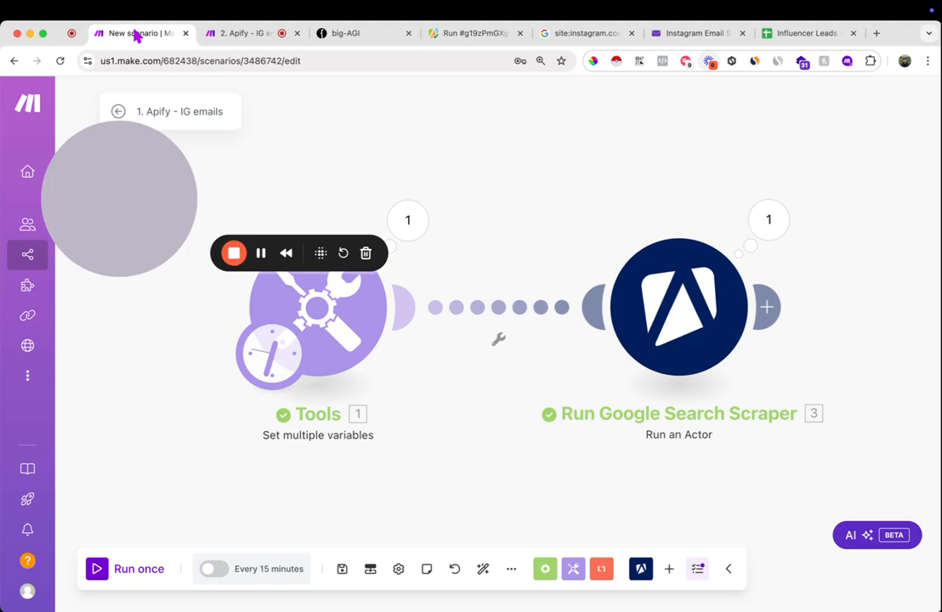
pyautogui.click(347, 325)
pyautogui.moveTo(465, 348); pyautogui.dragTo(546, 349)
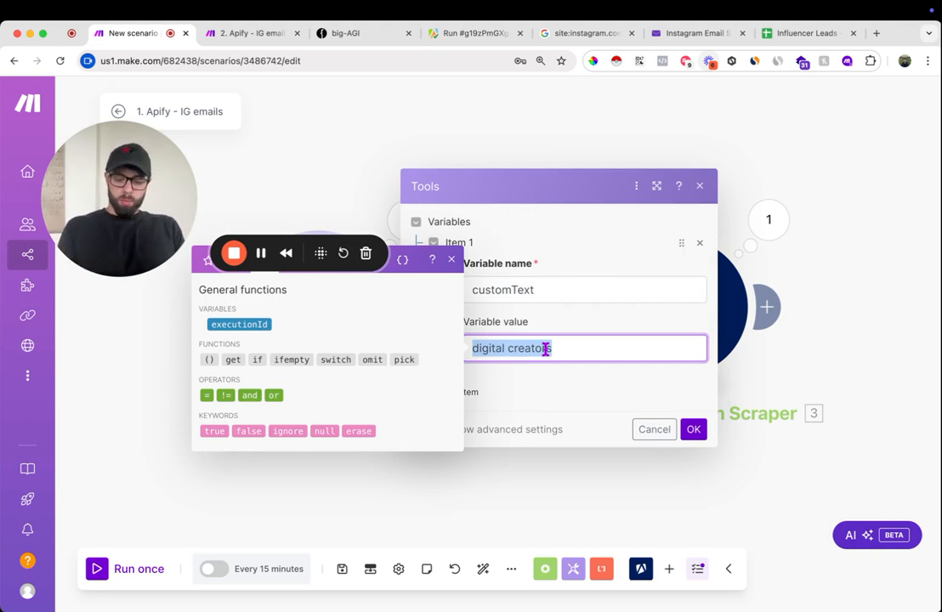
pyautogui.write('UGC')
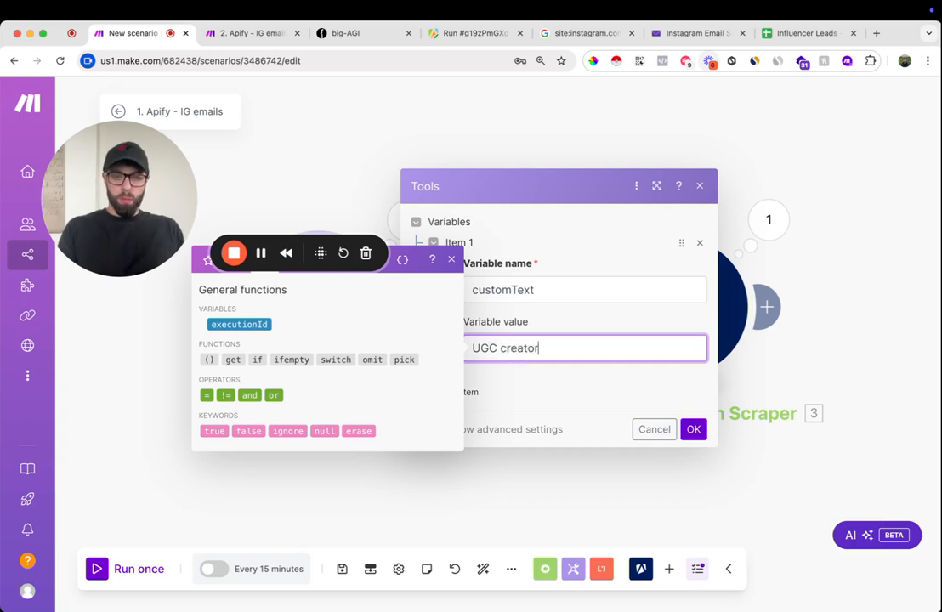
pyautogui.click(692, 427)
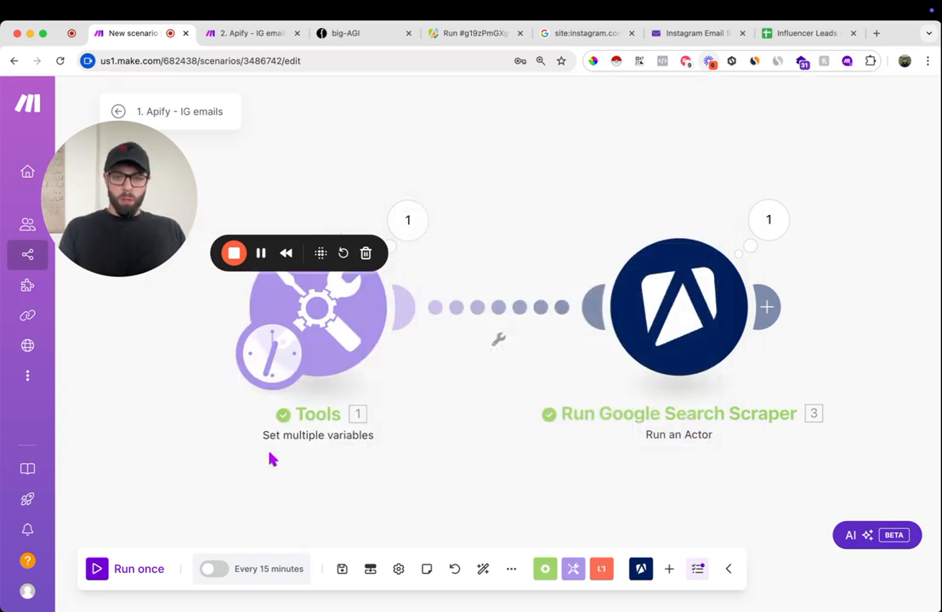
# - Run the first scenario once and follow the triggered run through the second scenario's modules to Google Sheets
pyautogui.click(98, 575)
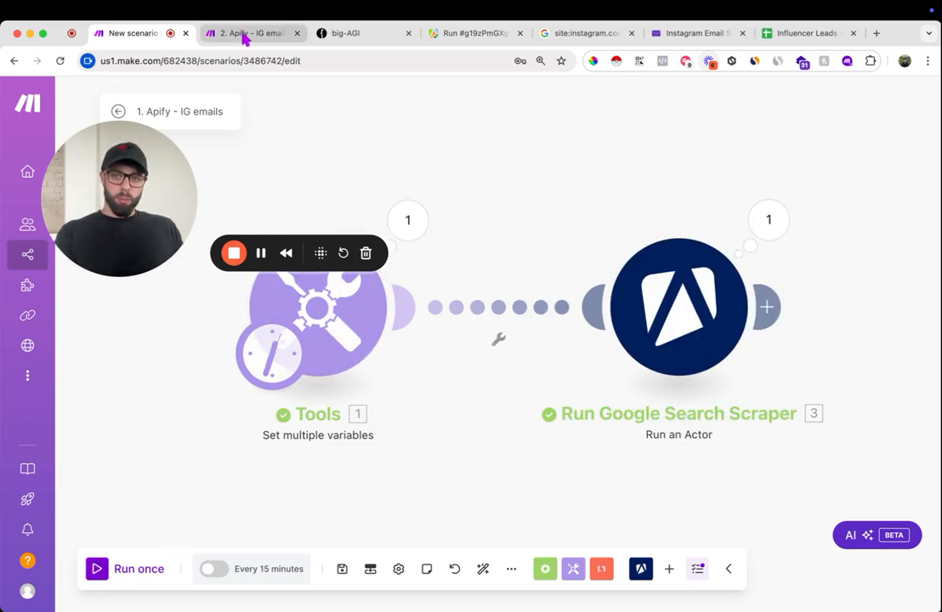
pyautogui.click(243, 35)
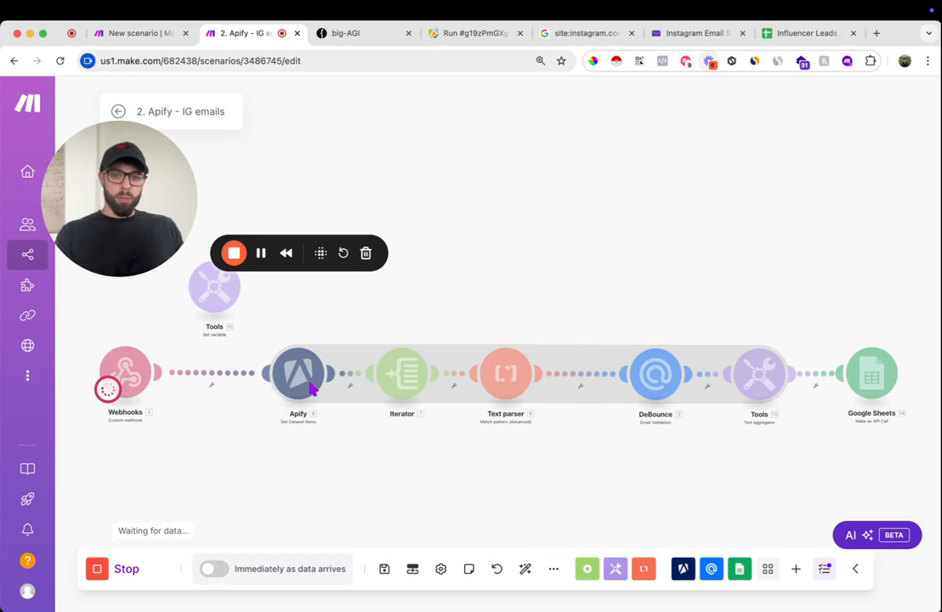
pyautogui.hscroll(1, 541, 379)
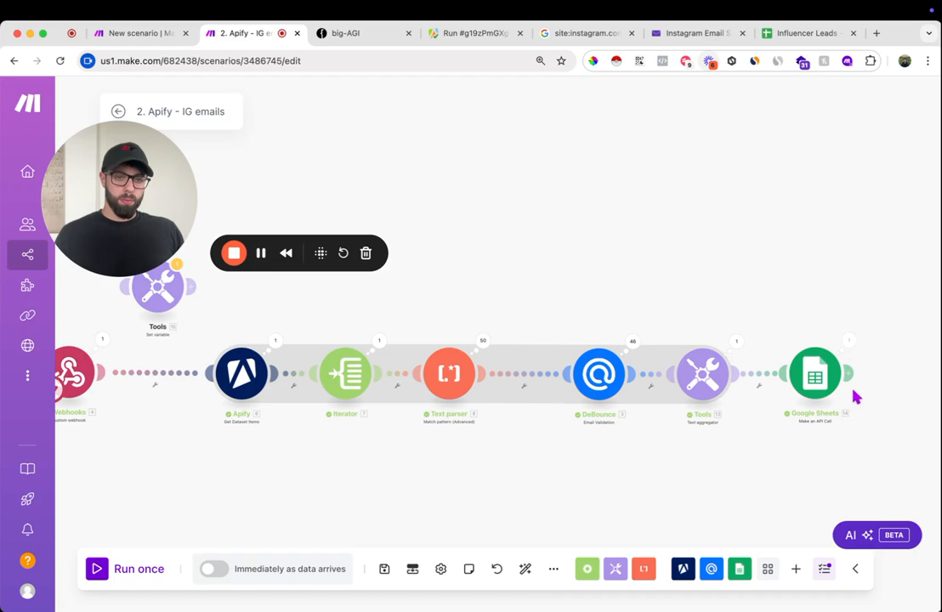
# - Switch to the Influencer Leads sheet and examine the newly appended emails and their statuses, including the Invalid entries
pyautogui.click(799, 38)
pyautogui.scroll(-15, 227, 447)
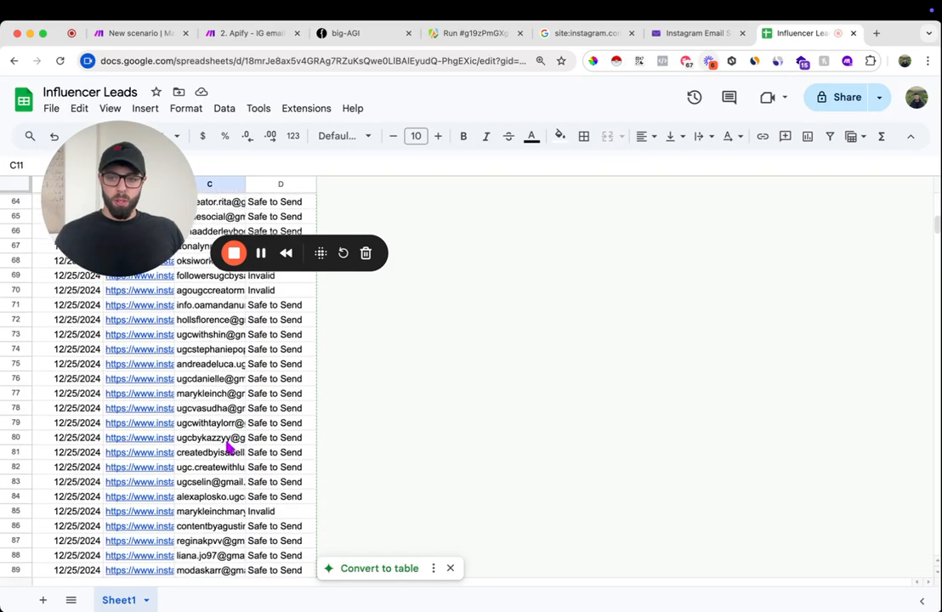
pyautogui.scroll(6, 227, 447)
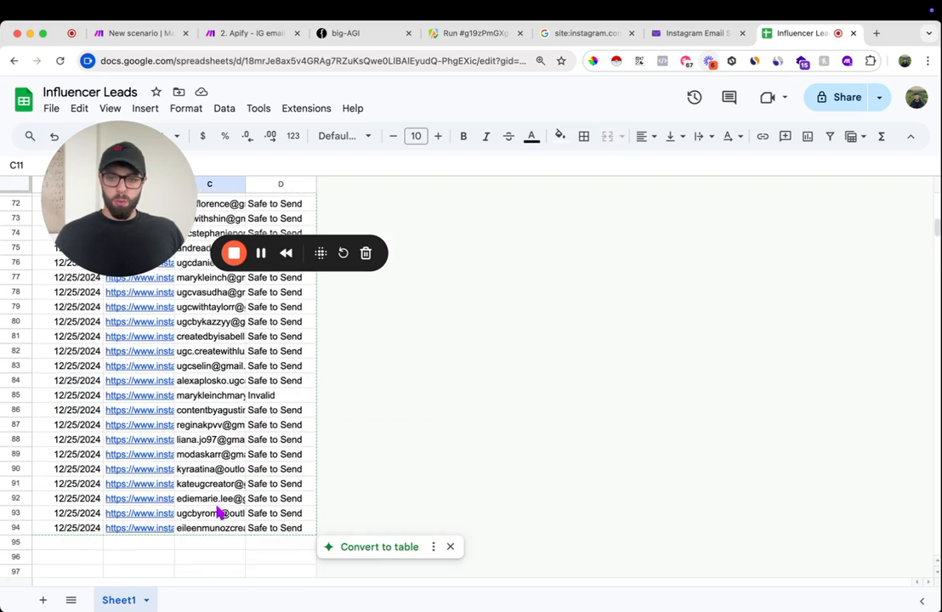
pyautogui.click(213, 498)
pyautogui.click(208, 454)
pyautogui.scroll(2, 289, 419)
pyautogui.scroll(-2, 293, 425)
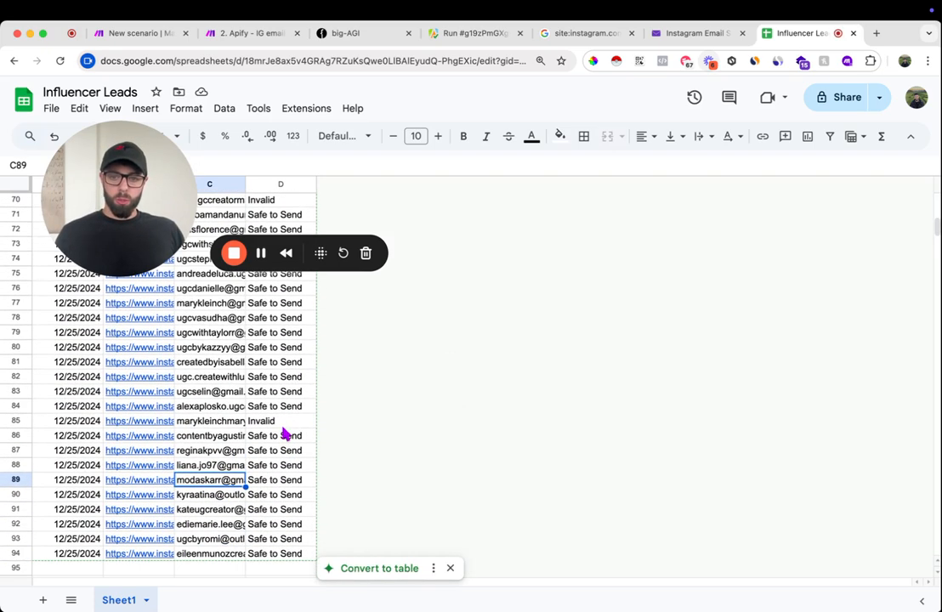
pyautogui.click(278, 424)
pyautogui.scroll(6, 282, 450)
pyautogui.moveTo(279, 450); pyautogui.dragTo(281, 463)
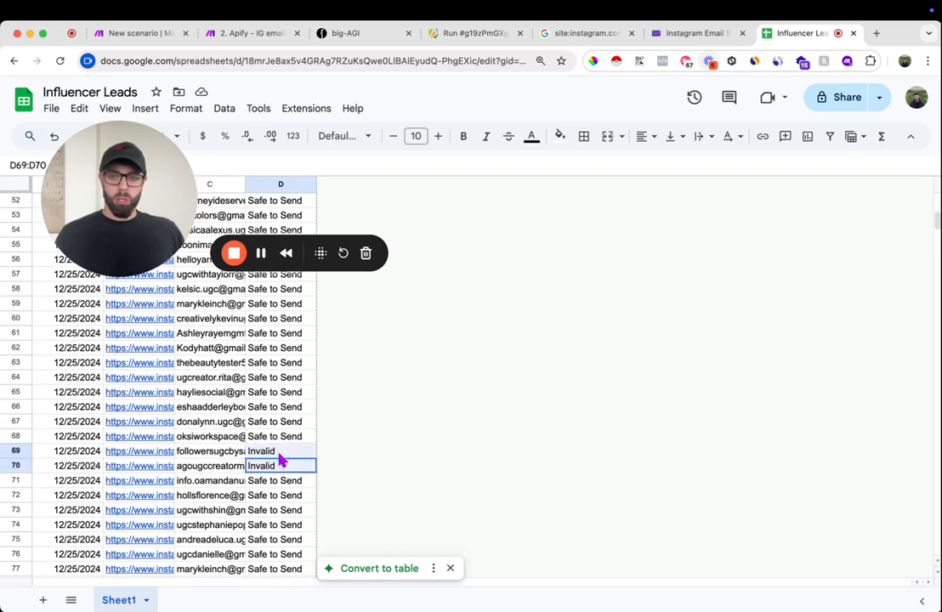
pyautogui.scroll(17, 285, 442)
pyautogui.moveTo(138, 218); pyautogui.dragTo(635, 316)
pyautogui.scroll(-20, 204, 416)
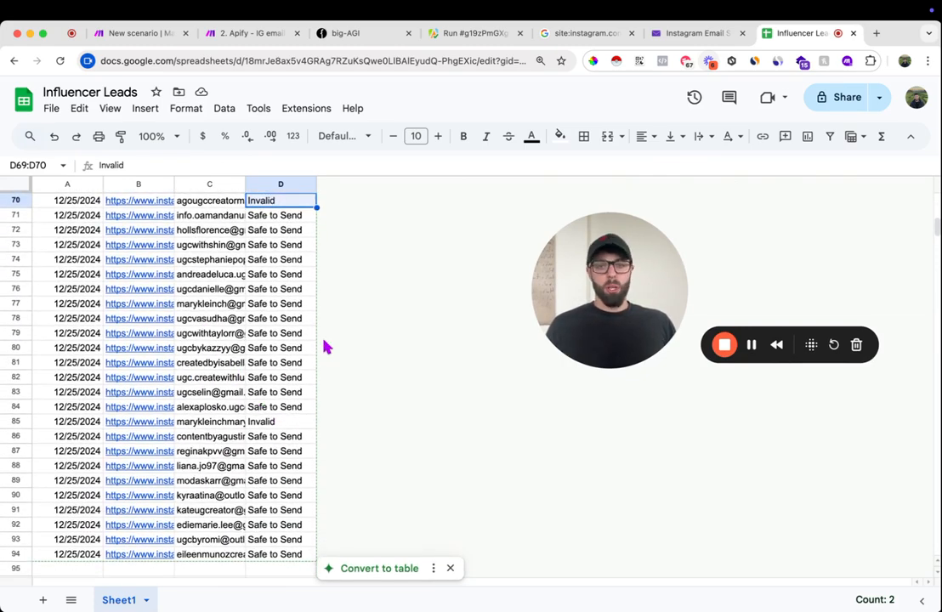
pyautogui.scroll(20, 275, 349)
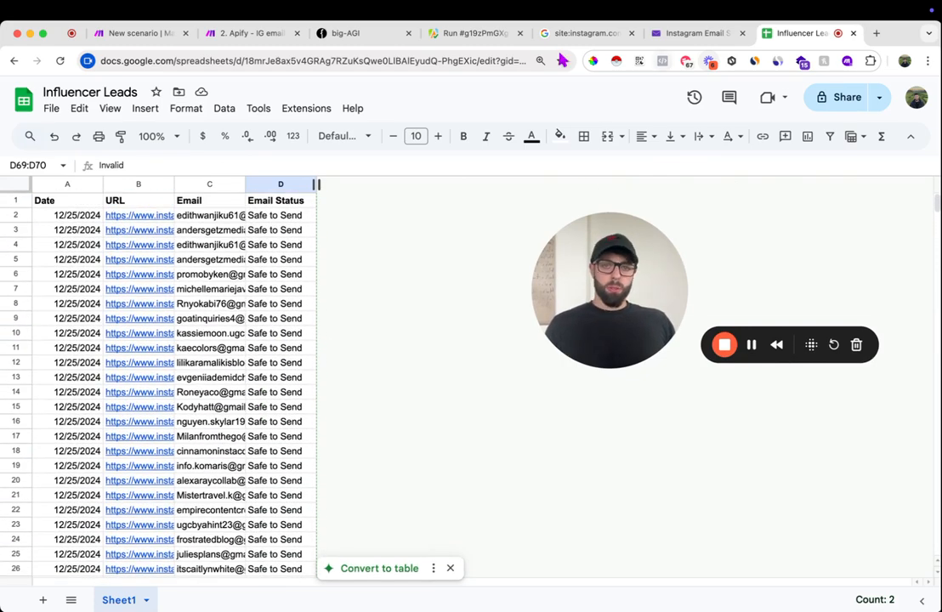
# - Create a filter on the whole sheet and exclude Invalid from the Email Status column
pyautogui.click(21, 188)
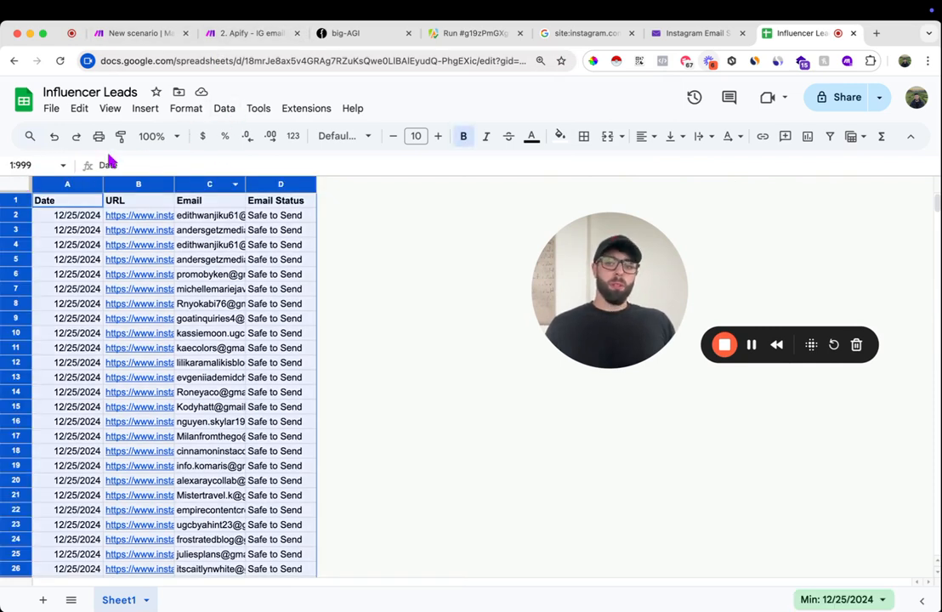
pyautogui.click(224, 109)
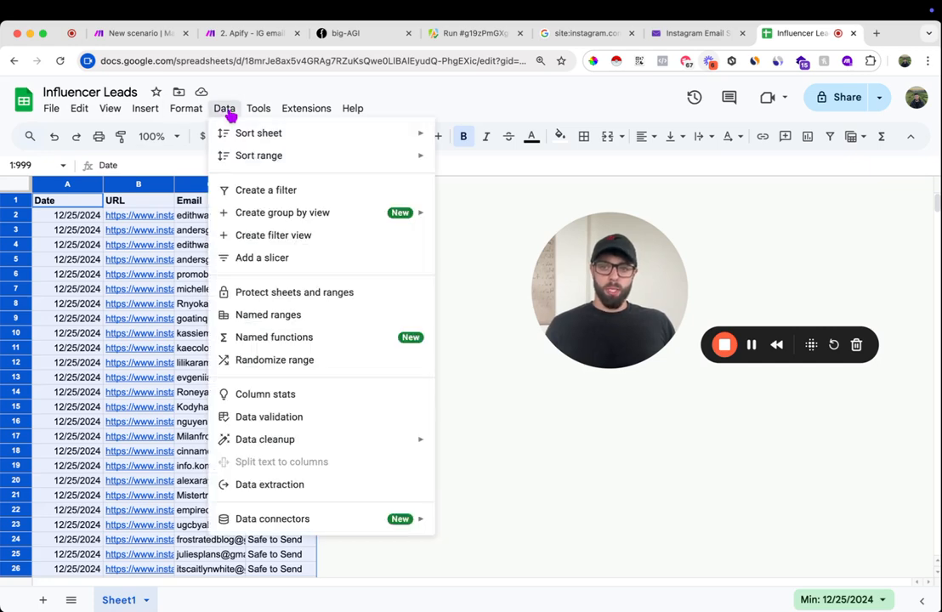
pyautogui.click(299, 189)
pyautogui.click(311, 205)
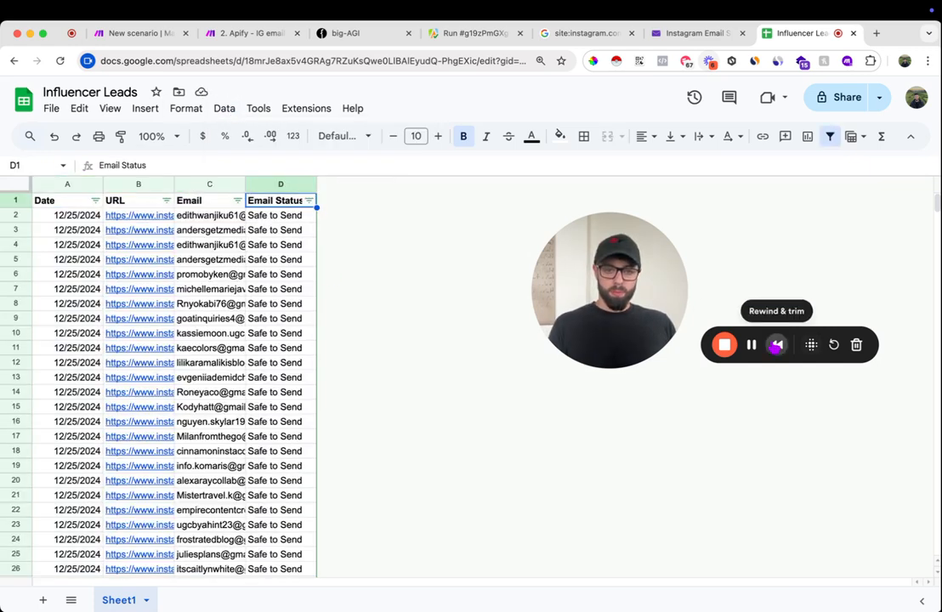
pyautogui.click(310, 202)
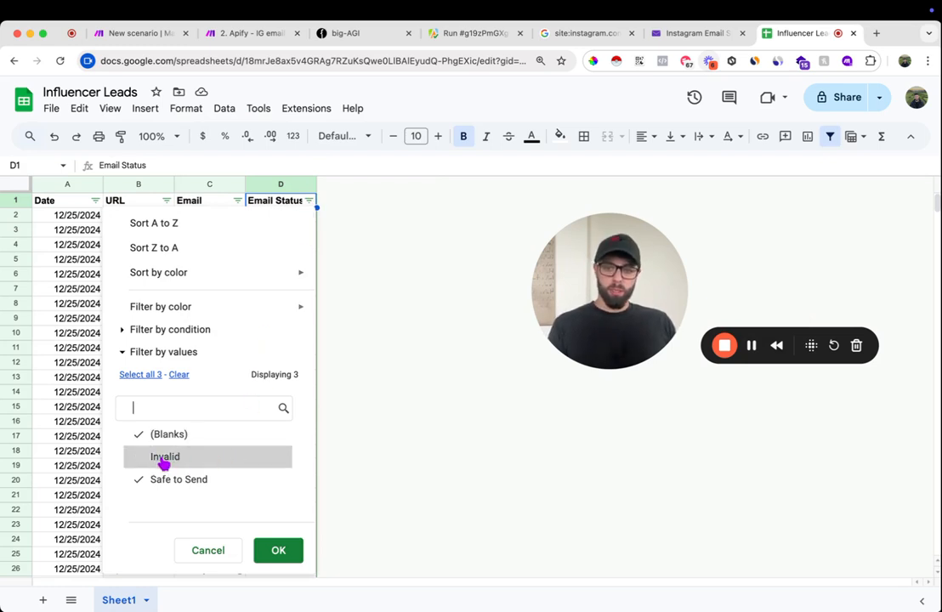
pyautogui.click(292, 554)
pyautogui.scroll(-20, 274, 480)
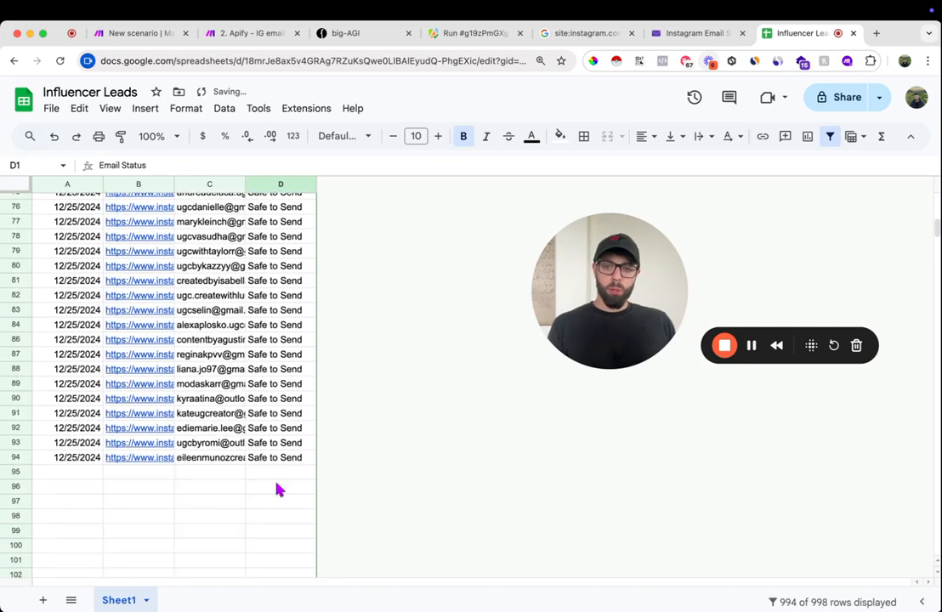
pyautogui.scroll(20, 280, 459)
pyautogui.scroll(10, 274, 293)
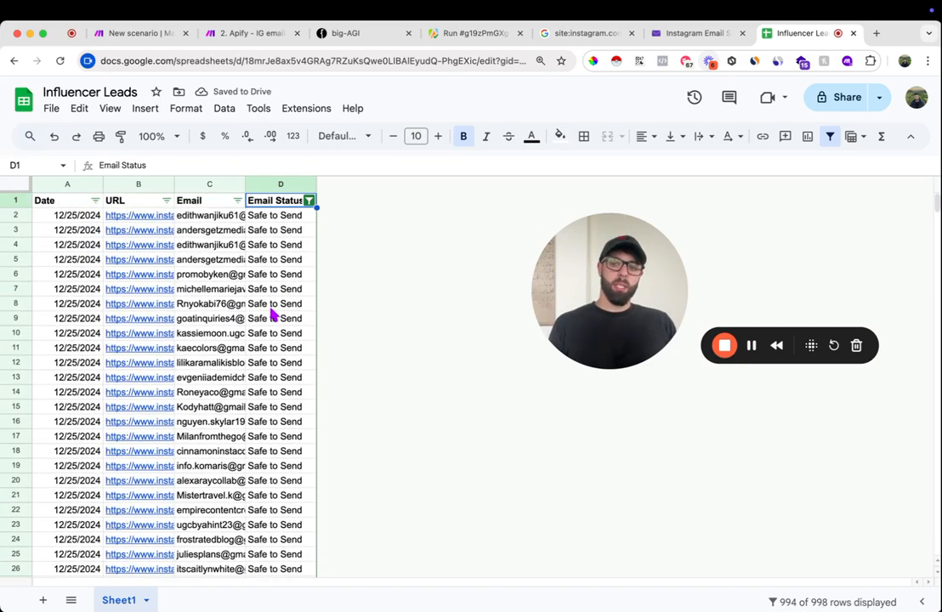
# - Return to the first Make scenario and review its Tools and Run Google Search Scraper modules
pyautogui.click(149, 36)
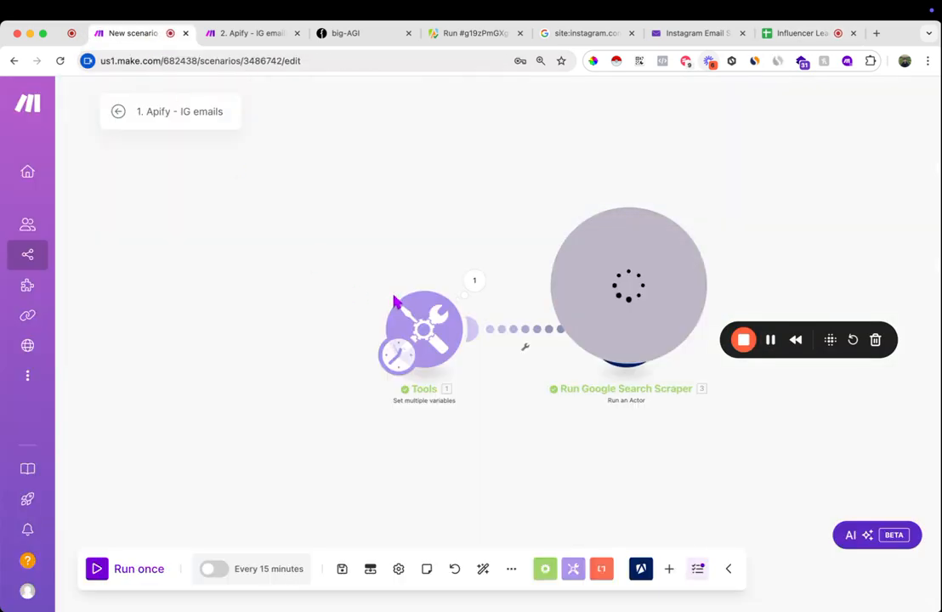
pyautogui.moveTo(616, 273); pyautogui.dragTo(157, 382)
pyautogui.scroll(-3, 750, 402)
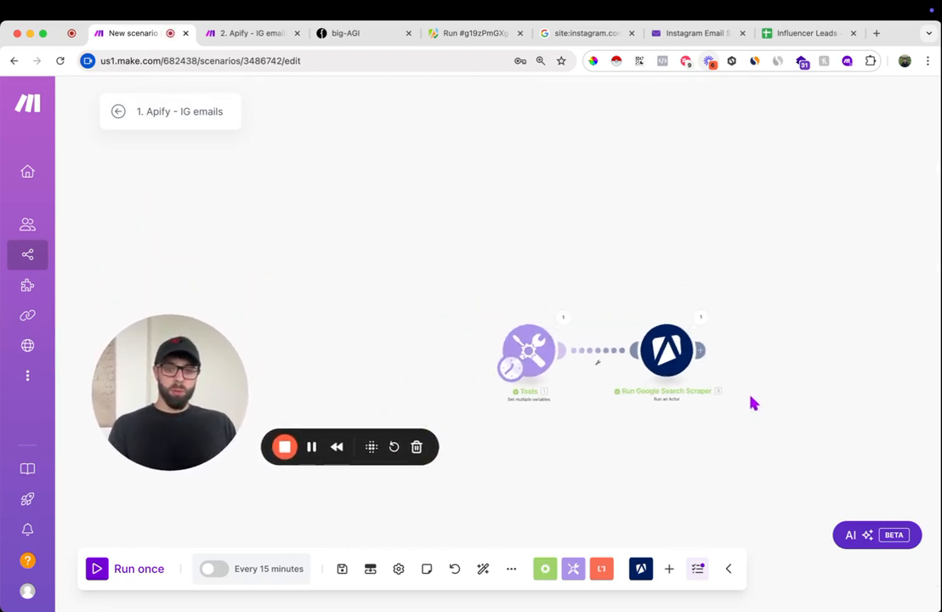
pyautogui.scroll(3, 751, 366)
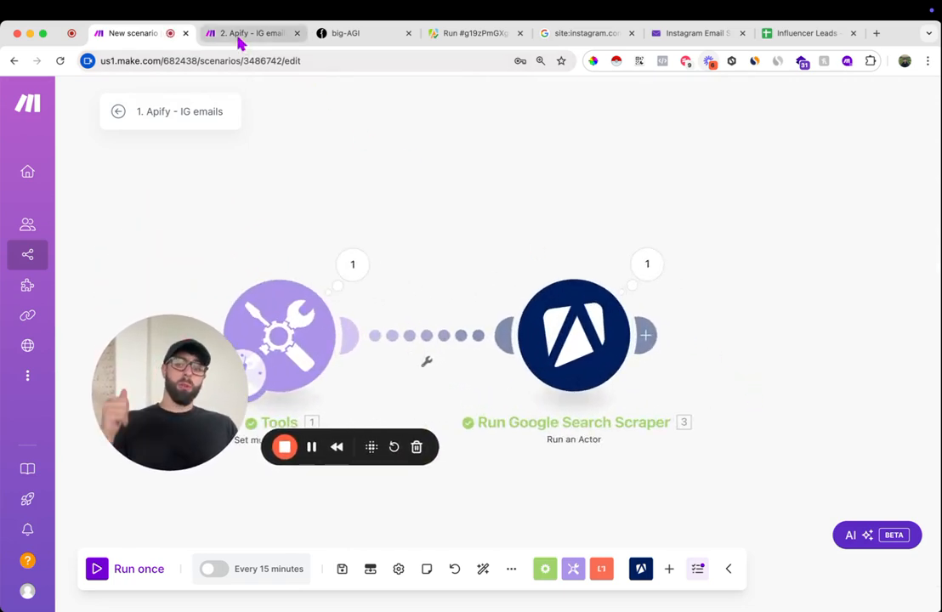